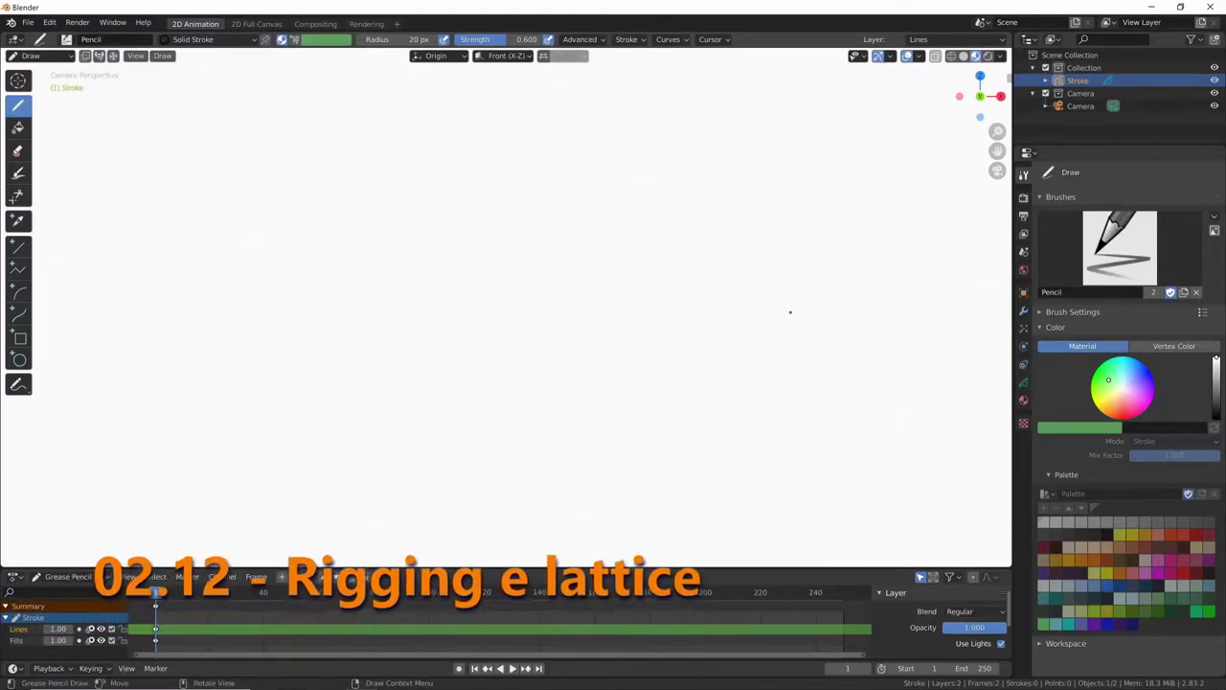
# Step: Zoom out so the whole empty camera frame is in view
pyautogui.scroll(-4, 757, 335)
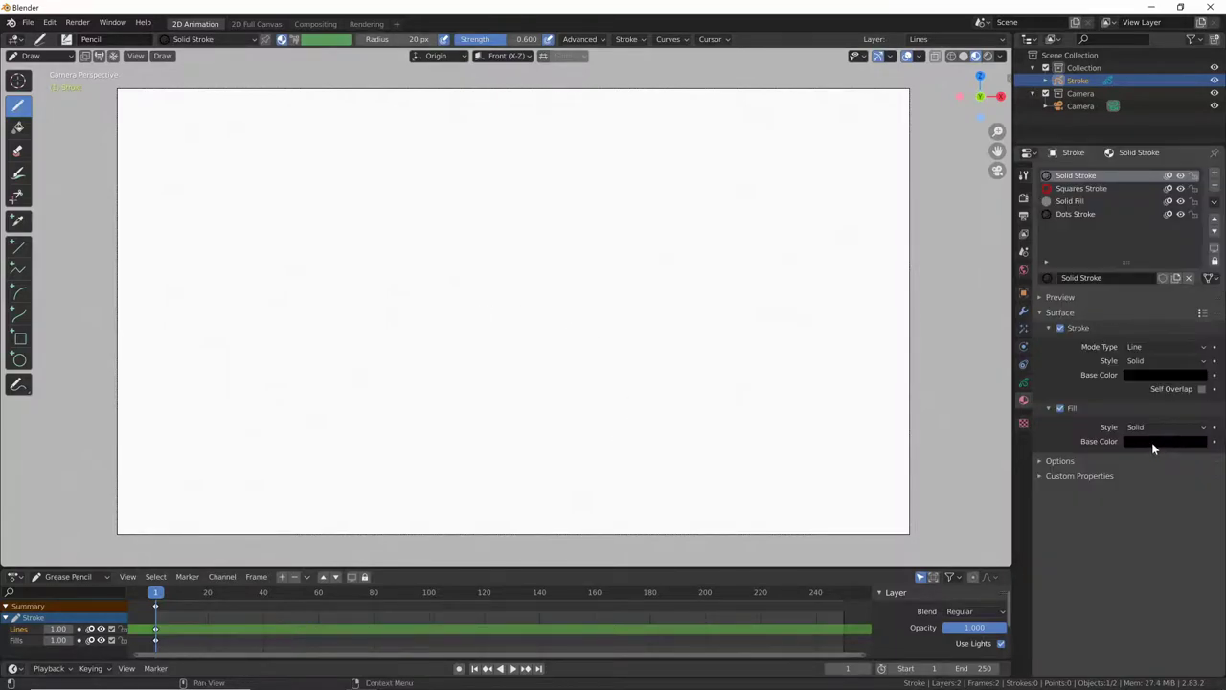
# Step: Draw the robot's black body, head and neck shapes with the Pencil
pyautogui.moveTo(566, 372); pyautogui.dragTo(558, 403)
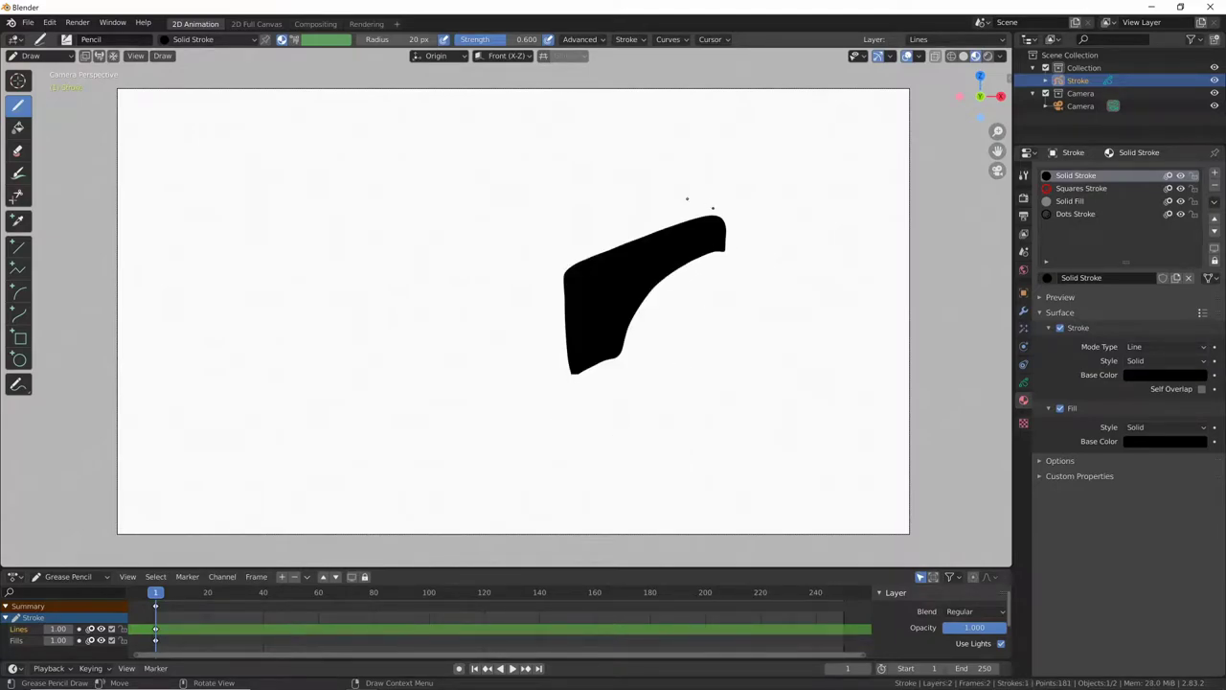
pyautogui.moveTo(593, 240); pyautogui.dragTo(652, 251)
pyautogui.moveTo(565, 192)
pyautogui.mouseDown()
pyautogui.moveTo(661, 113)
pyautogui.moveTo(762, 95)
pyautogui.mouseUp()
pyautogui.moveTo(690, 134); pyautogui.dragTo(766, 99)
pyautogui.moveTo(628, 192)
pyautogui.mouseDown()
pyautogui.moveTo(652, 230)
pyautogui.moveTo(666, 326)
pyautogui.mouseUp()
pyautogui.moveTo(556, 144)
pyautogui.mouseDown()
pyautogui.moveTo(603, 106)
pyautogui.moveTo(671, 101)
pyautogui.mouseUp()
# Step: Add a second stroke material for white, then draw more black body and leg strokes
pyautogui.click(1046, 276)
pyautogui.click(1078, 321)
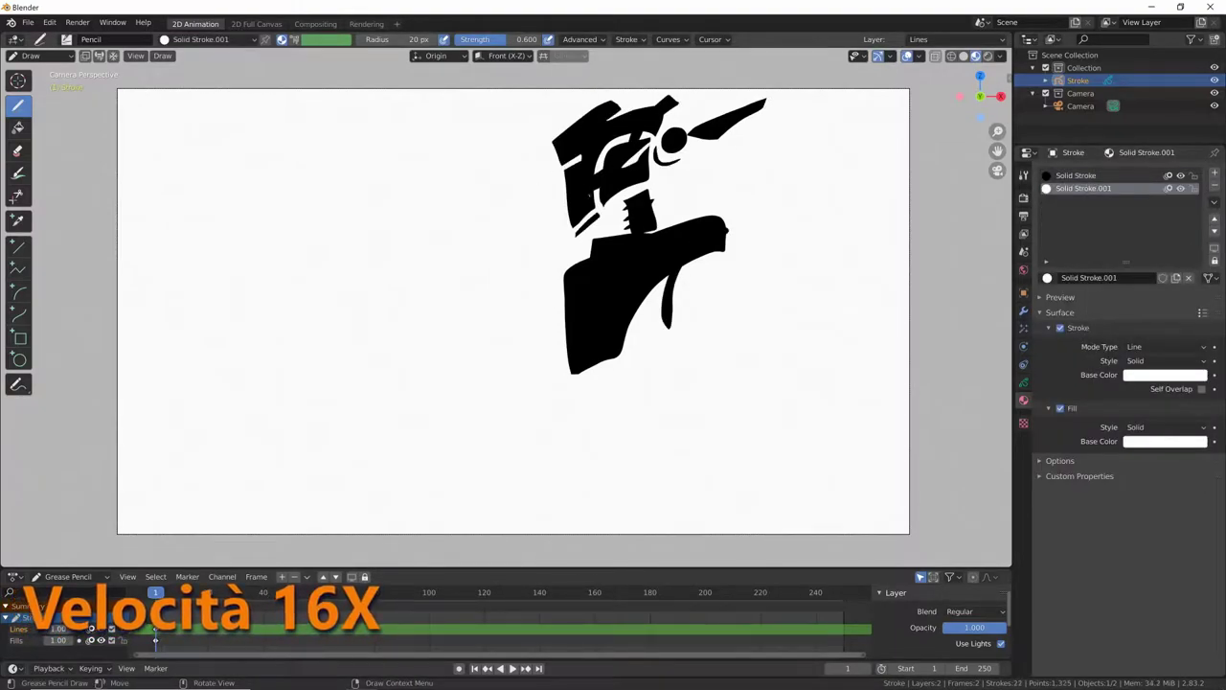
pyautogui.moveTo(651, 247); pyautogui.dragTo(591, 348)
pyautogui.click(1076, 176)
pyautogui.moveTo(676, 325); pyautogui.dragTo(765, 253)
pyautogui.moveTo(594, 297); pyautogui.dragTo(651, 421)
pyautogui.moveTo(762, 269); pyautogui.dragTo(699, 556)
# Step: Add leg strokes, scale the upper-right wing shape in Edit Mode, and add head strokes
pyautogui.scroll(-1, 627, 403)
pyautogui.moveTo(589, 378); pyautogui.dragTo(627, 436)
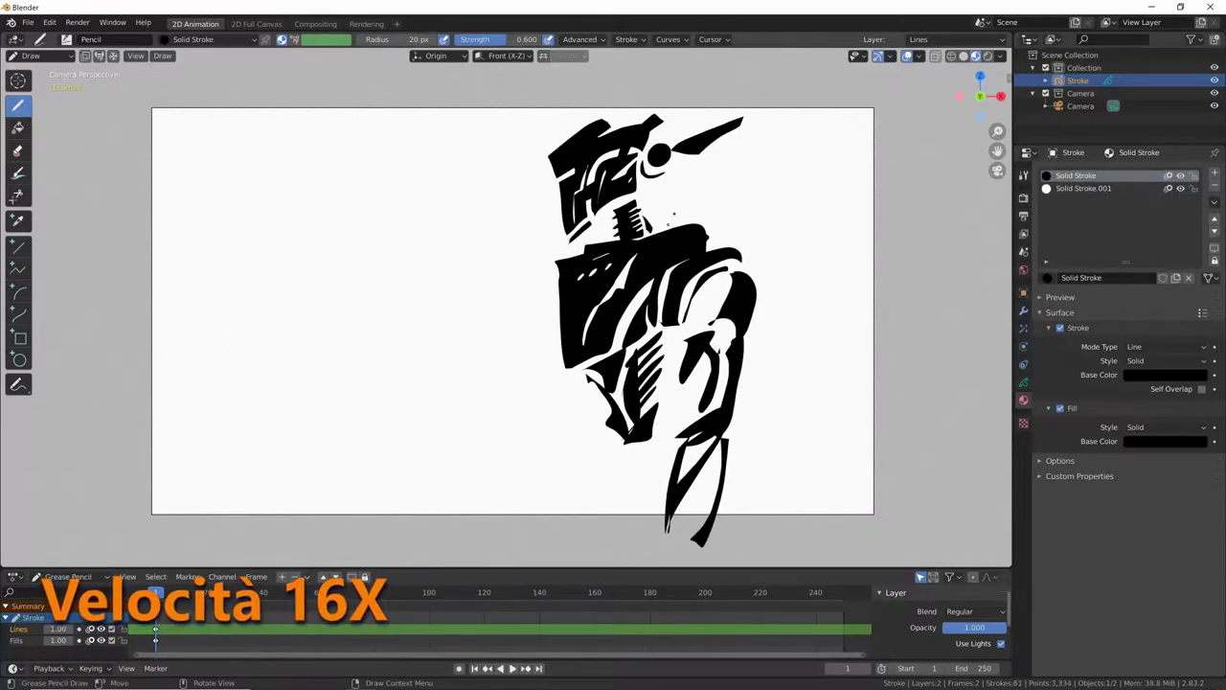
pyautogui.press('Tab')
pyautogui.press('s')
pyautogui.click(760, 231)
pyautogui.press('Tab')
pyautogui.moveTo(661, 153); pyautogui.dragTo(728, 125)
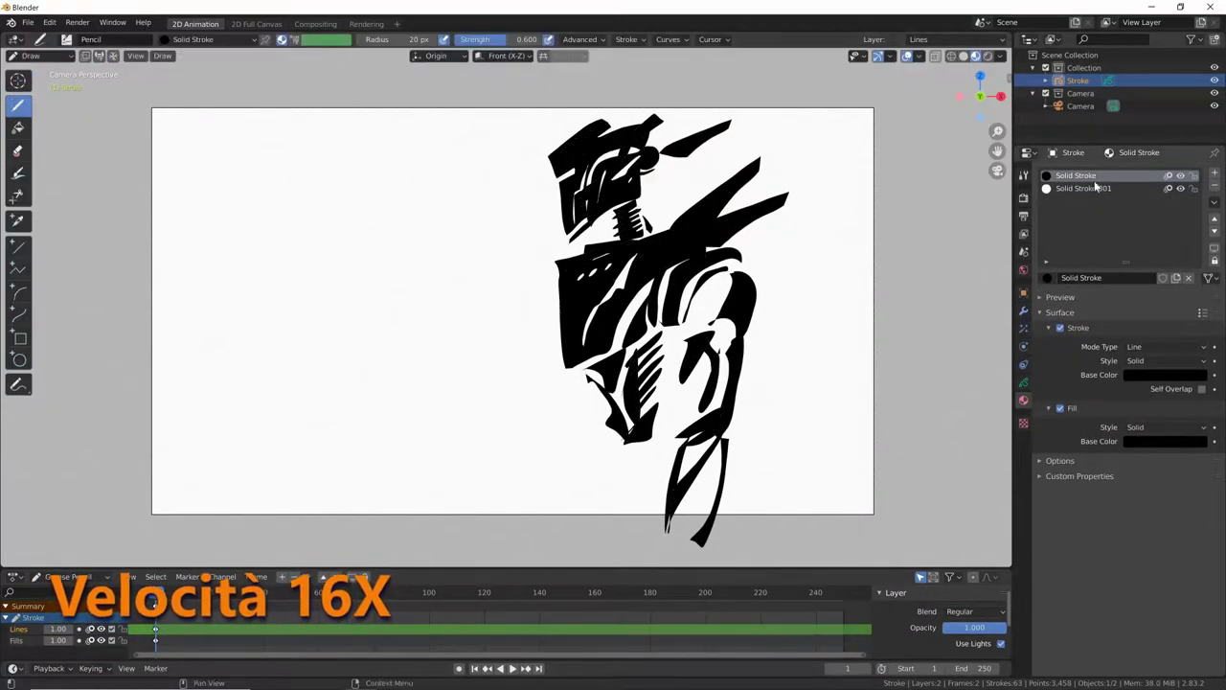
# Step: Draw white highlights on the wings and body and black strokes on the body and legs
pyautogui.click(1083, 188)
pyautogui.moveTo(671, 244); pyautogui.dragTo(728, 212)
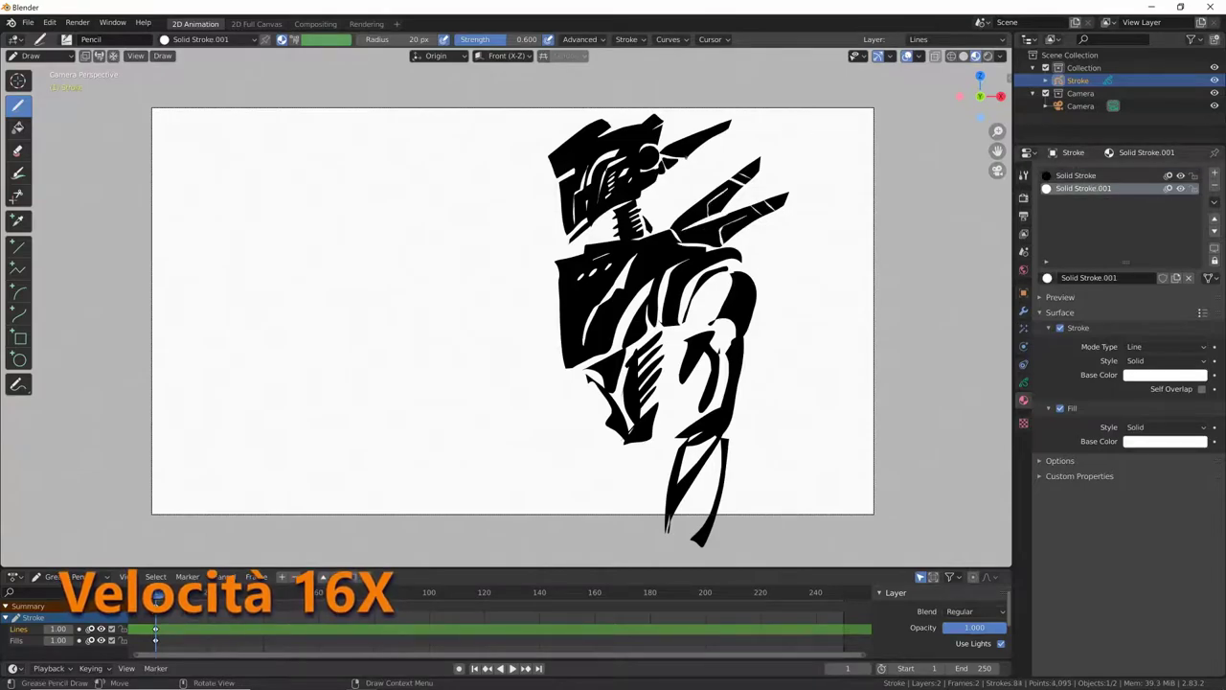
pyautogui.moveTo(684, 158); pyautogui.dragTo(714, 129)
pyautogui.click(1076, 175)
pyautogui.moveTo(575, 306); pyautogui.dragTo(681, 407)
pyautogui.click(1082, 188)
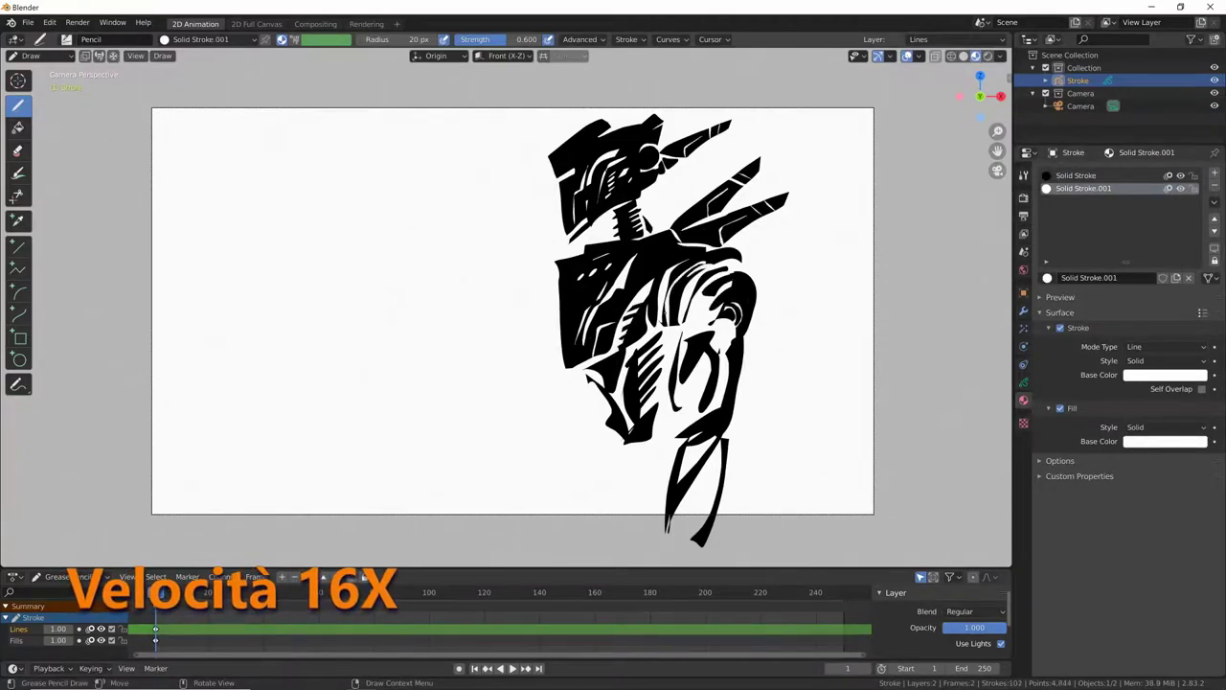
pyautogui.moveTo(671, 269); pyautogui.dragTo(709, 326)
pyautogui.click(1076, 175)
pyautogui.moveTo(705, 451); pyautogui.dragTo(723, 527)
pyautogui.moveTo(747, 273); pyautogui.dragTo(762, 306)
# Step: Add black strokes to the legs and head, alternating the black and white materials
pyautogui.click(1083, 188)
pyautogui.click(1077, 176)
pyautogui.moveTo(661, 393); pyautogui.dragTo(686, 508)
pyautogui.click(1083, 188)
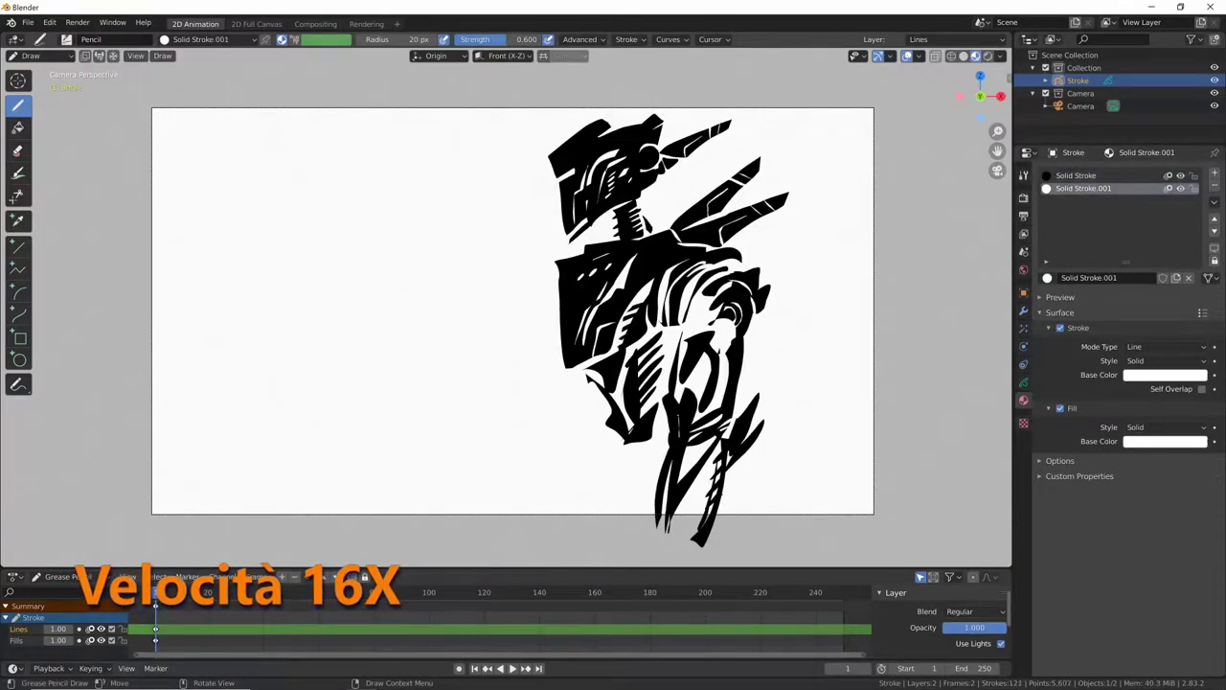
pyautogui.click(1076, 175)
pyautogui.moveTo(565, 144)
pyautogui.mouseDown()
pyautogui.moveTo(621, 120)
pyautogui.moveTo(640, 127)
pyautogui.moveTo(598, 144)
pyautogui.moveTo(605, 158)
pyautogui.moveTo(651, 154)
pyautogui.mouseUp()
# Step: Add white details on the head and body and black strokes on the lower legs
pyautogui.click(1083, 187)
pyautogui.click(1076, 175)
pyautogui.click(1083, 188)
pyautogui.moveTo(557, 258); pyautogui.dragTo(575, 276)
pyautogui.click(1076, 176)
pyautogui.moveTo(599, 445); pyautogui.dragTo(661, 527)
pyautogui.moveTo(604, 480); pyautogui.dragTo(658, 546)
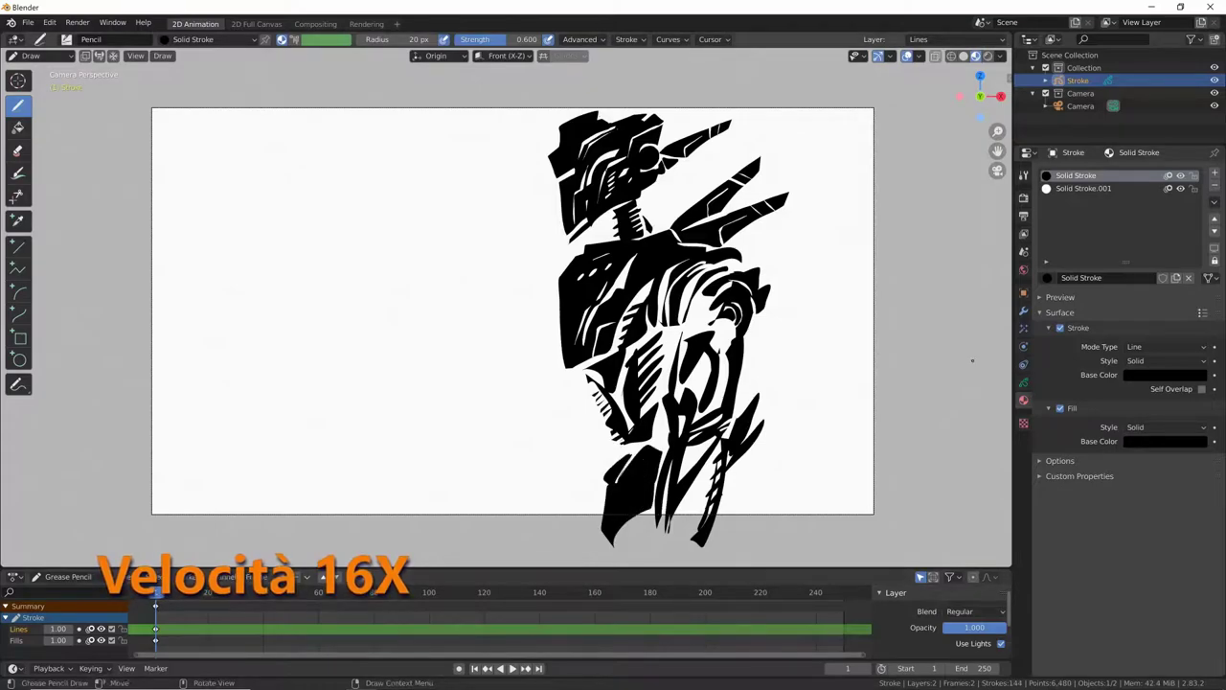
# Step: Add a new layer above corpo in the layer list and begin renaming it
pyautogui.click(1023, 381)
pyautogui.click(1215, 211)
pyautogui.doubleClick(1067, 213)
# Step: Name the new layer testa, then add two arm layers and select each arm's strokes
pyautogui.write('testa')
pyautogui.press('Tab')
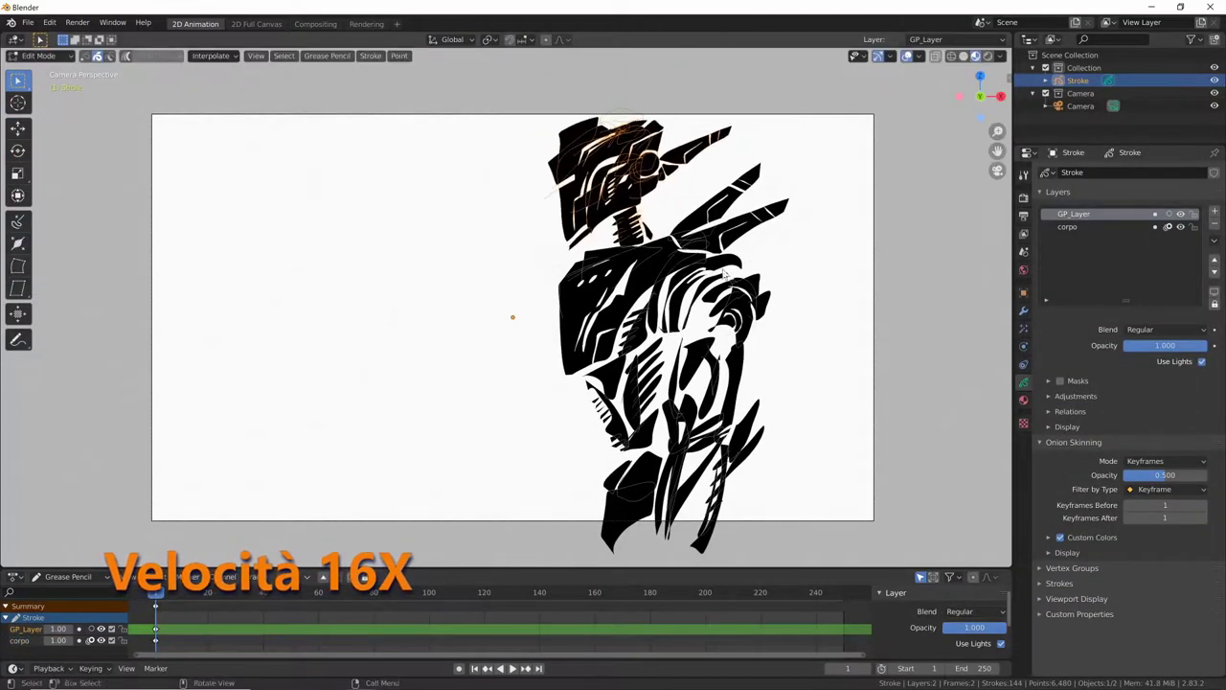
pyautogui.click(1215, 211)
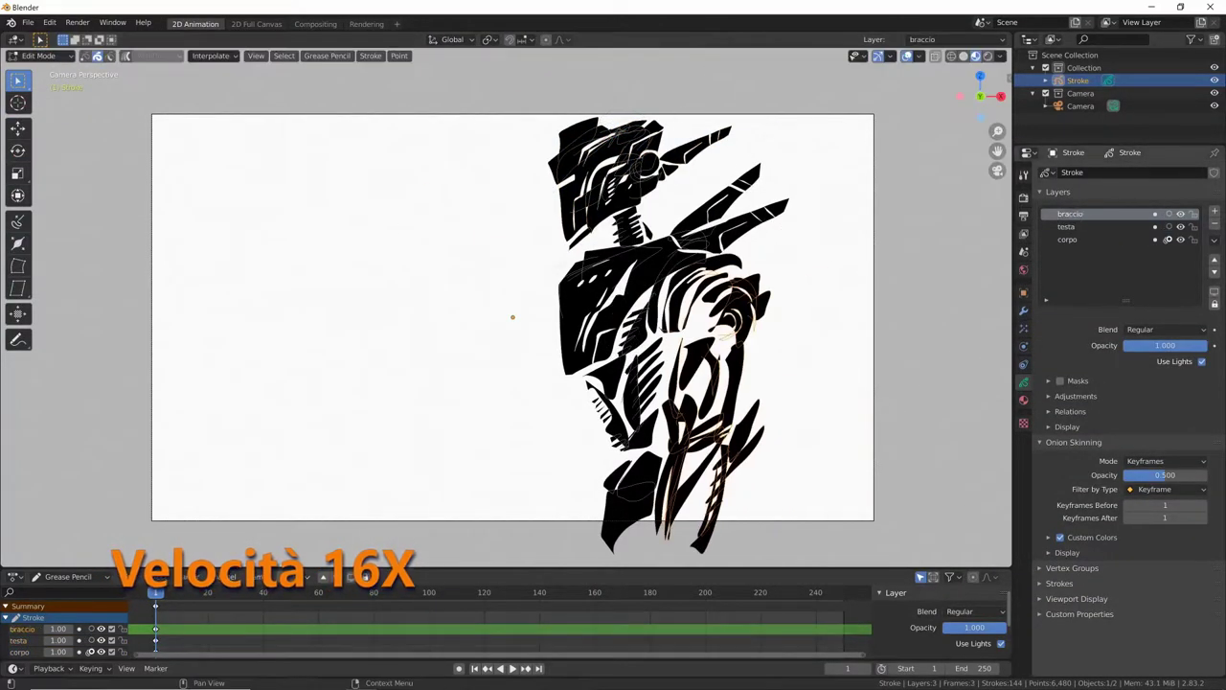
pyautogui.moveTo(670, 287); pyautogui.dragTo(479, 307)
pyautogui.write('.l')
pyautogui.click(1117, 213)
pyautogui.moveTo(539, 414); pyautogui.dragTo(512, 317)
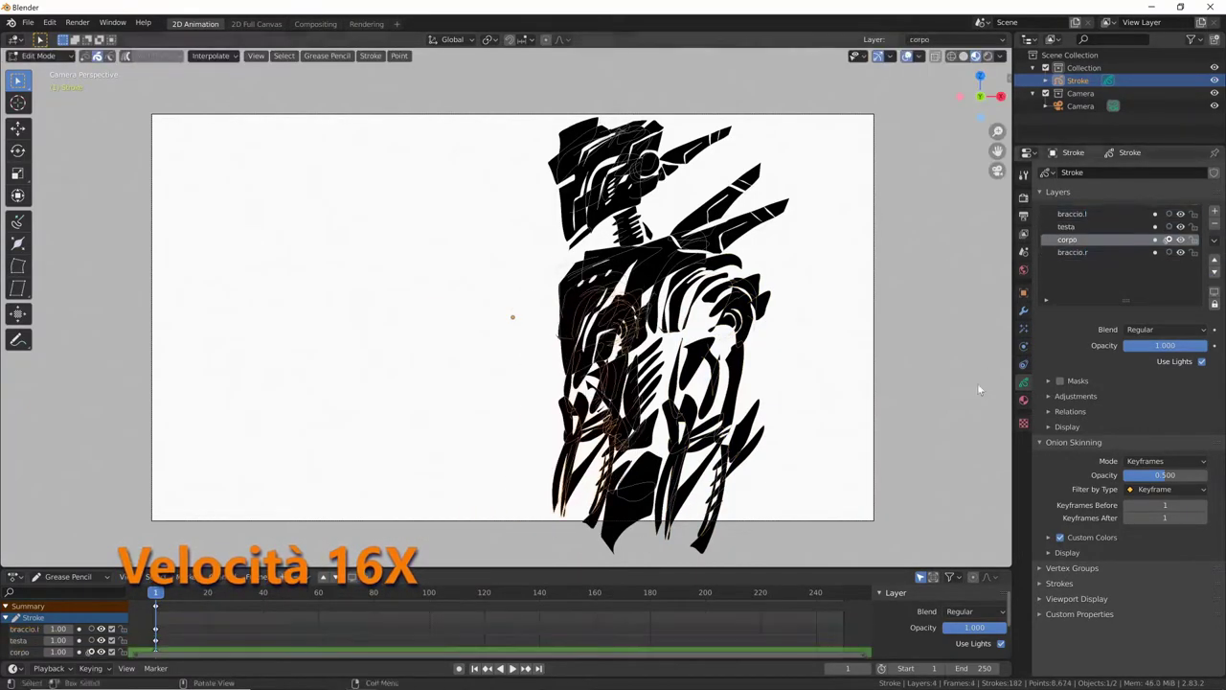
# Step: Return to Object Mode and save the file as robot.blend
pyautogui.press('Tab')
pyautogui.click(1023, 400)
pyautogui.click(1023, 382)
pyautogui.hotkey('ctrl', 'Tab')
pyautogui.hotkey('ctrl', 's')
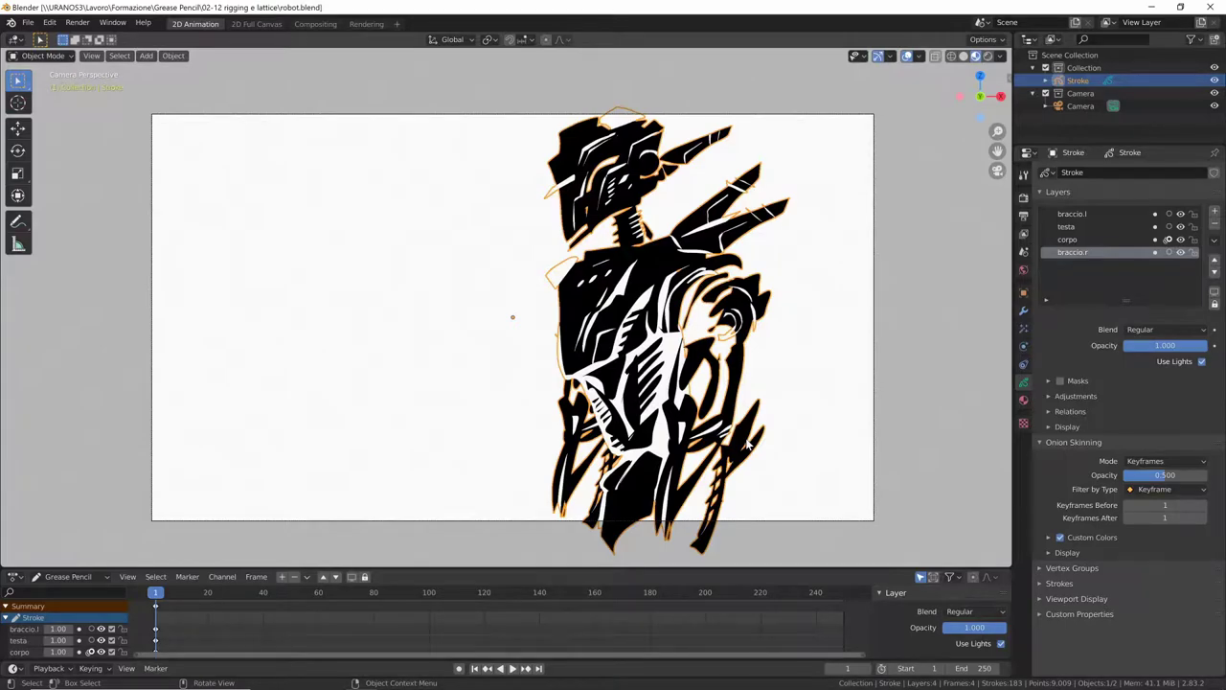
# Step: Fade the braccio.l, testa, corpo and braccio.r layers in turn to check their strokes
pyautogui.press('Tab')
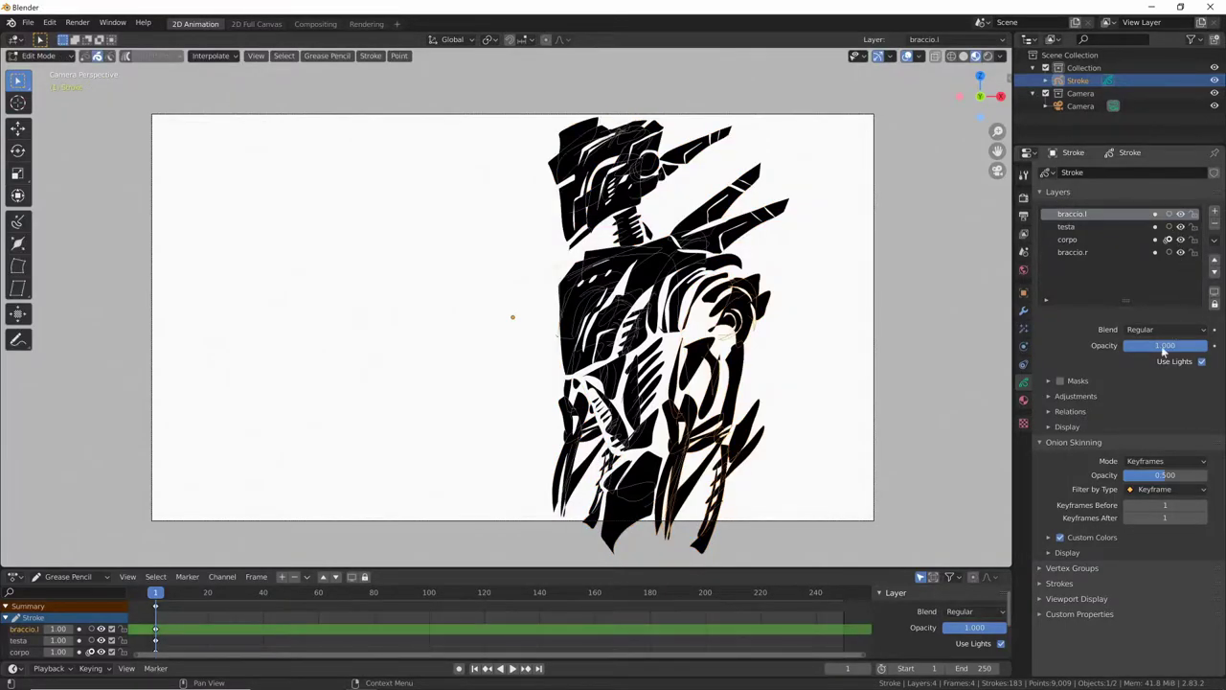
pyautogui.moveTo(1173, 345)
pyautogui.mouseDown()
pyautogui.moveTo(1193, 345)
pyautogui.moveTo(1150, 347)
pyautogui.moveTo(1193, 346)
pyautogui.moveTo(1128, 348)
pyautogui.moveTo(1193, 347)
pyautogui.mouseUp()
pyautogui.click(1100, 228)
pyautogui.click(1093, 239)
pyautogui.click(1098, 252)
pyautogui.press('Tab')
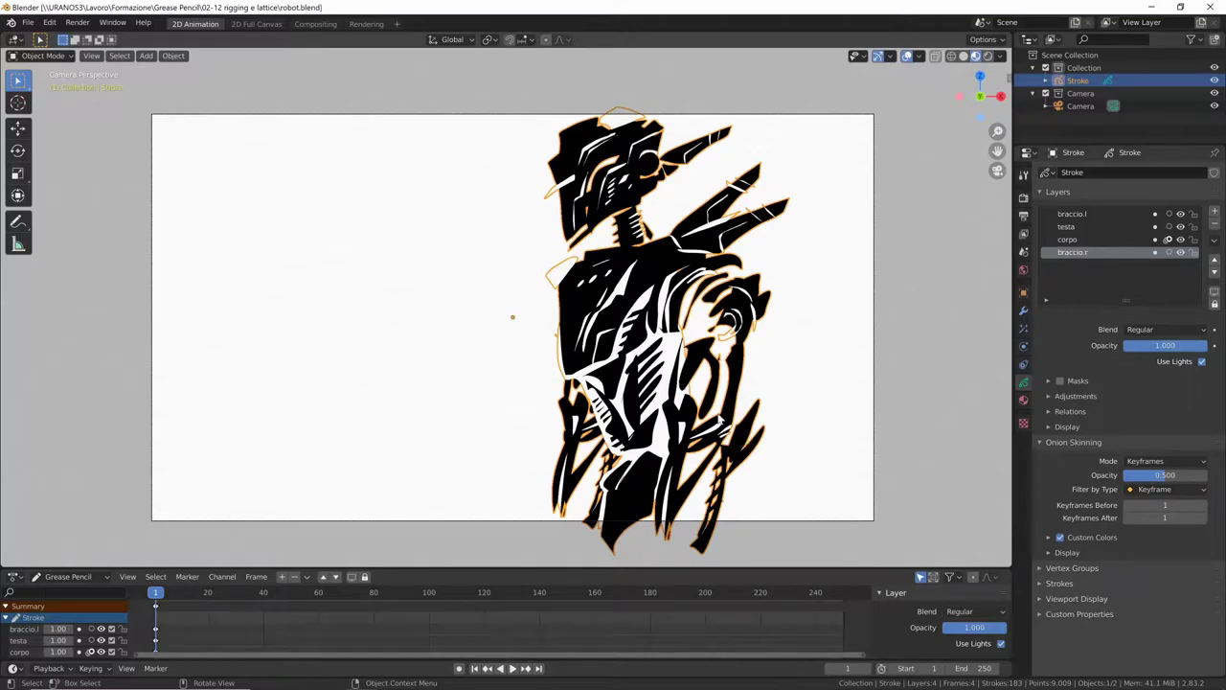
# Step: Add a single-bone Armature at the 3D cursor via Shift+A
pyautogui.hotkey('shift', 'a')
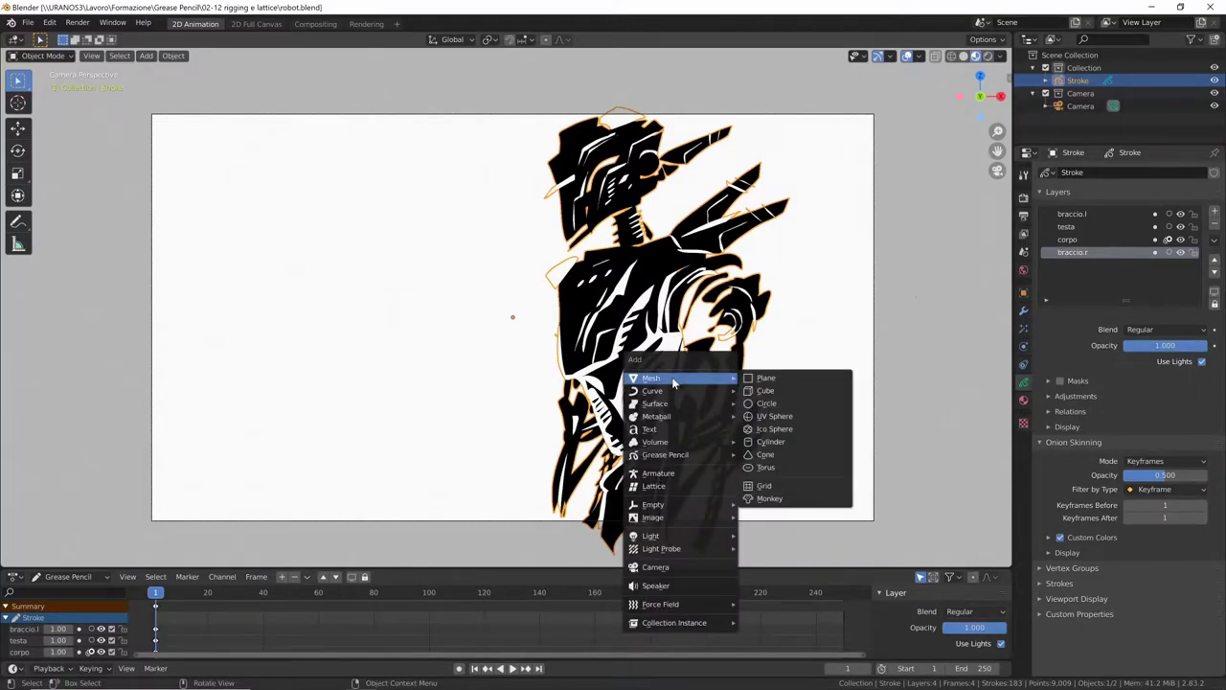
pyautogui.click(661, 473)
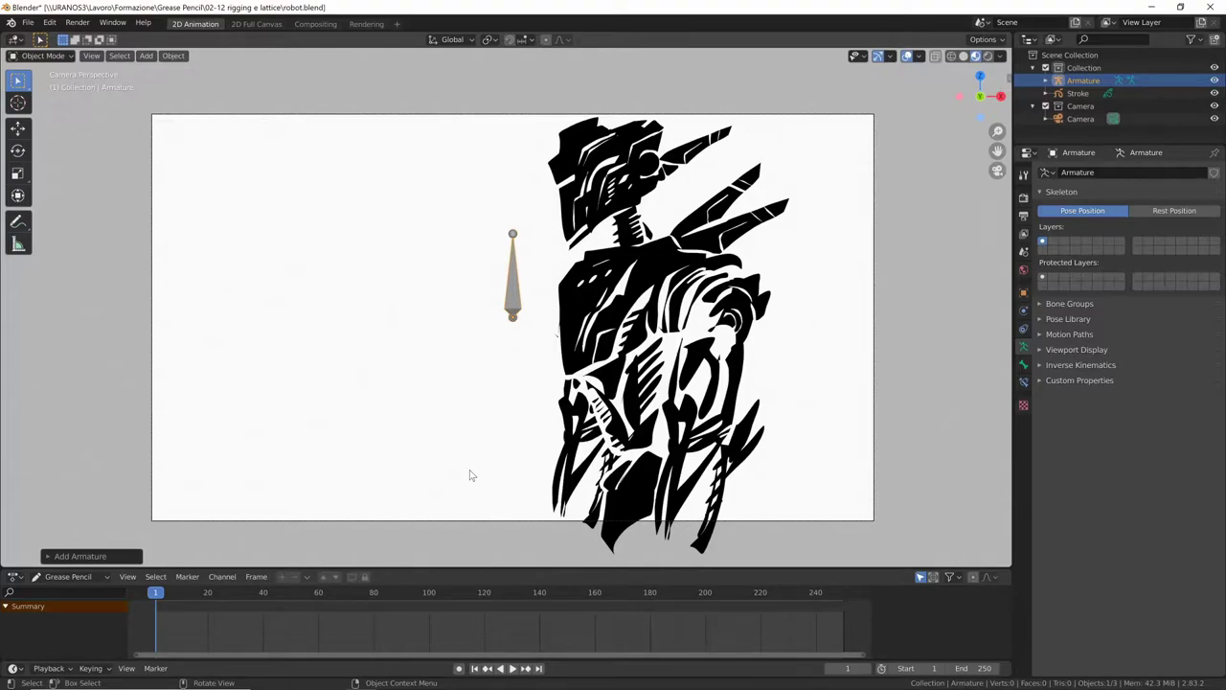
# Step: Enter armature Edit Mode and try repositioning the bone's joint, undoing the first attempt
pyautogui.press('Tab')
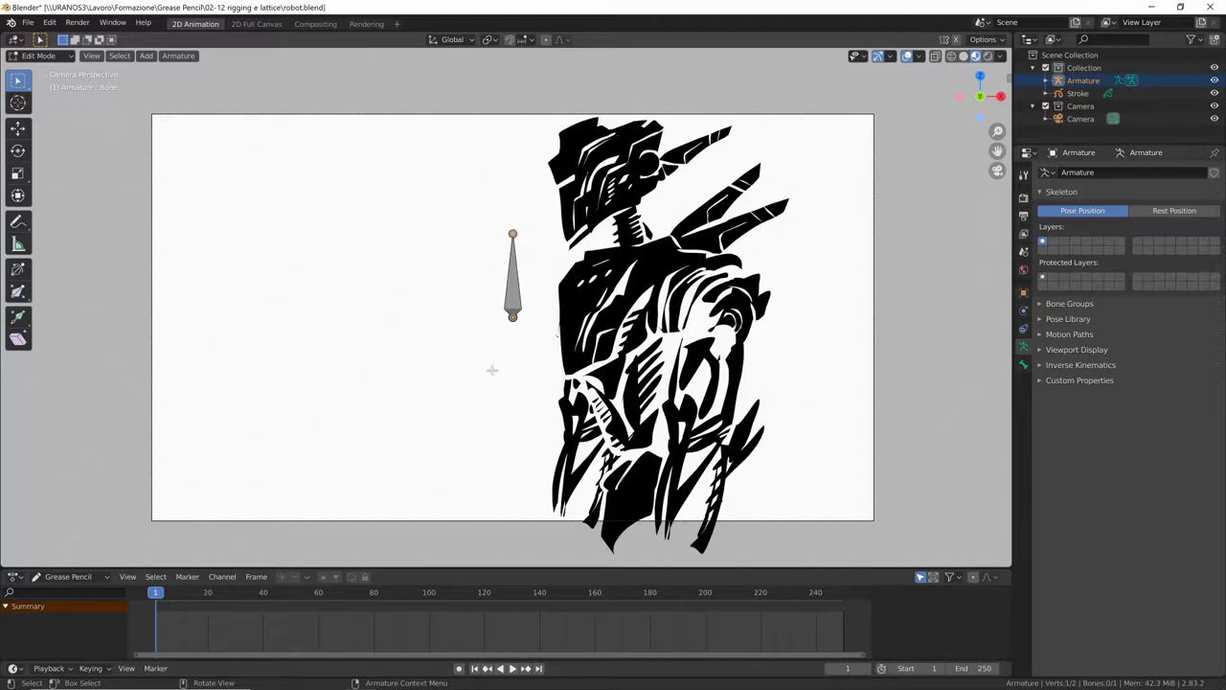
pyautogui.click(515, 297)
pyautogui.press('g')
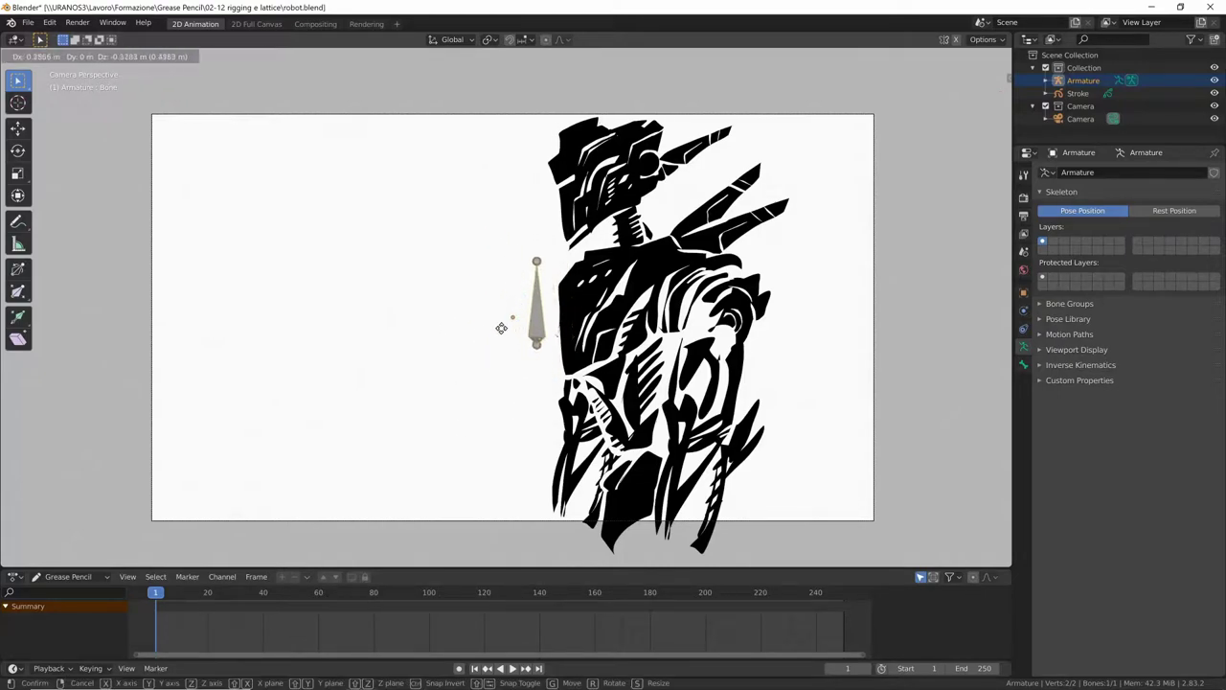
pyautogui.press('Escape')
pyautogui.click(566, 309)
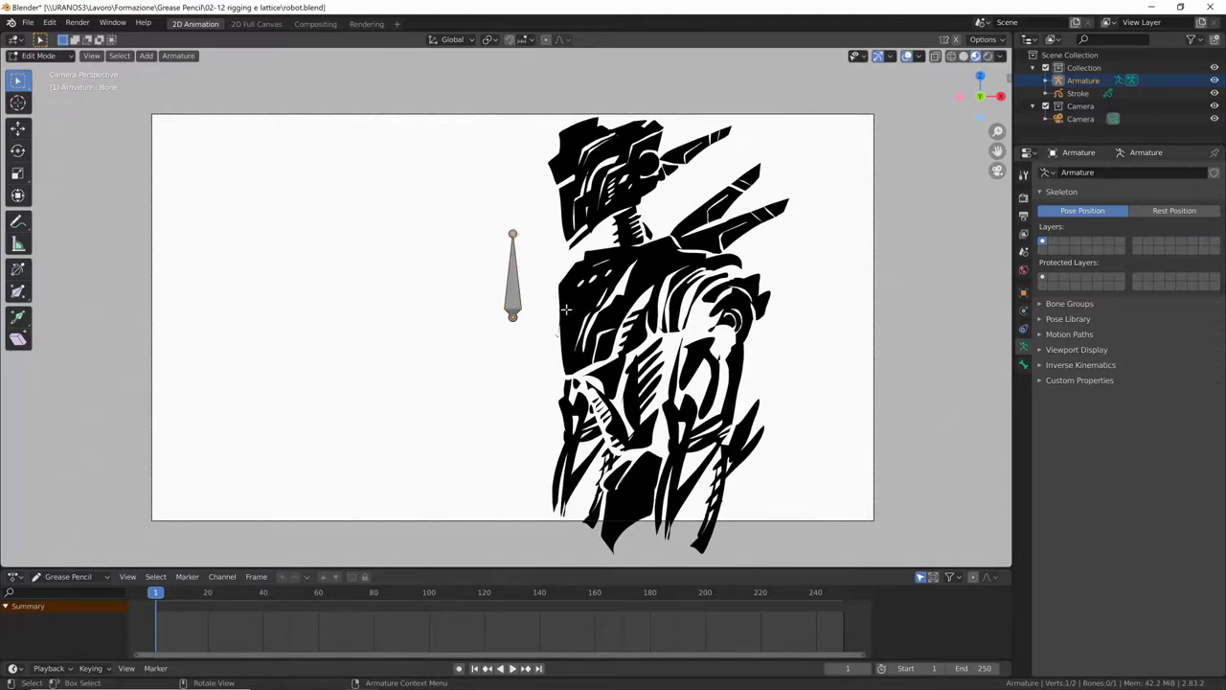
pyautogui.press('g')
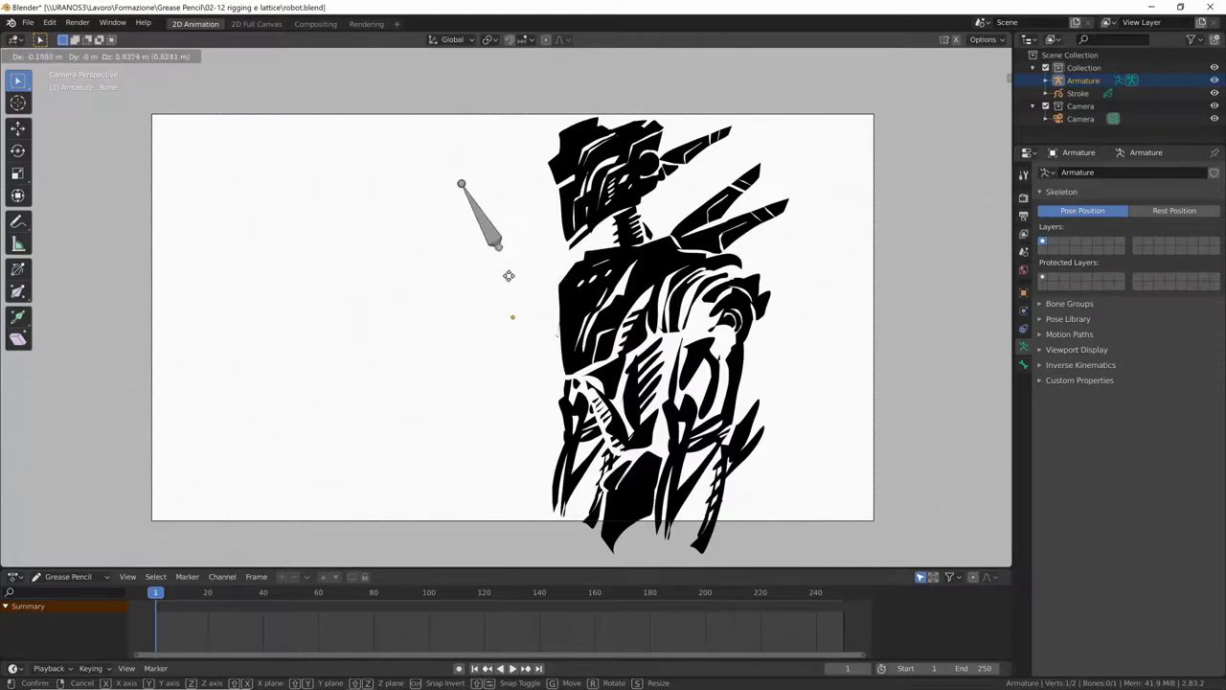
pyautogui.click(576, 362)
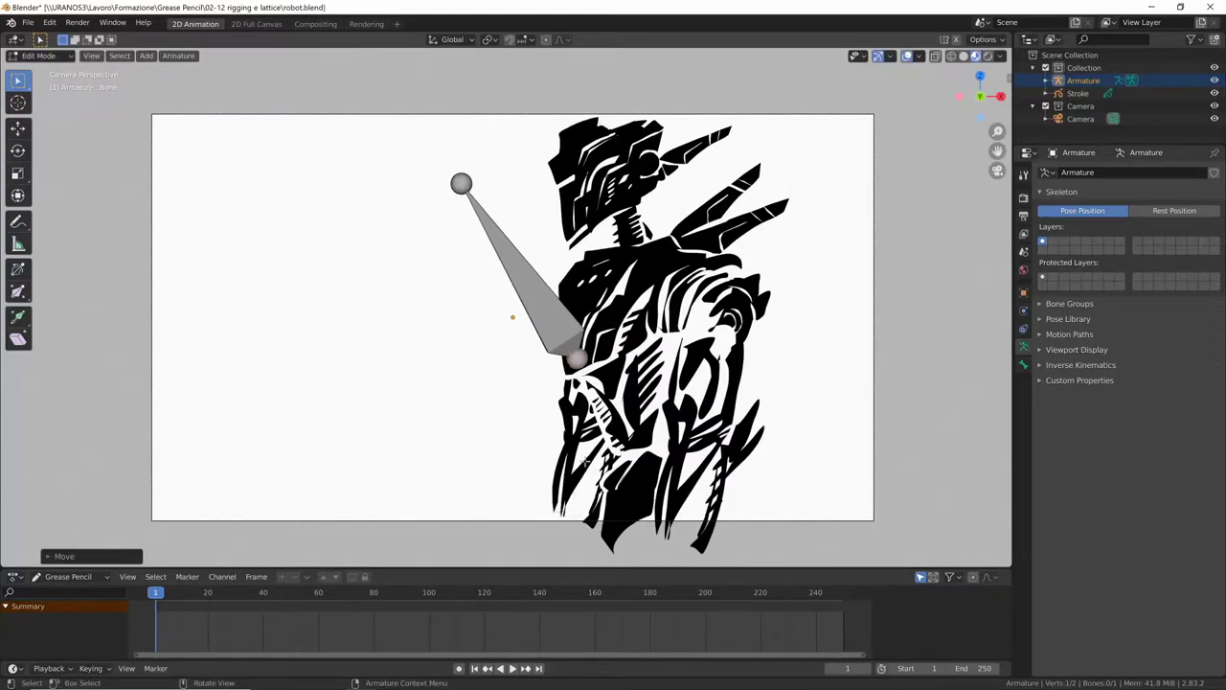
pyautogui.hotkey('ctrl', 'z')
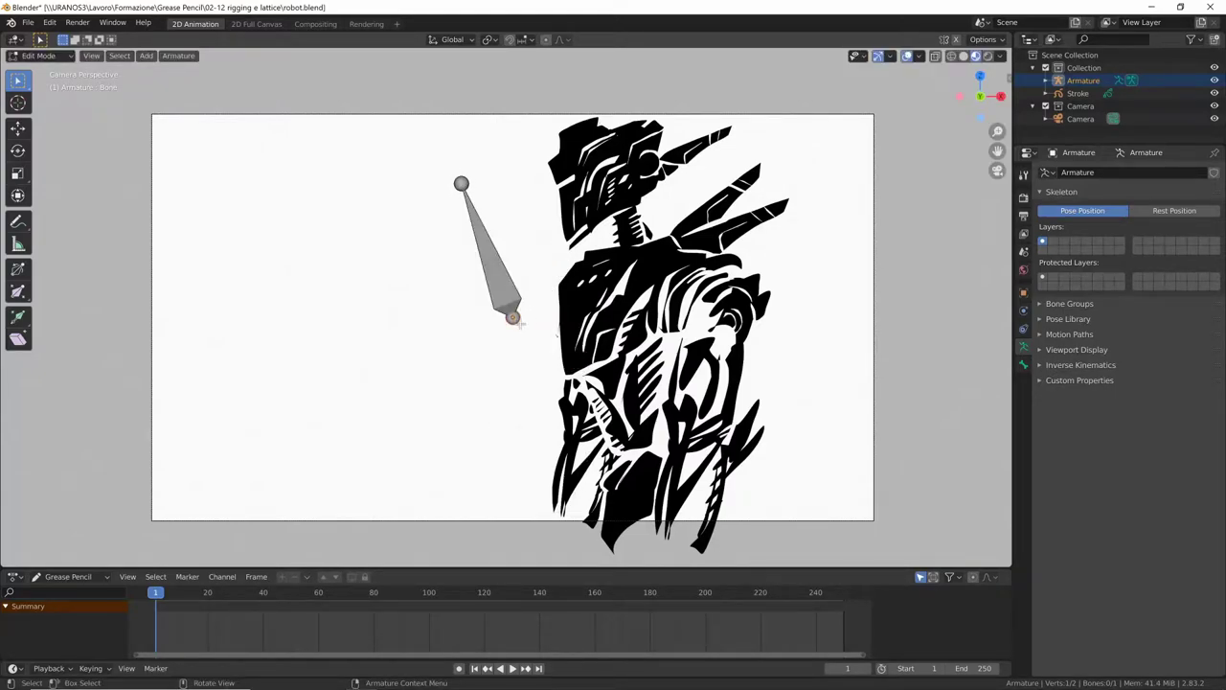
# Step: Move the bone's upper joint onto the chest and its lower end along the torso
pyautogui.press('g')
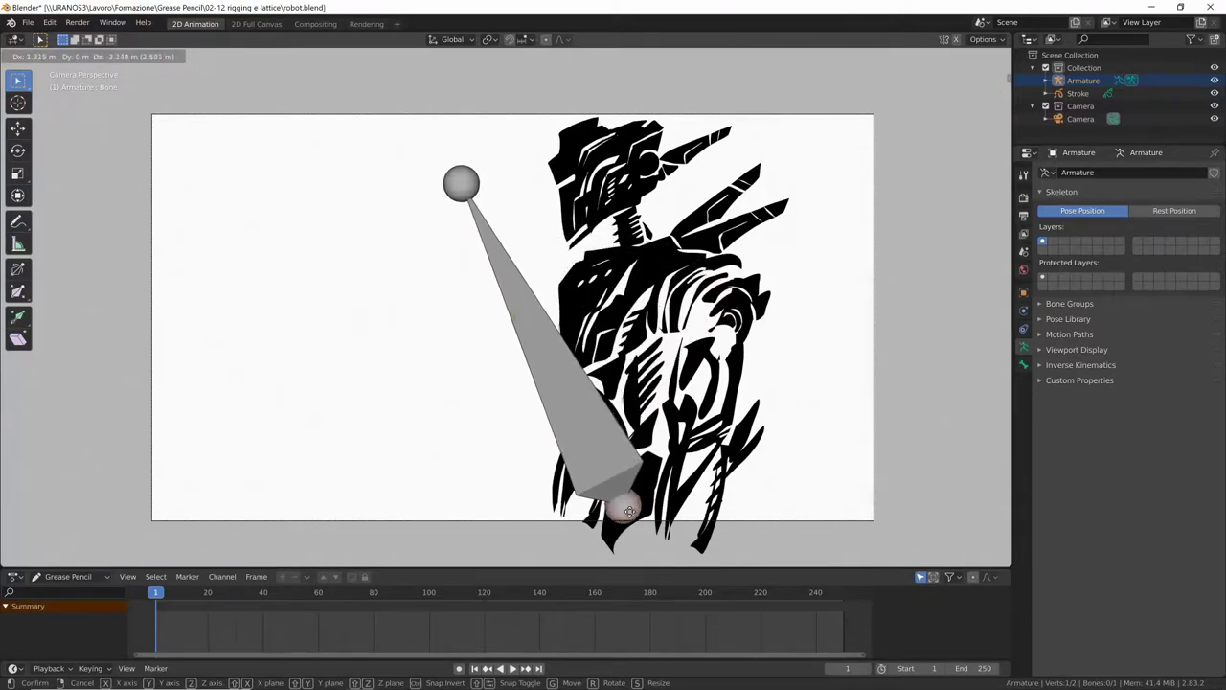
pyautogui.click(629, 511)
pyautogui.click(460, 183)
pyautogui.press('g')
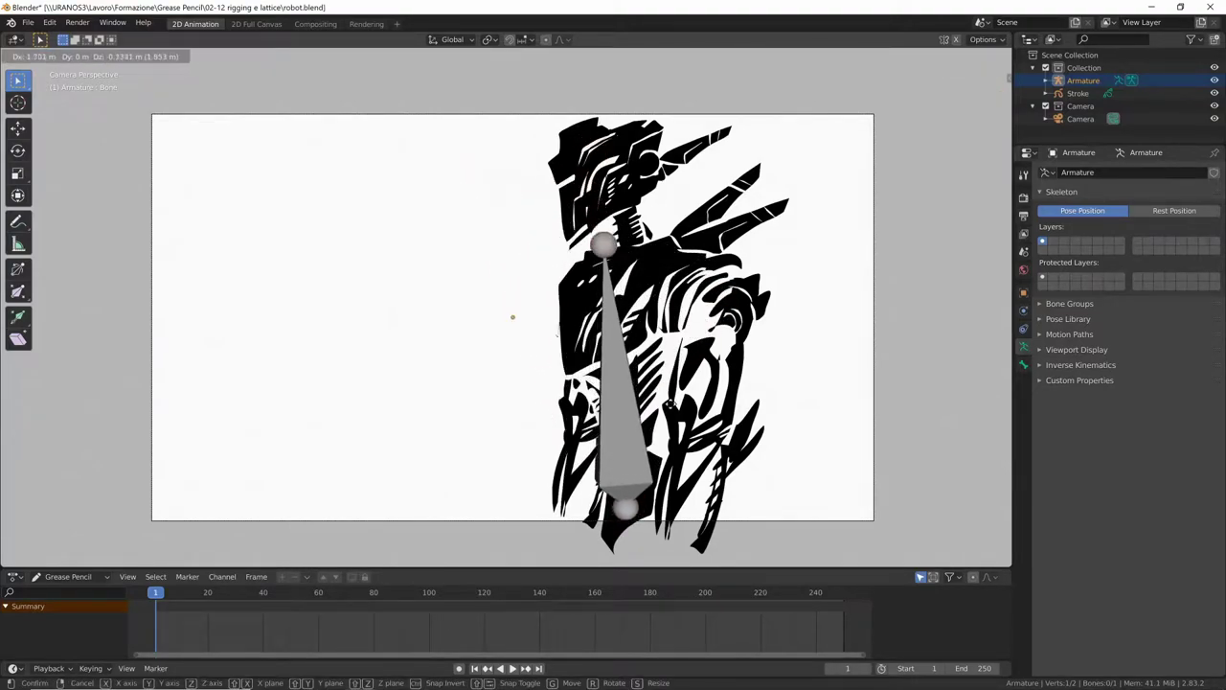
pyautogui.click(702, 408)
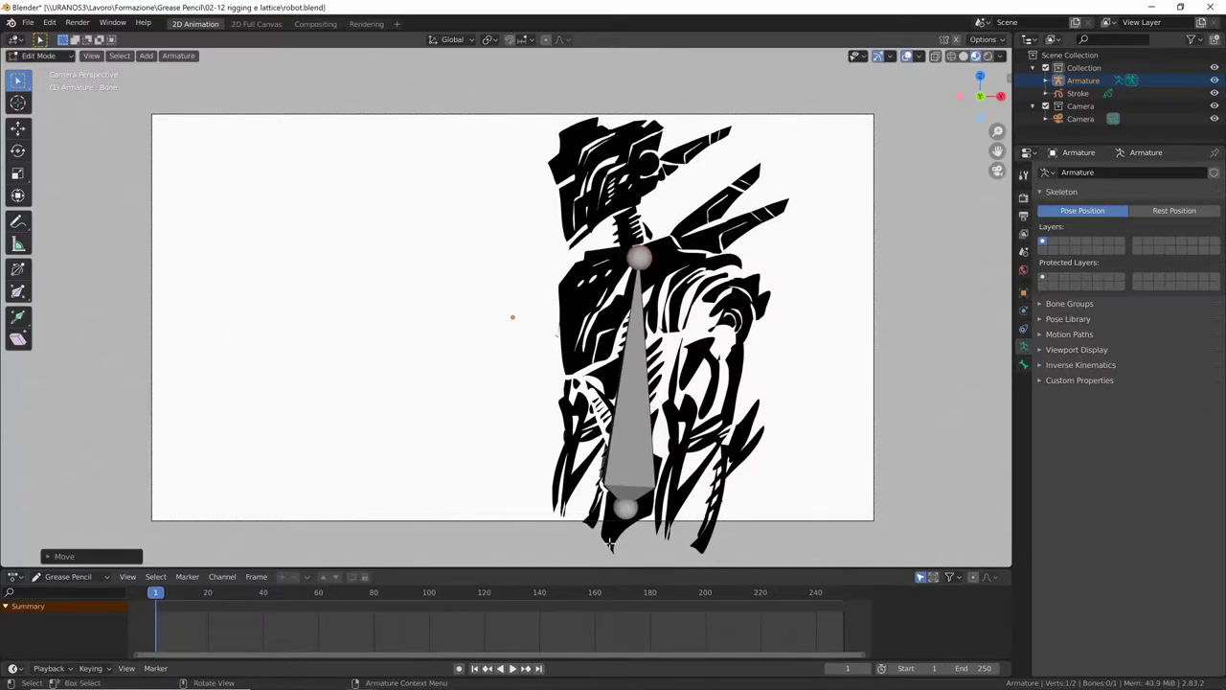
pyautogui.click(624, 508)
pyautogui.press('g')
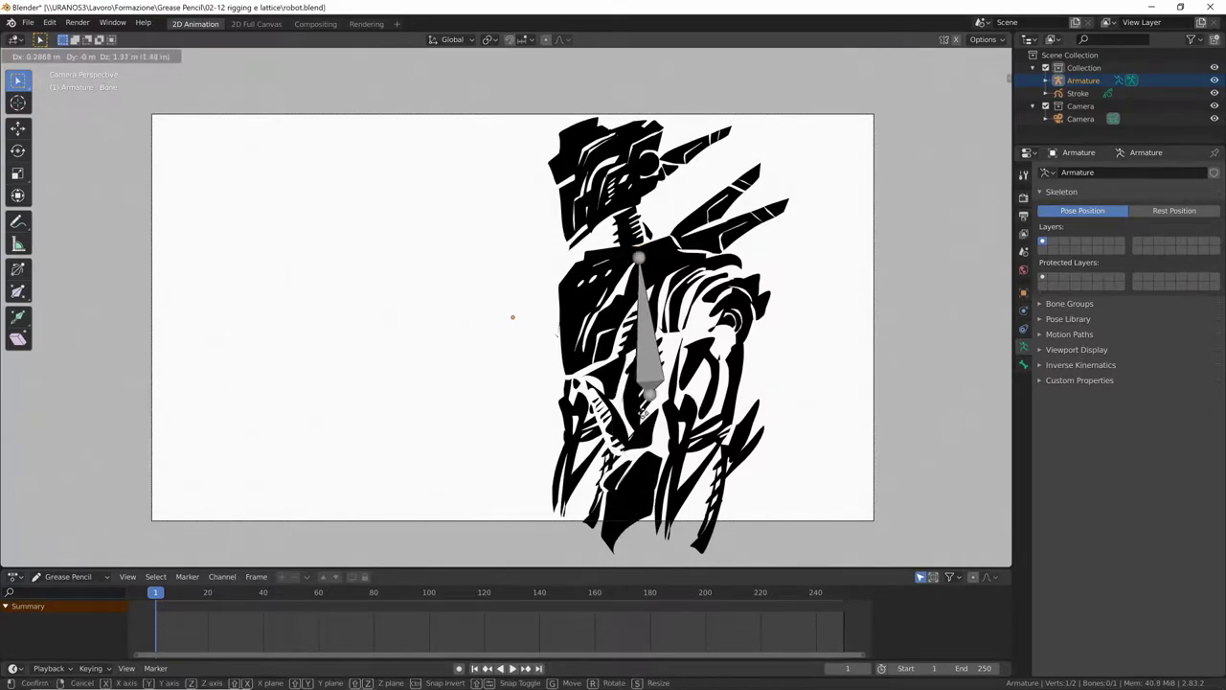
pyautogui.click(629, 446)
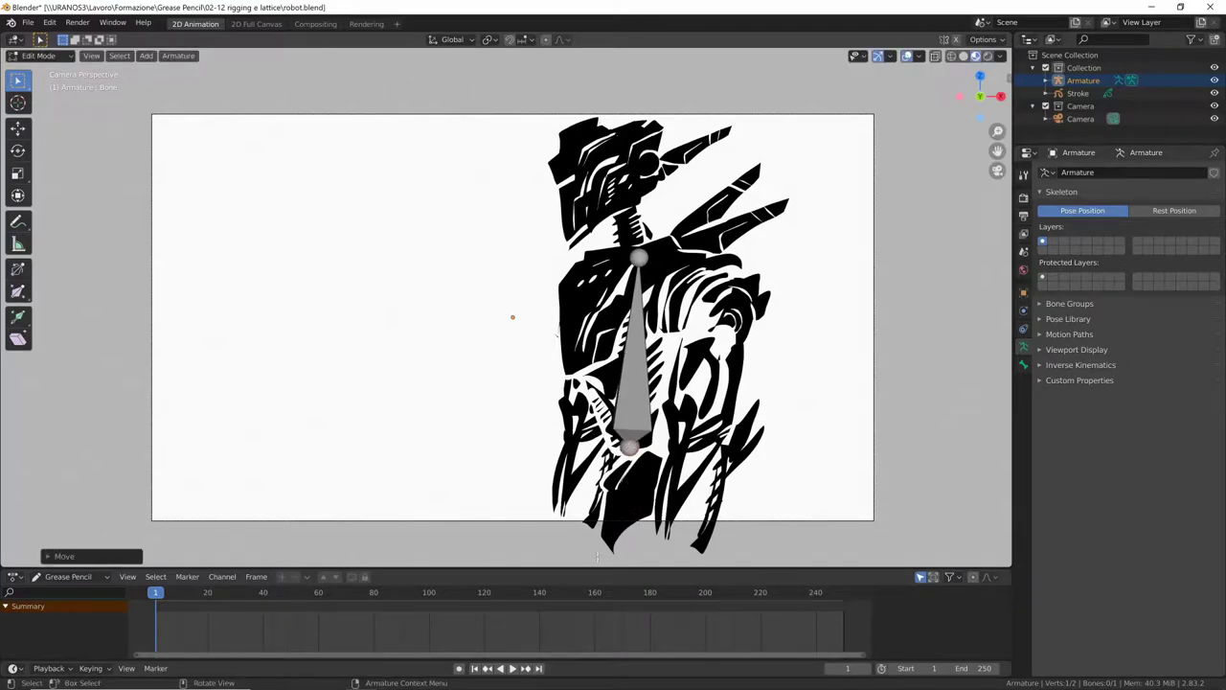
pyautogui.hotkey('ctrl', 'z')
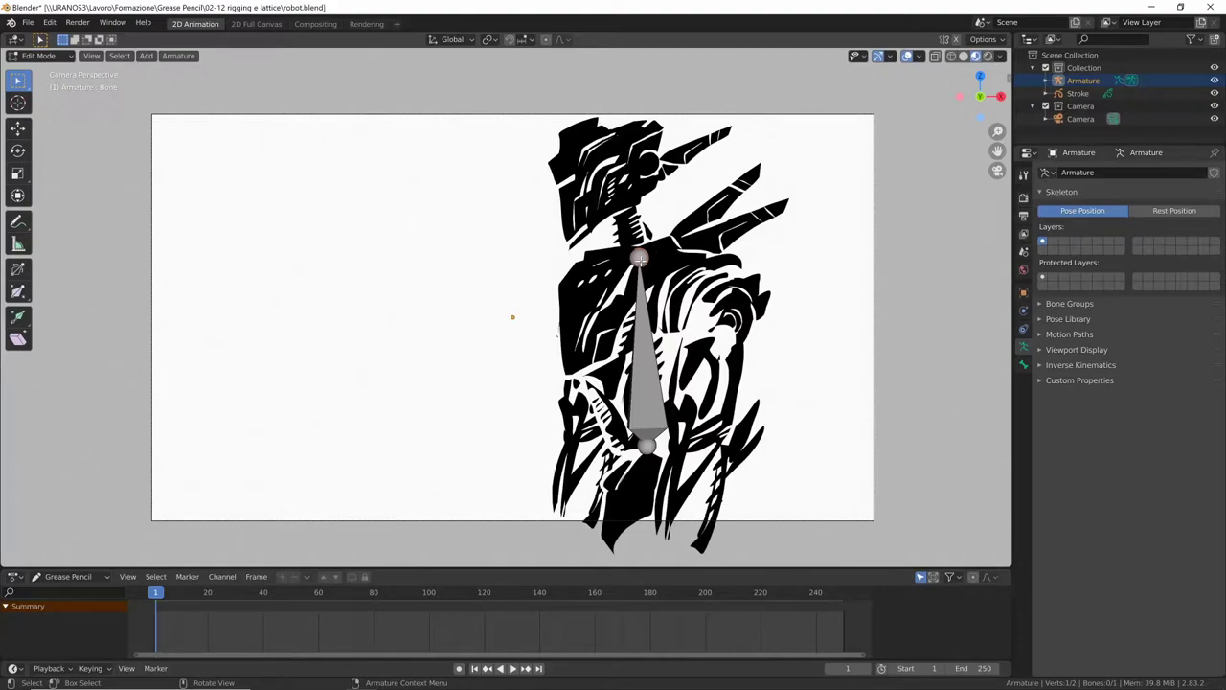
pyautogui.press('e')
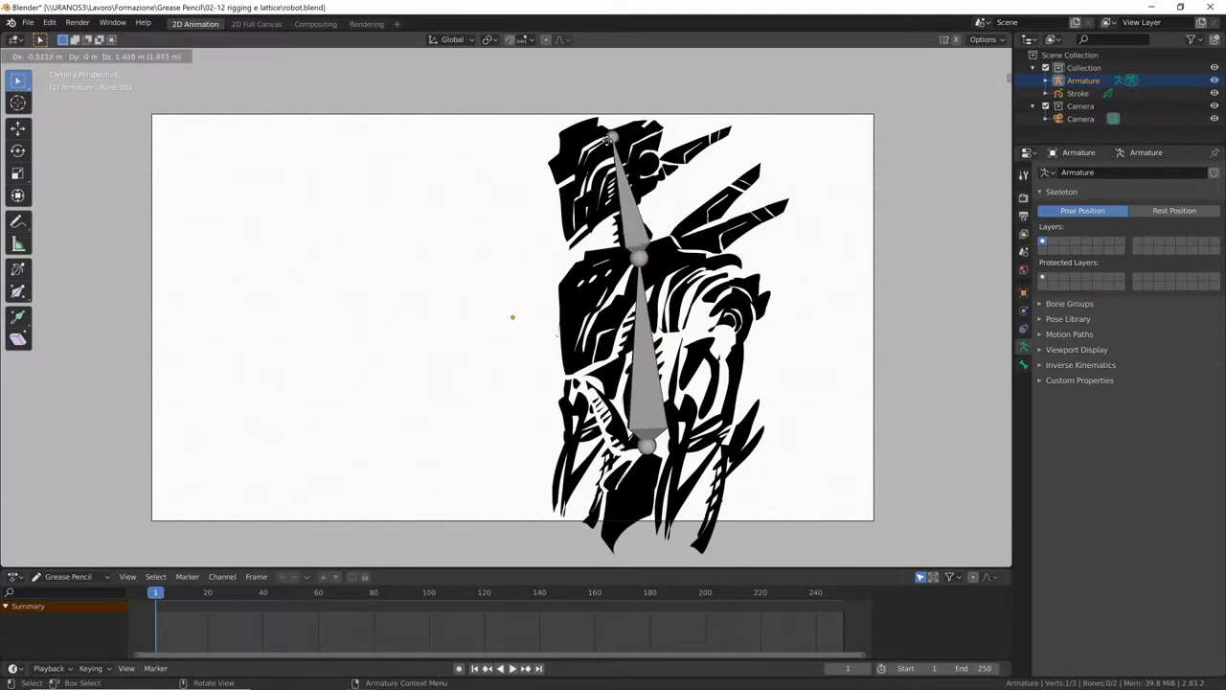
pyautogui.click(597, 124)
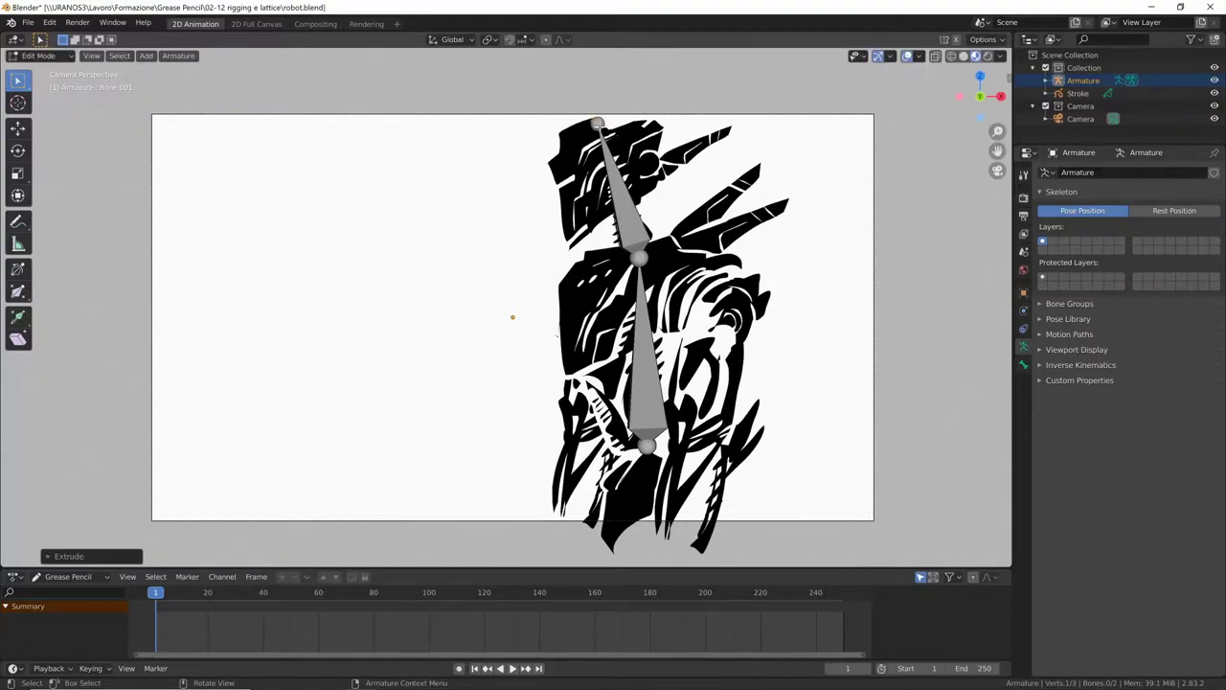
pyautogui.click(645, 412)
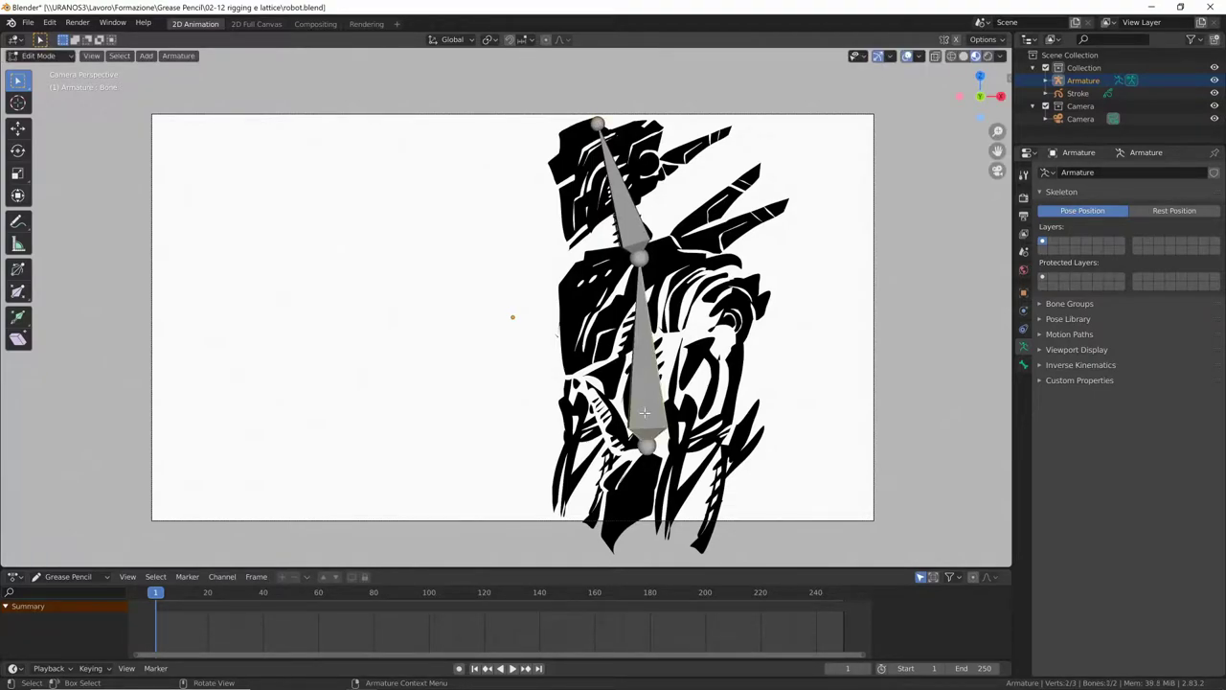
pyautogui.hotkey('ctrl', 'z')
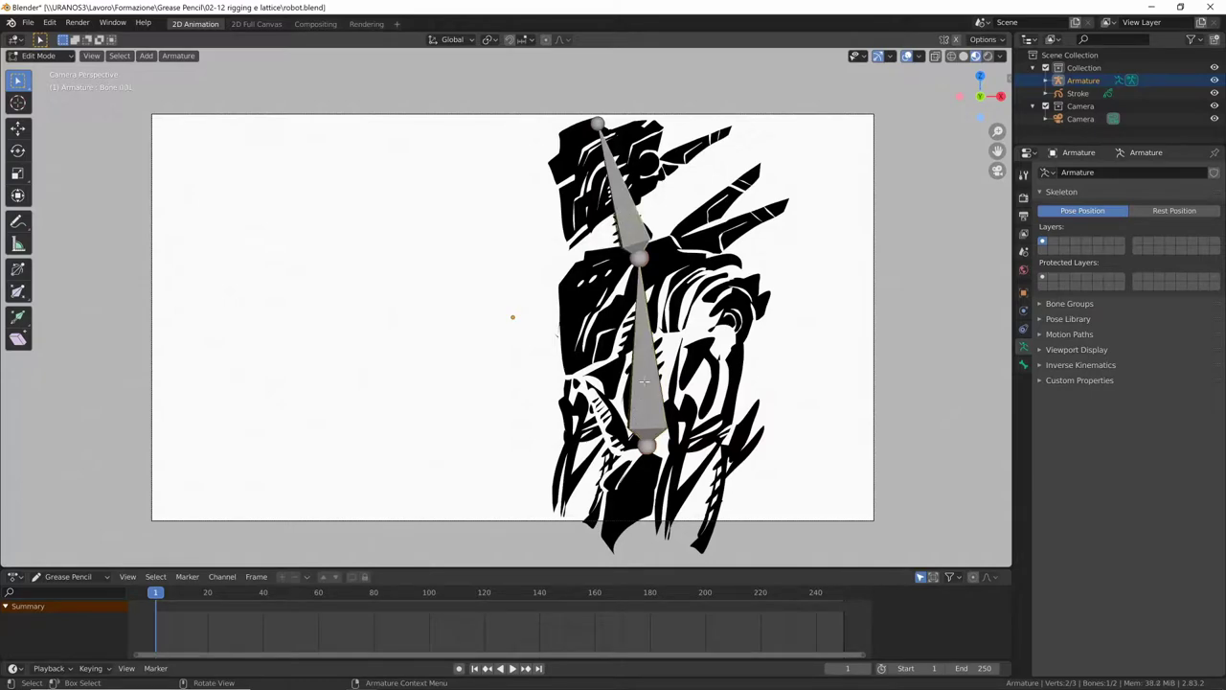
pyautogui.click(653, 393)
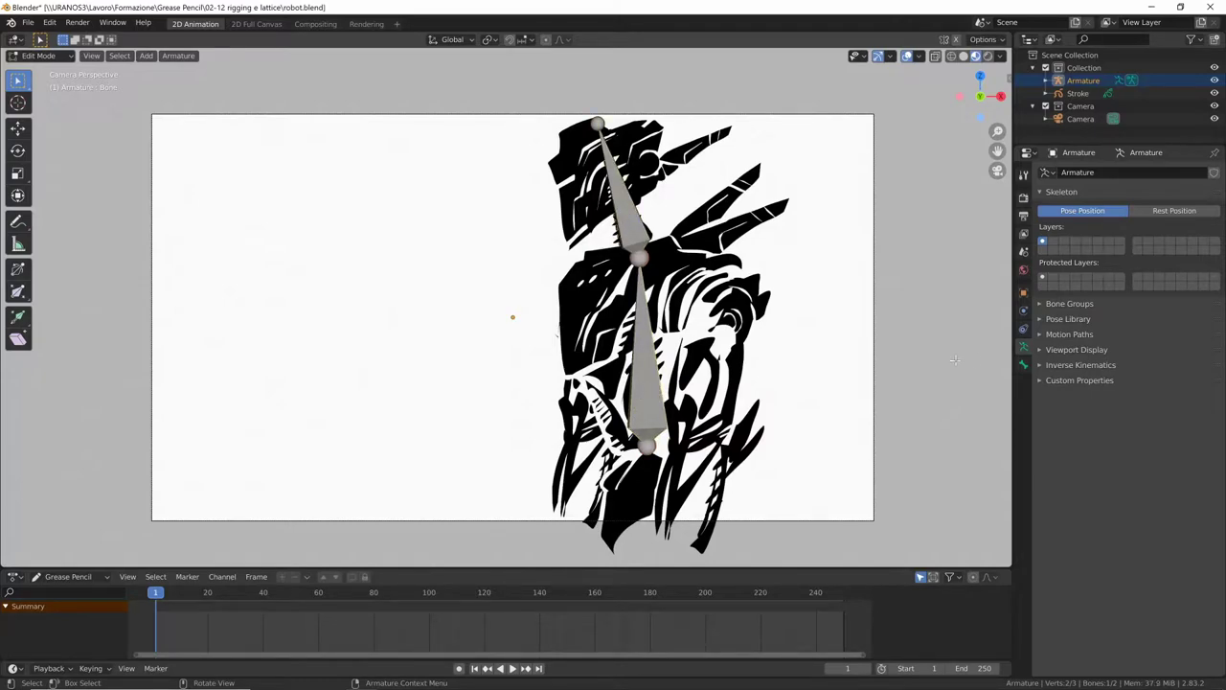
# Step: In the Bone tab, name Bone corpo and Bone.001 testa, then switch to Object Mode
pyautogui.click(1023, 365)
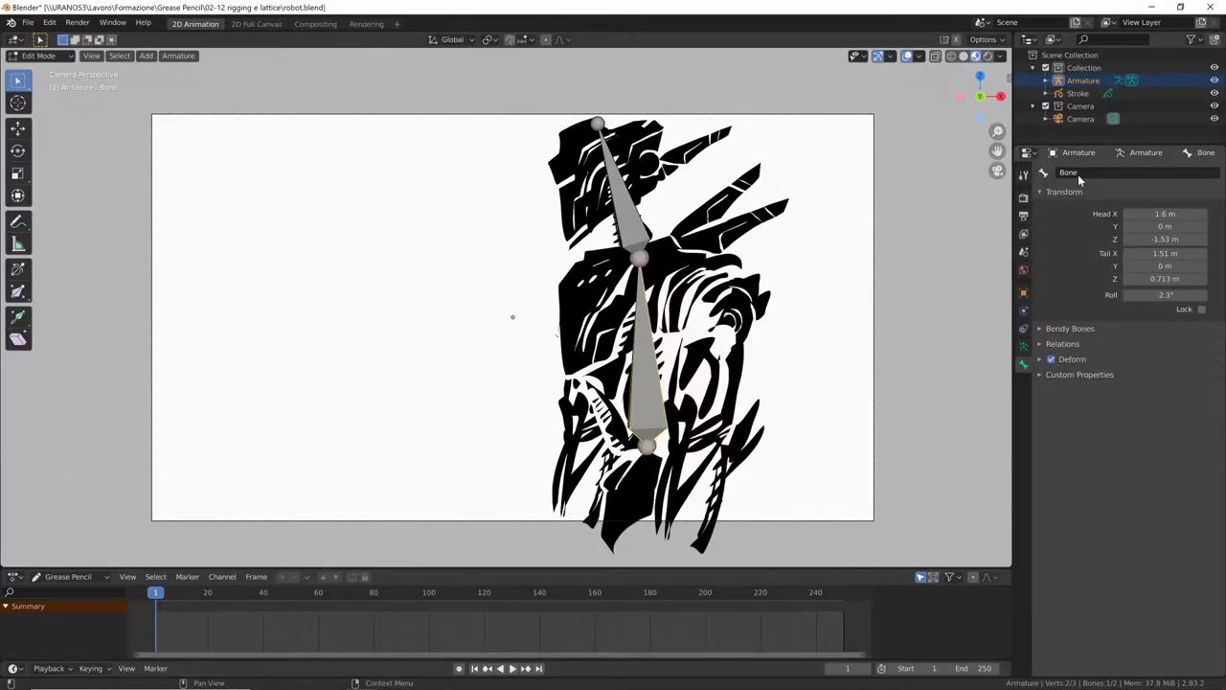
pyautogui.click(628, 233)
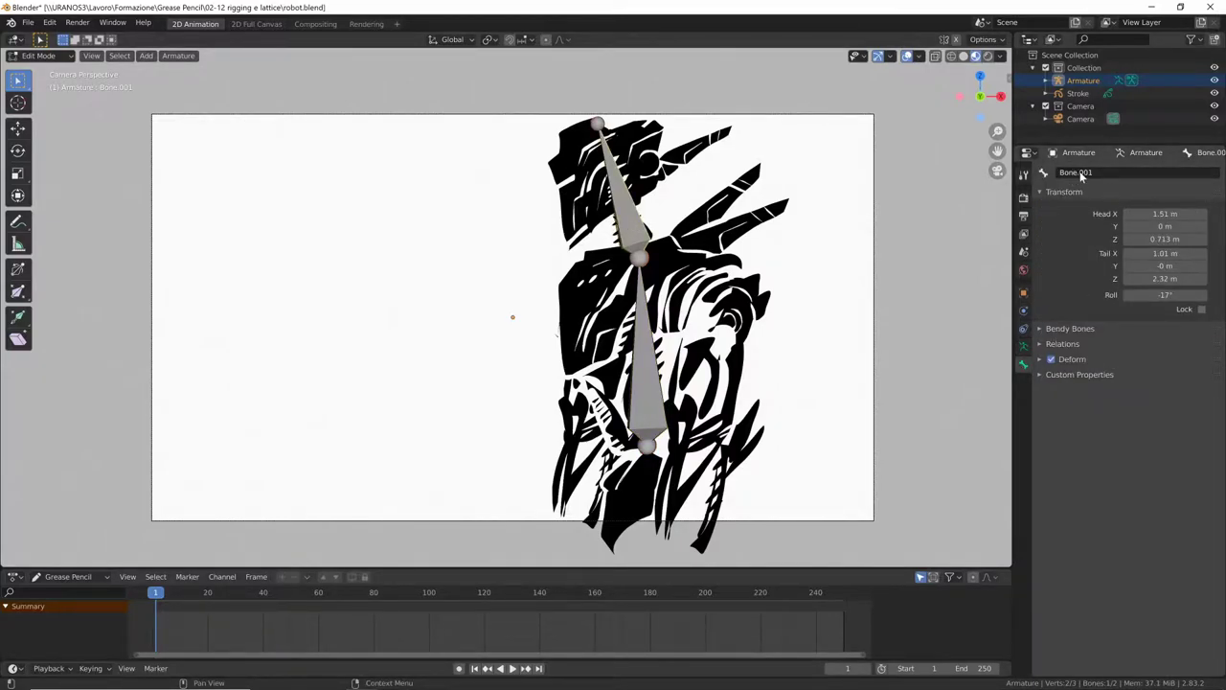
pyautogui.click(646, 383)
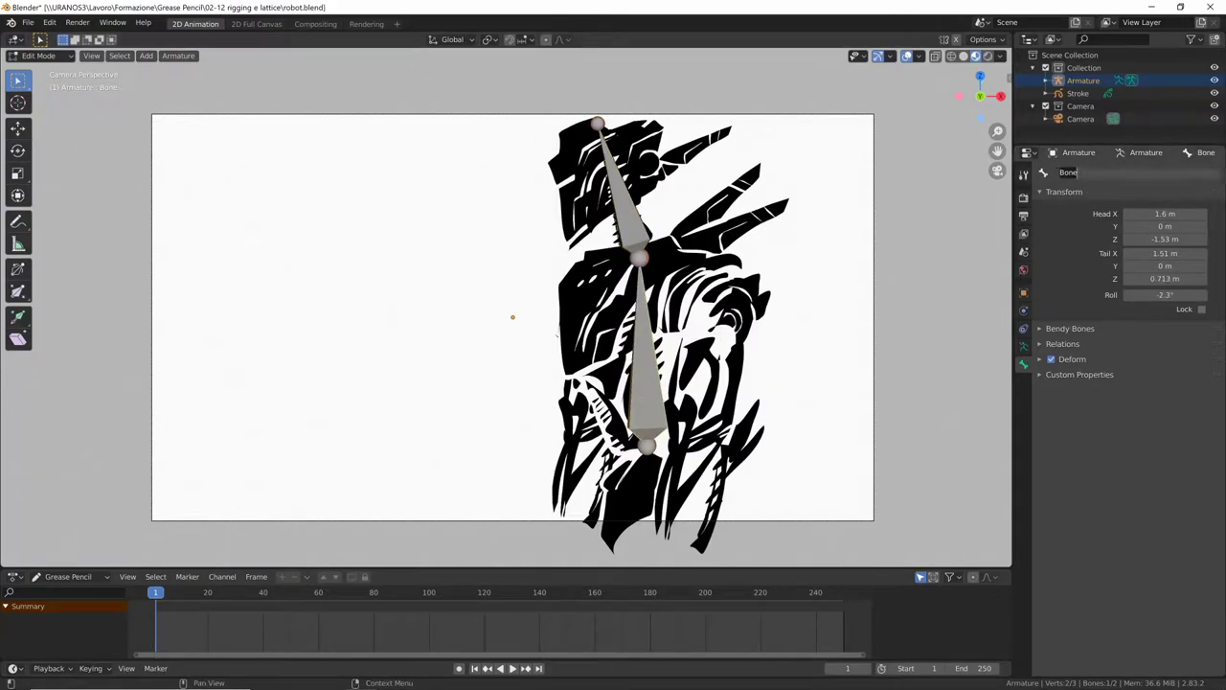
pyautogui.write('corpo')
pyautogui.click(623, 192)
pyautogui.doubleClick(1073, 173)
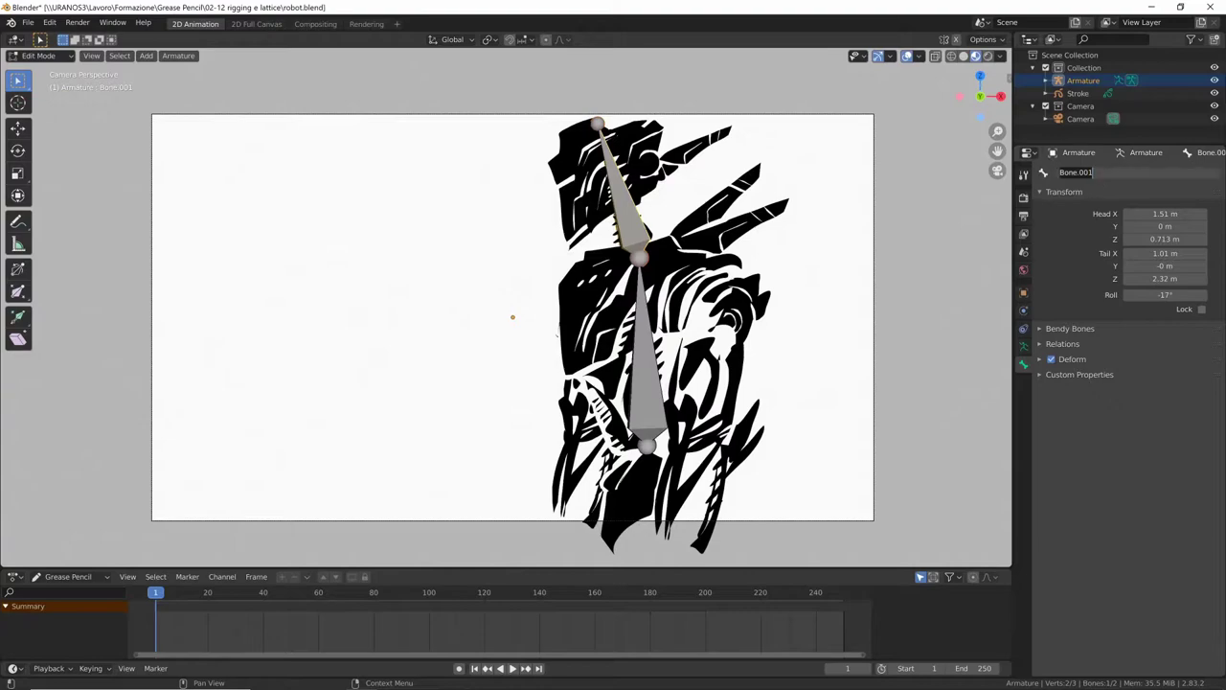
pyautogui.write('testa')
pyautogui.press('Return')
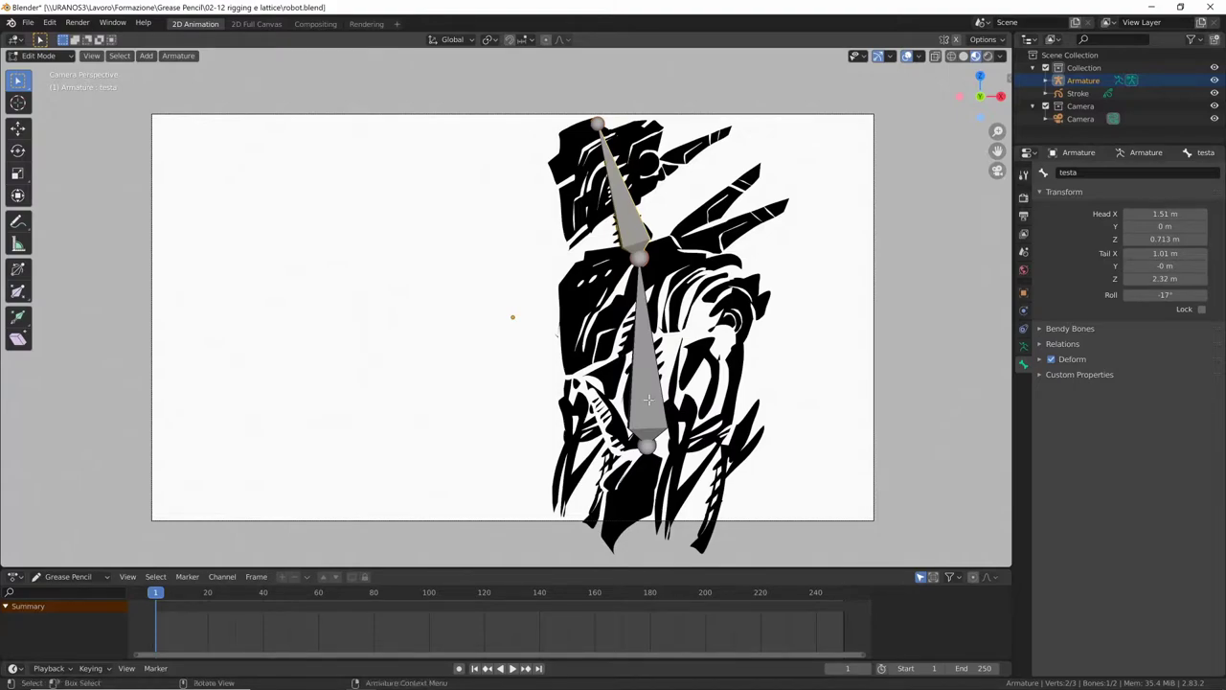
pyautogui.press('Tab')
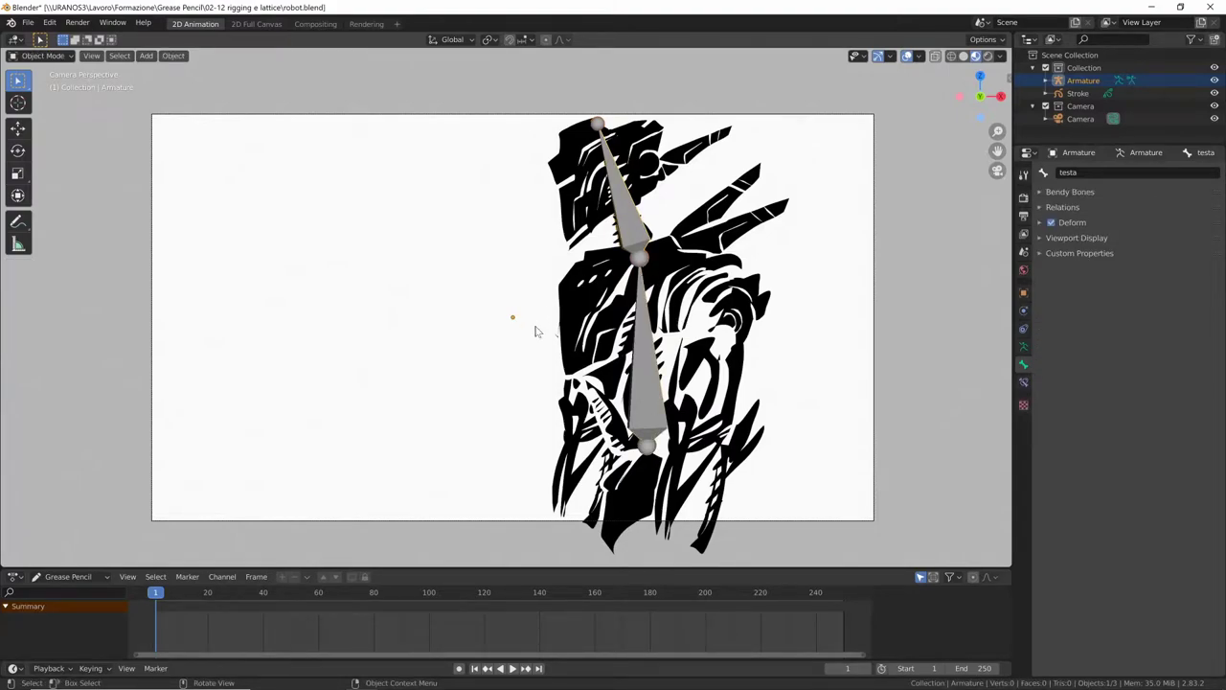
# Step: Switch the armature into Pose Mode from the interaction mode menu
pyautogui.press('g')
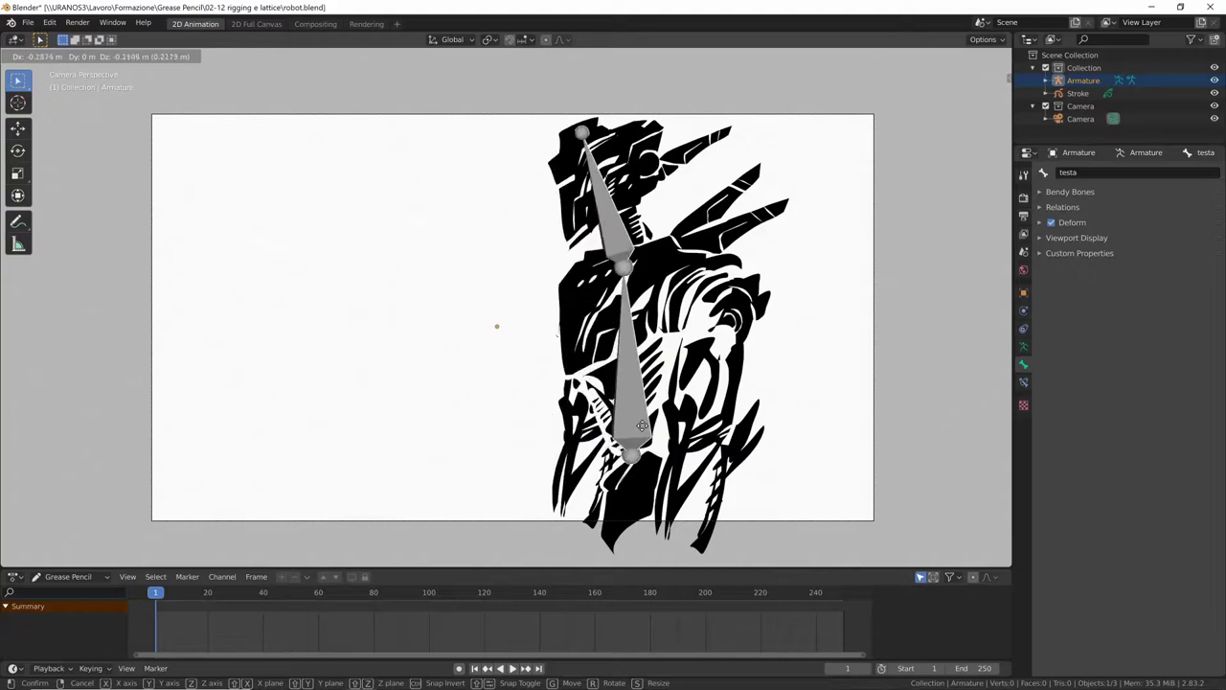
pyautogui.press('Escape')
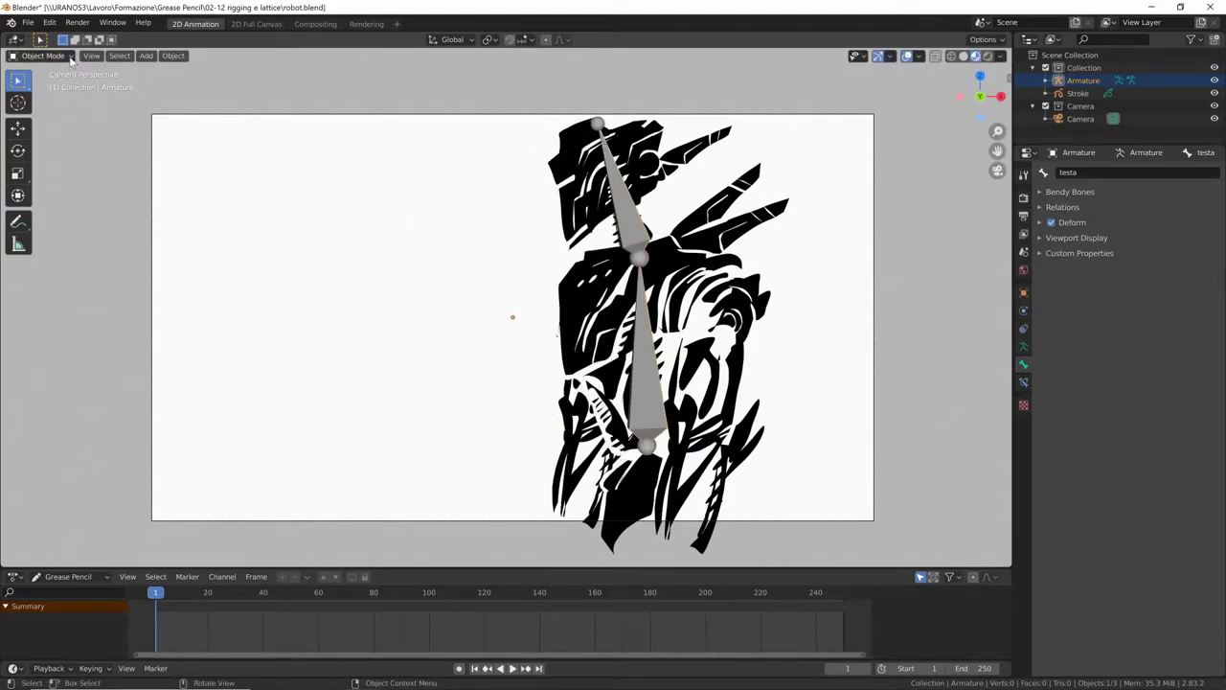
pyautogui.click(66, 55)
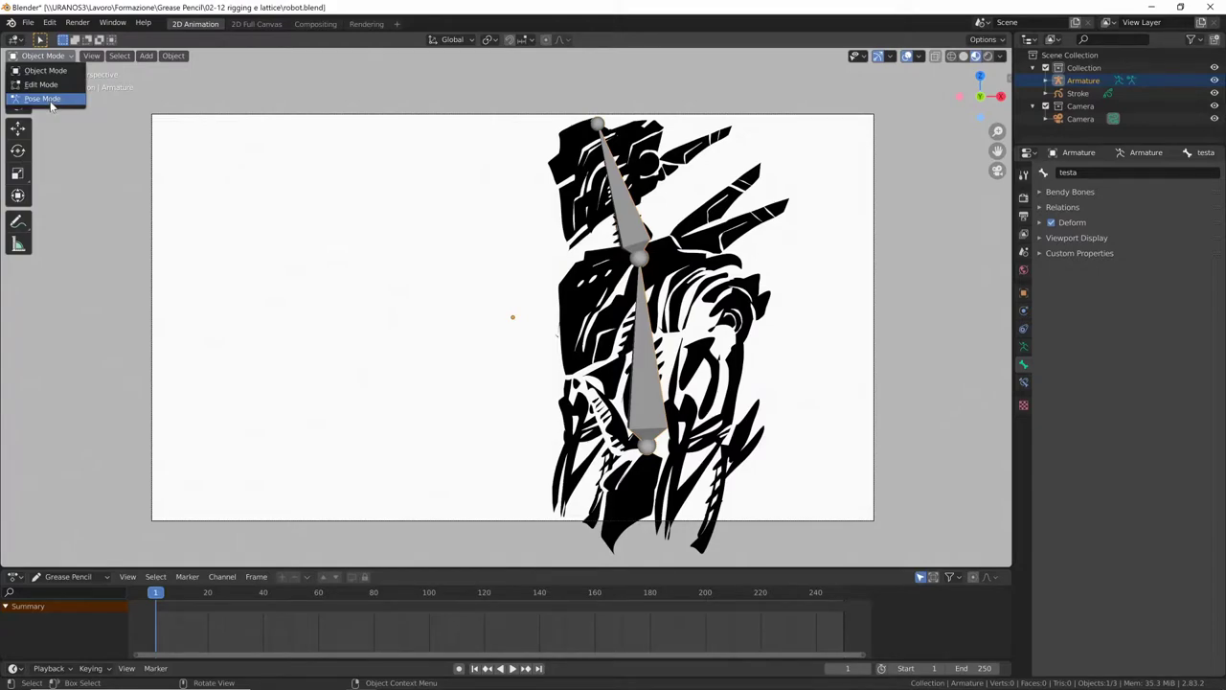
pyautogui.click(42, 99)
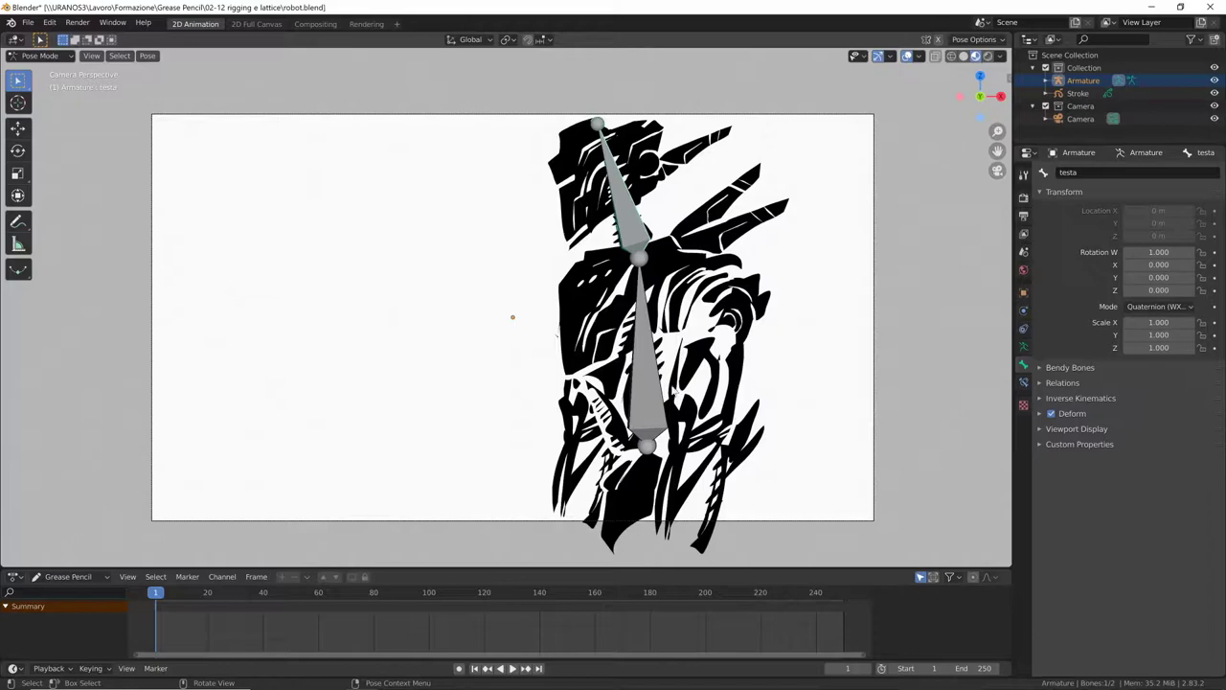
# Step: Test-rotate the testa and corpo bones, cancelling each rotation to keep the rest pose
pyautogui.click(649, 412)
pyautogui.click(632, 228)
pyautogui.press('r')
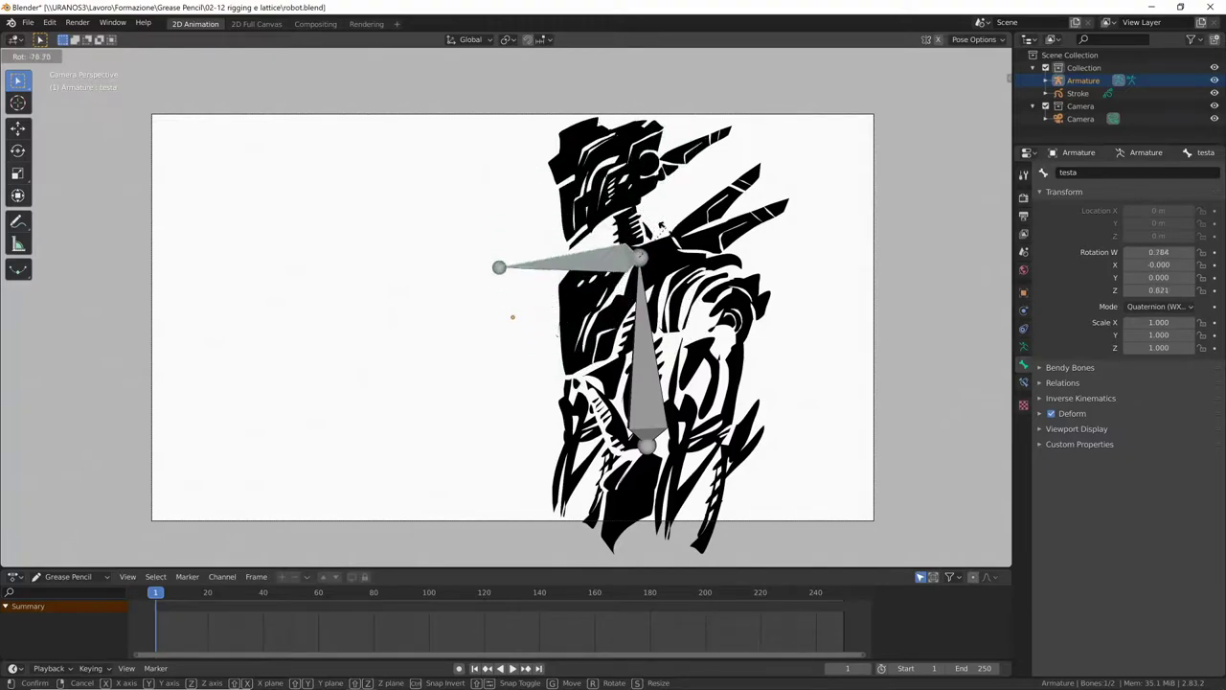
pyautogui.press('Escape')
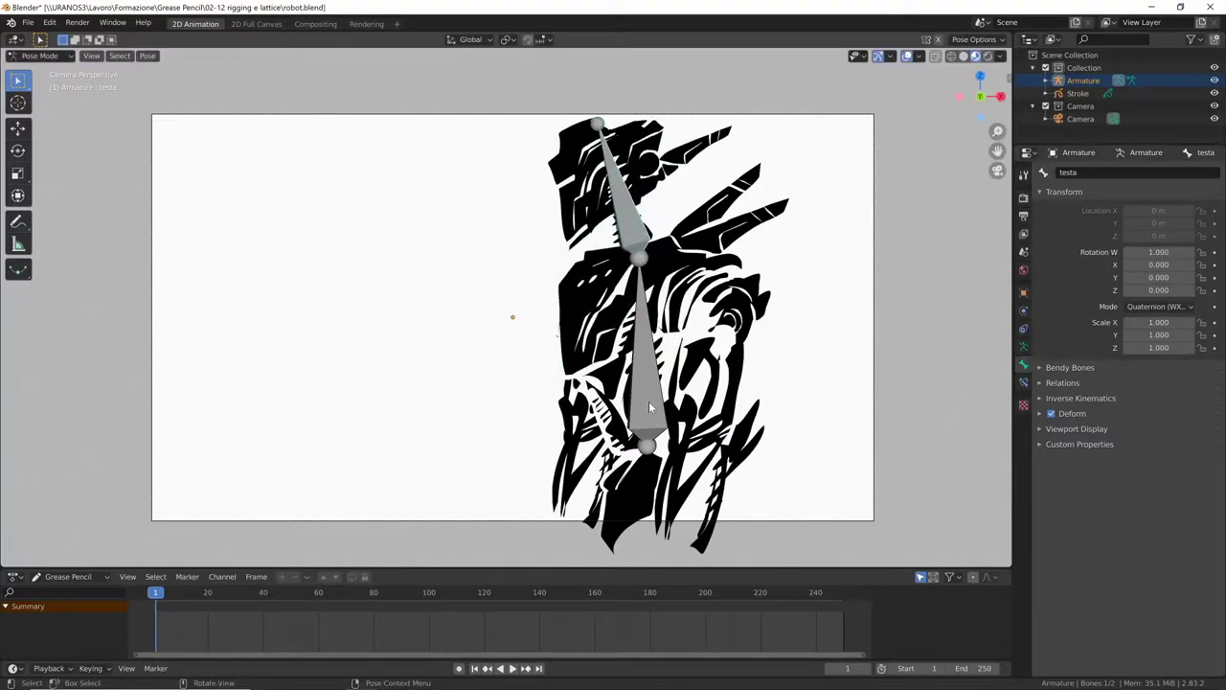
pyautogui.click(650, 408)
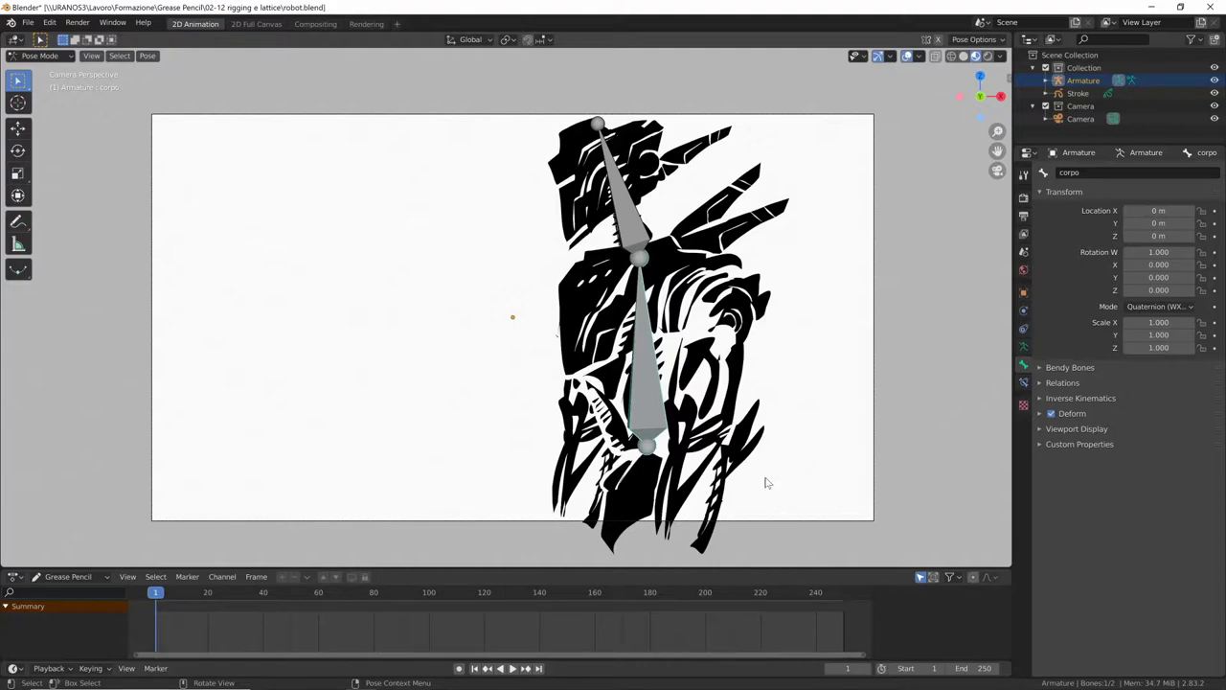
pyautogui.press('r')
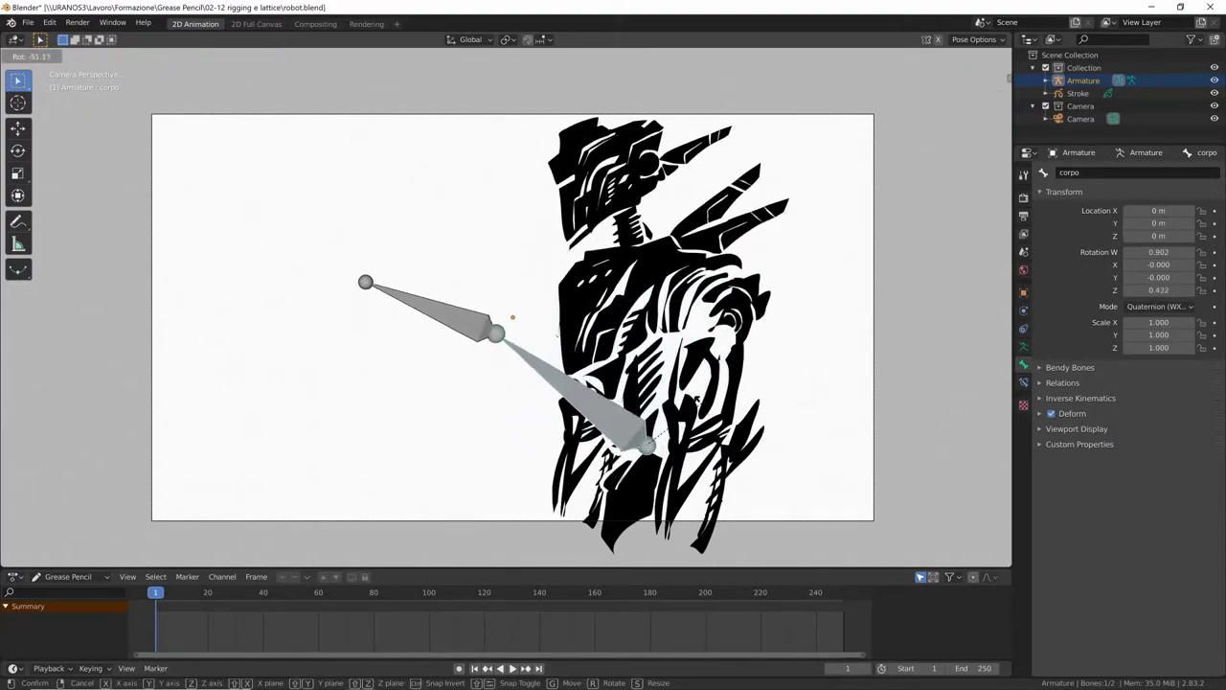
pyautogui.press('Escape')
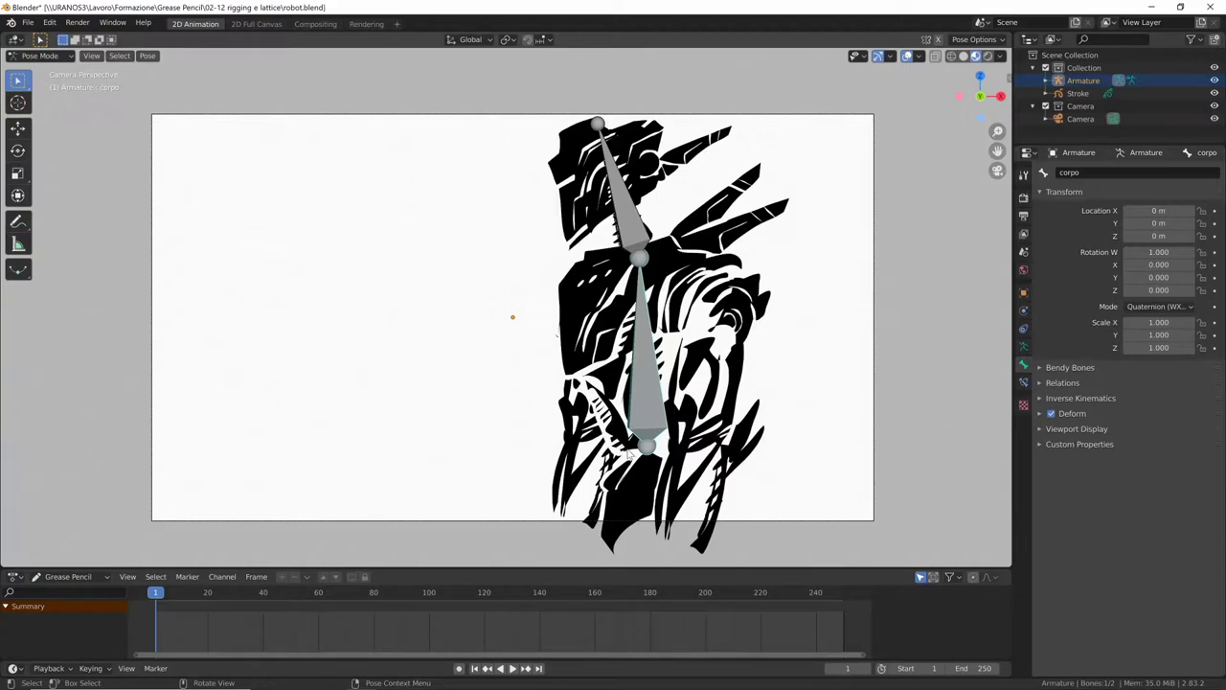
# Step: In Edit Mode, select the joint between the two bones and add a new bone
pyautogui.press('Tab')
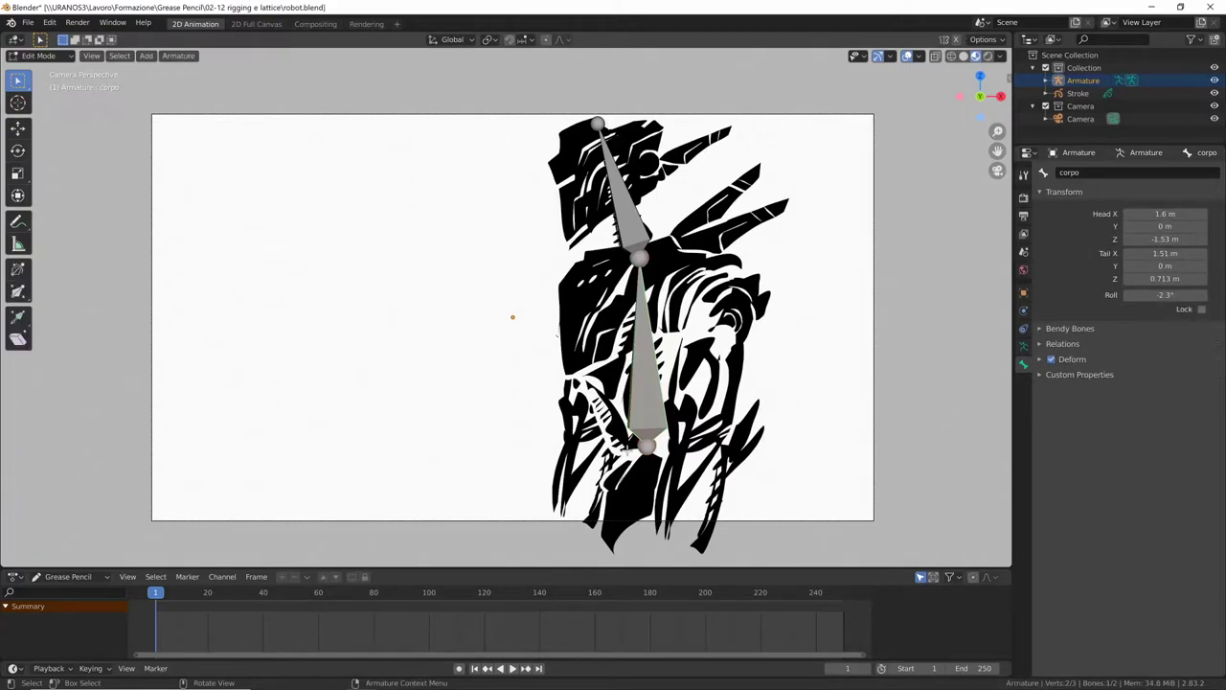
pyautogui.click(692, 411)
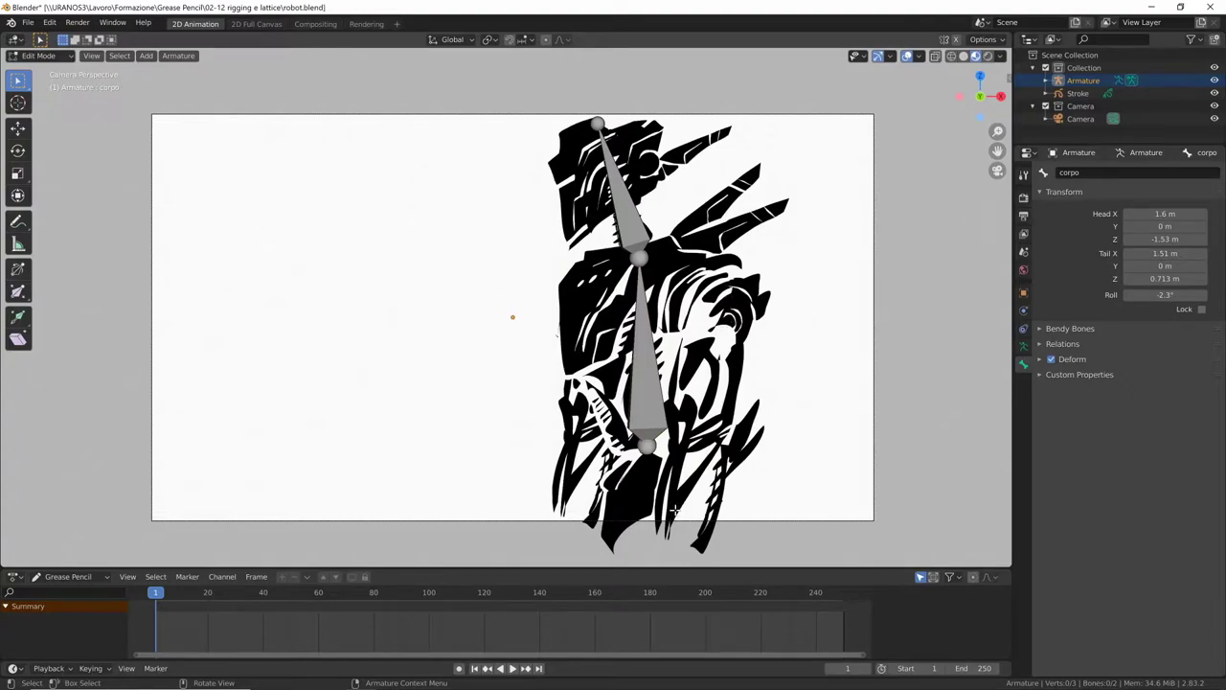
pyautogui.click(648, 267)
pyautogui.hotkey('shift', 'a')
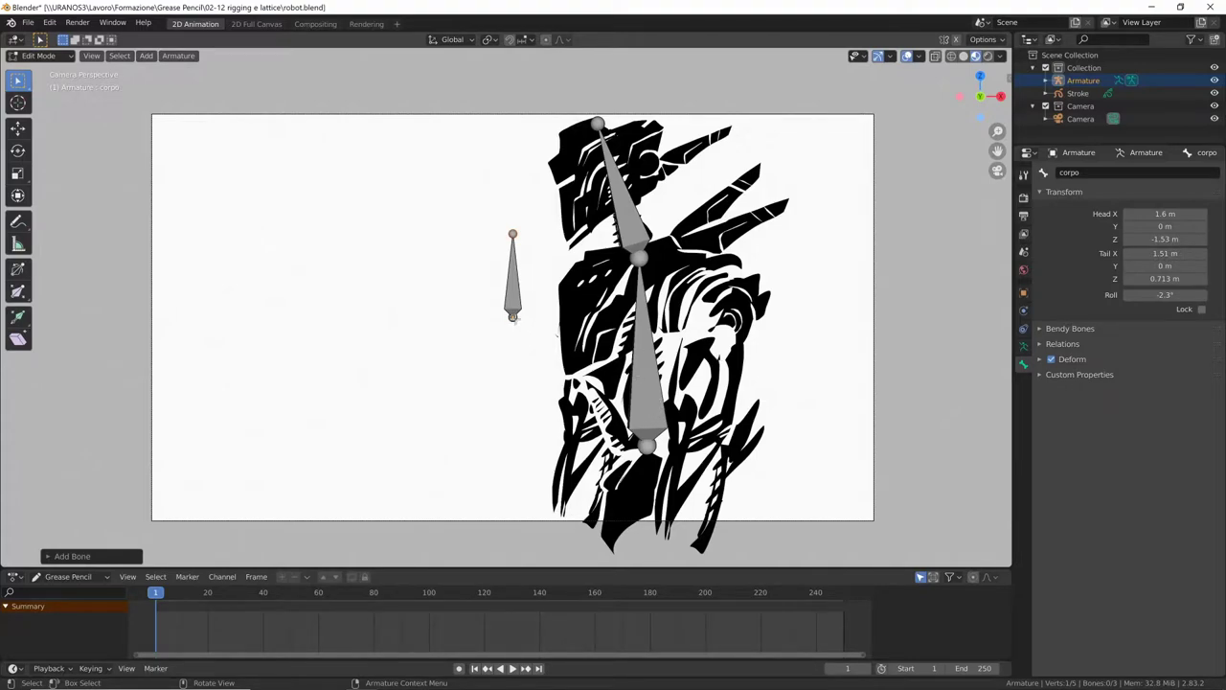
# Step: Place the new bone's head at the shoulder and its tail down the arm, then enter Pose Mode
pyautogui.click(513, 317)
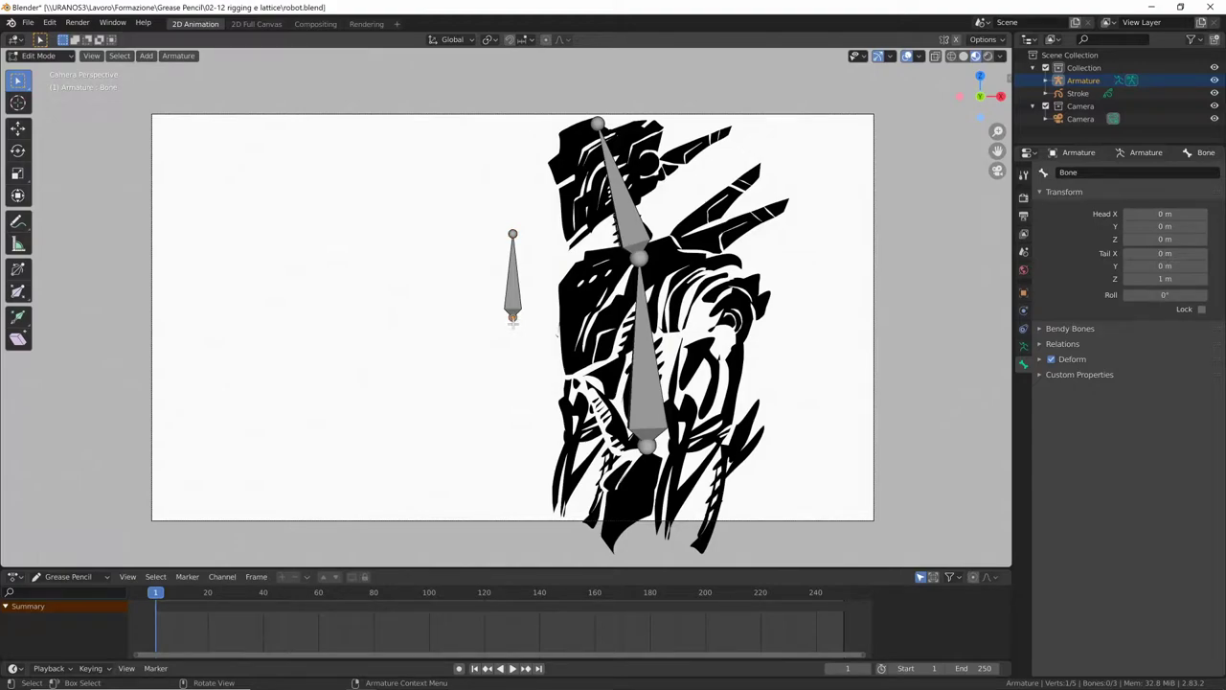
pyautogui.press('g')
pyautogui.click(592, 261)
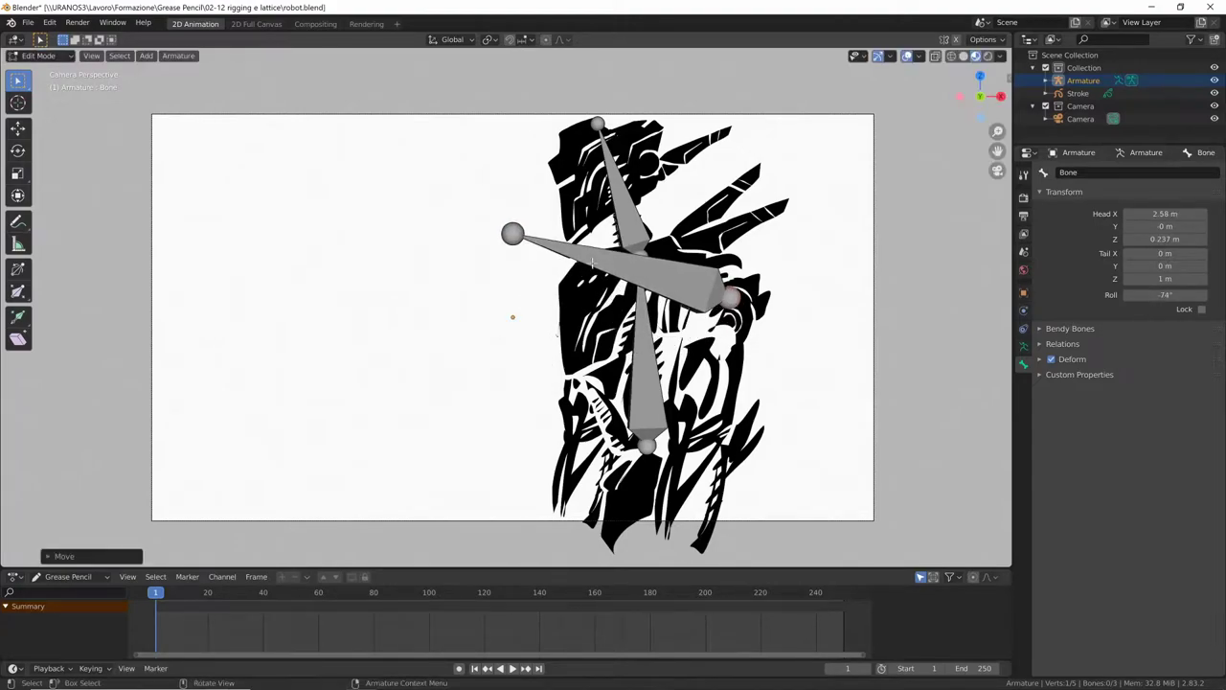
pyautogui.click(510, 235)
pyautogui.press('g')
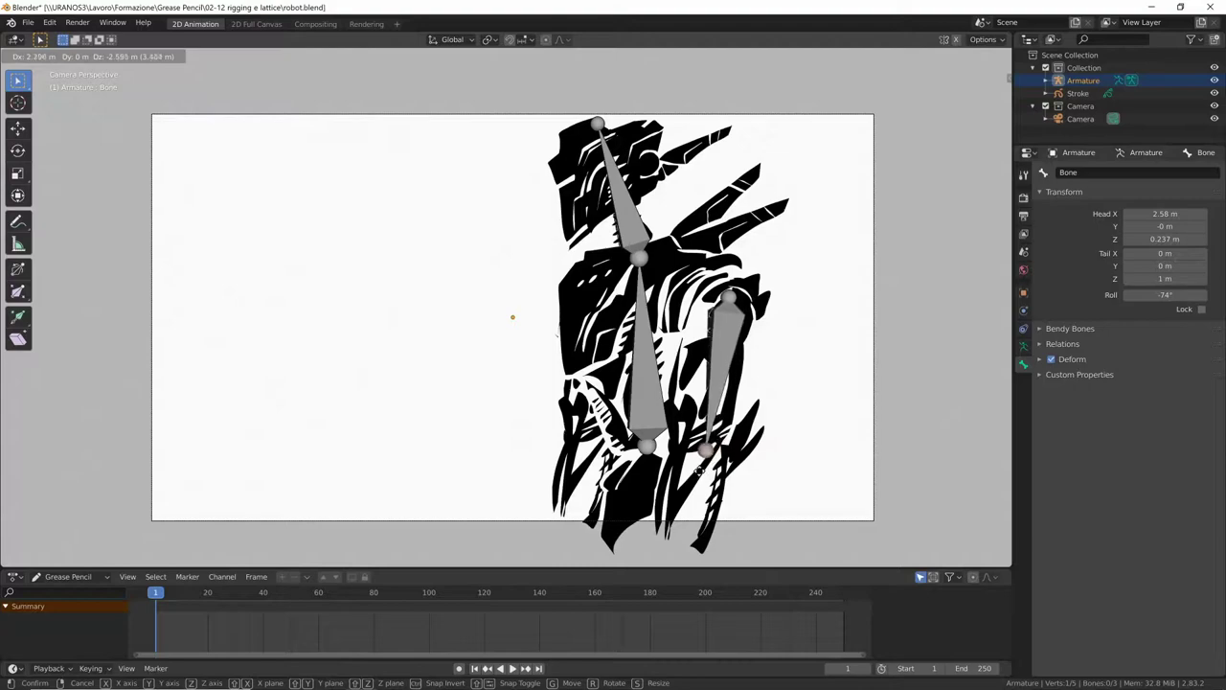
pyautogui.click(701, 470)
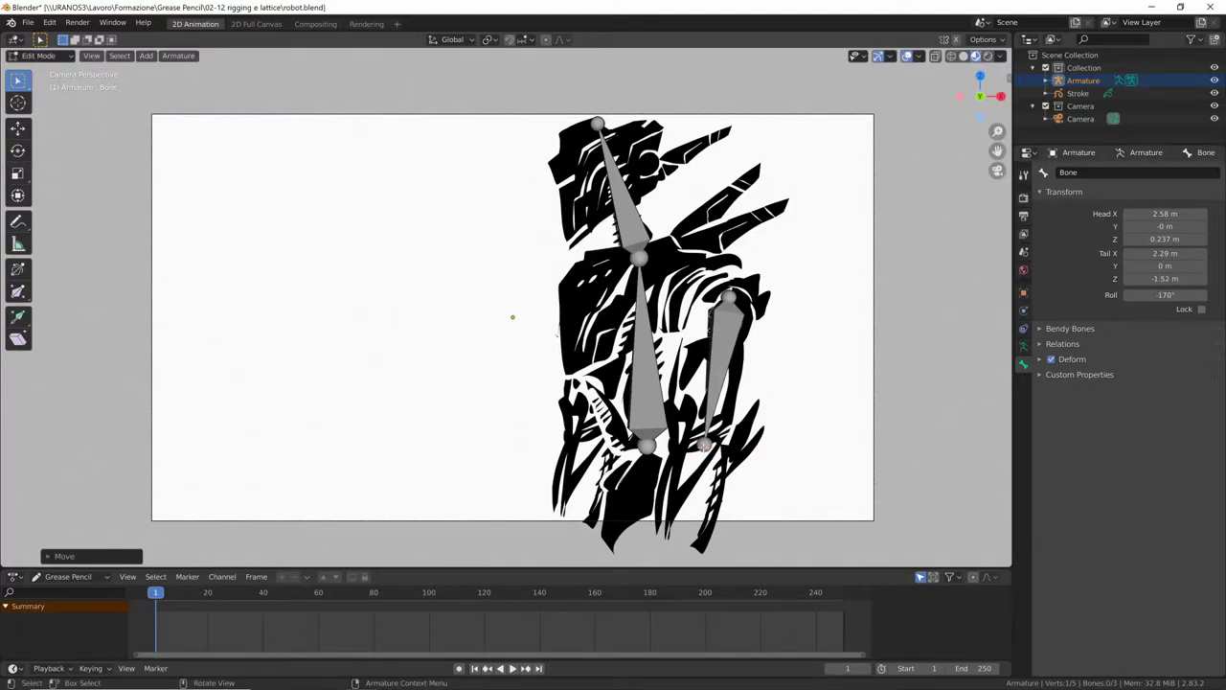
pyautogui.moveTo(702, 444)
pyautogui.mouseDown()
pyautogui.moveTo(684, 547)
pyautogui.moveTo(688, 535)
pyautogui.mouseUp()
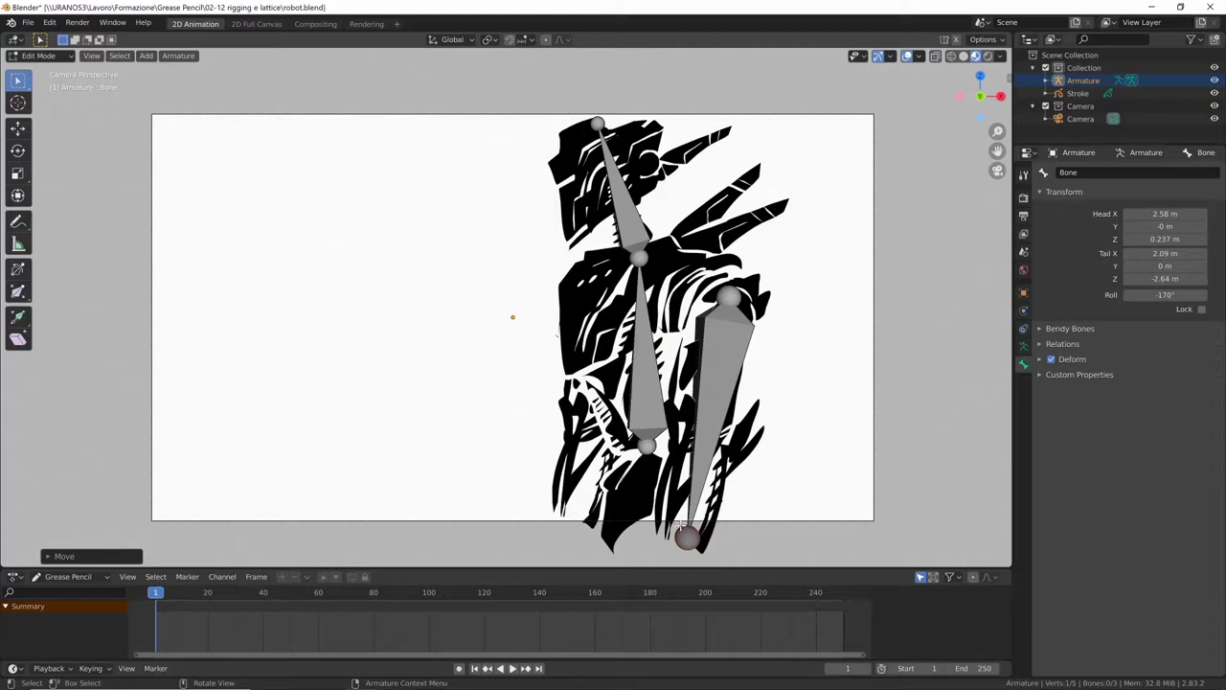
pyautogui.hotkey('ctrl', 'Tab')
pyautogui.hotkey('ctrl', 'Tab')
pyautogui.hotkey('ctrl', 'Tab')
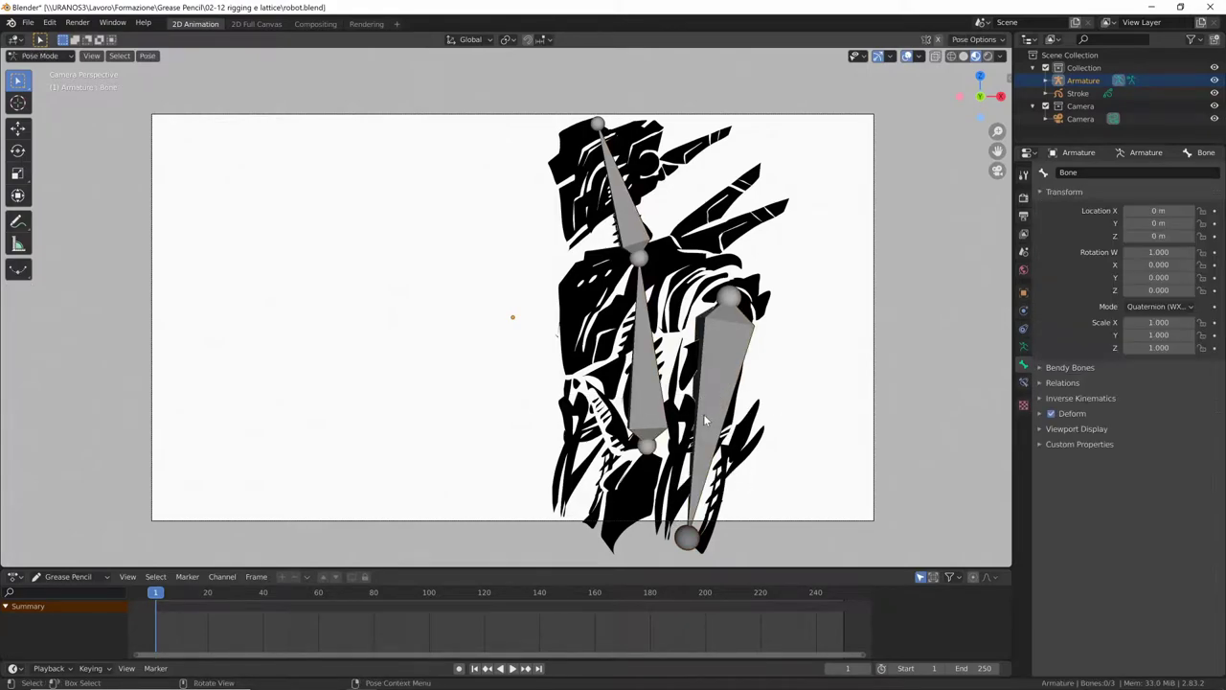
# Step: Test-rotate the corpo bone and the new arm bone, cancelling both rotations
pyautogui.click(646, 401)
pyautogui.press('r')
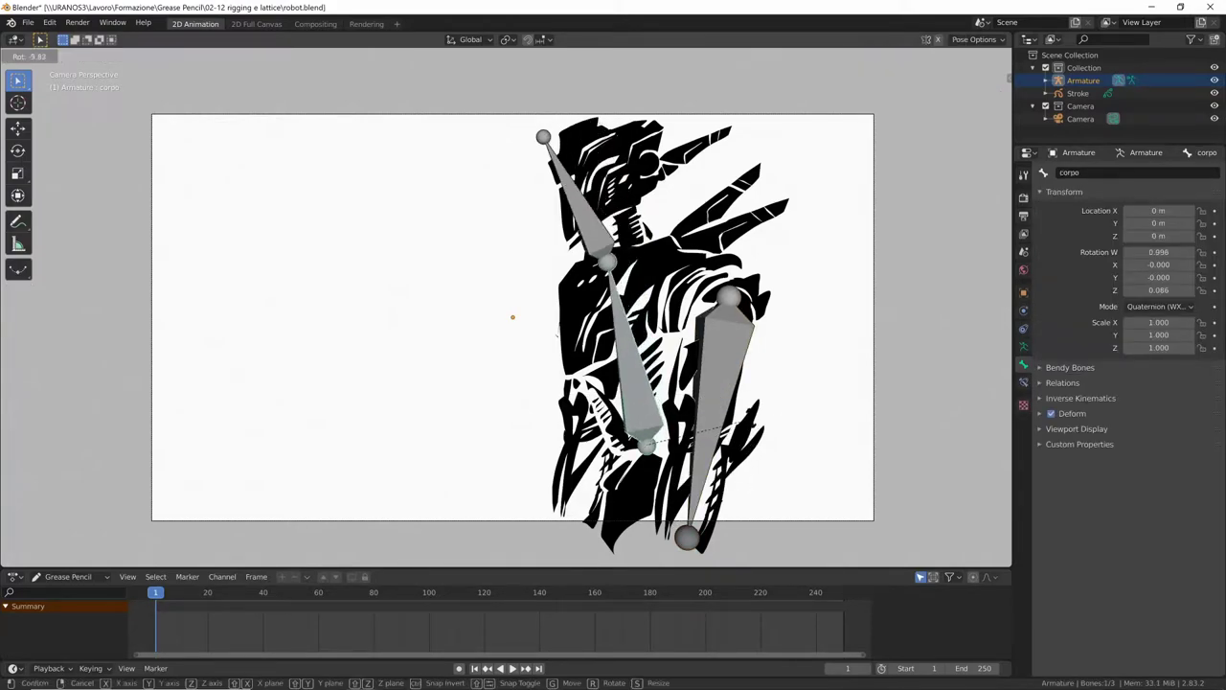
pyautogui.press('Escape')
pyautogui.click(732, 388)
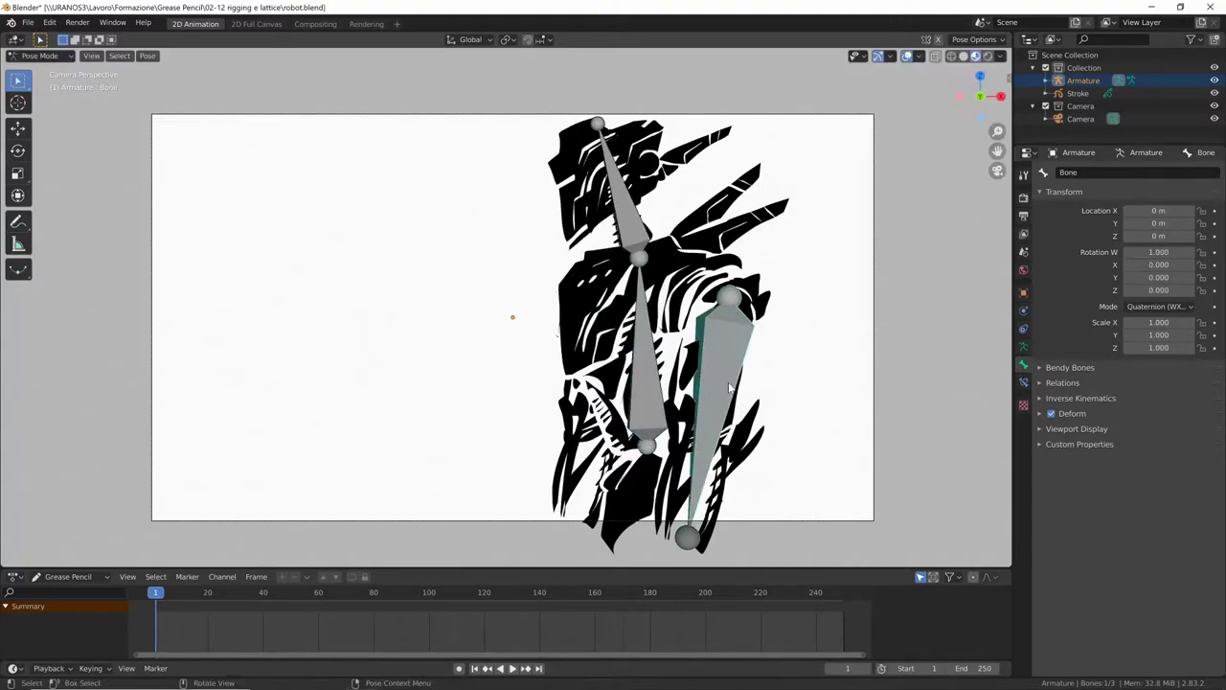
pyautogui.press('r')
pyautogui.press('Escape')
# Step: In Edit Mode, parent the new arm bone to corpo with Keep Offset
pyautogui.press('Tab')
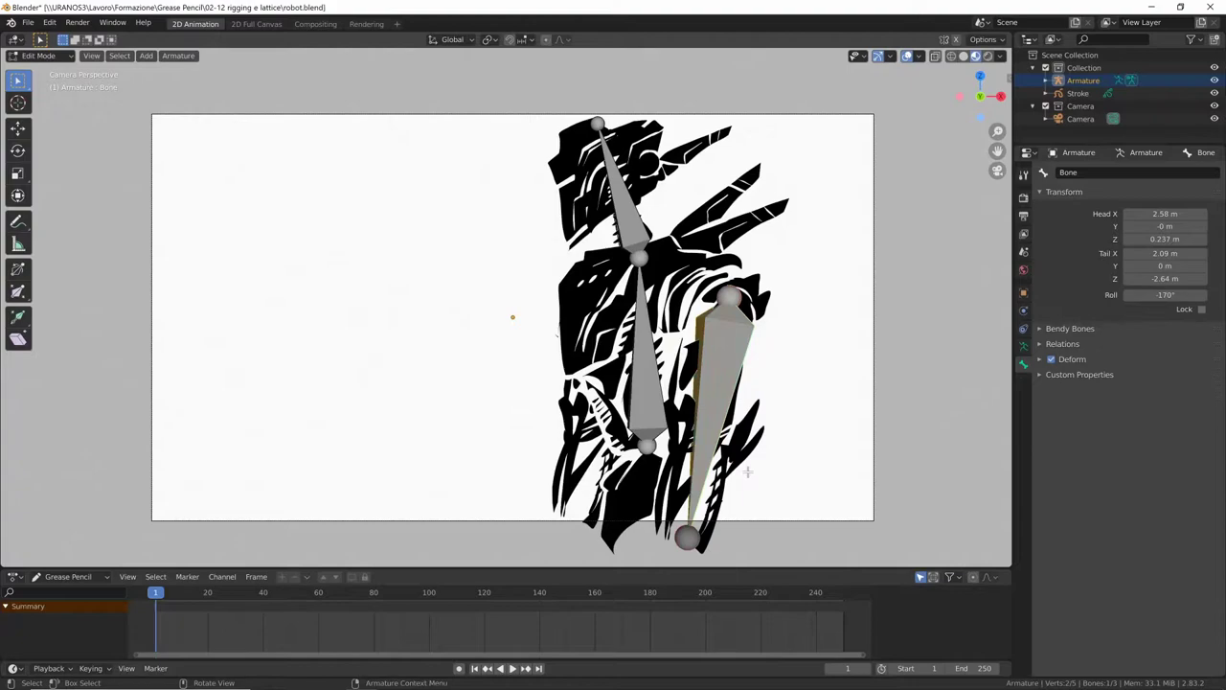
pyautogui.click(718, 360)
pyautogui.click(727, 360)
pyautogui.keyDown('shift'); pyautogui.click(649, 377); pyautogui.keyUp('shift')
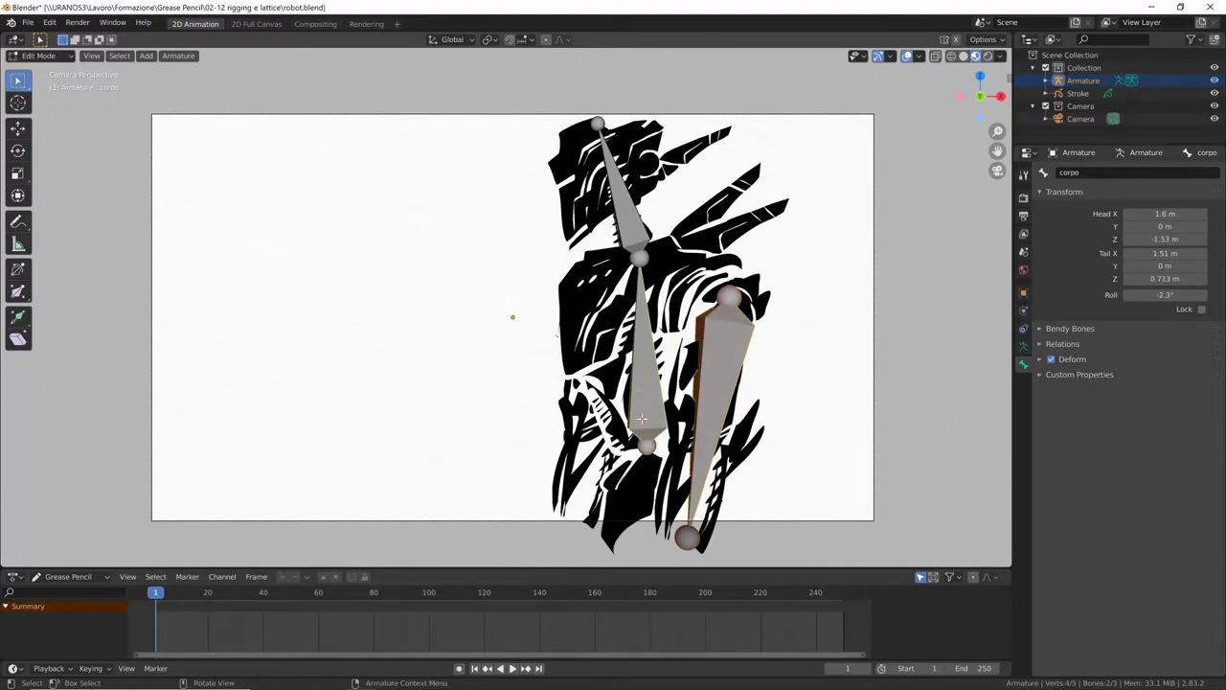
pyautogui.hotkey('ctrl', 'p')
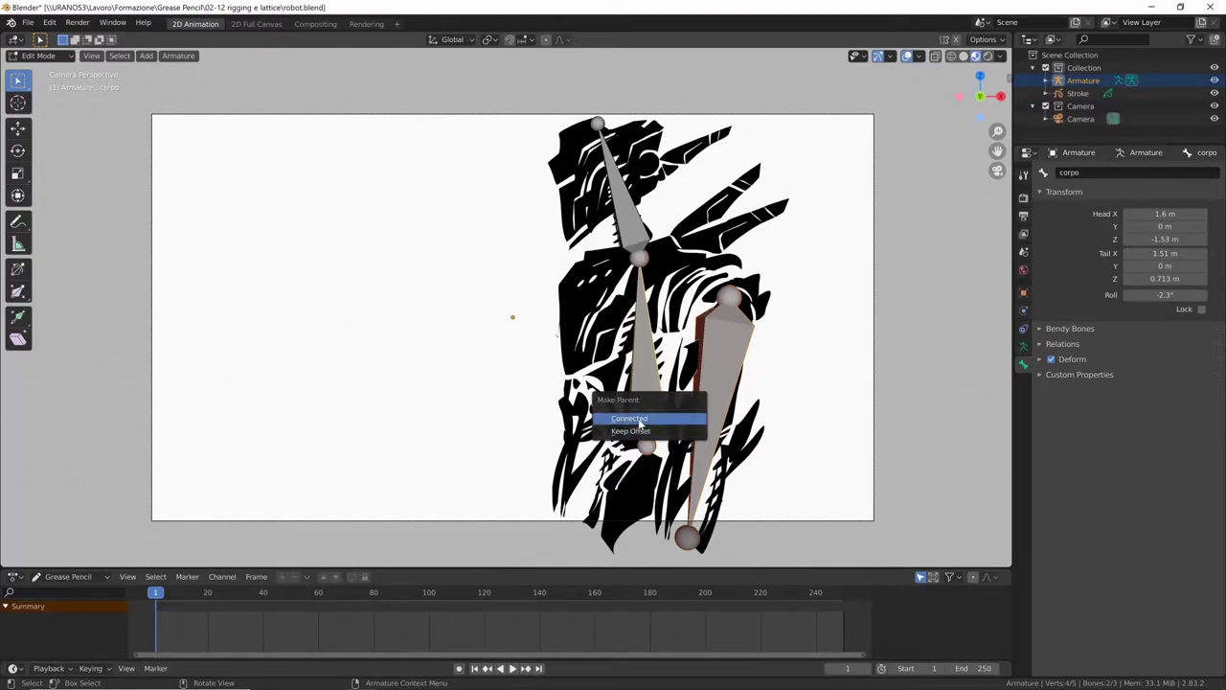
pyautogui.click(641, 422)
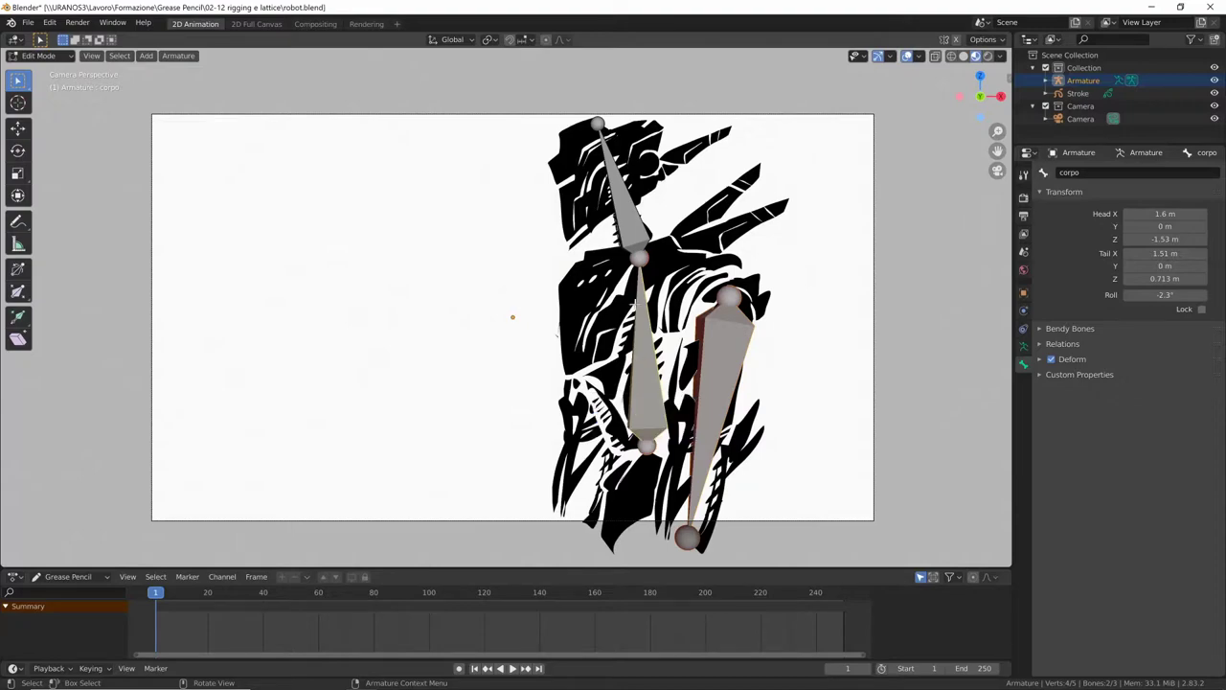
pyautogui.hotkey('ctrl', 'p')
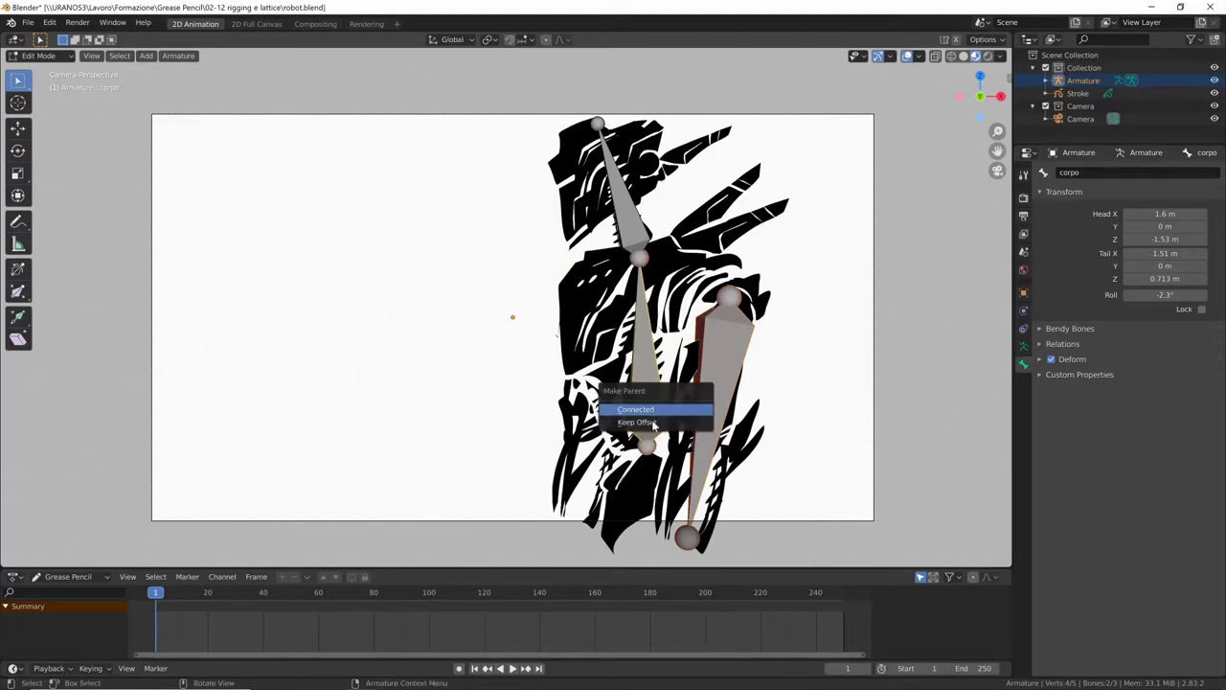
pyautogui.click(638, 423)
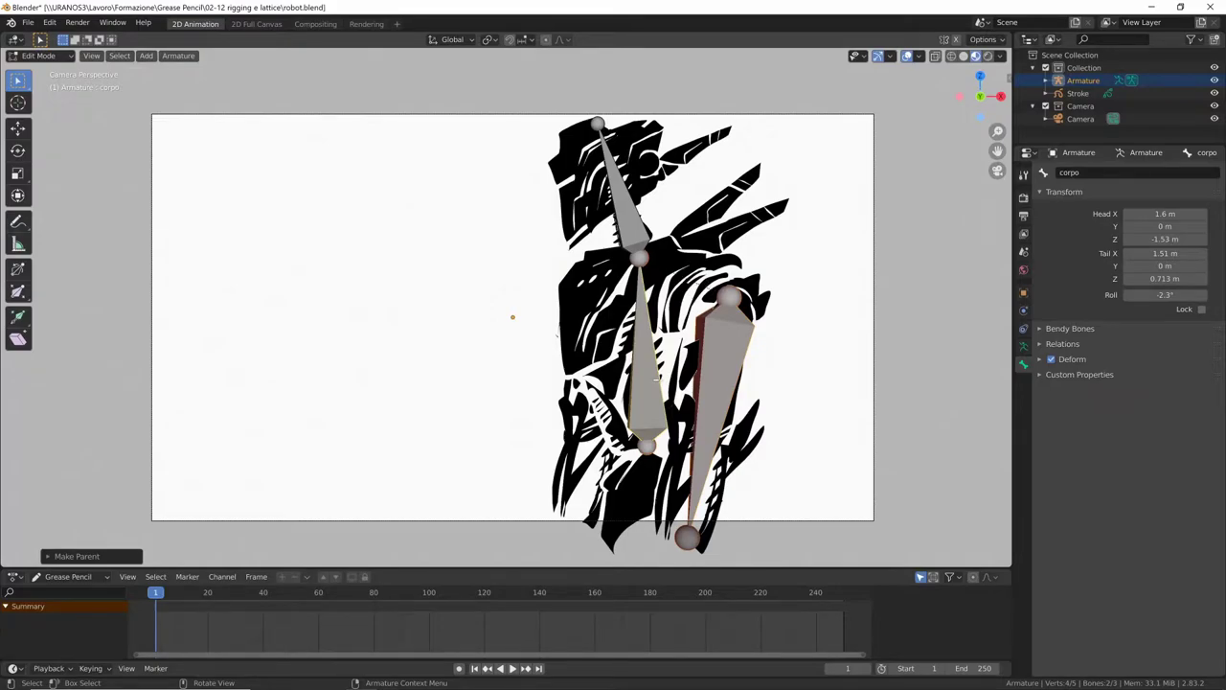
# Step: Reframe the view on the whole robot and switch the armature to Pose Mode
pyautogui.scroll(3, 556, 331)
pyautogui.scroll(2, 557, 331)
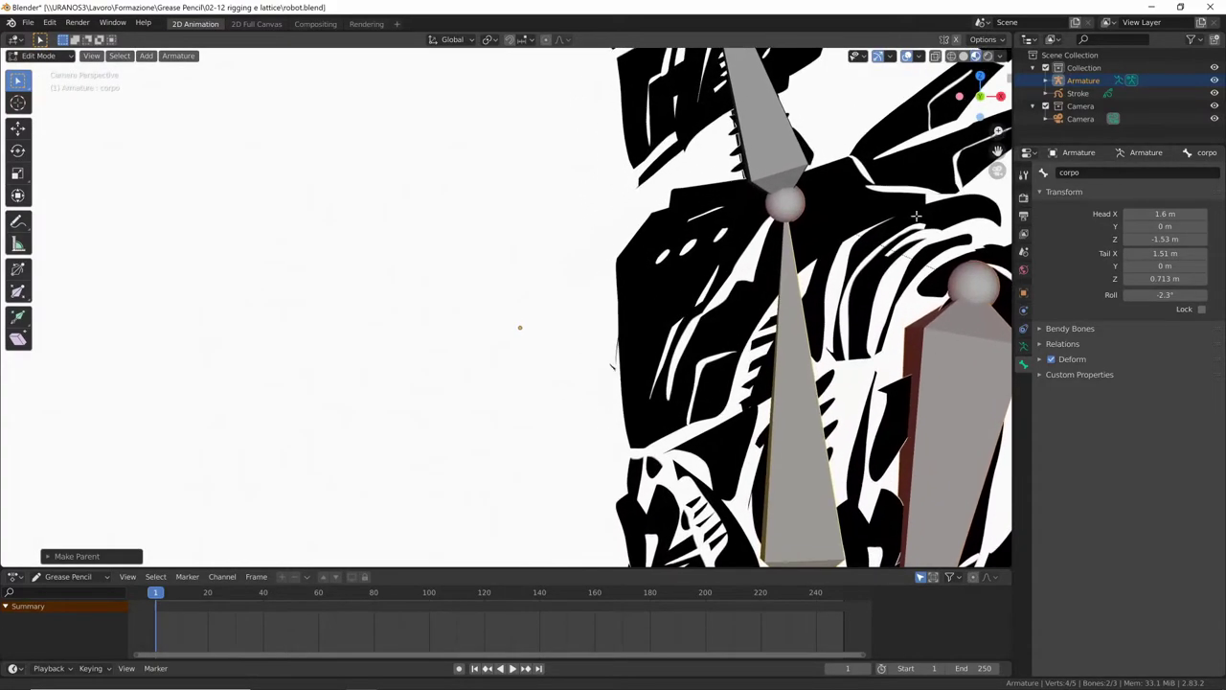
pyautogui.scroll(2, 781, 234)
pyautogui.scroll(1, 781, 235)
pyautogui.scroll(-1, 862, 329)
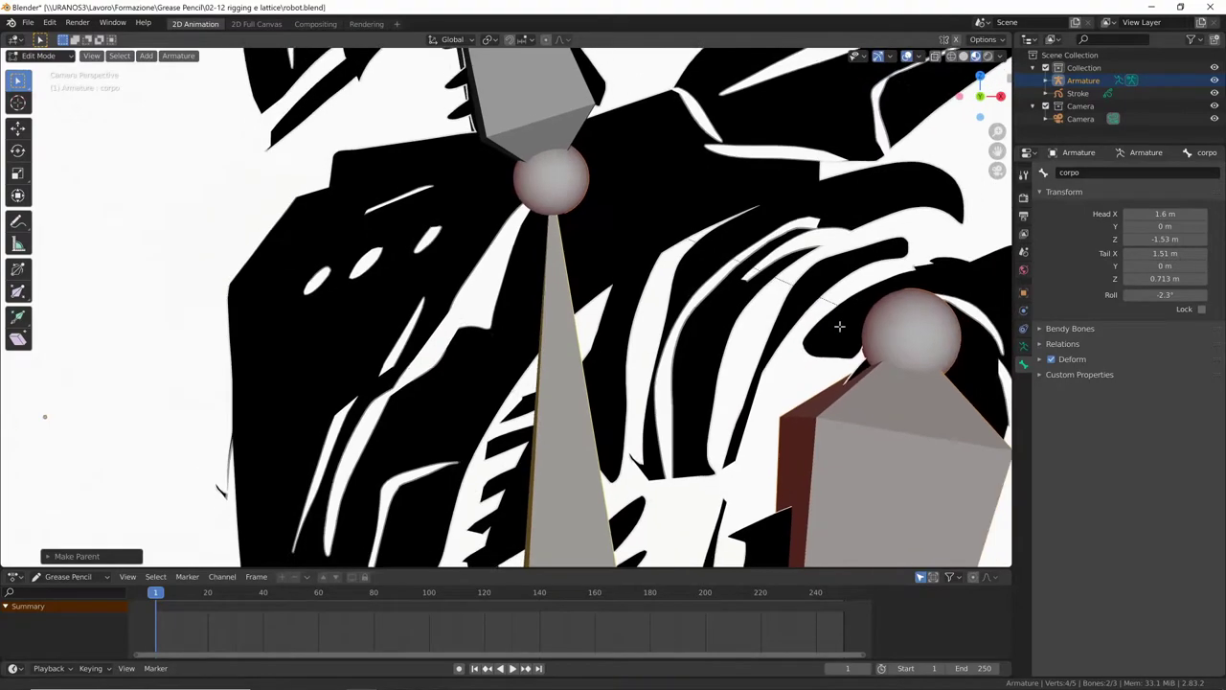
pyautogui.scroll(-4, 805, 340)
pyautogui.scroll(-3, 728, 383)
pyautogui.scroll(1, 709, 383)
pyautogui.scroll(-2, 729, 364)
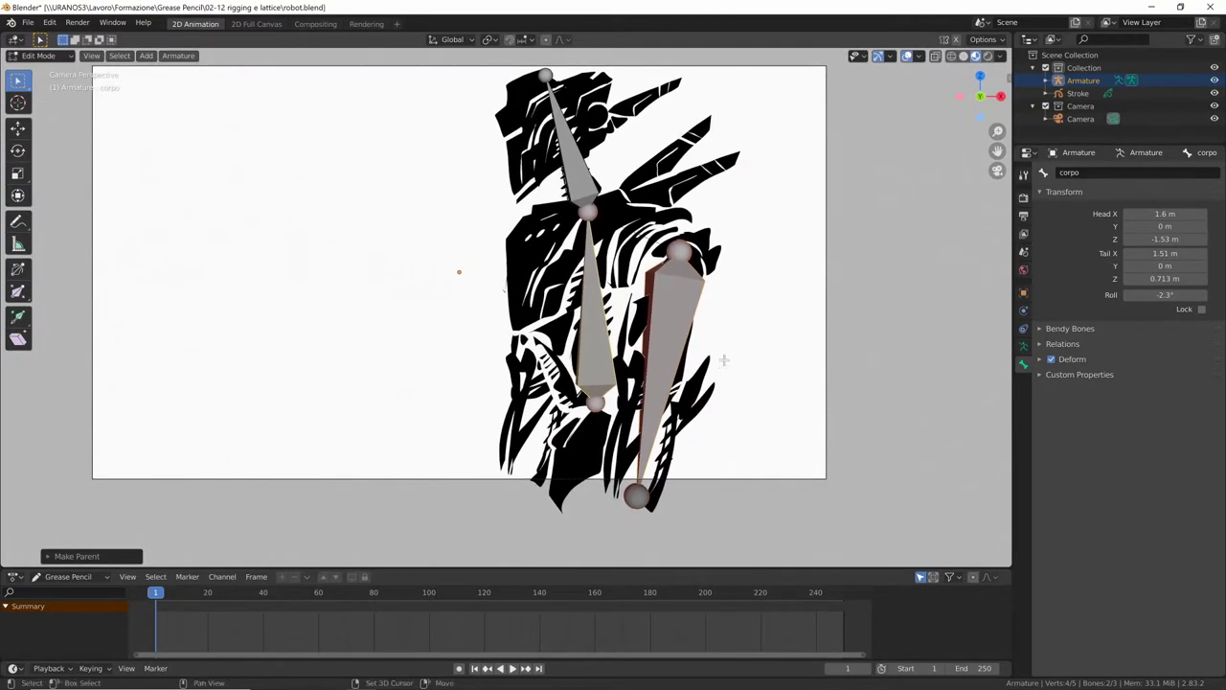
pyautogui.keyDown('shift'); pyautogui.moveTo(728, 365); pyautogui.dragTo(720, 391, button='middle'); pyautogui.keyUp('shift')
pyautogui.hotkey('ctrl', 'Tab')
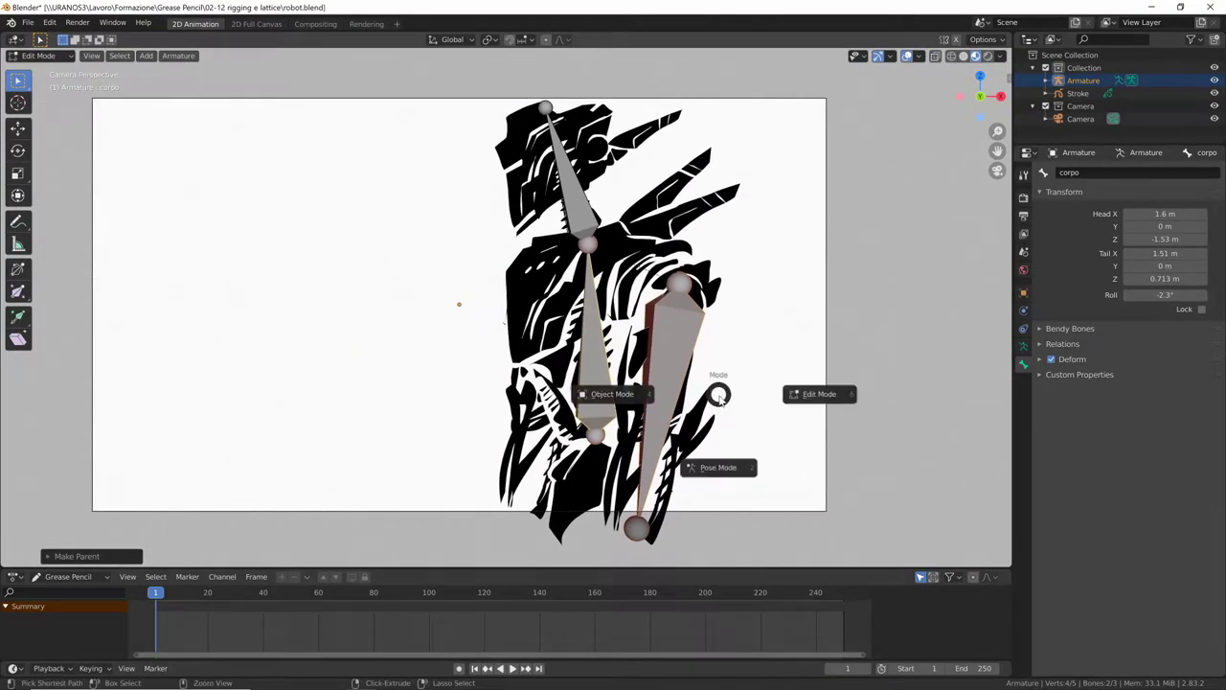
pyautogui.click(719, 466)
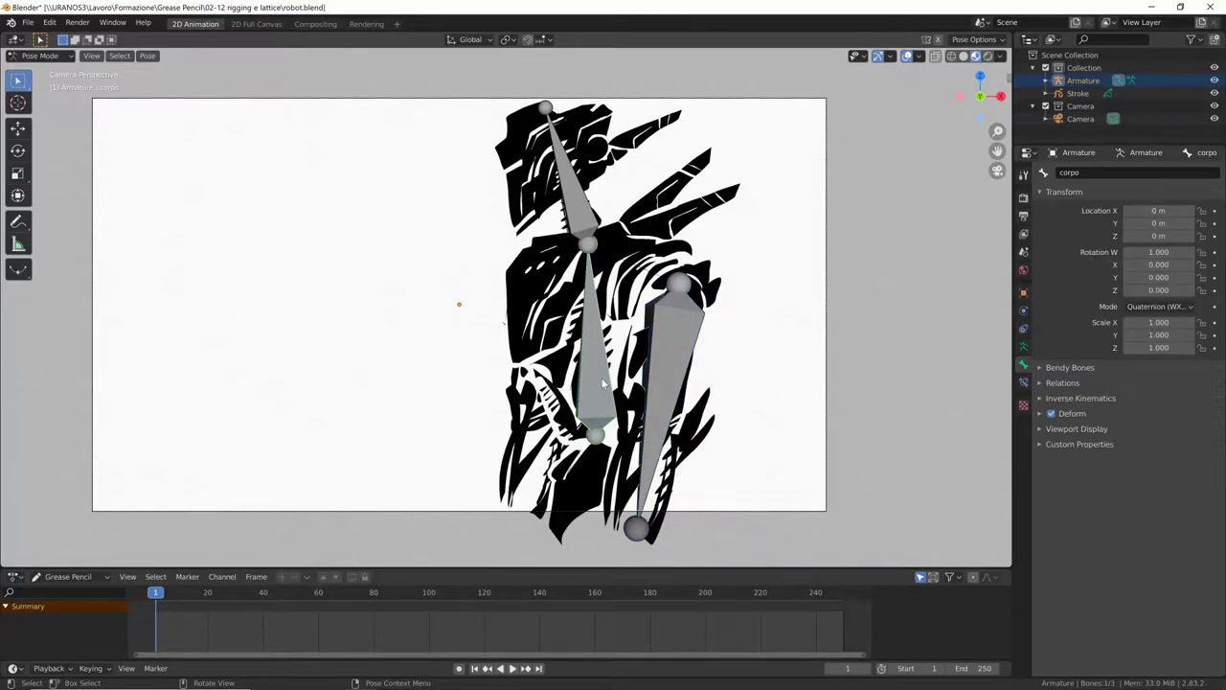
# Step: Test the chain with a cancelled rotation, then rename the right arm bone braccio.l in Edit Mode
pyautogui.press('r')
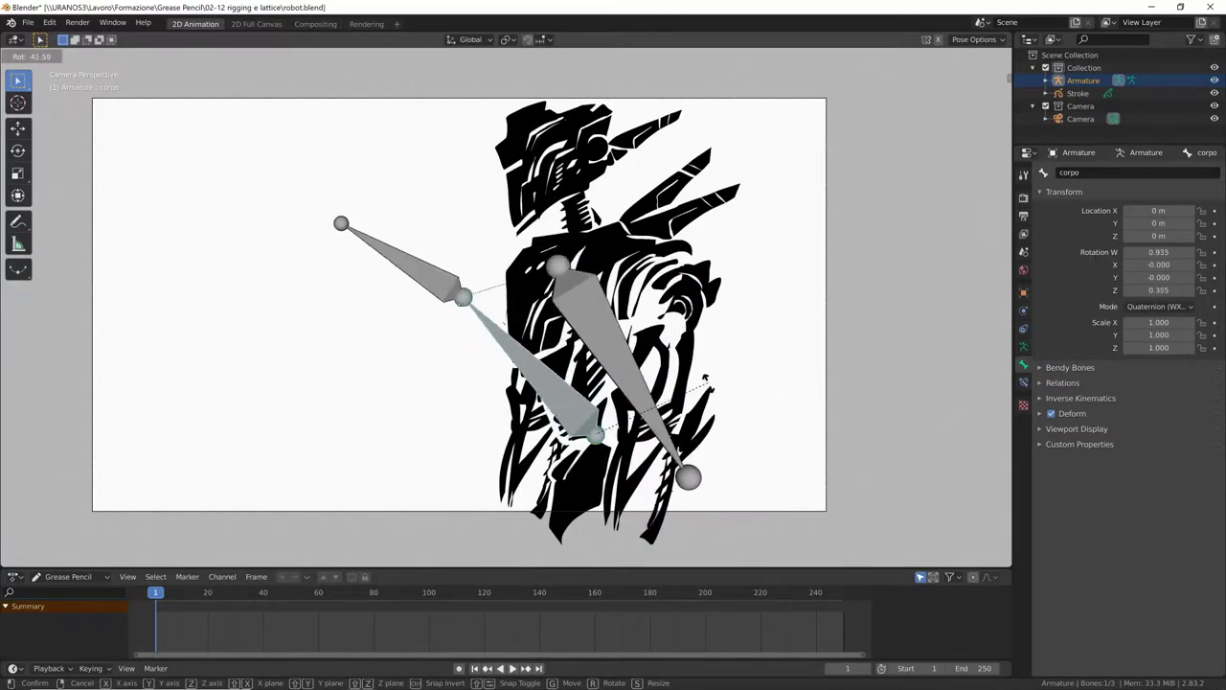
pyautogui.press('Escape')
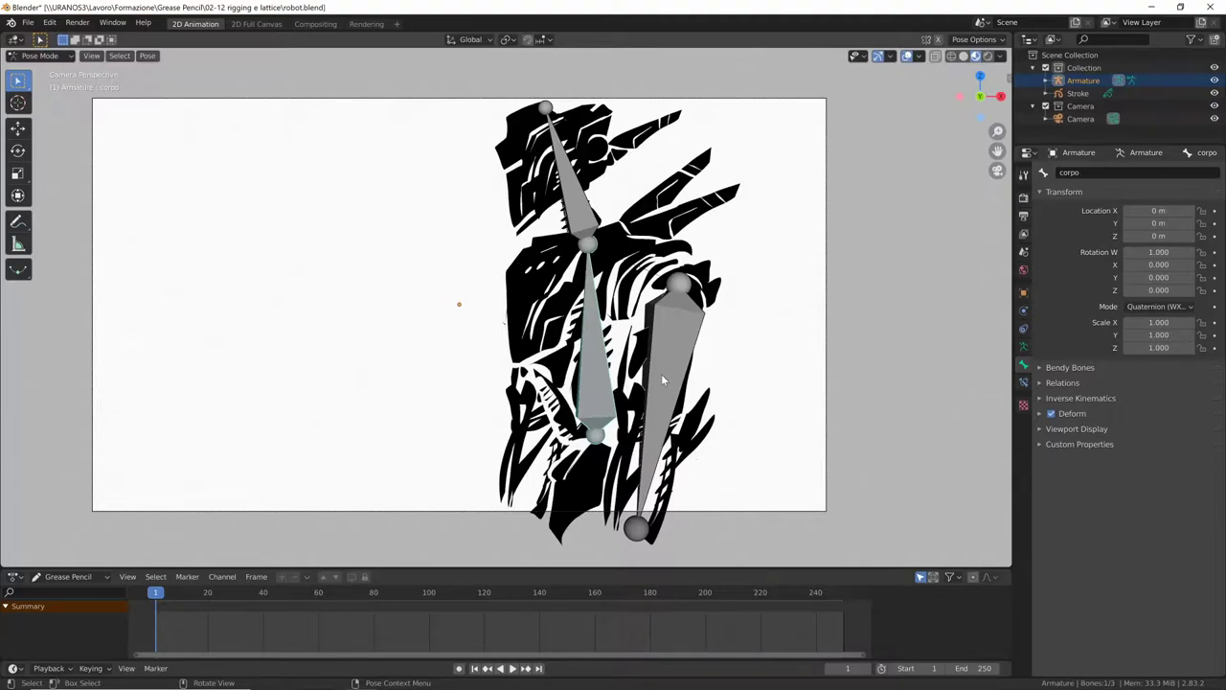
pyautogui.press('Tab')
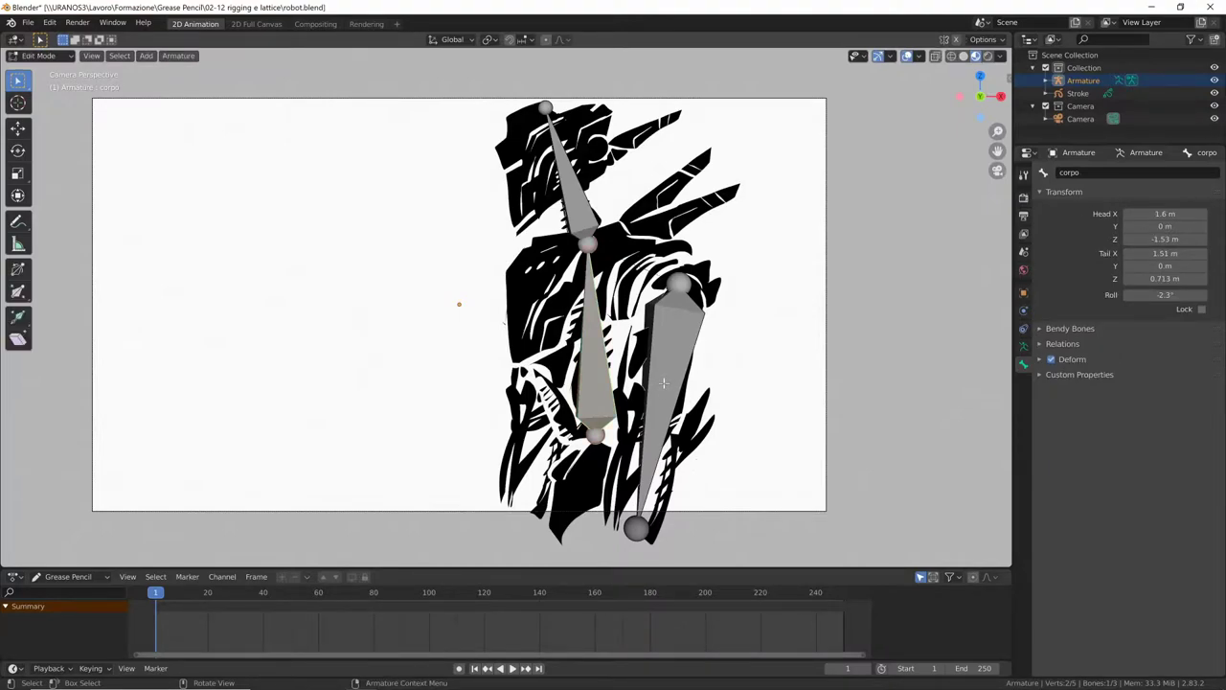
pyautogui.click(669, 360)
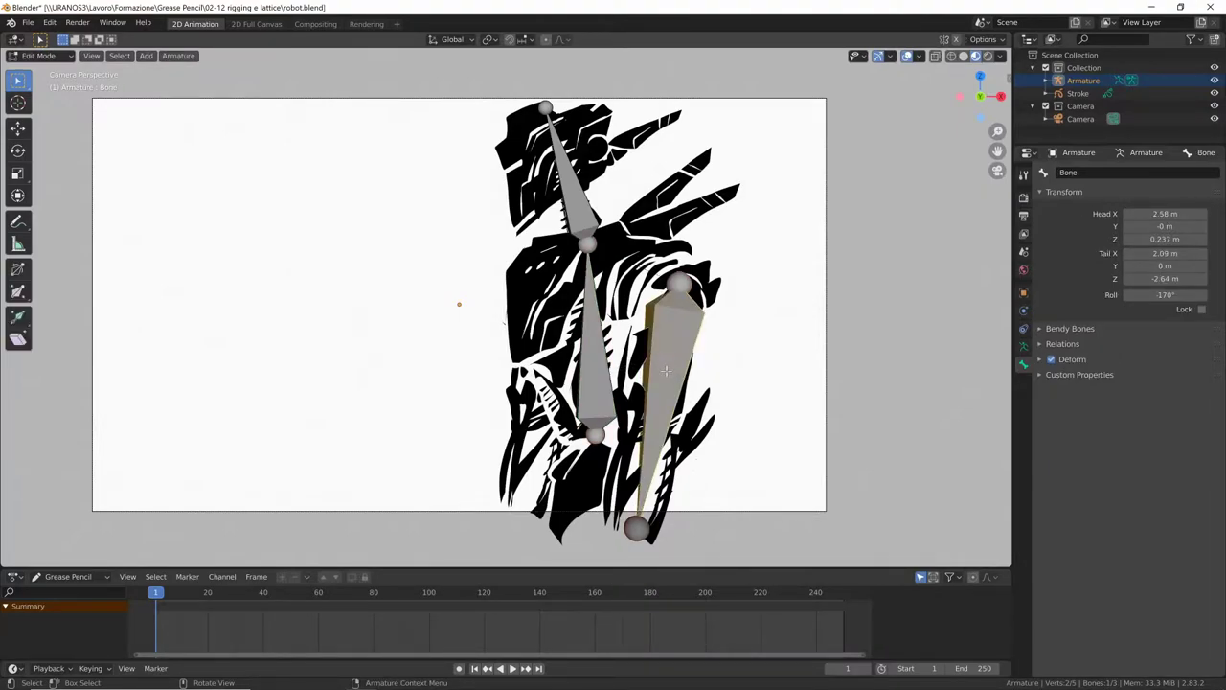
pyautogui.click(1071, 172)
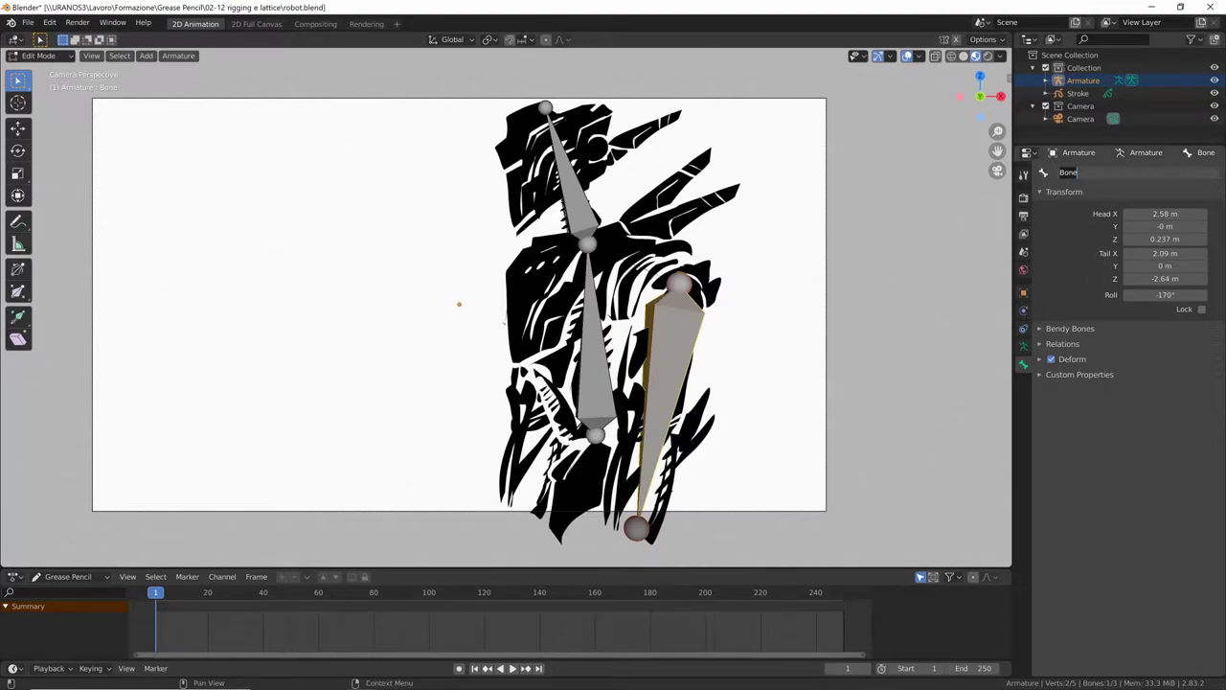
pyautogui.write('braccio.')
pyautogui.write('l')
pyautogui.press('Return')
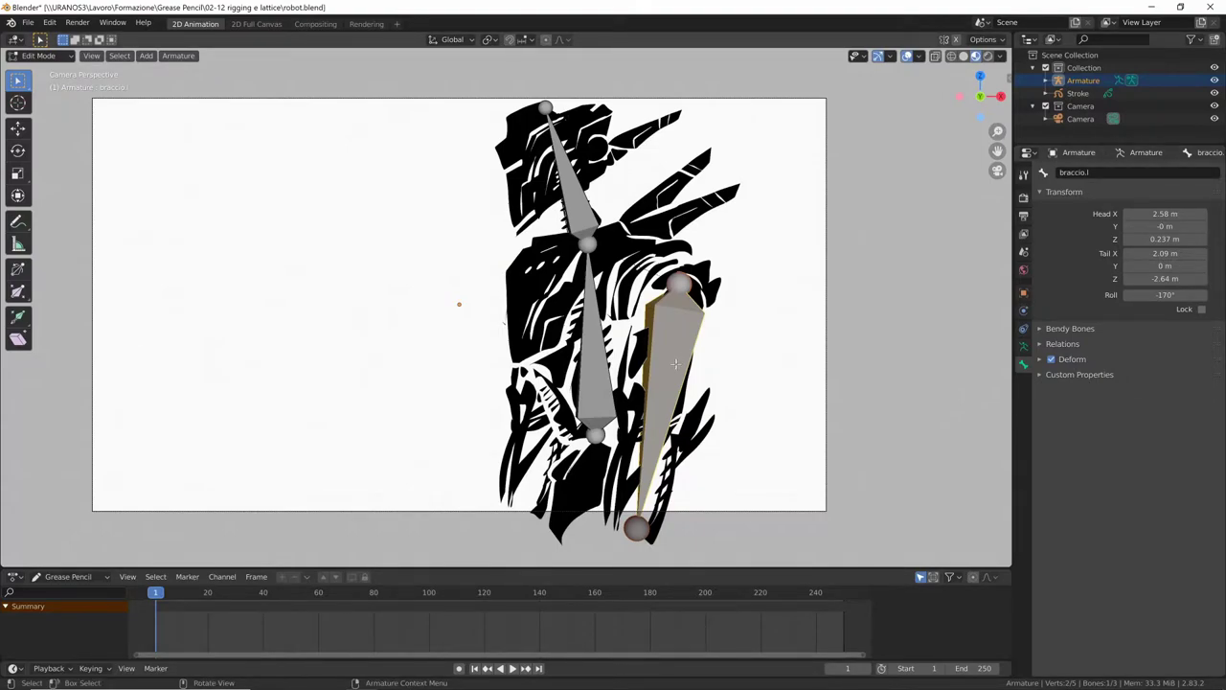
# Step: Duplicate the arm bone over the drawing's left arm and rename the copy braccio.r
pyautogui.hotkey('shift', 'd')
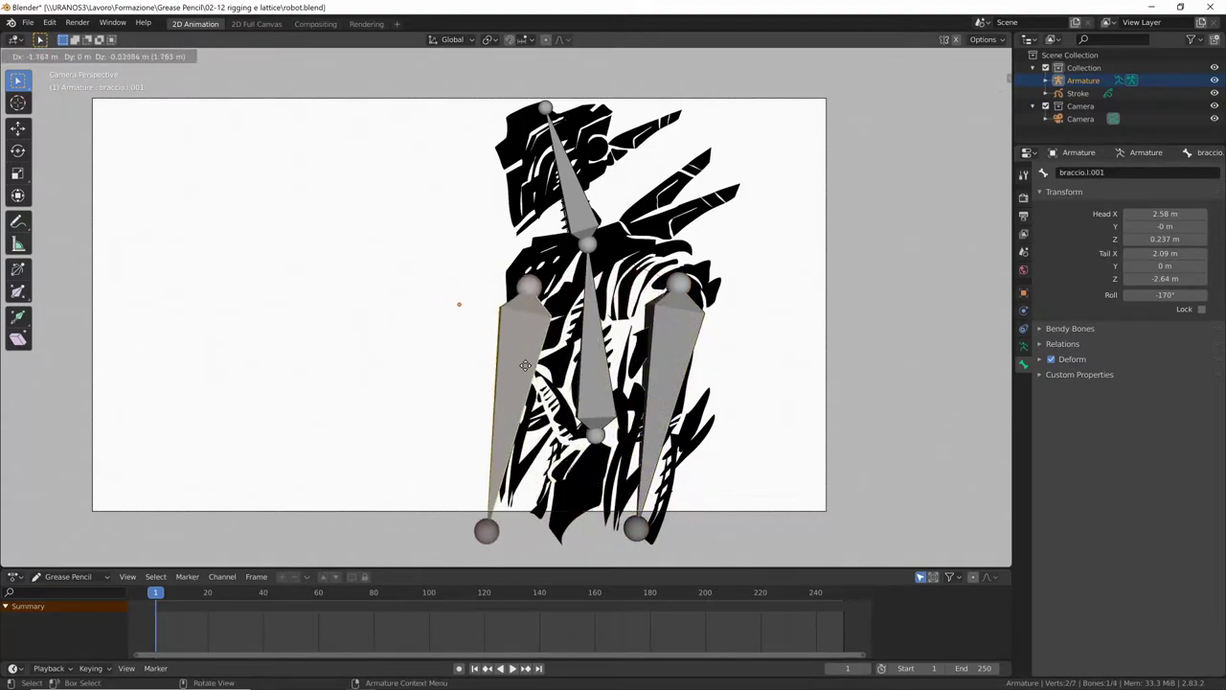
pyautogui.click(541, 364)
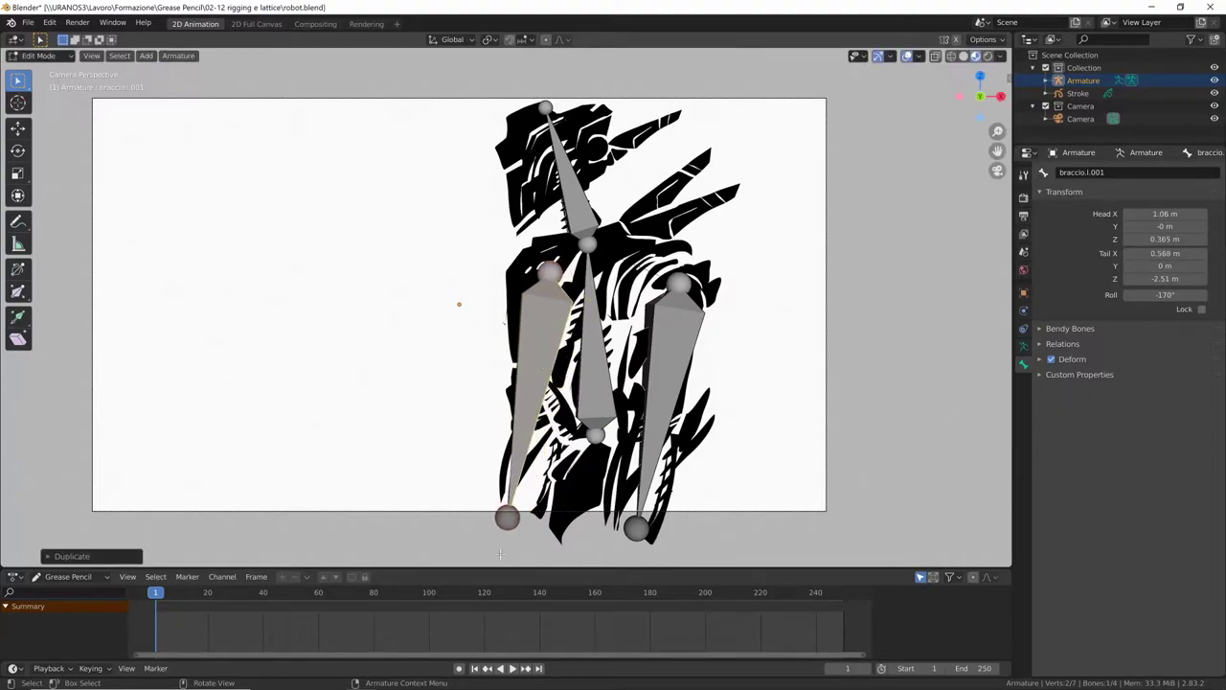
pyautogui.click(1081, 173)
pyautogui.moveTo(1104, 172); pyautogui.dragTo(1087, 172)
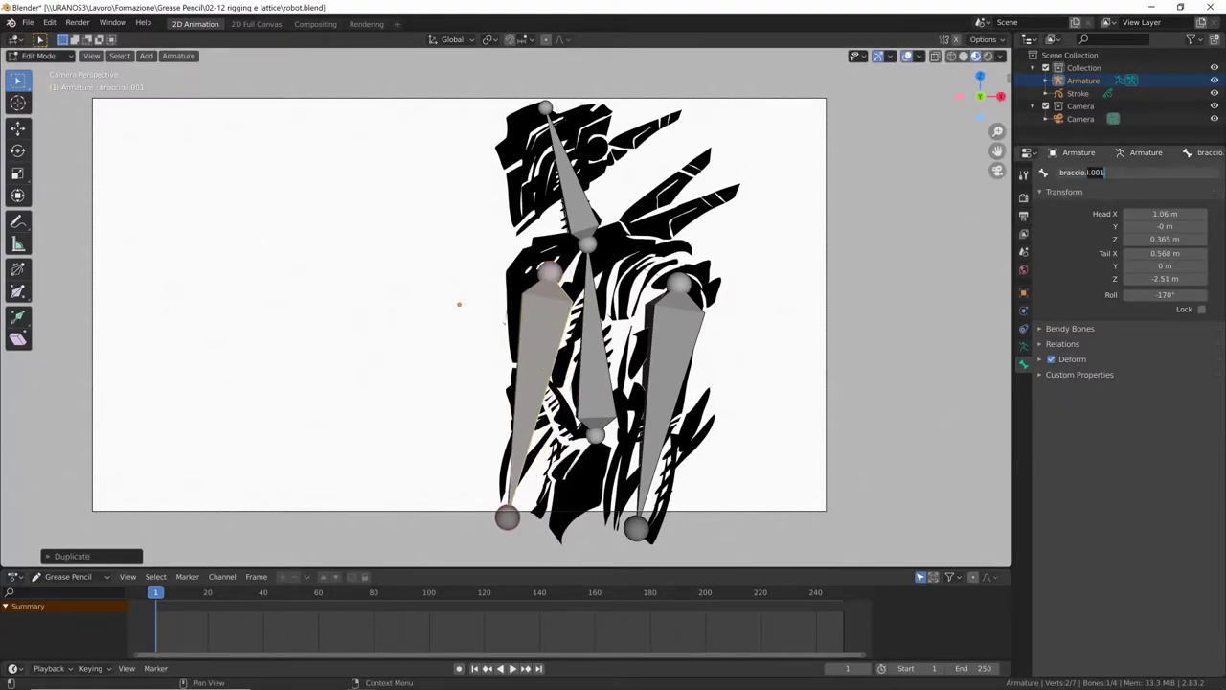
pyautogui.write('r')
pyautogui.click(618, 419)
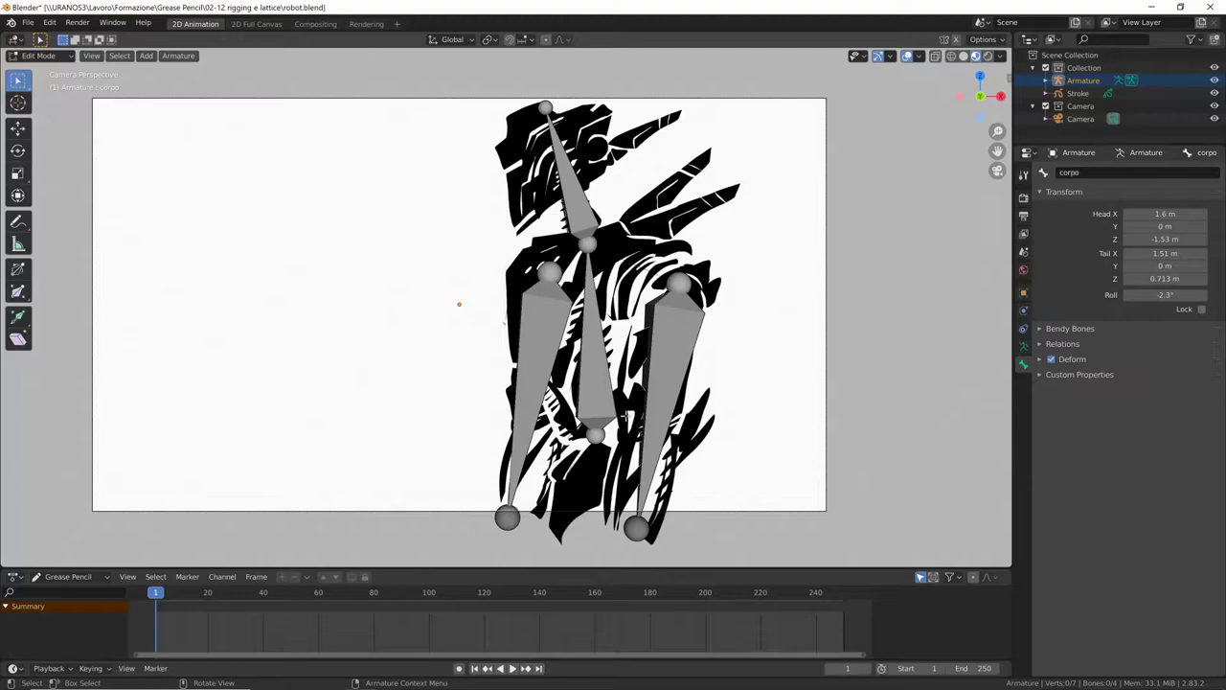
# Step: In Pose Mode, move the corpo bone to test the rig, then undo back to rest
pyautogui.click(602, 384)
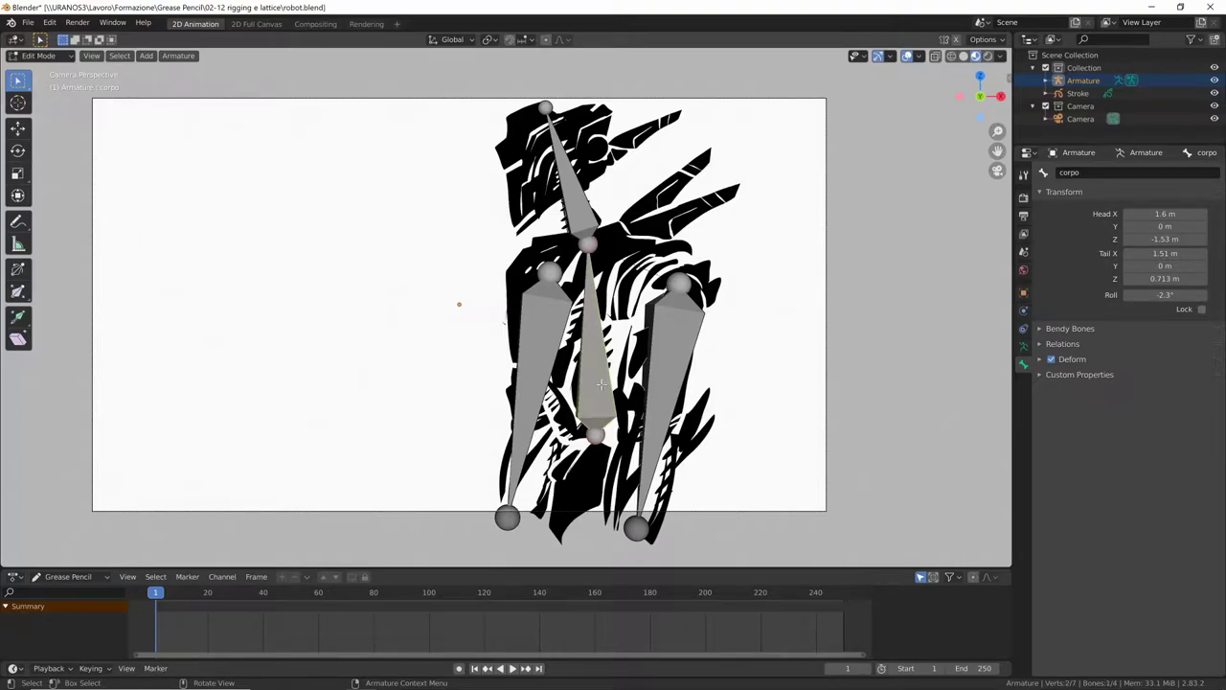
pyautogui.hotkey('ctrl', 'Tab')
pyautogui.click(603, 412)
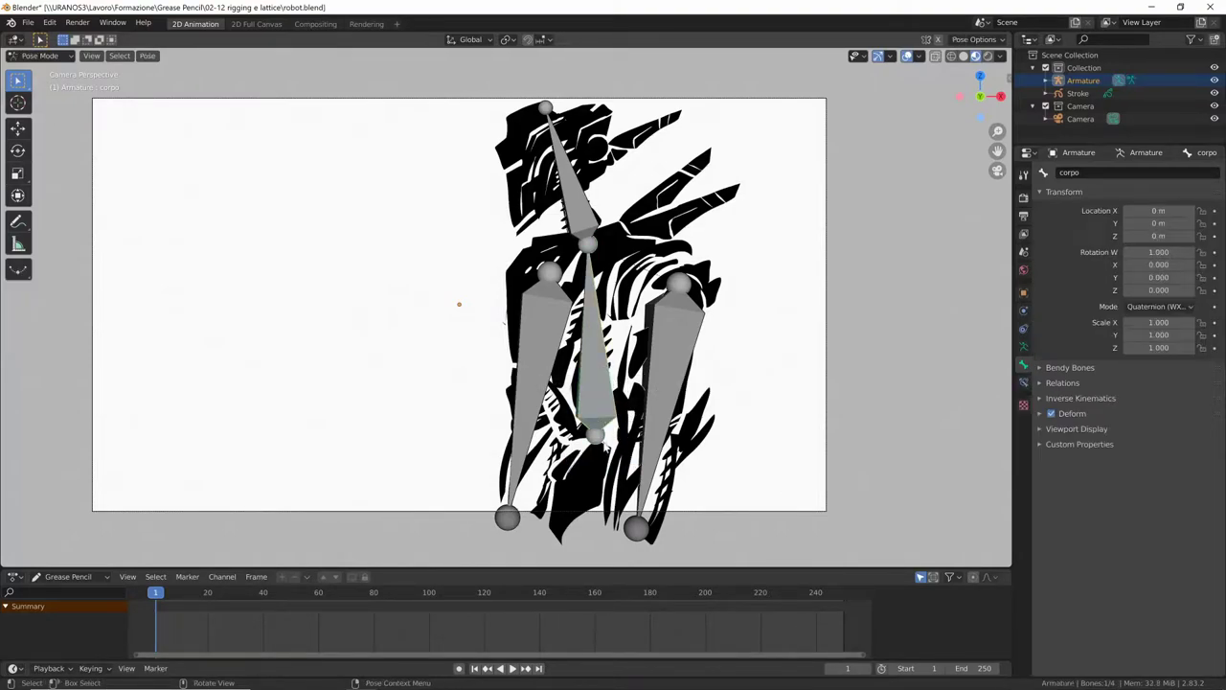
pyautogui.moveTo(599, 388); pyautogui.dragTo(405, 367)
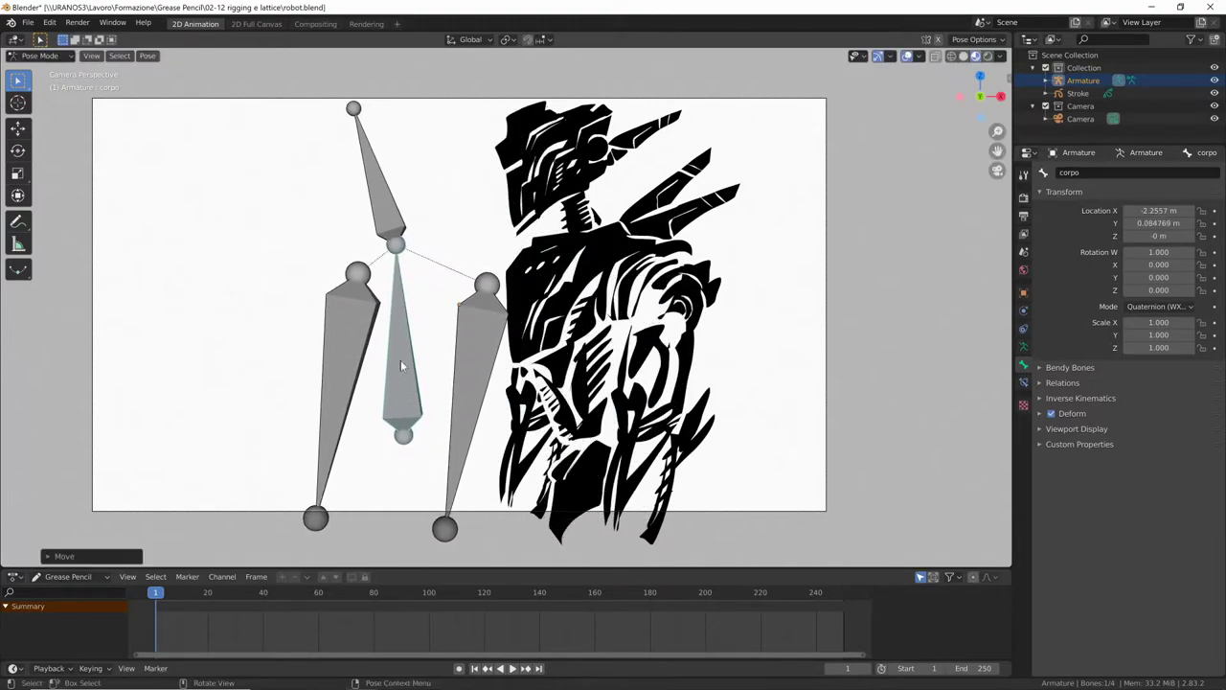
pyautogui.click(359, 284)
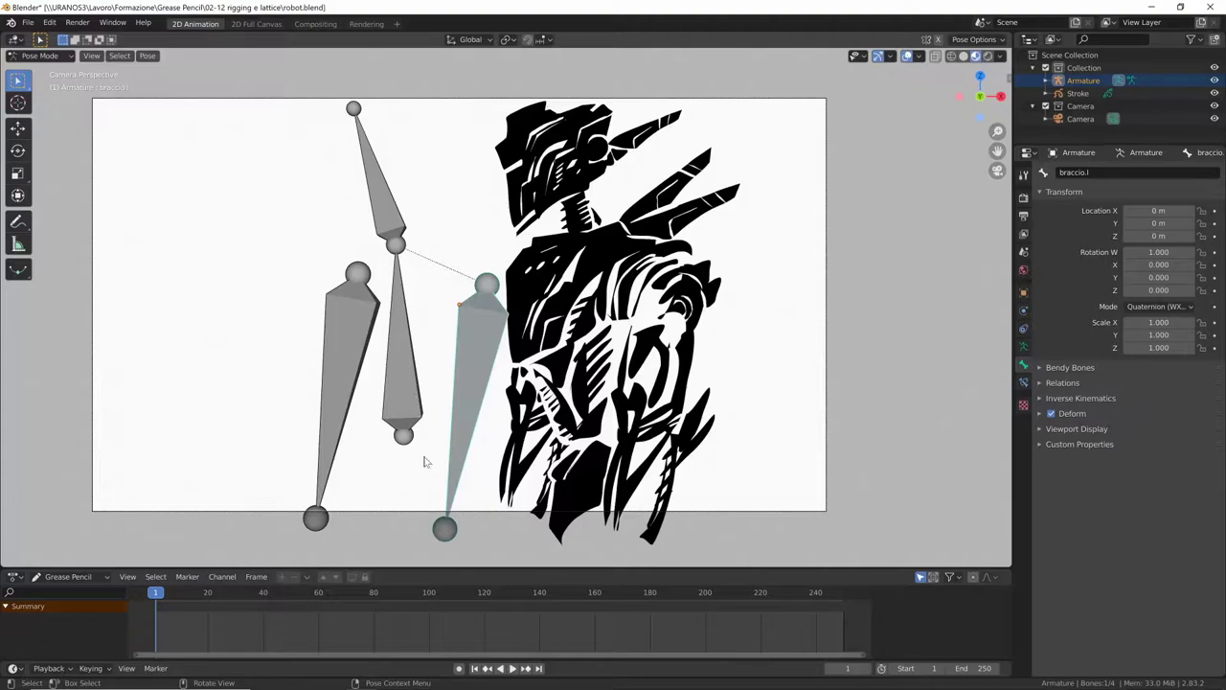
pyautogui.hotkey('ctrl', 'z')
pyautogui.hotkey('ctrl', 'z')
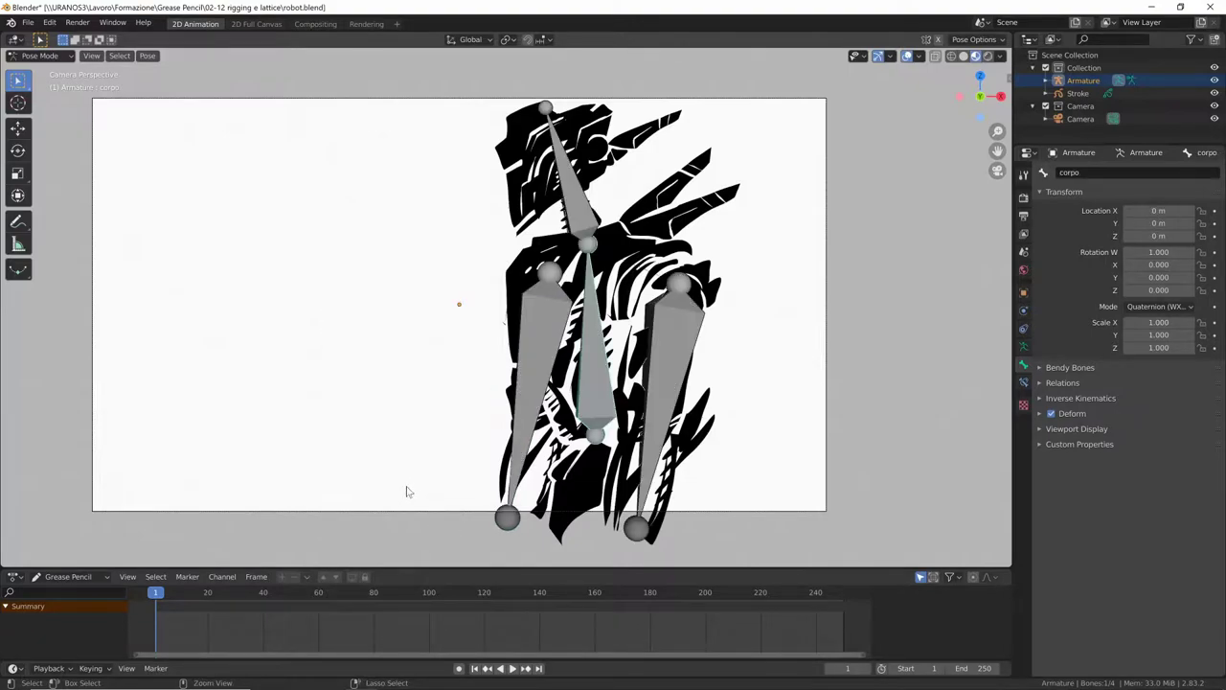
pyautogui.hotkey('ctrl', 'z')
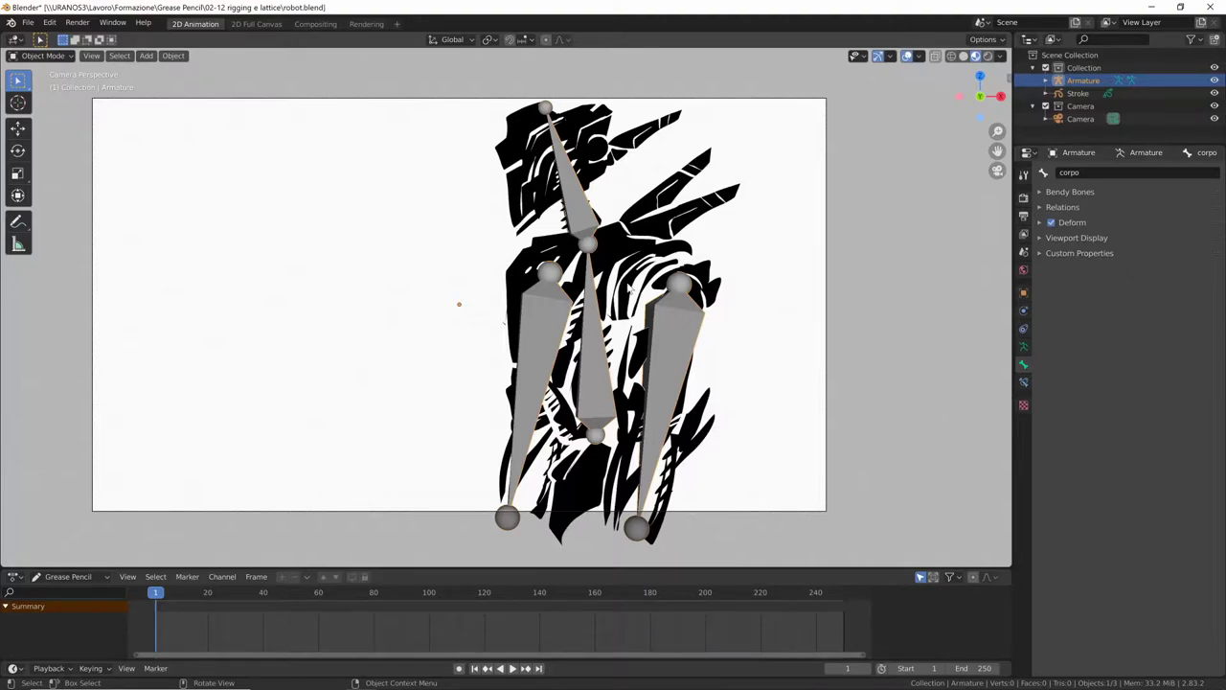
# Step: Parent the Stroke object's corpo layer to the Armature's corpo bone
pyautogui.click(633, 245)
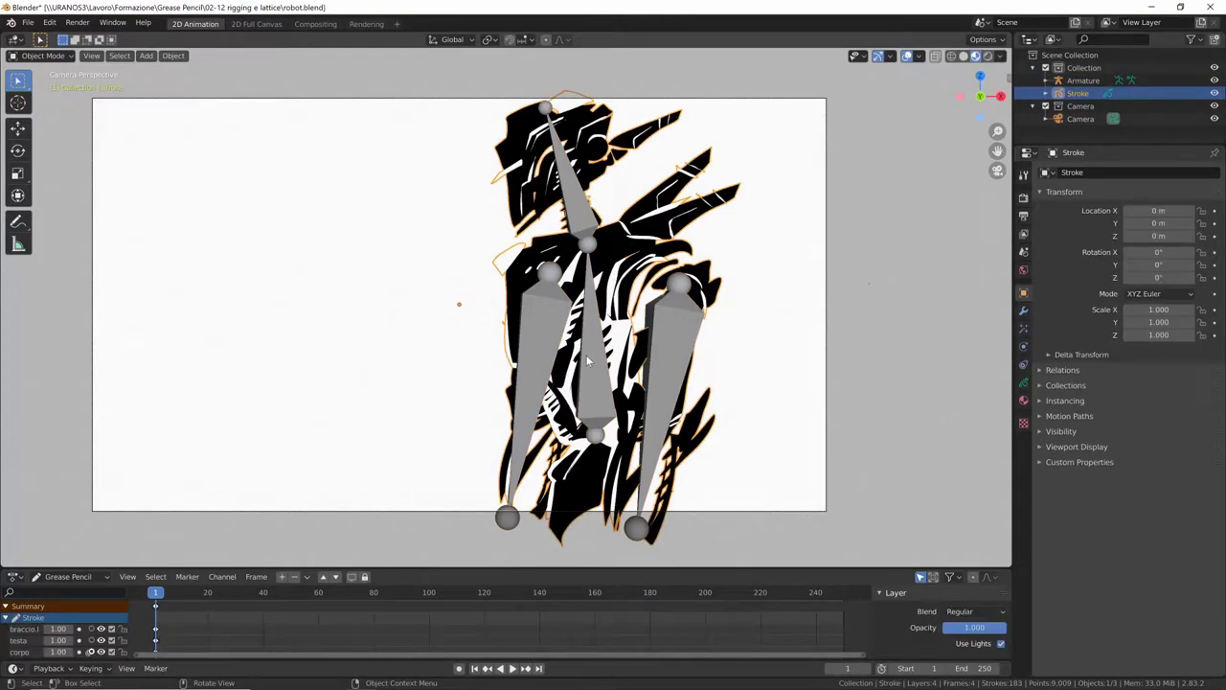
pyautogui.click(1023, 382)
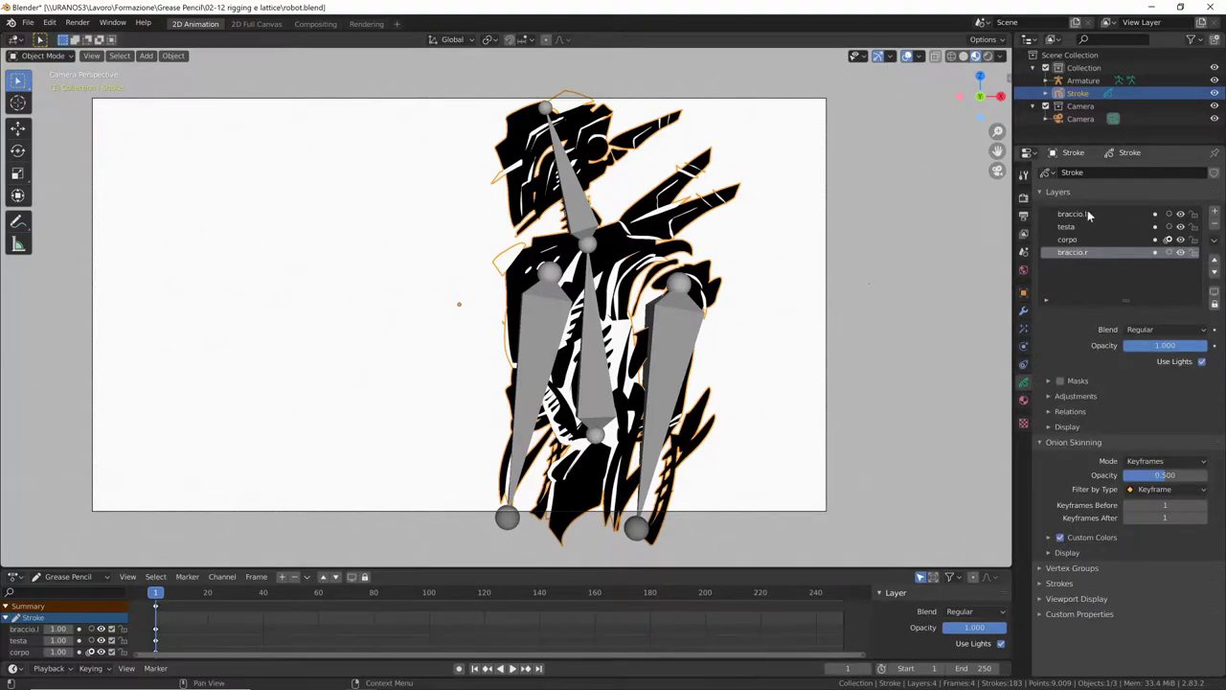
pyautogui.click(1077, 240)
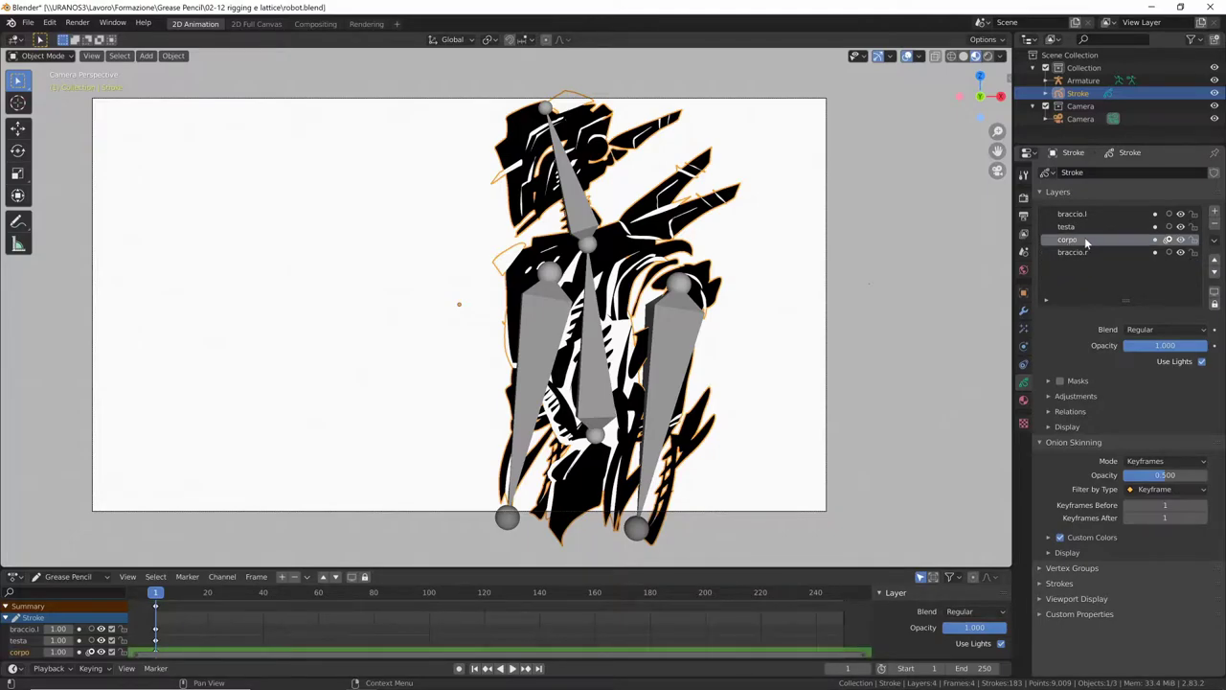
pyautogui.click(1071, 411)
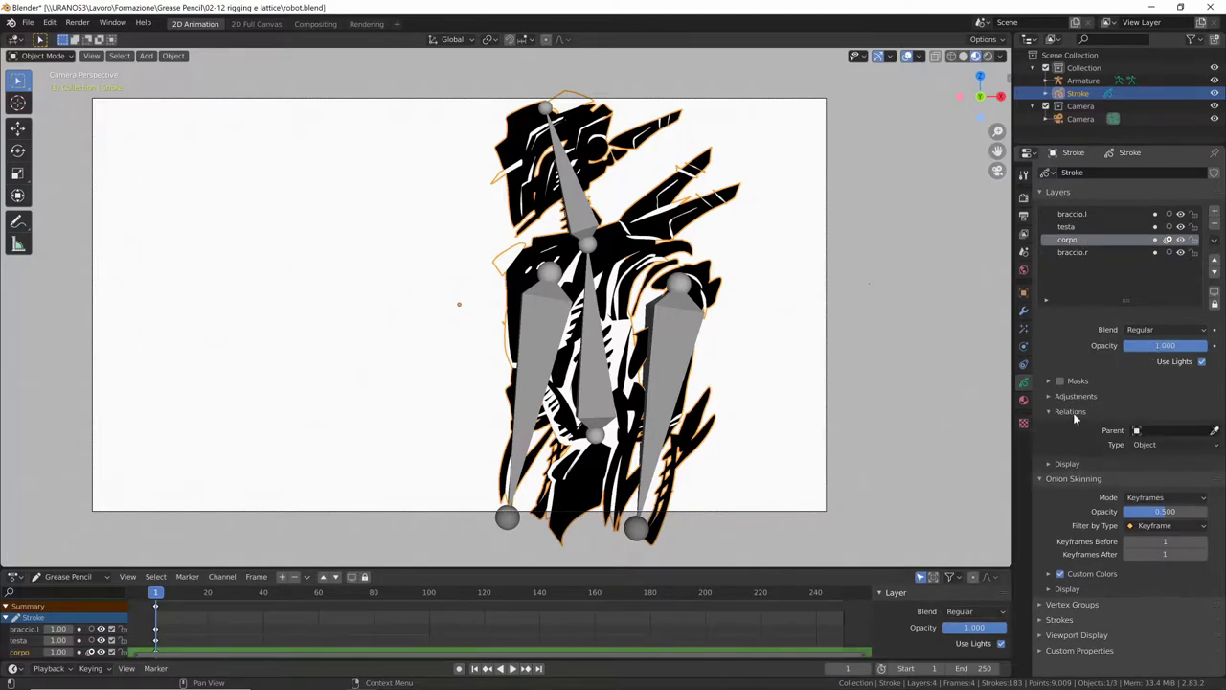
pyautogui.click(1179, 431)
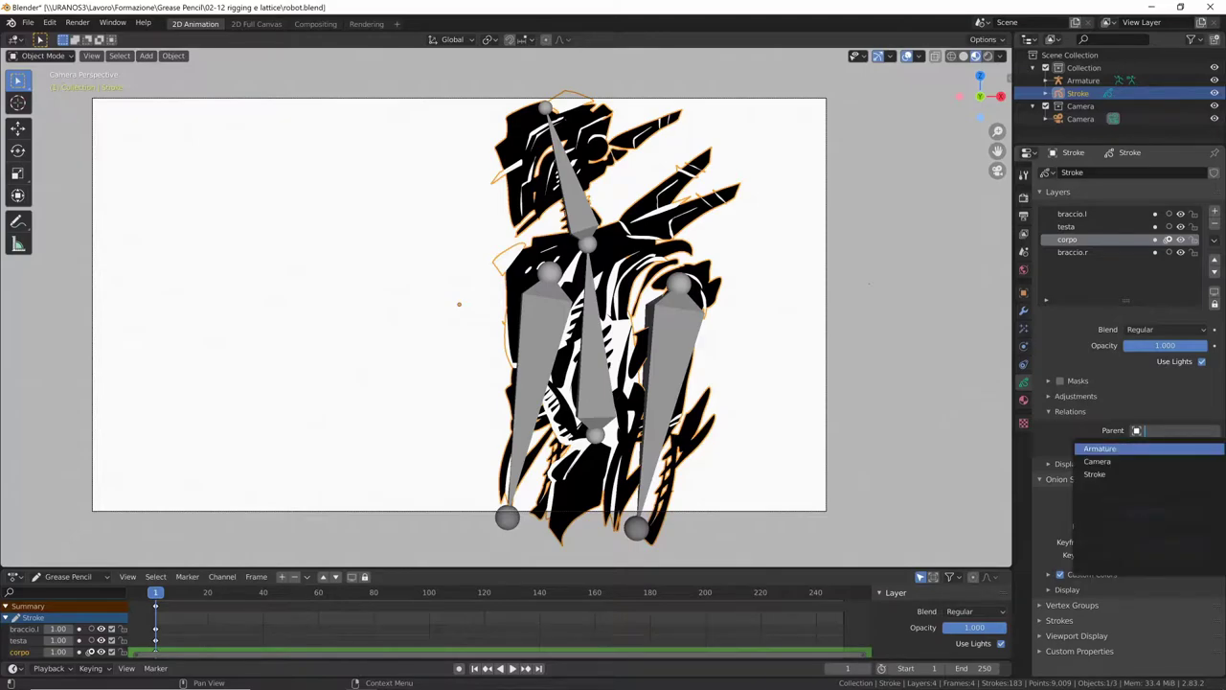
pyautogui.click(1102, 448)
pyautogui.click(1171, 444)
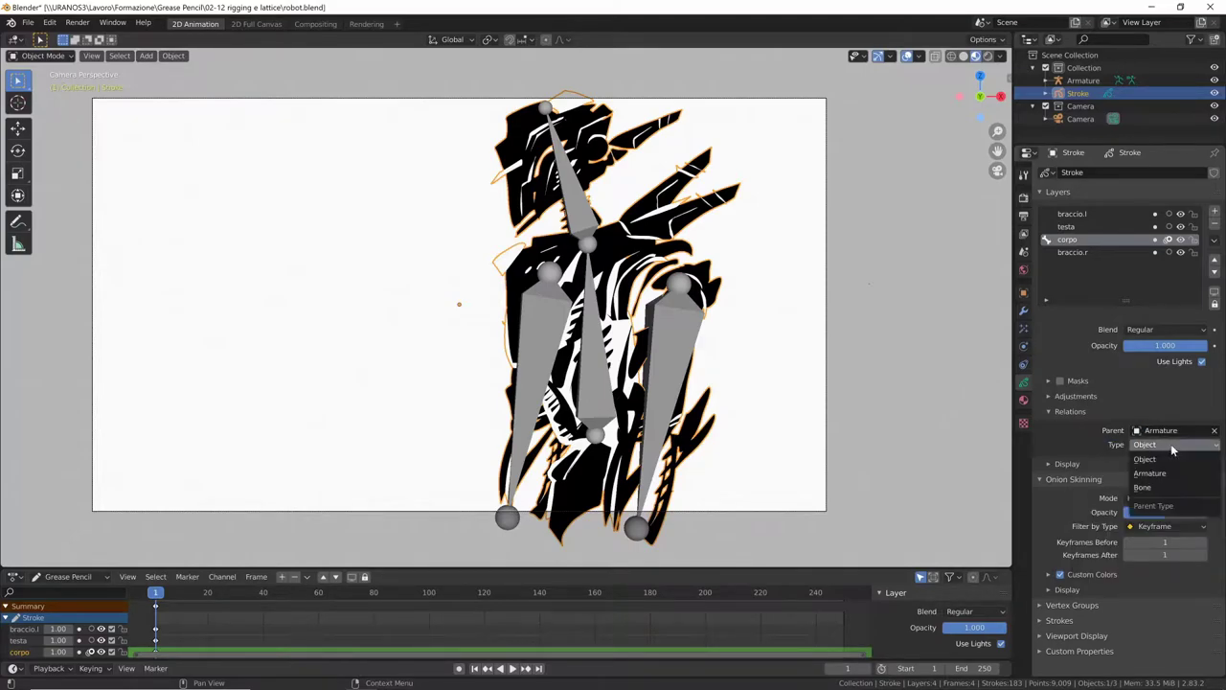
pyautogui.click(1146, 487)
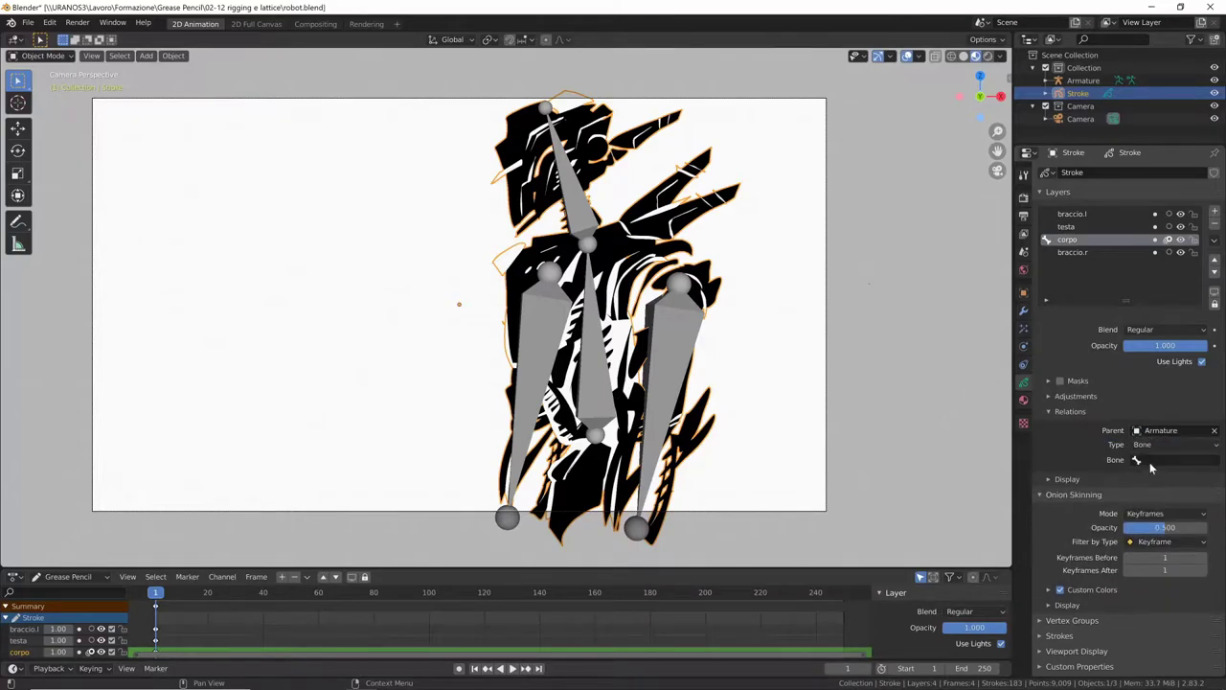
pyautogui.click(1150, 461)
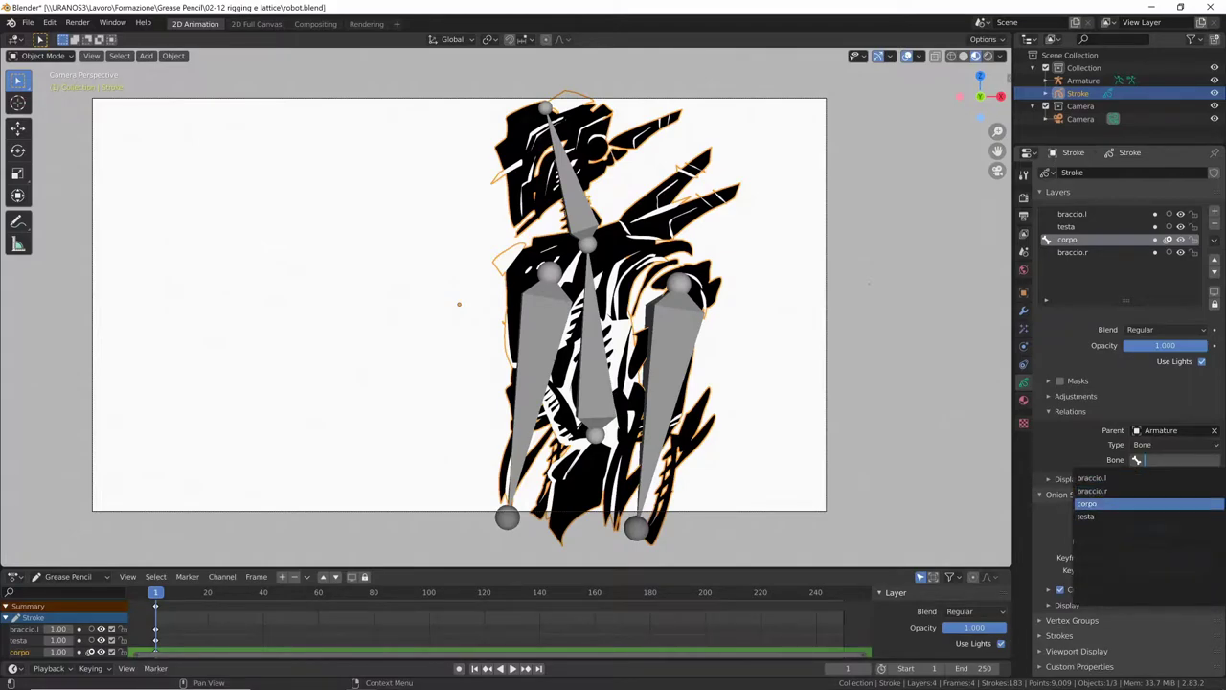
pyautogui.click(1102, 504)
# Step: Parent the braccio.r layer to the Armature's braccio.r bone
pyautogui.click(1080, 251)
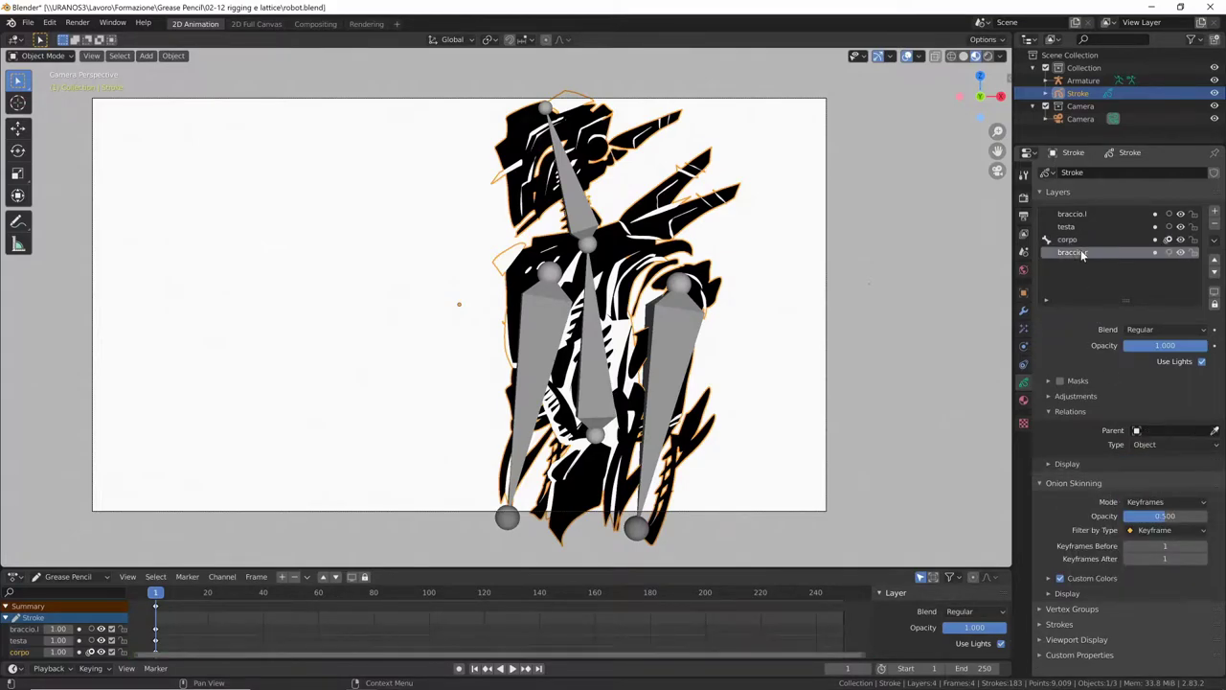
pyautogui.click(1161, 431)
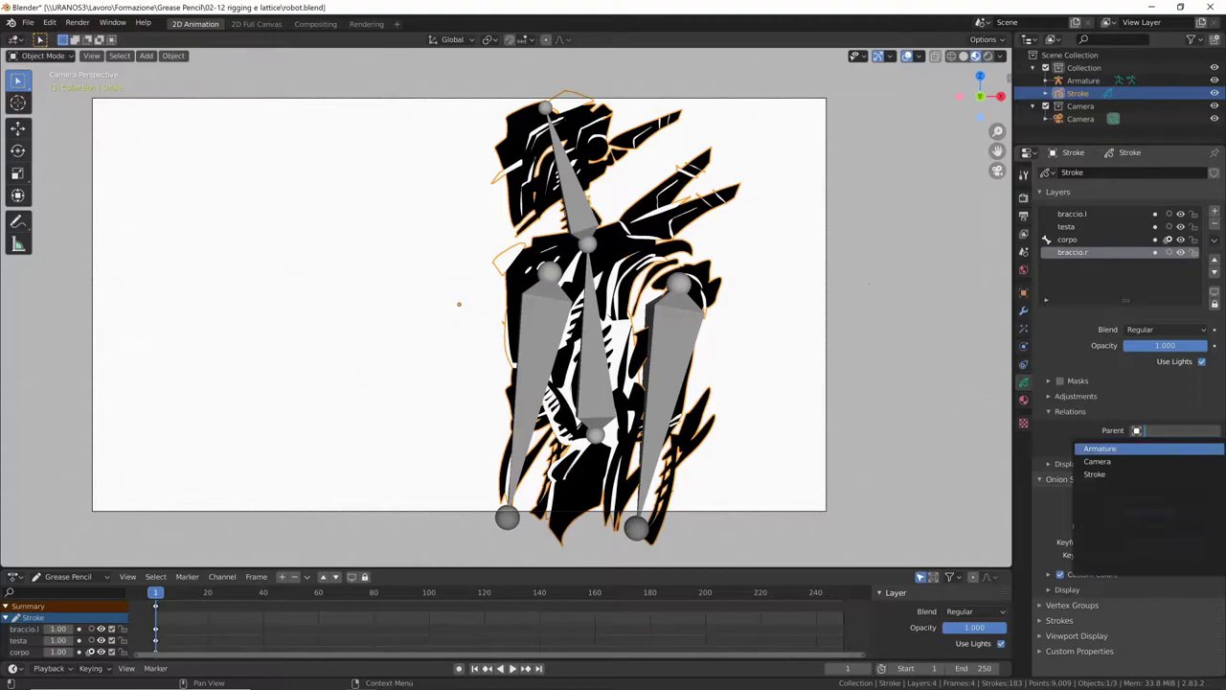
pyautogui.click(1142, 449)
pyautogui.click(1165, 444)
pyautogui.click(1157, 479)
pyautogui.click(1165, 460)
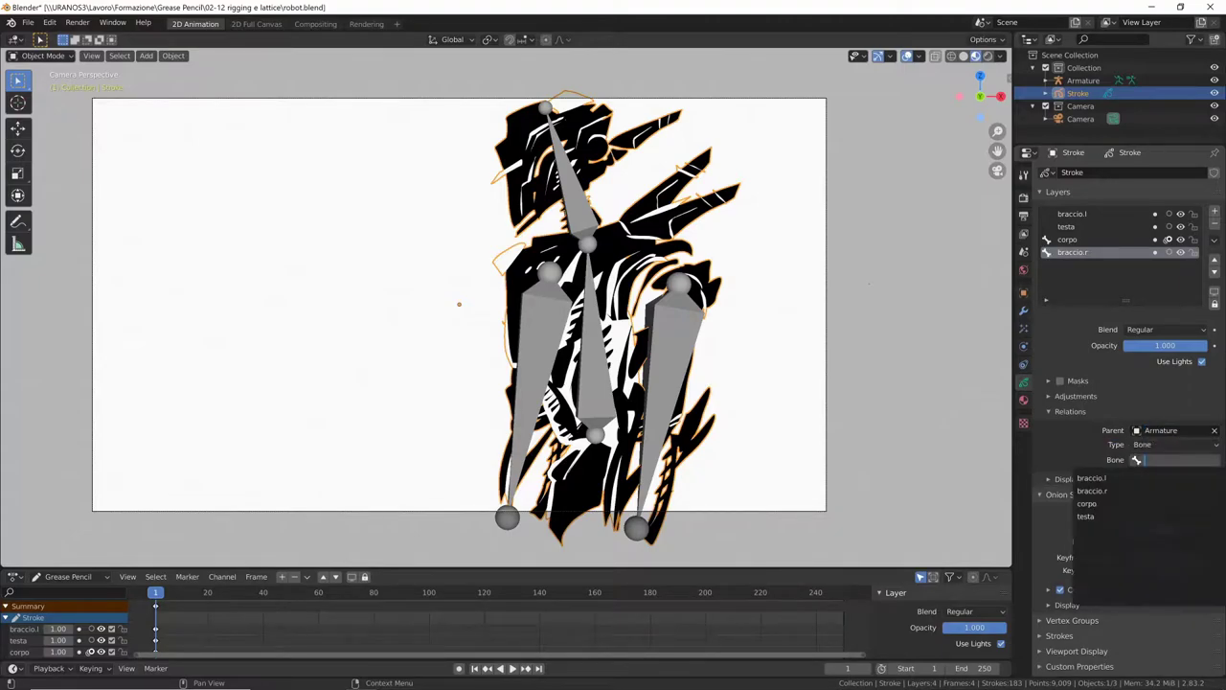
pyautogui.click(1102, 490)
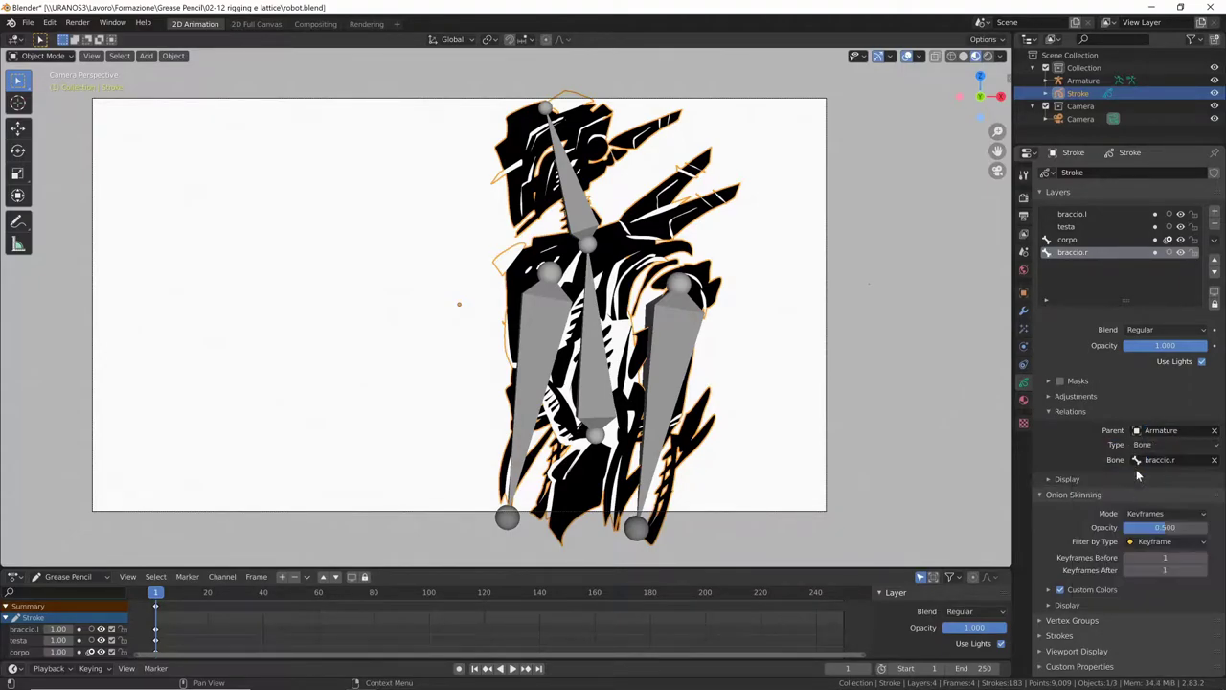
# Step: Parent the braccio.l layer to the Armature's braccio.l bone
pyautogui.click(1094, 215)
pyautogui.click(1165, 444)
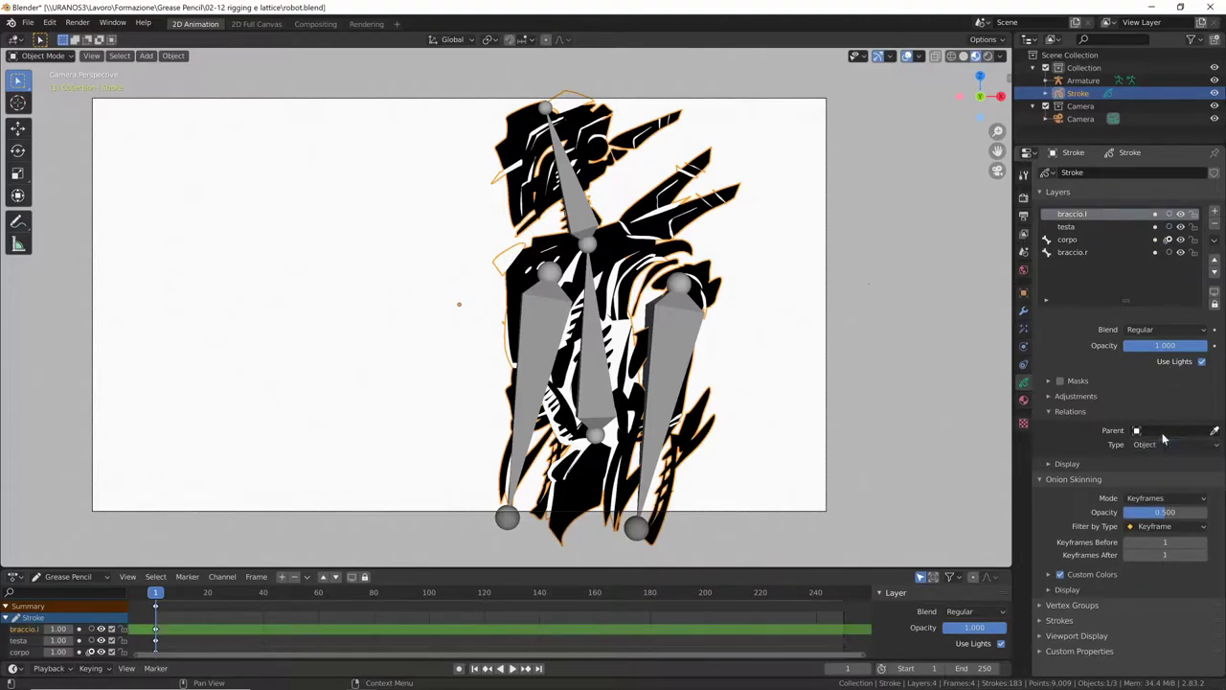
pyautogui.click(1169, 430)
pyautogui.click(1149, 451)
pyautogui.click(1165, 445)
pyautogui.click(1167, 475)
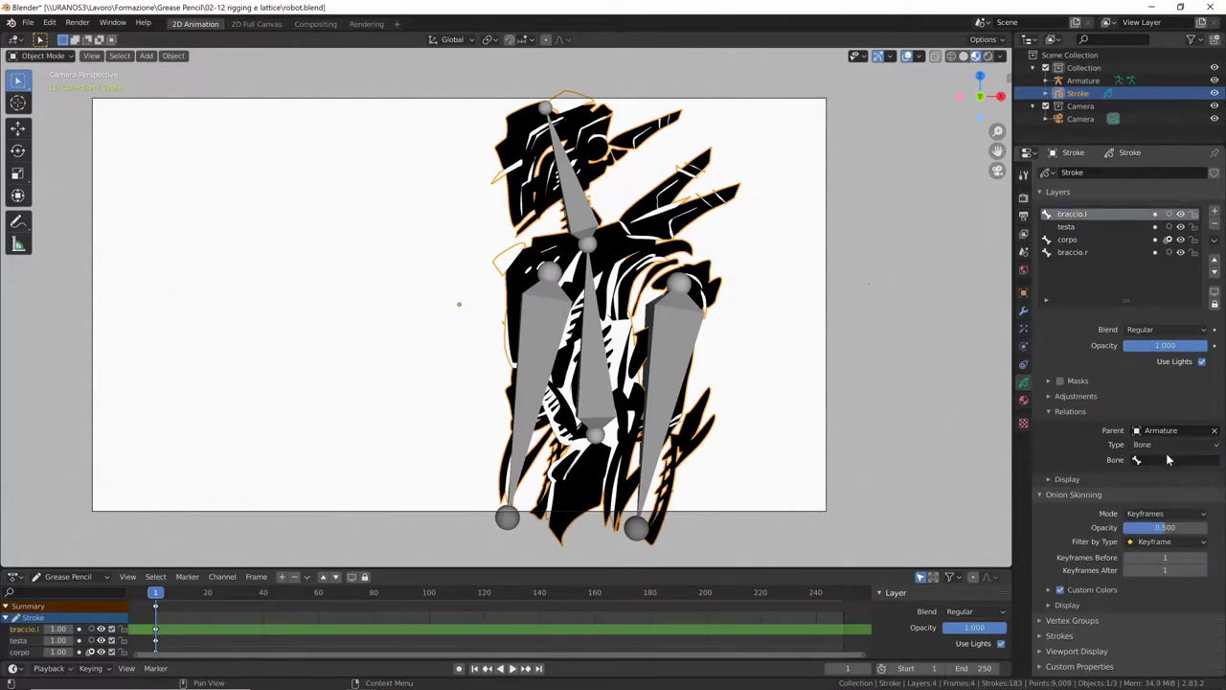
# Step: Parent the testa layer to the Armature's testa bone, then deselect the drawing
pyautogui.click(1067, 226)
pyautogui.click(1169, 431)
pyautogui.click(1100, 448)
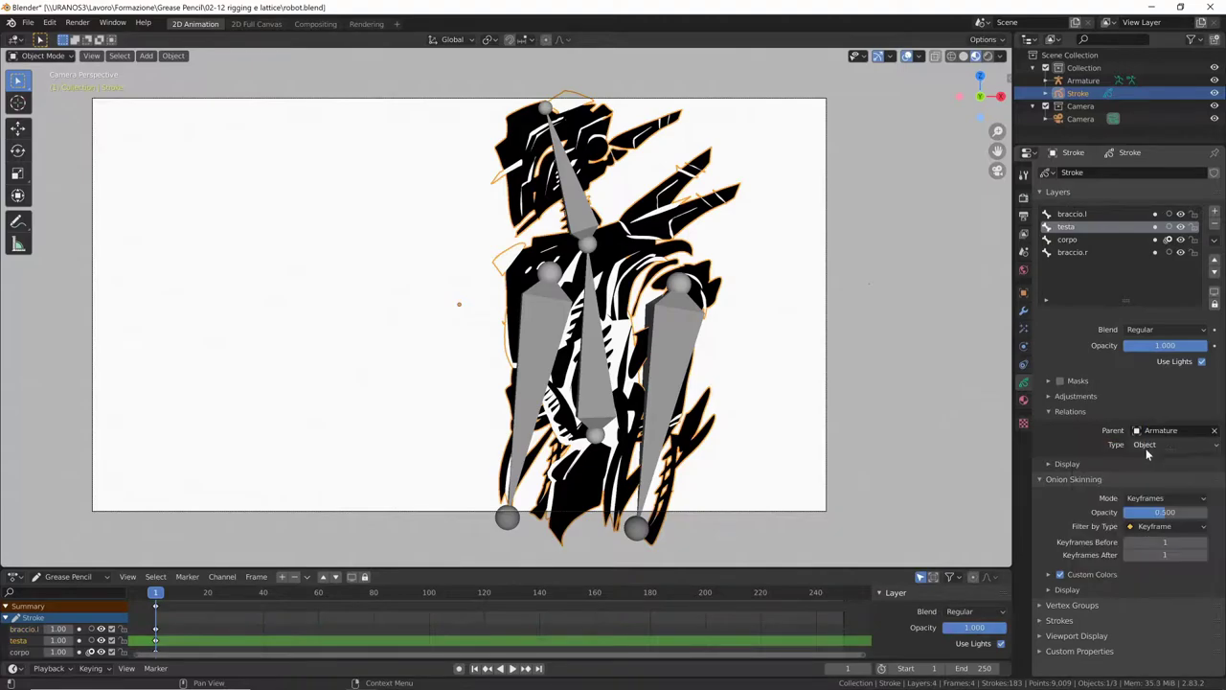
pyautogui.click(1165, 445)
pyautogui.click(1169, 491)
pyautogui.click(1169, 460)
pyautogui.click(1085, 516)
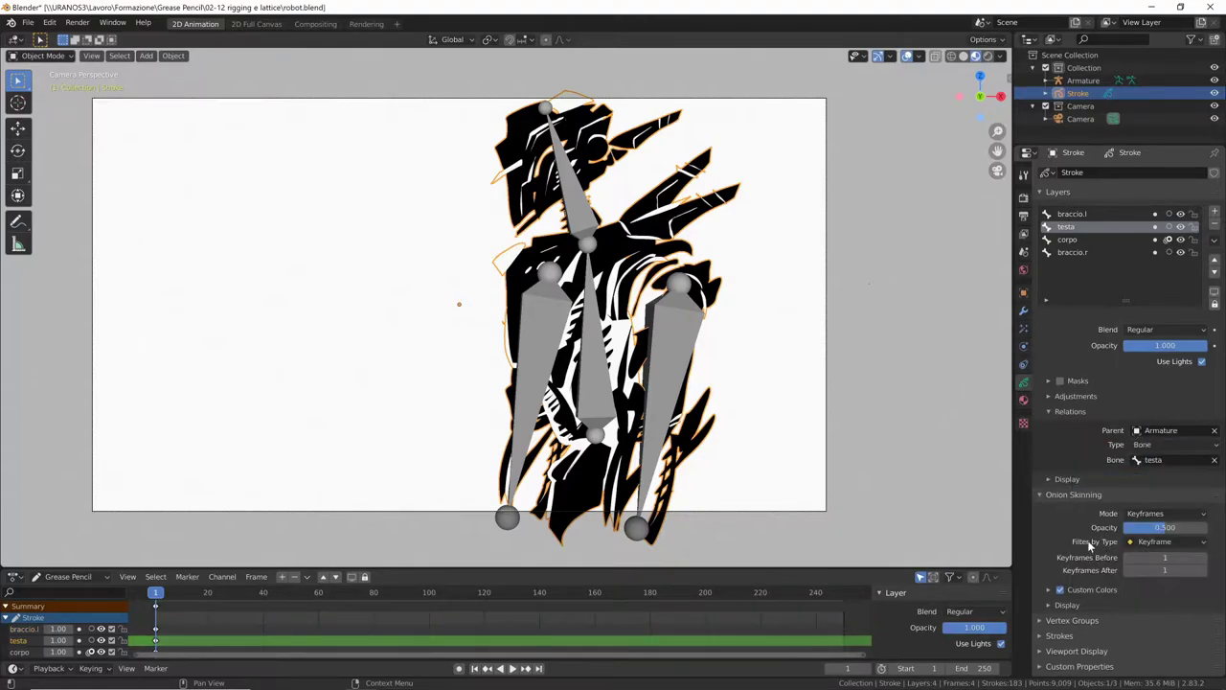
pyautogui.click(804, 491)
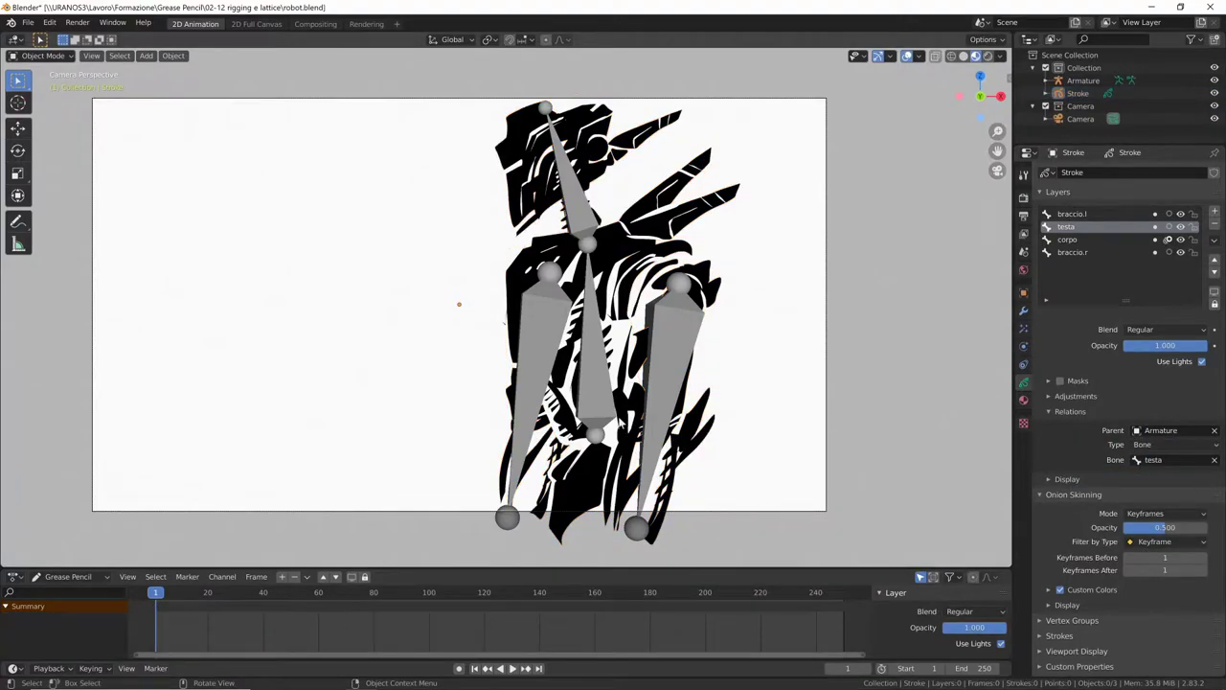
# Step: In the Armature's Pose Mode, test-rotate the testa and corpo bones
pyautogui.click(597, 401)
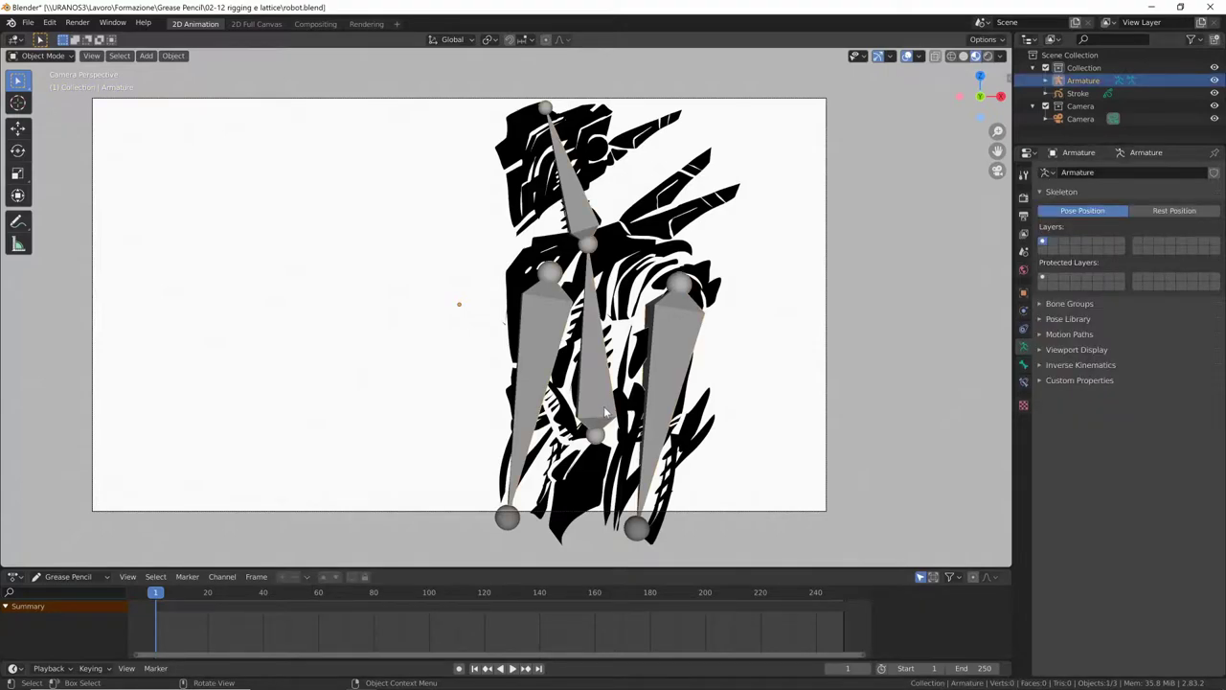
pyautogui.hotkey('ctrl', 'Tab')
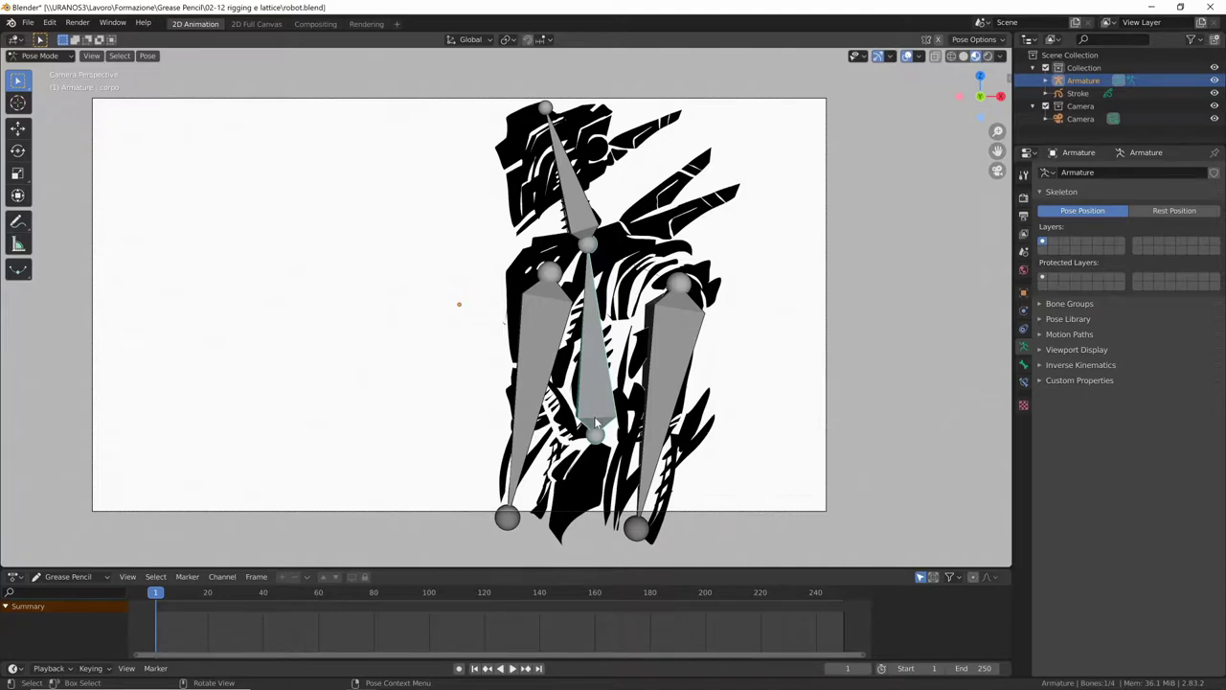
pyautogui.click(579, 207)
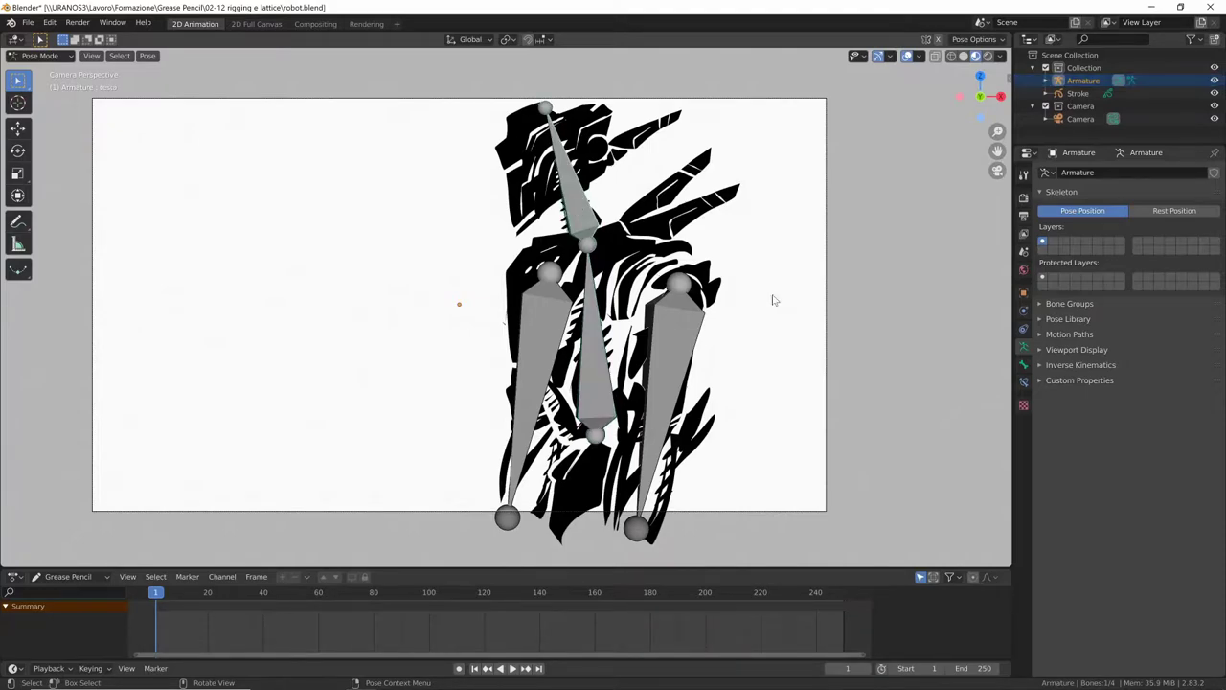
pyautogui.press('r')
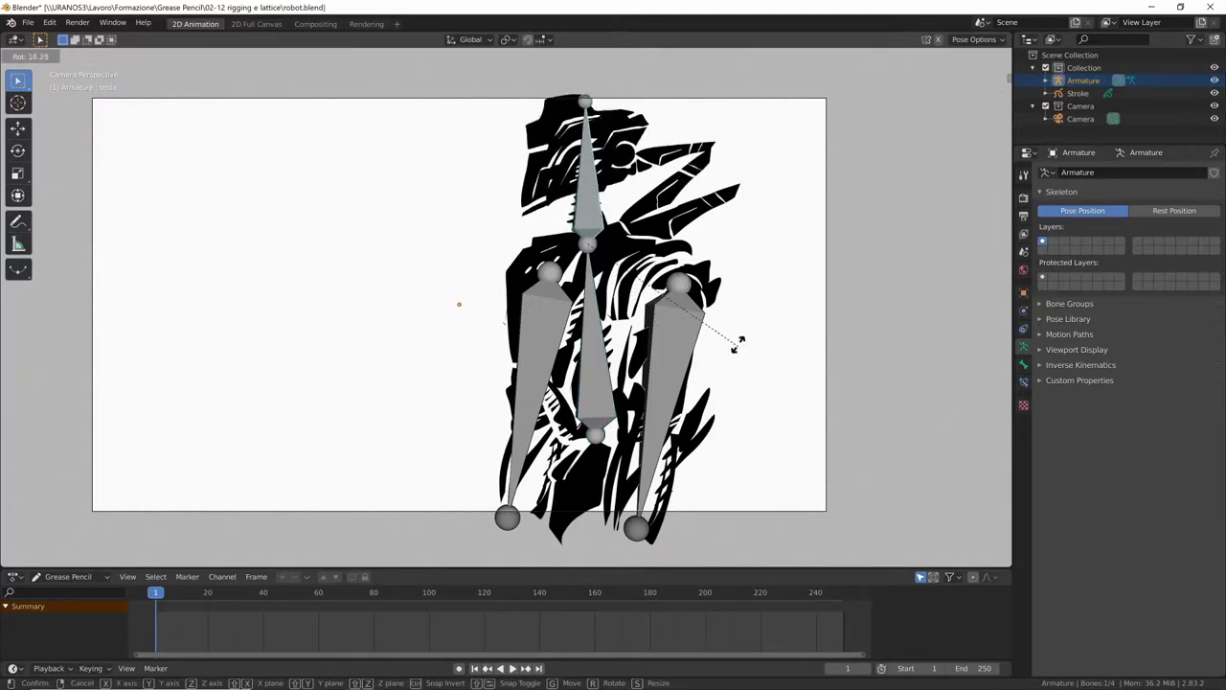
pyautogui.press('Return')
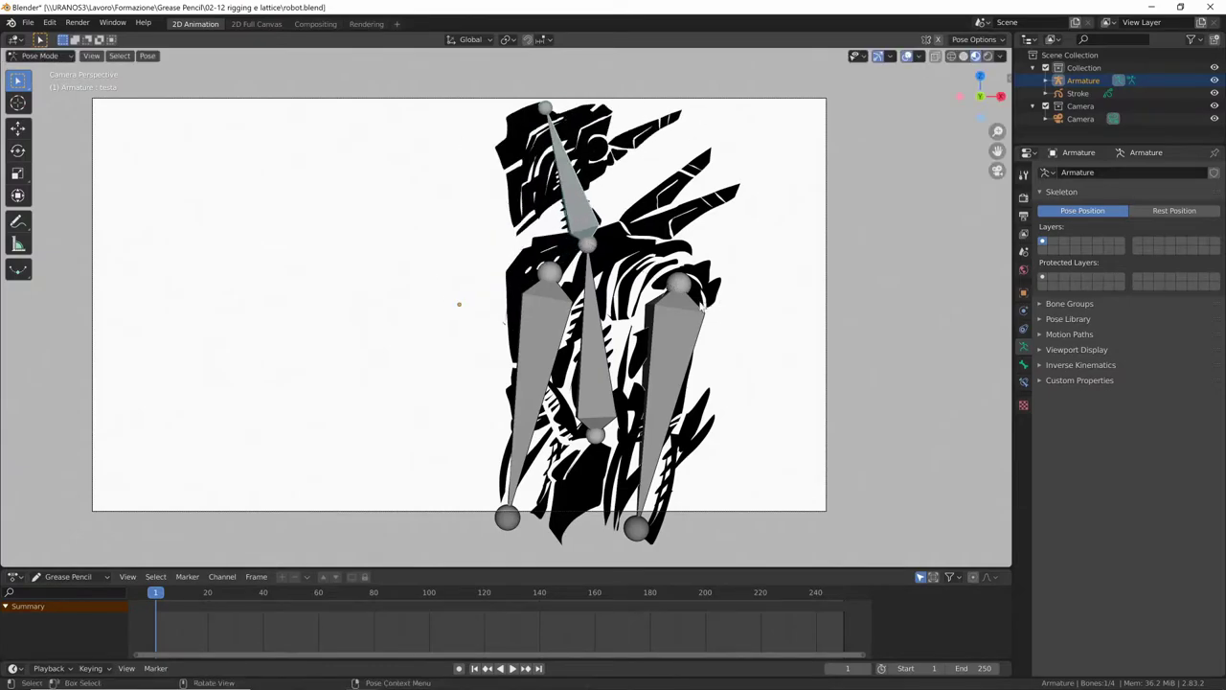
pyautogui.click(594, 374)
pyautogui.press('r')
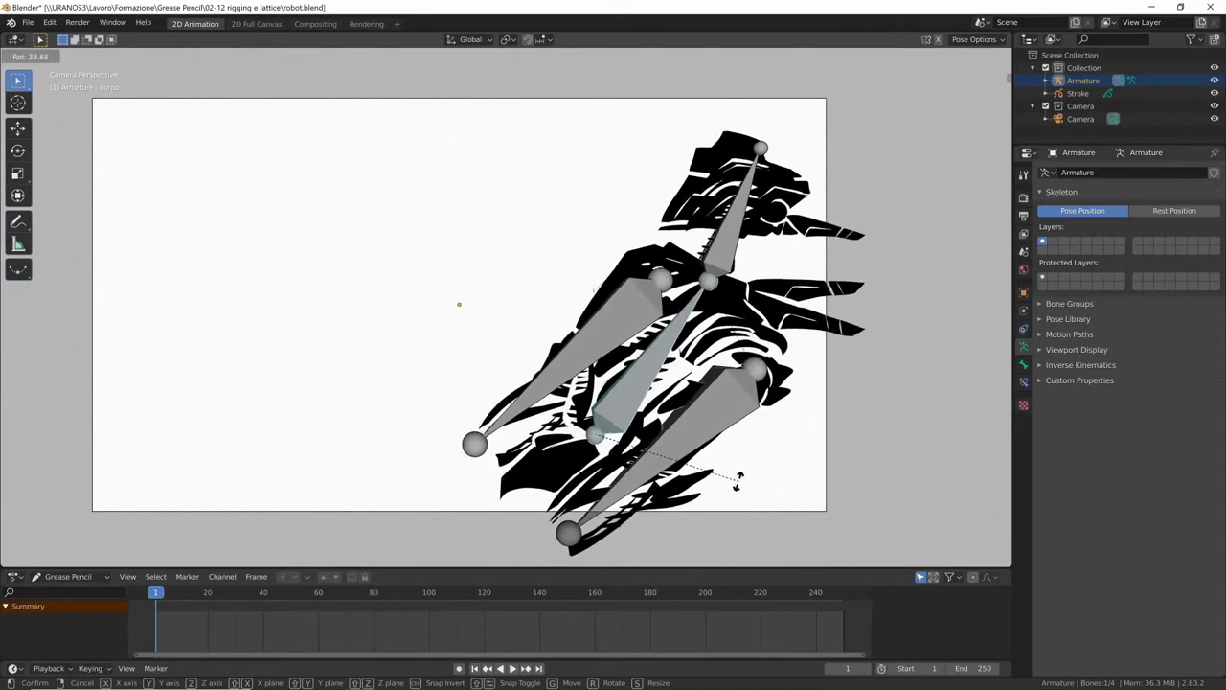
pyautogui.click(700, 388)
# Step: Swing the right arm bone inward and rotate the left arm to point horizontally left
pyautogui.click(657, 362)
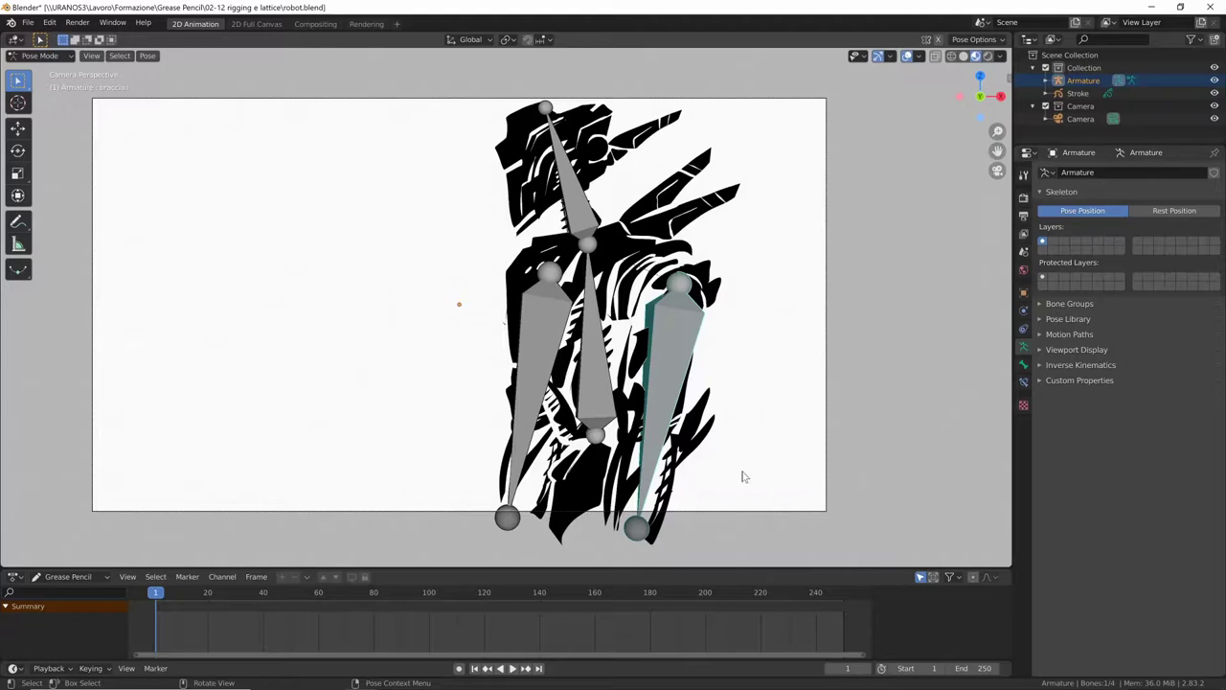
pyautogui.press('r')
pyautogui.click(774, 383)
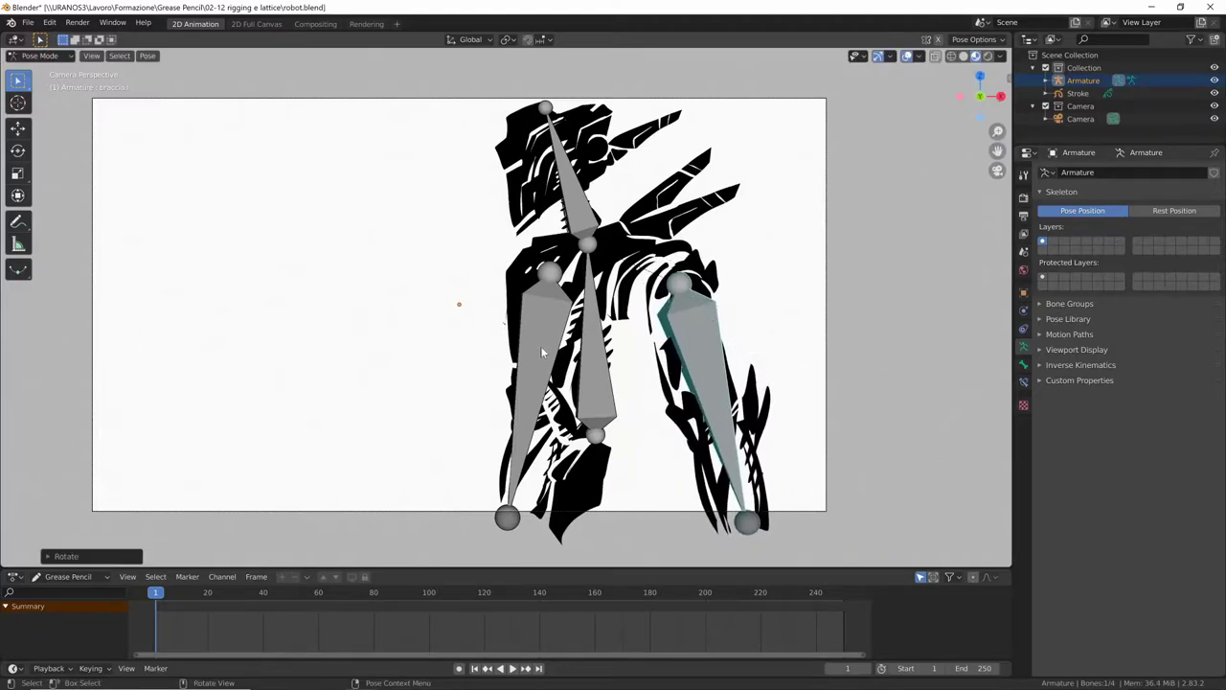
pyautogui.click(540, 346)
pyautogui.press('r')
pyautogui.click(717, 469)
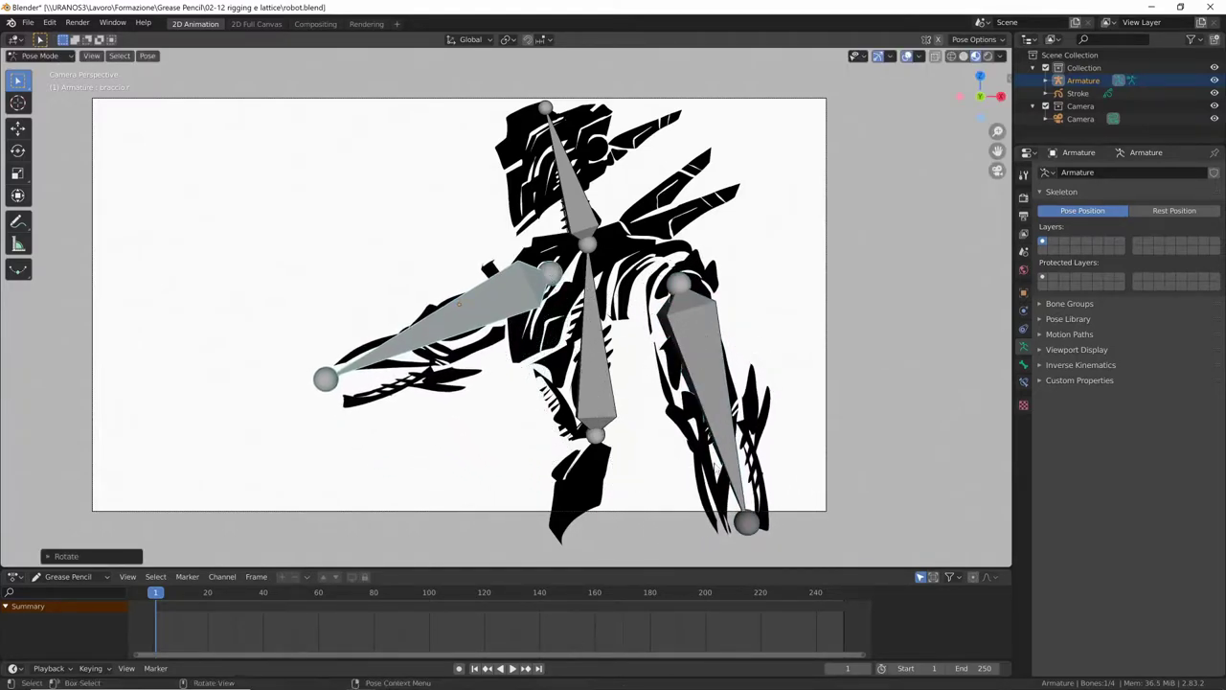
pyautogui.hotkey('ctrl', 'z')
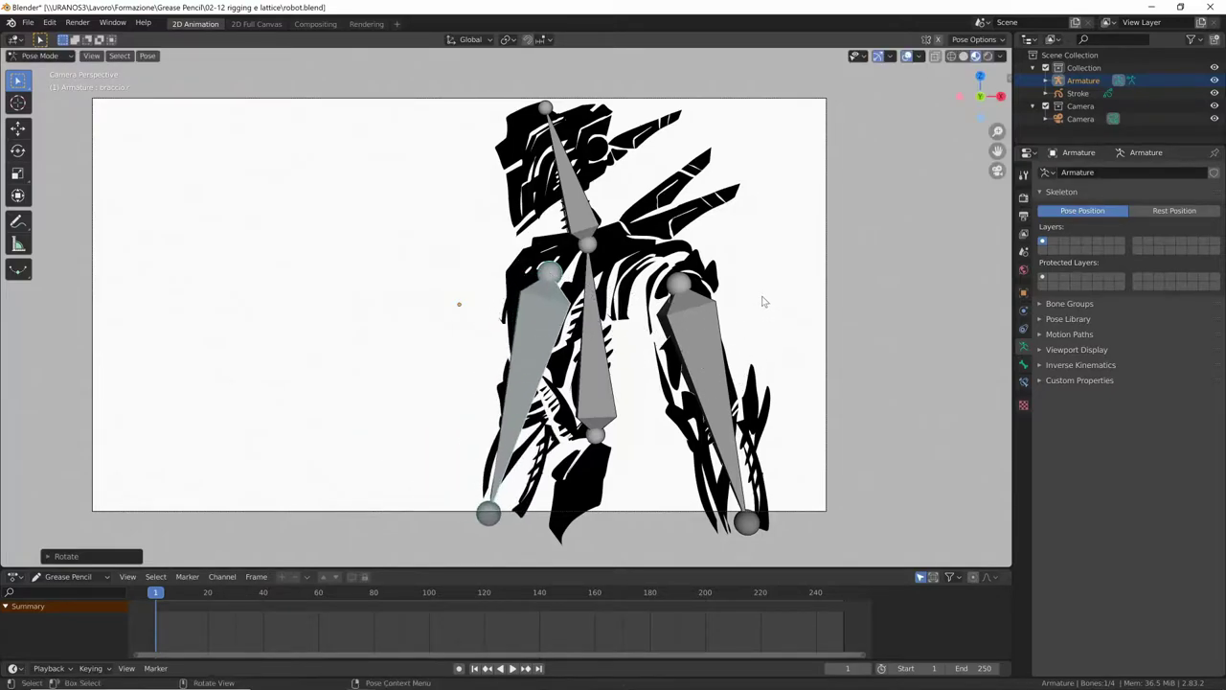
pyautogui.press('r')
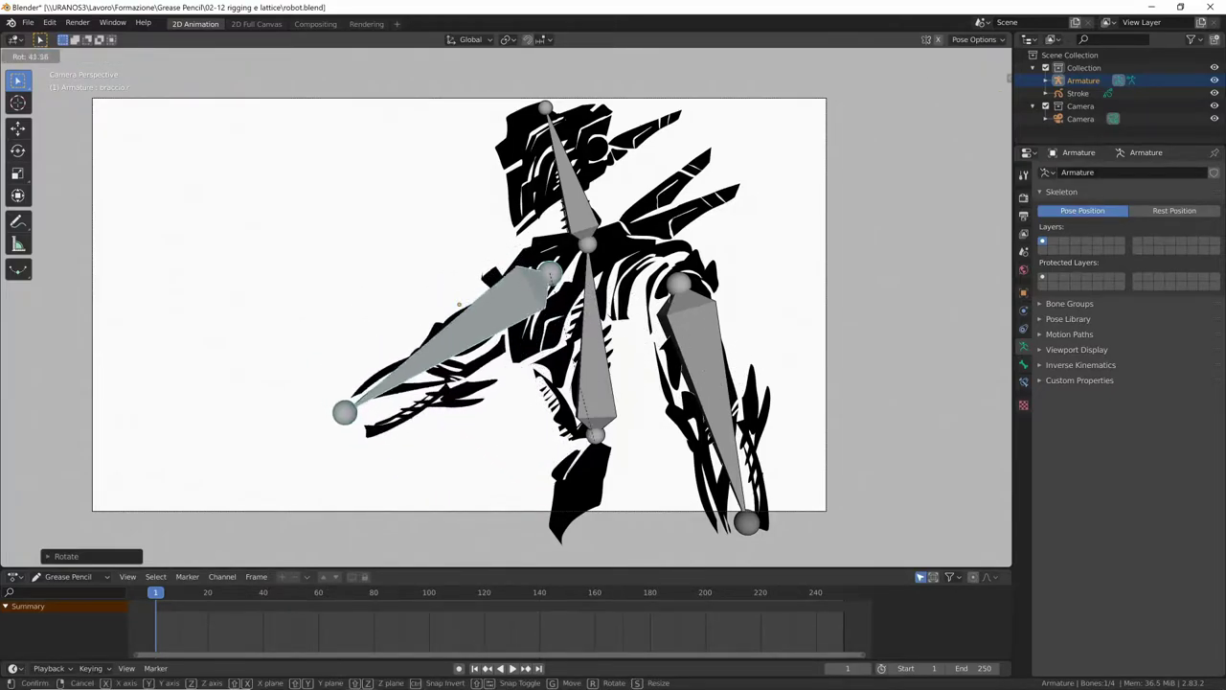
pyautogui.click(535, 470)
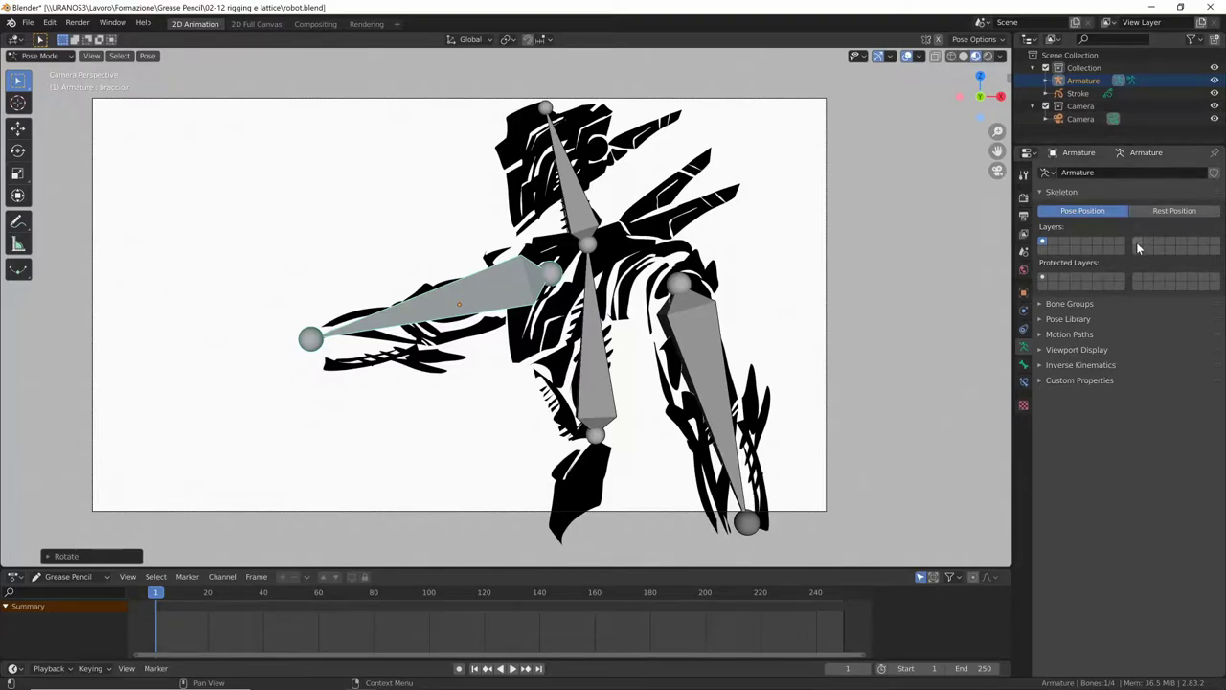
# Step: Set the armature's Viewport Display 'Display As' option to Wire
pyautogui.click(1023, 292)
pyautogui.click(1077, 446)
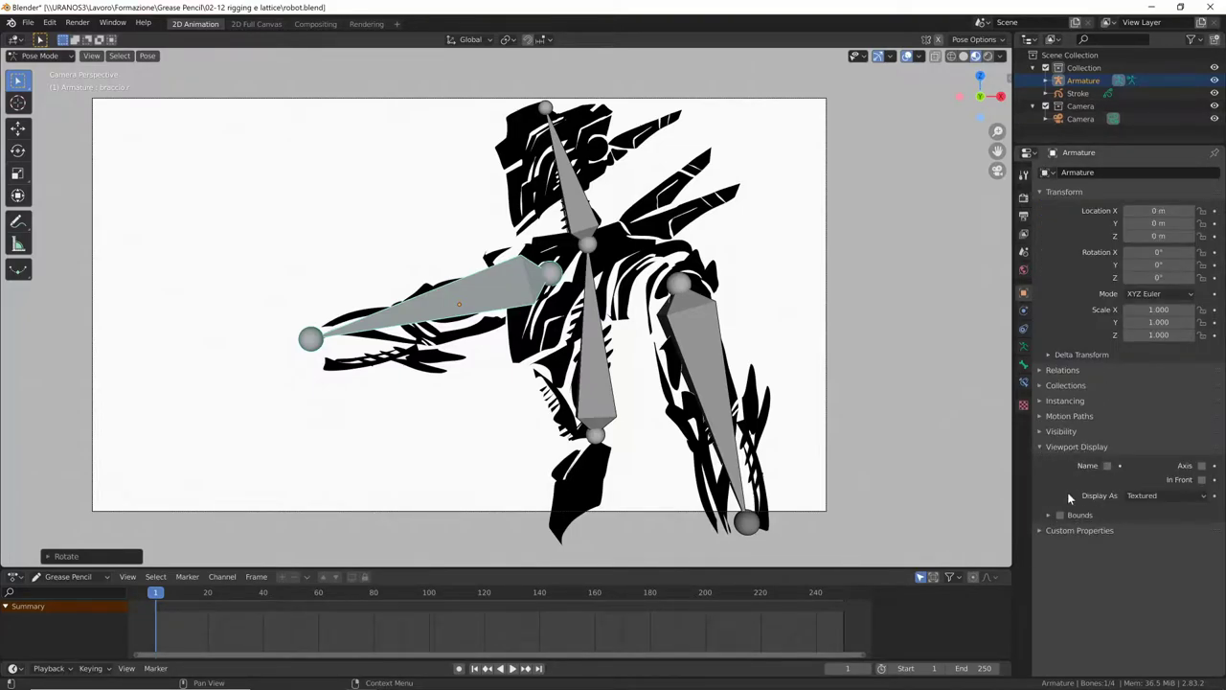
pyautogui.click(1178, 496)
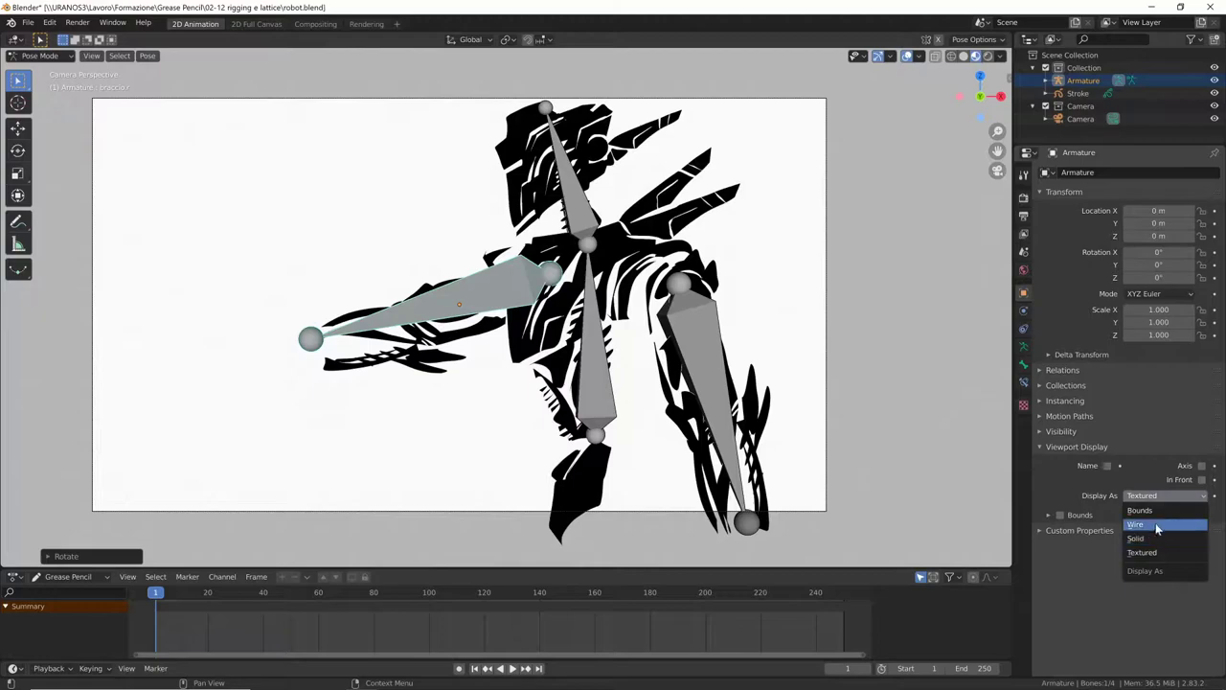
pyautogui.click(1158, 525)
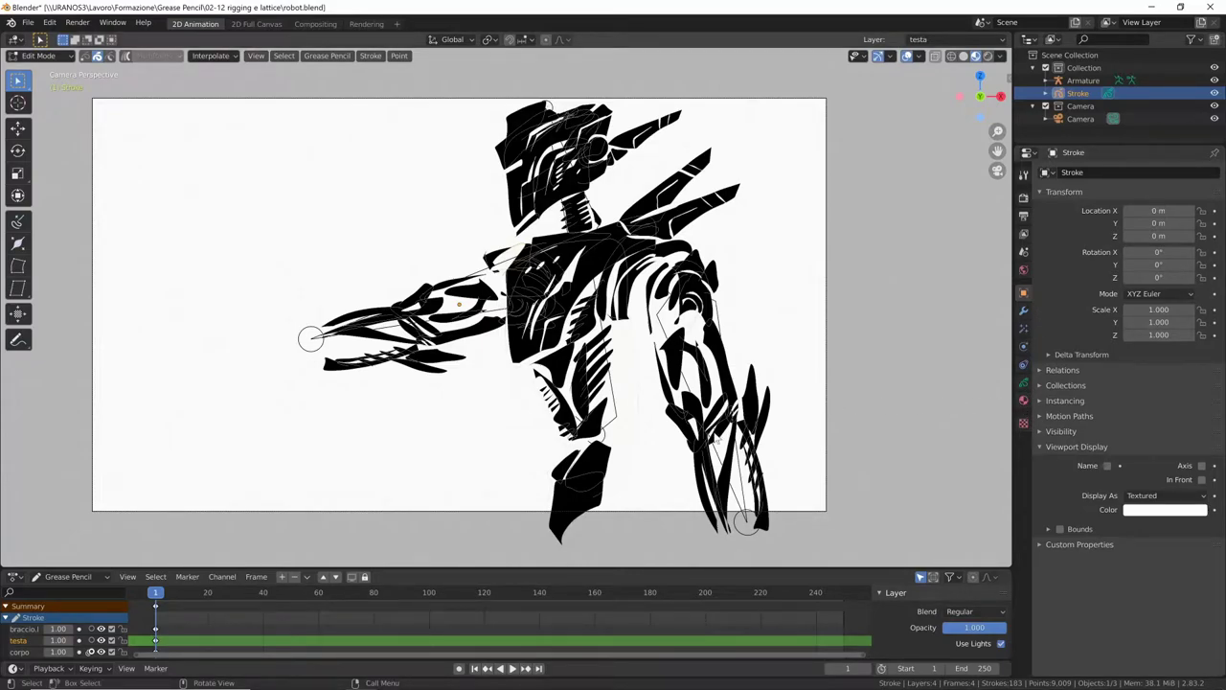
# Step: In Draw mode on the corpo layer, paint black strokes filling the torso and hip gaps
pyautogui.hotkey('ctrl', 'Tab')
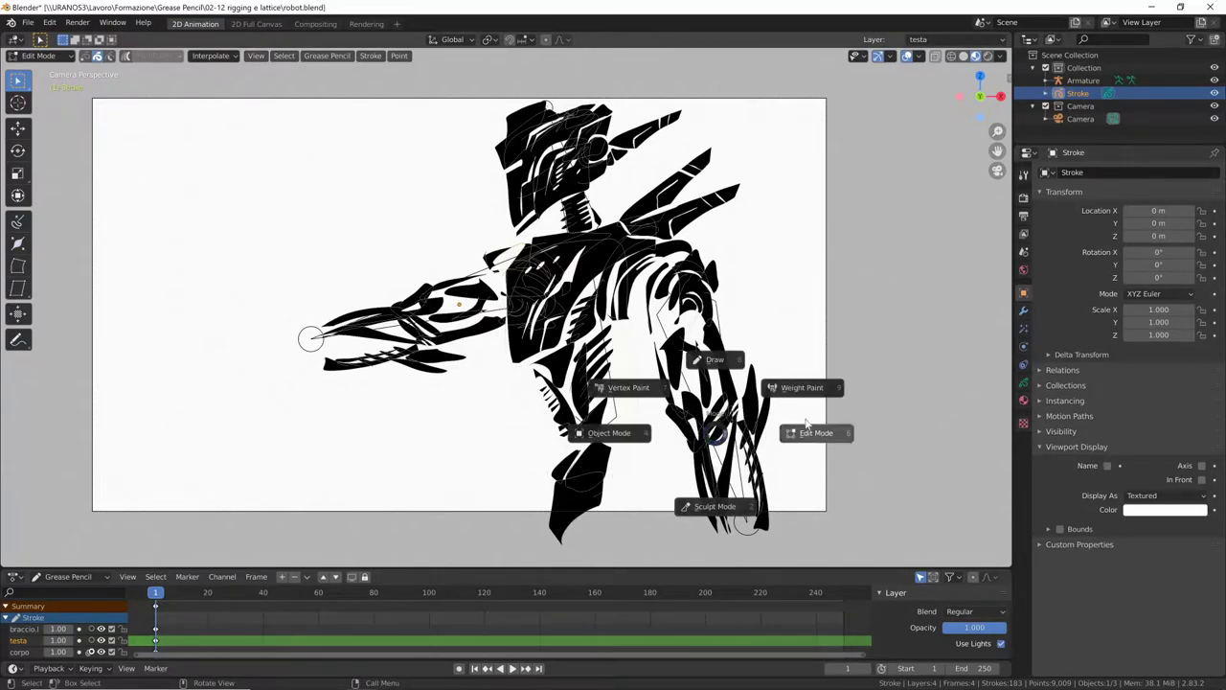
pyautogui.click(715, 363)
pyautogui.click(1026, 383)
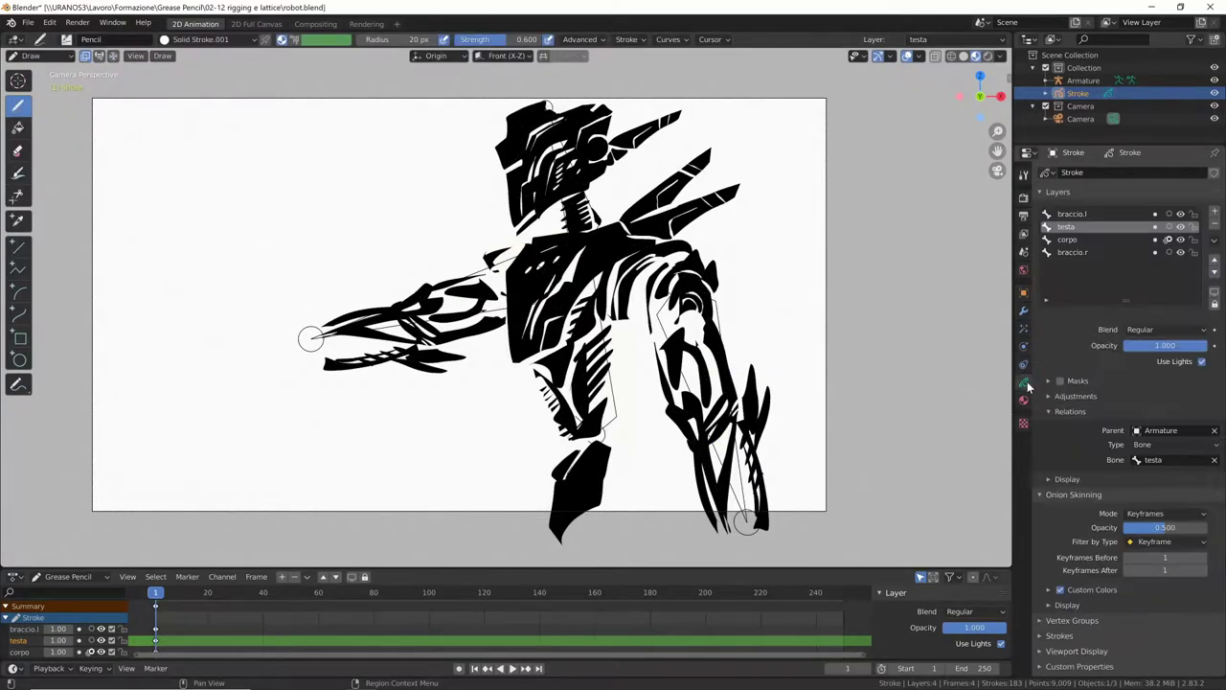
pyautogui.click(1068, 240)
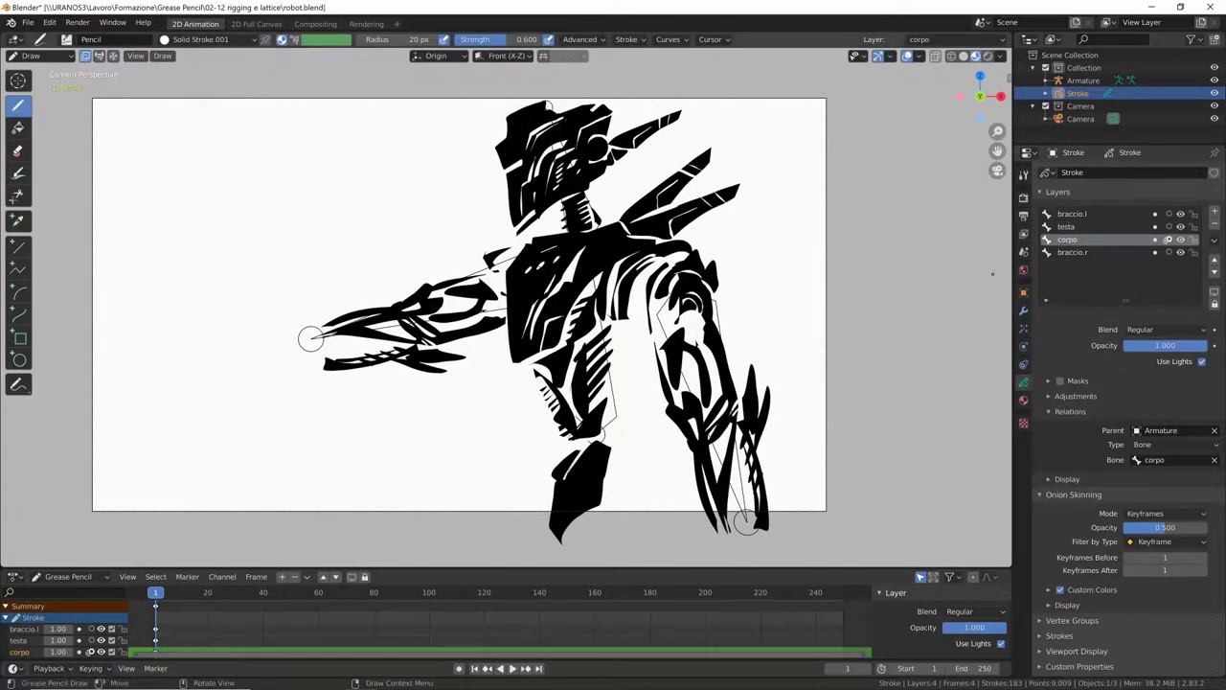
pyautogui.moveTo(630, 324)
pyautogui.mouseDown()
pyautogui.moveTo(623, 353)
pyautogui.moveTo(654, 395)
pyautogui.mouseUp()
pyautogui.moveTo(584, 460); pyautogui.dragTo(661, 532)
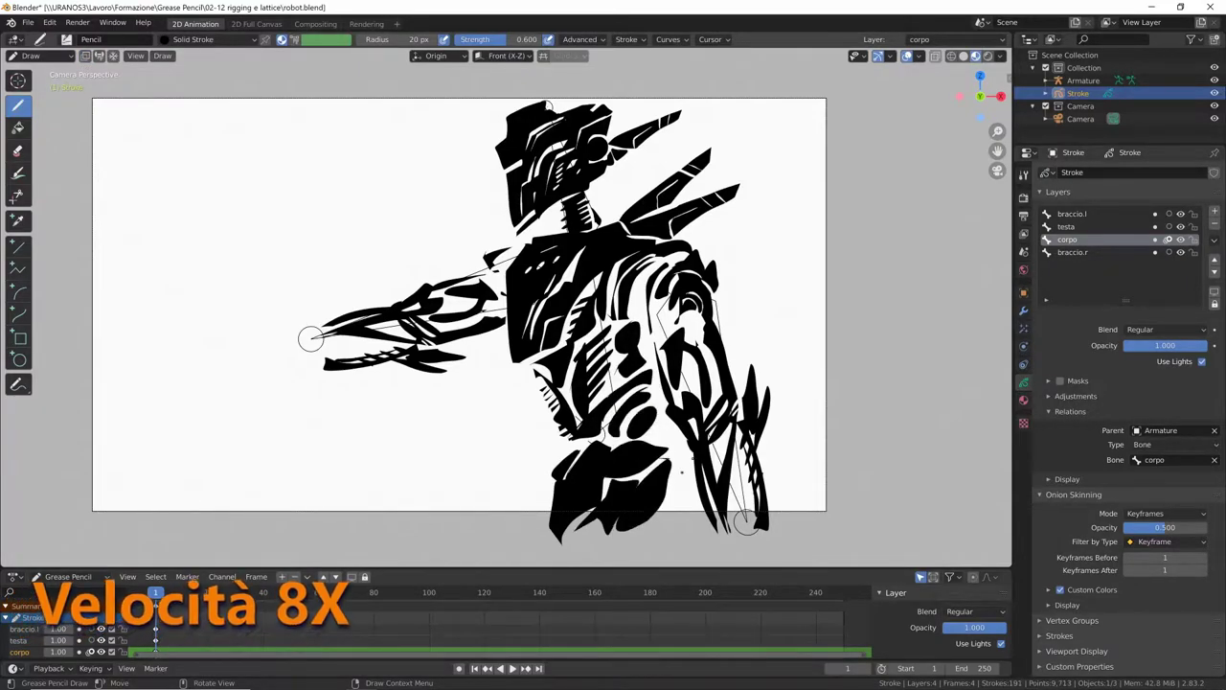
pyautogui.moveTo(575, 421)
pyautogui.mouseDown()
pyautogui.moveTo(613, 460)
pyautogui.moveTo(661, 479)
pyautogui.mouseUp()
pyautogui.moveTo(584, 460); pyautogui.dragTo(652, 498)
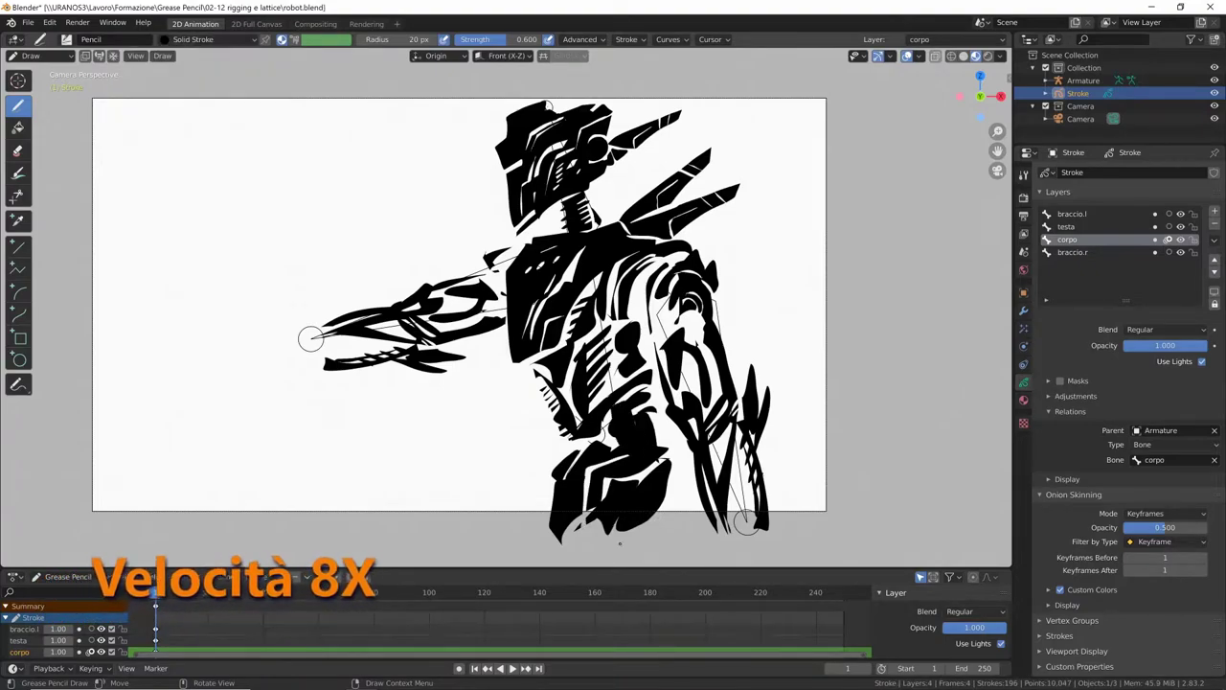
pyautogui.moveTo(613, 441); pyautogui.dragTo(671, 489)
pyautogui.hotkey('ctrl', 'Tab')
# Step: Select all the Armature's bones in Pose Mode and clear their rotation to rest
pyautogui.click(661, 436)
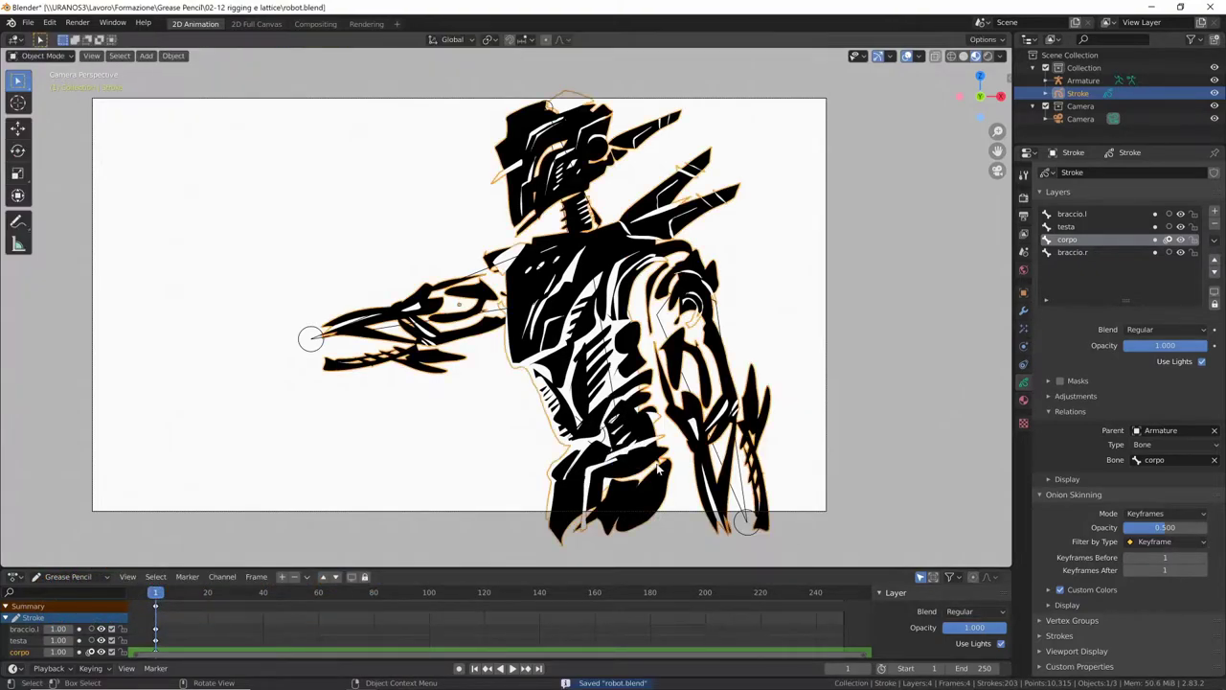
pyautogui.click(663, 325)
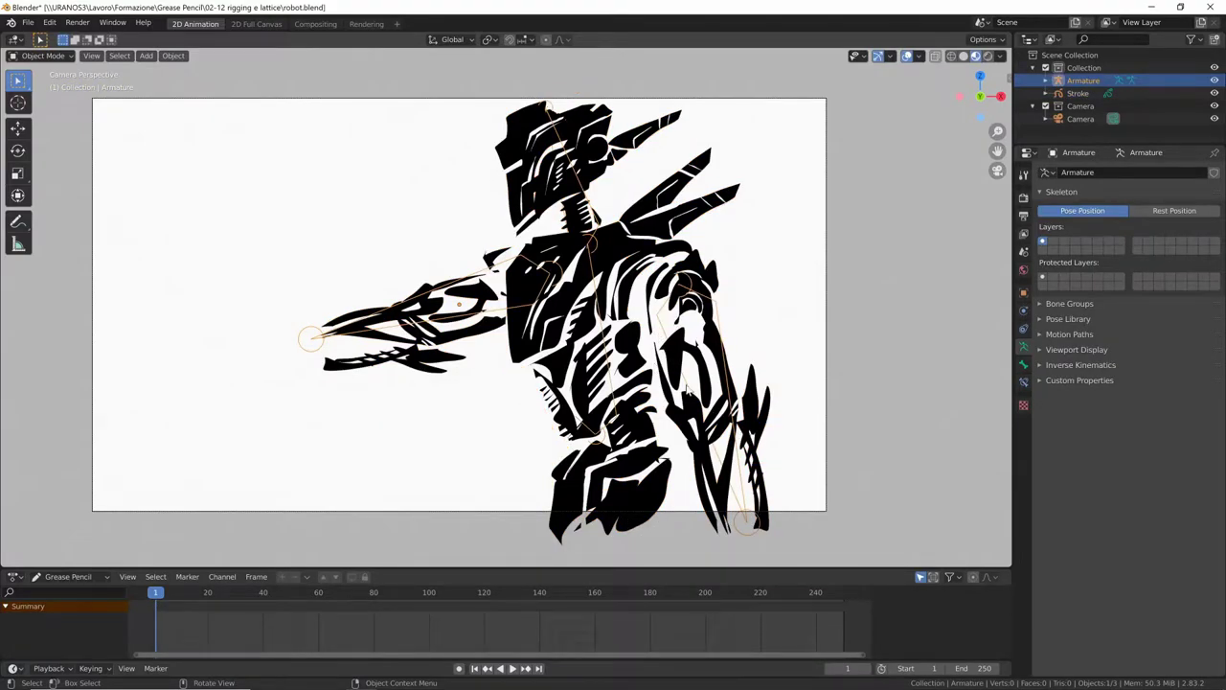
pyautogui.hotkey('ctrl', 'Tab')
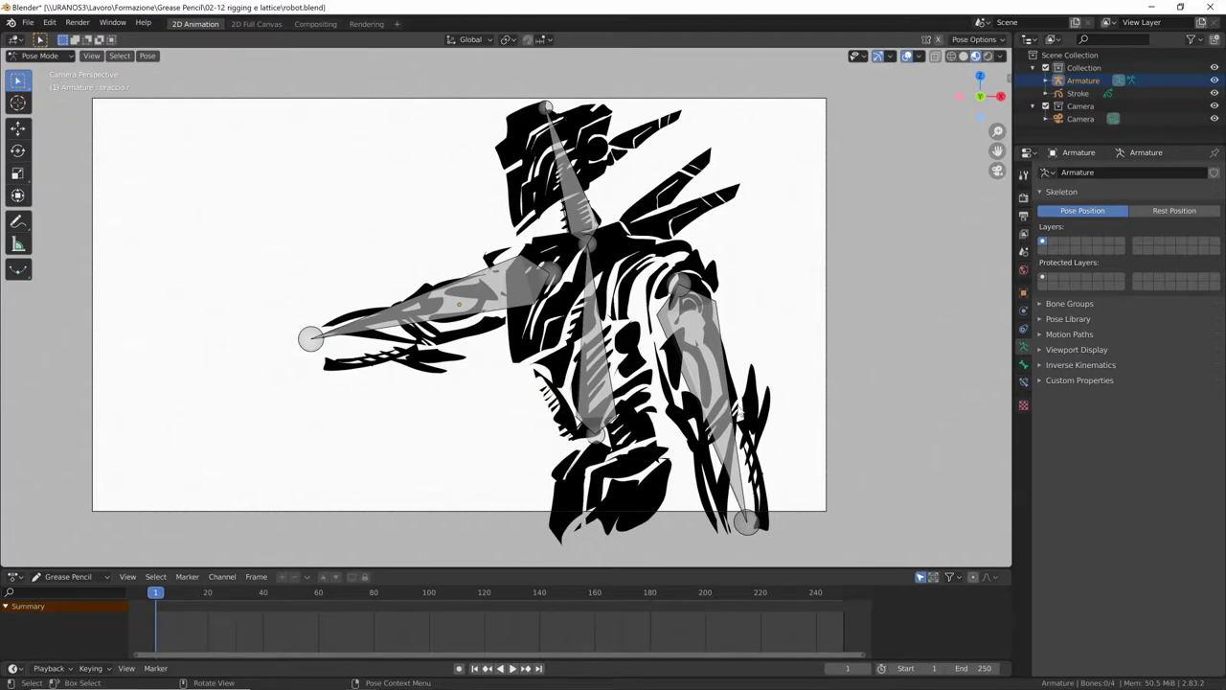
pyautogui.press('a')
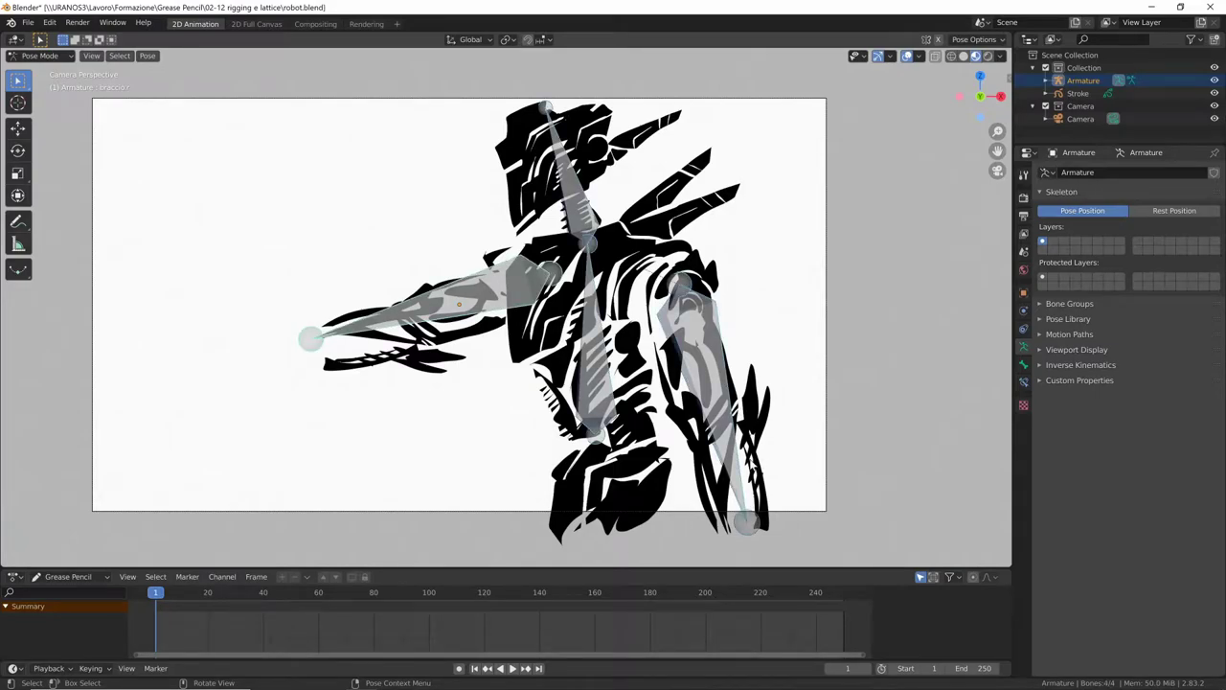
pyautogui.hotkey('alt', 'r')
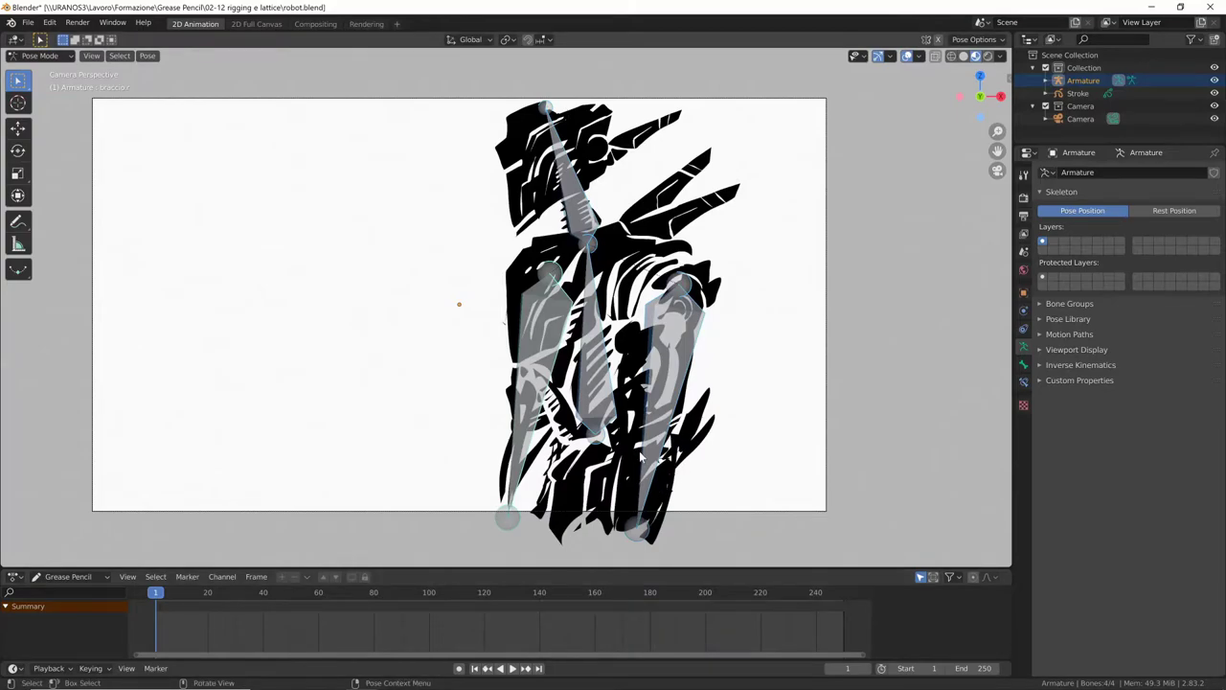
# Step: Shift the posed robot right, enable Auto Keying, and enlarge the timeline area
pyautogui.press('g')
pyautogui.click(708, 461)
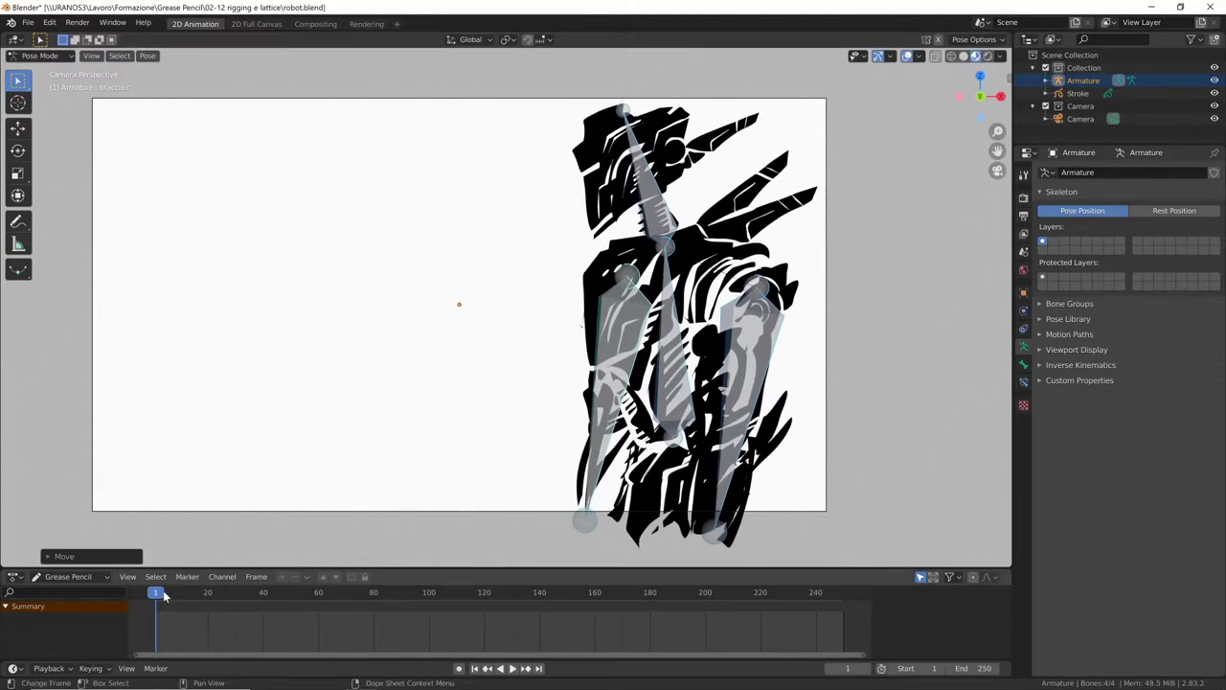
pyautogui.click(460, 670)
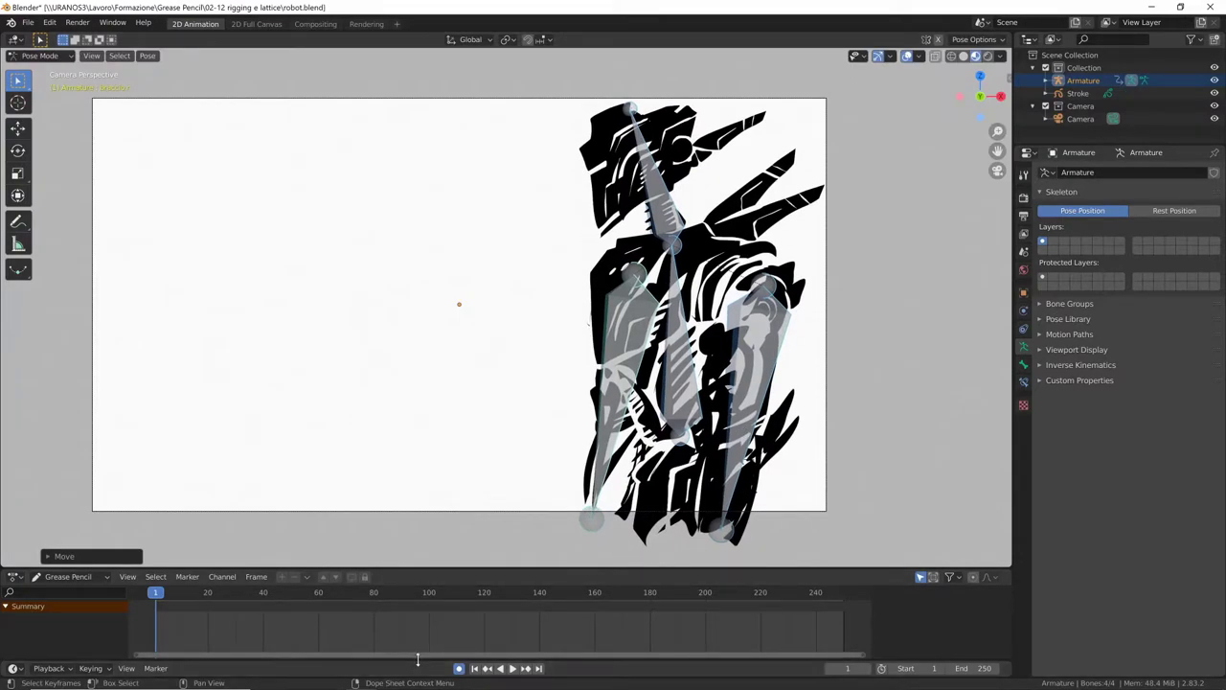
pyautogui.moveTo(418, 659); pyautogui.dragTo(422, 623)
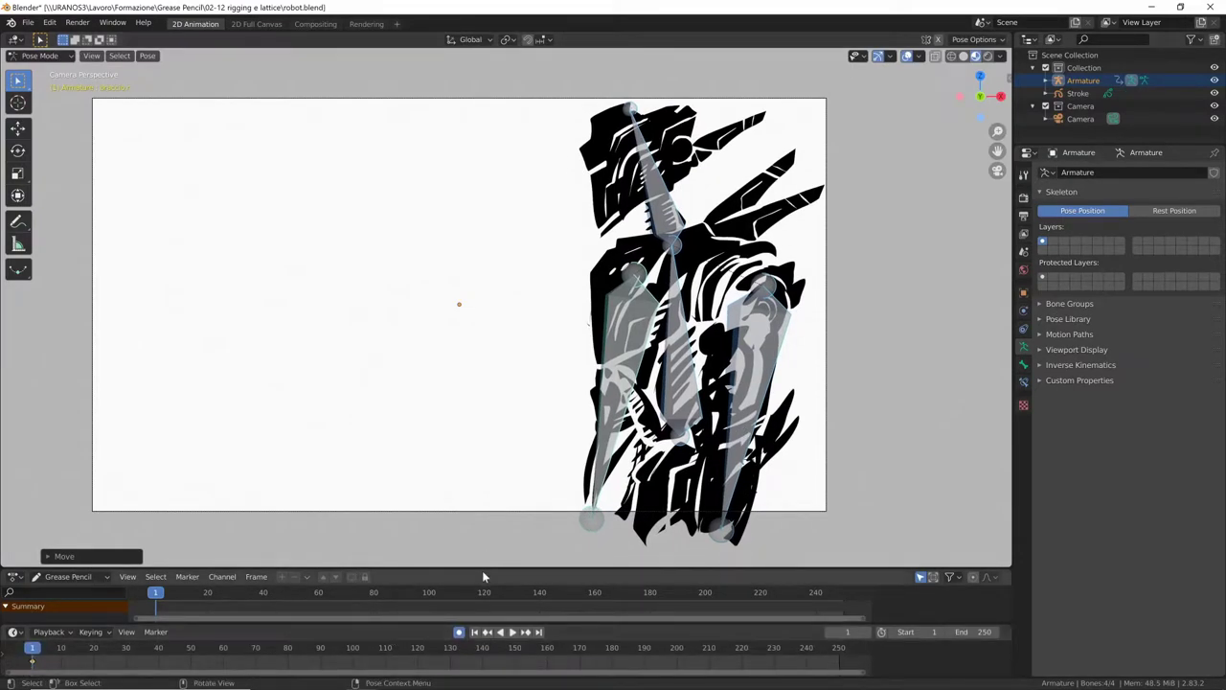
pyautogui.moveTo(484, 567); pyautogui.dragTo(536, 546)
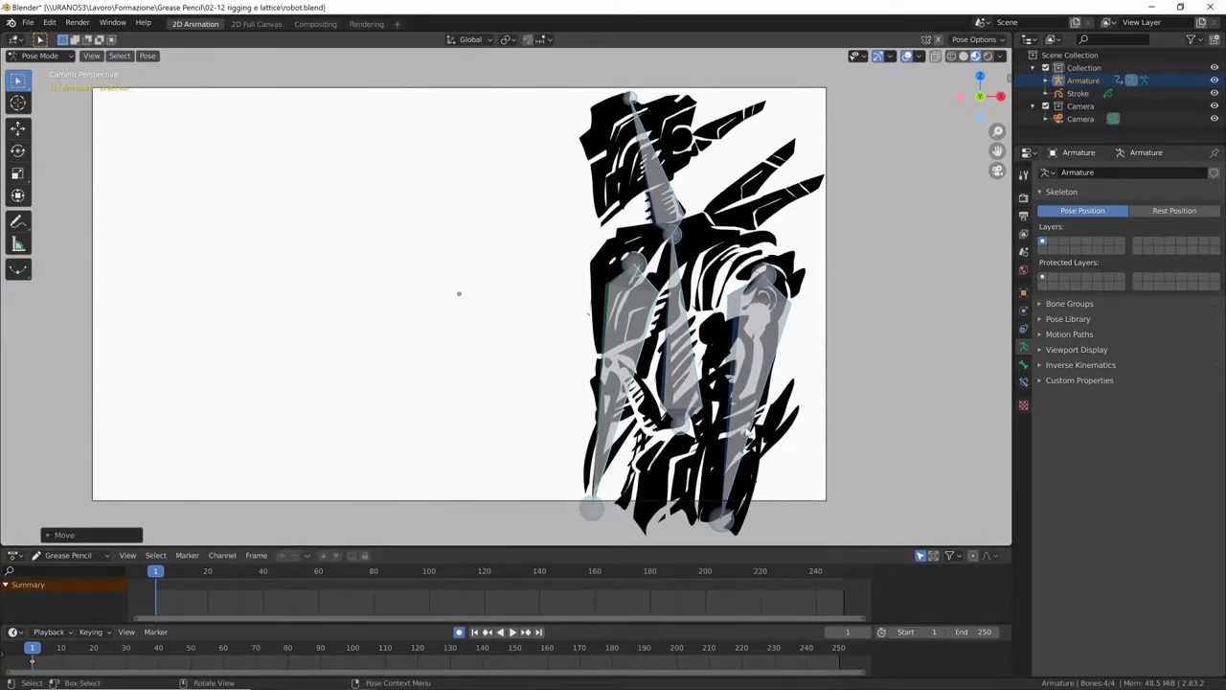
# Step: At frame 100, move the robot left and rotate both arm bones into a new pose
pyautogui.click(353, 648)
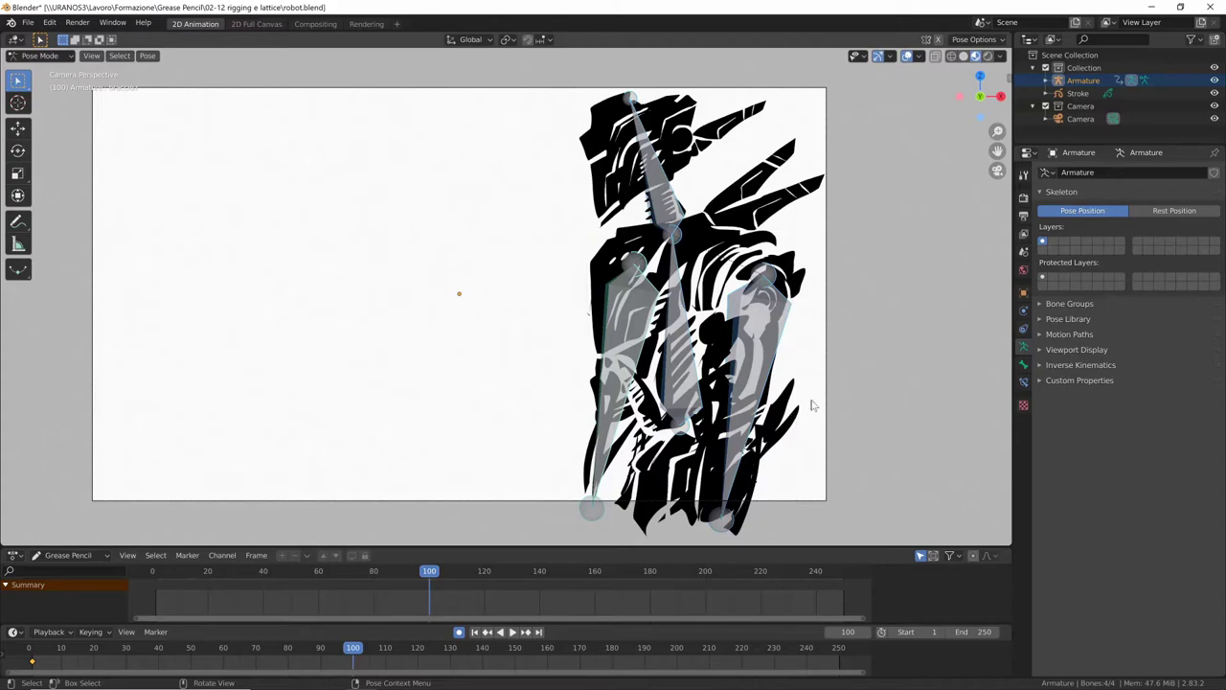
pyautogui.press('g')
pyautogui.click(723, 405)
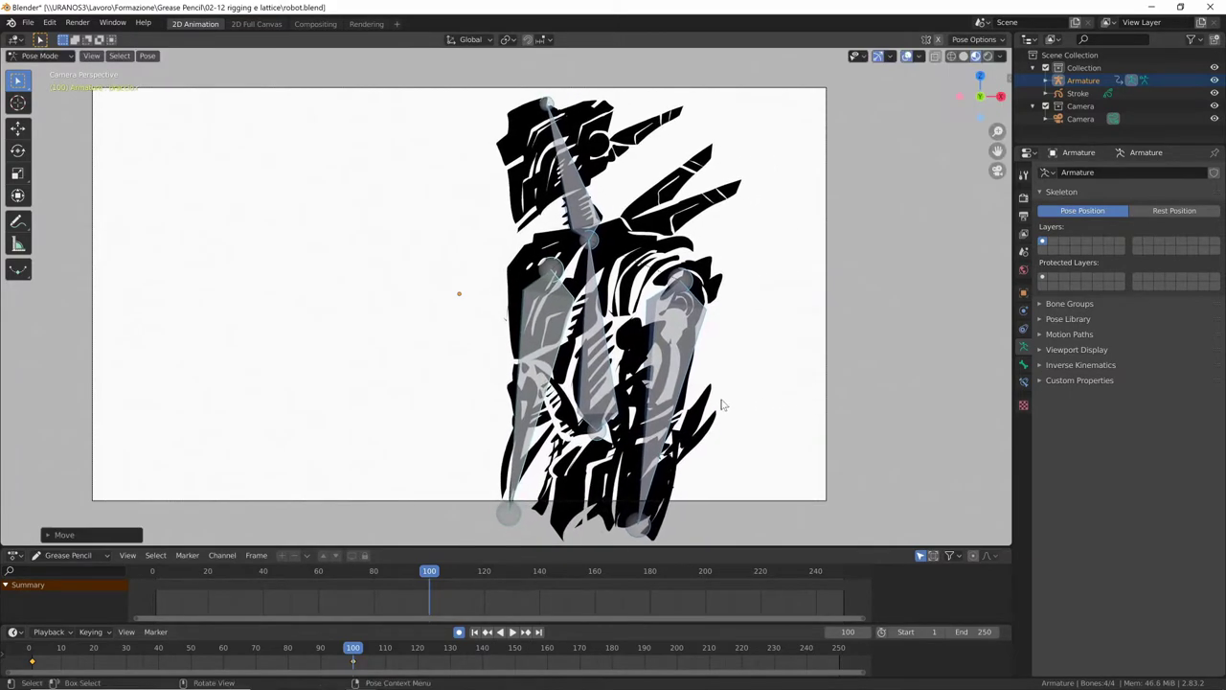
pyautogui.click(588, 211)
pyautogui.press('r')
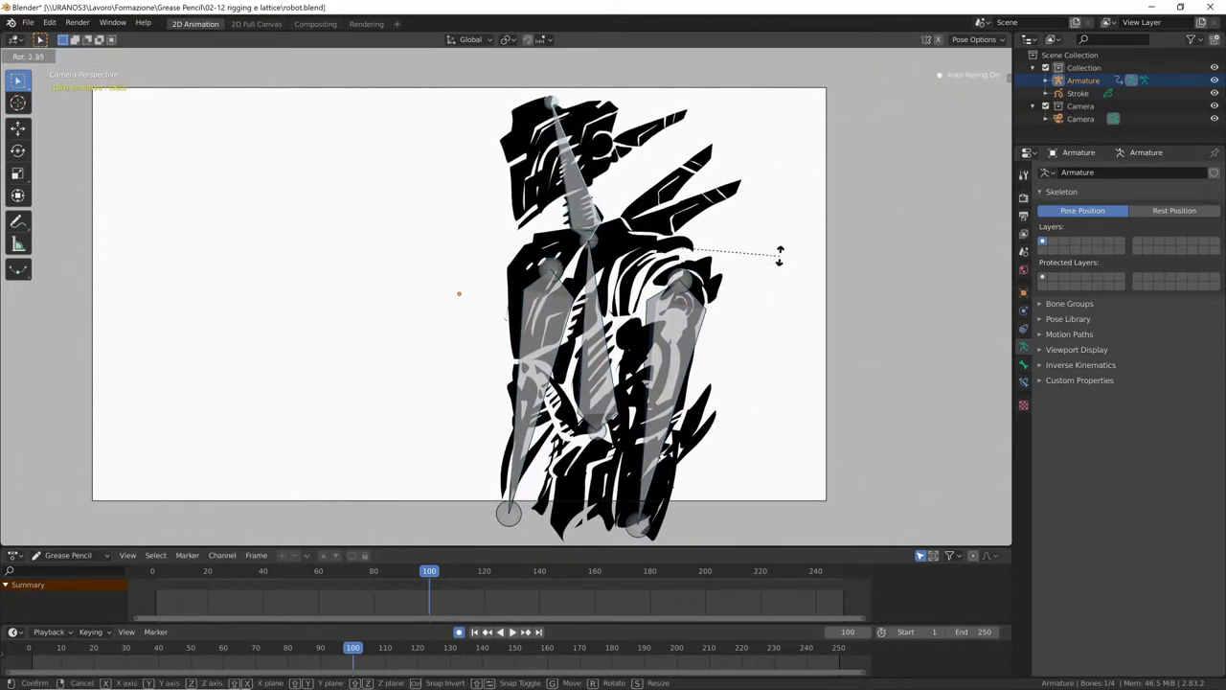
pyautogui.press('Escape')
pyautogui.click(550, 323)
pyautogui.press('r')
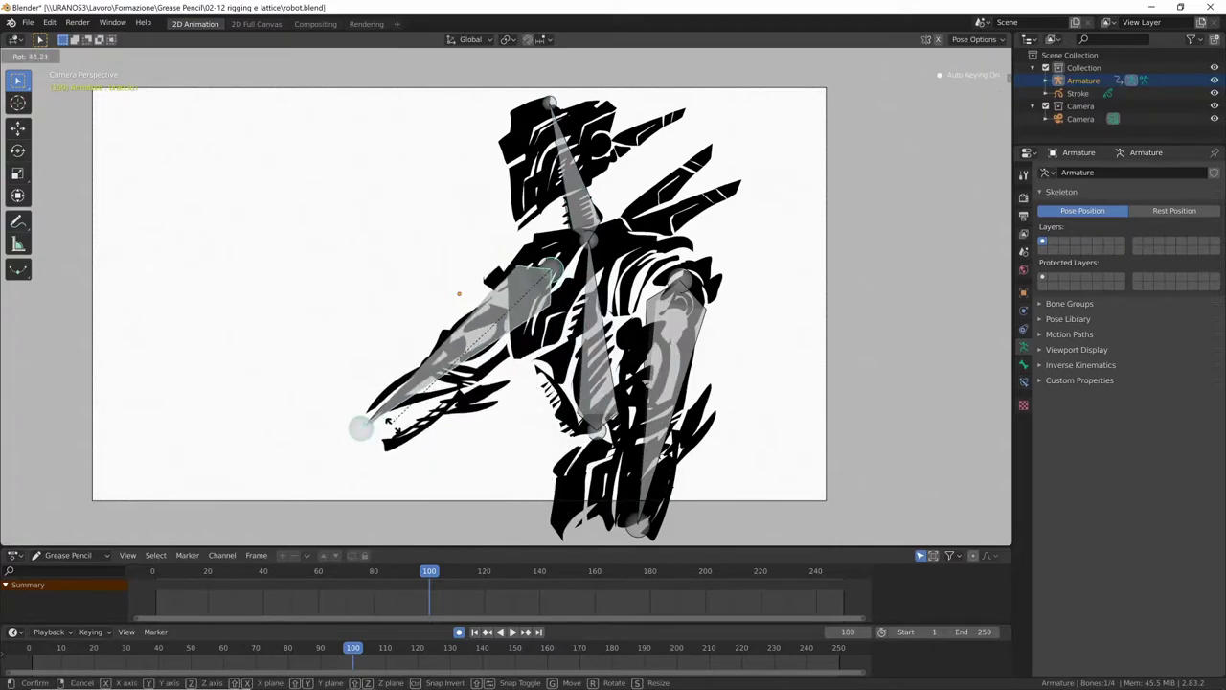
pyautogui.click(711, 439)
pyautogui.press('r')
pyautogui.click(779, 429)
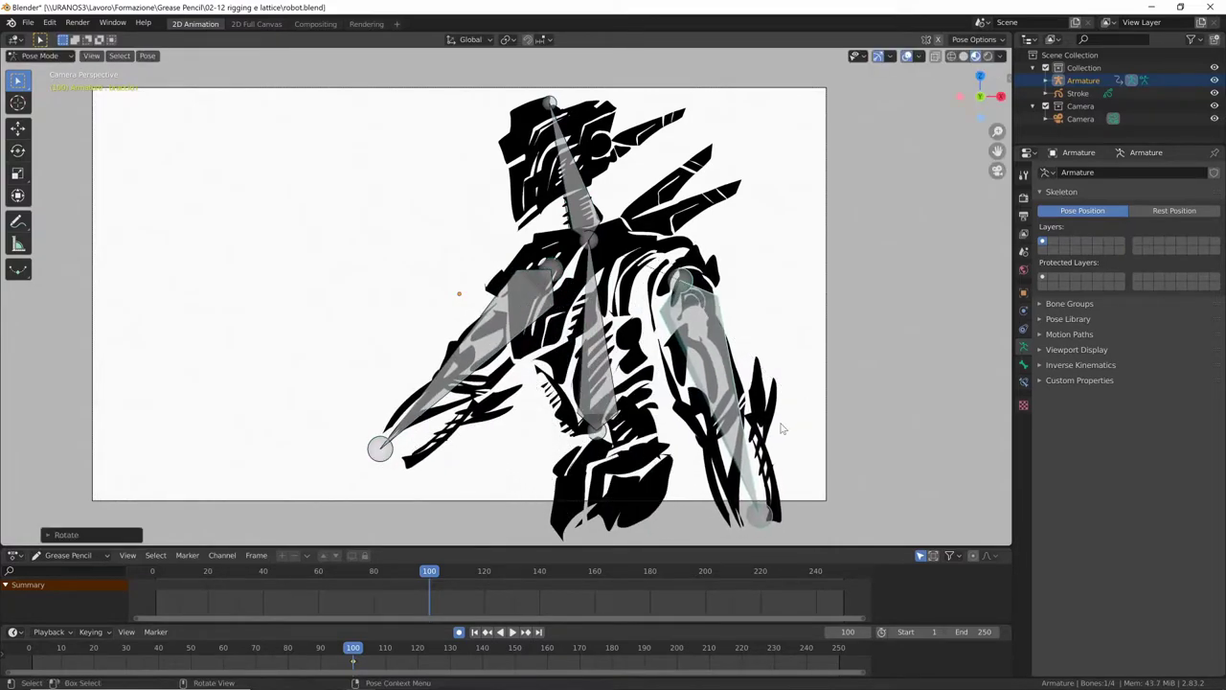
# Step: At frame 200, select all bones and shift the whole robot left
pyautogui.moveTo(353, 654); pyautogui.dragTo(676, 655)
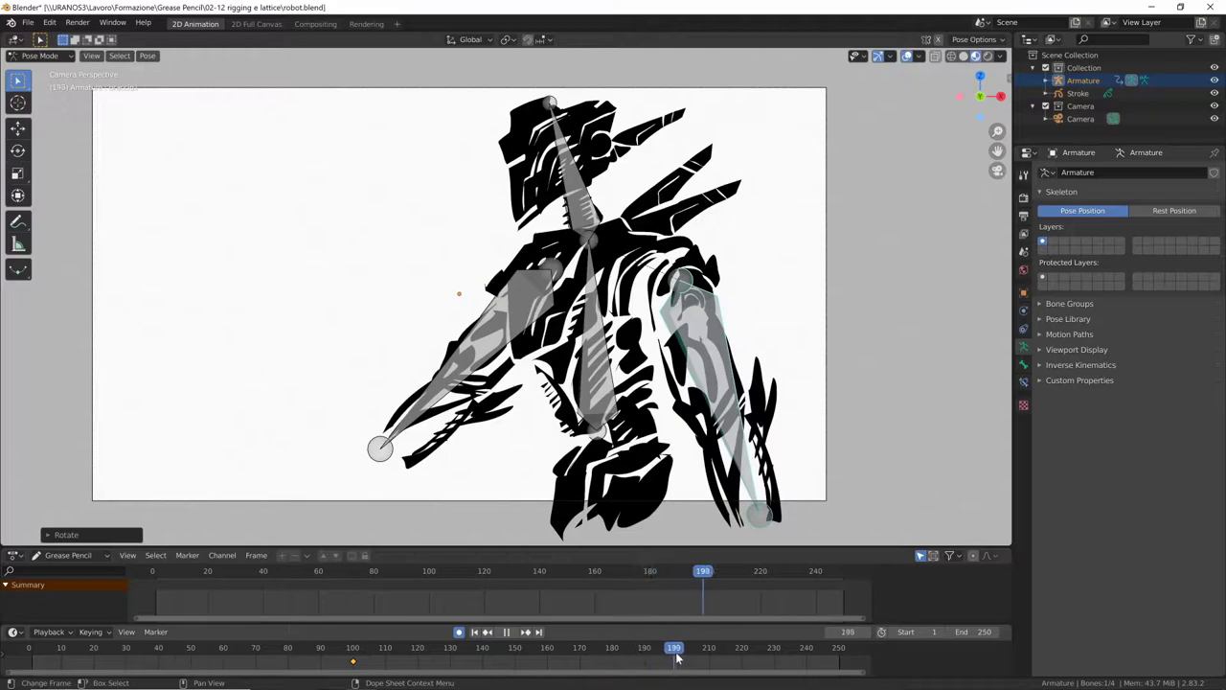
pyautogui.press('r')
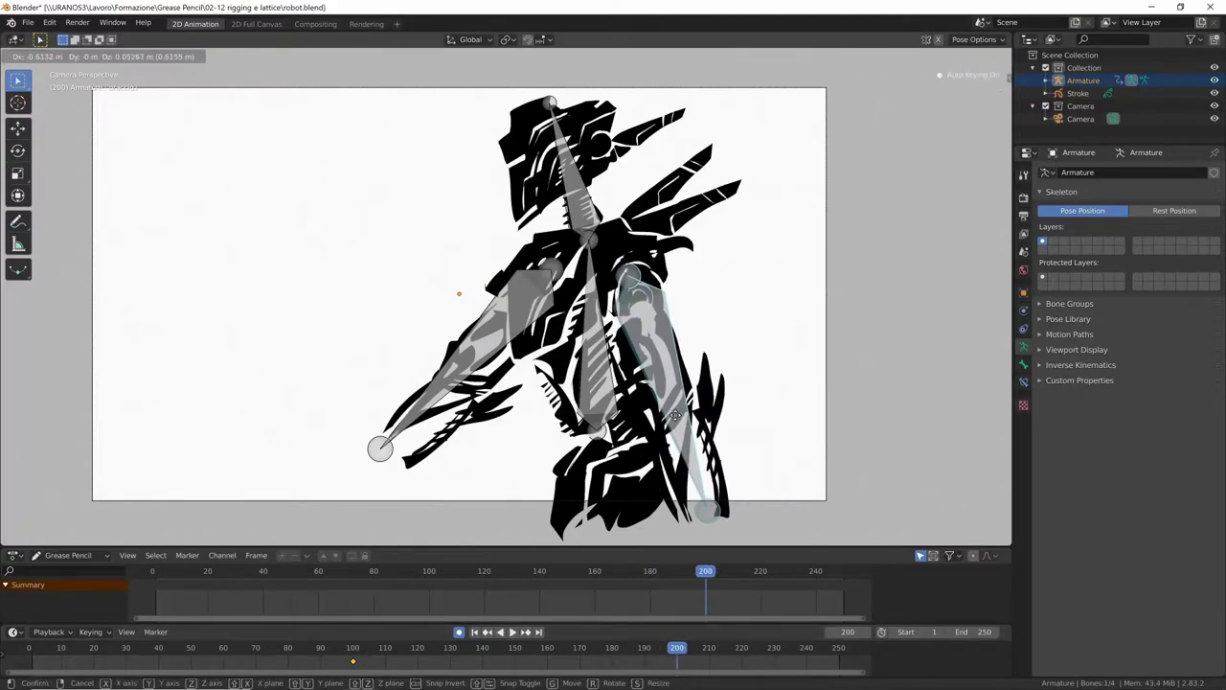
pyautogui.rightClick(703, 404)
pyautogui.press('a')
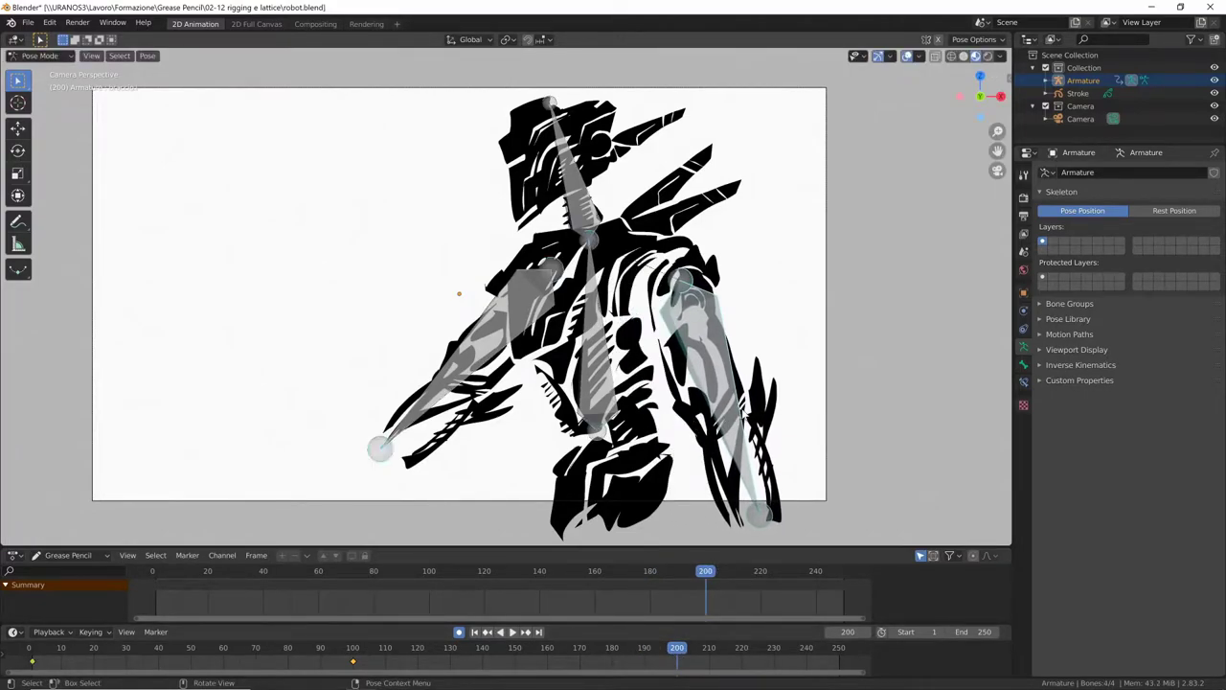
pyautogui.press('g')
pyautogui.press('Return')
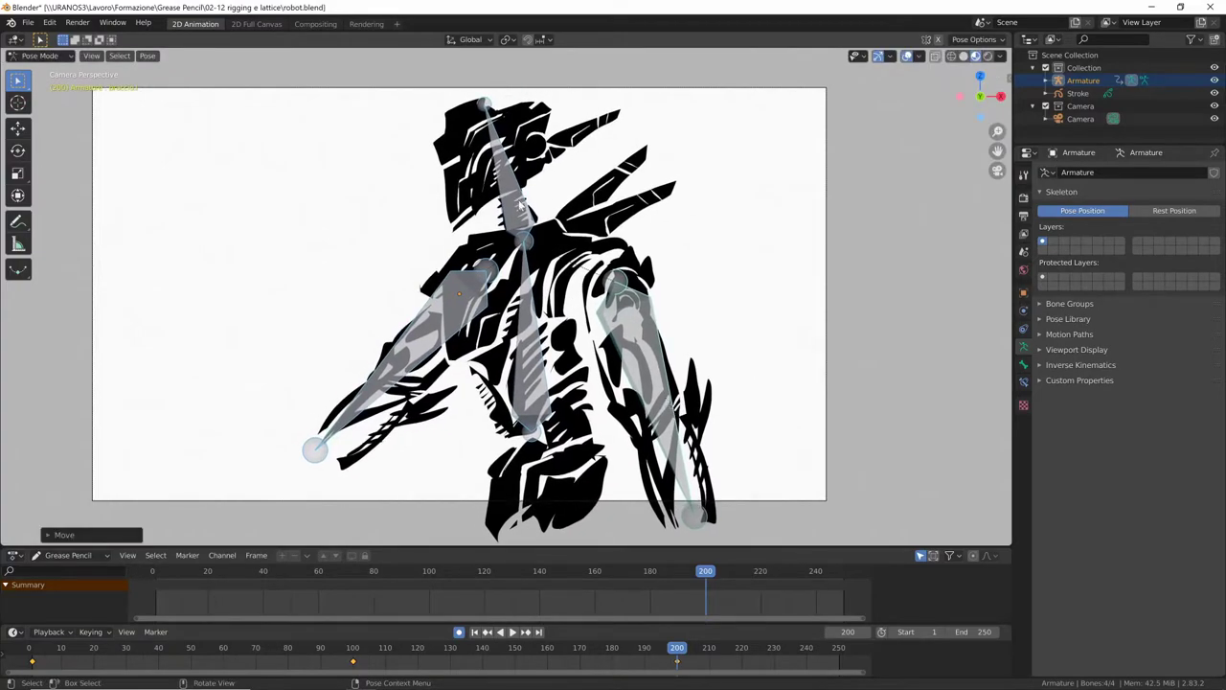
# Step: Rotate the head upright, point the left arm left and turn the right arm inward
pyautogui.click(520, 204)
pyautogui.press('r')
pyautogui.click(737, 359)
pyautogui.click(388, 369)
pyautogui.press('r')
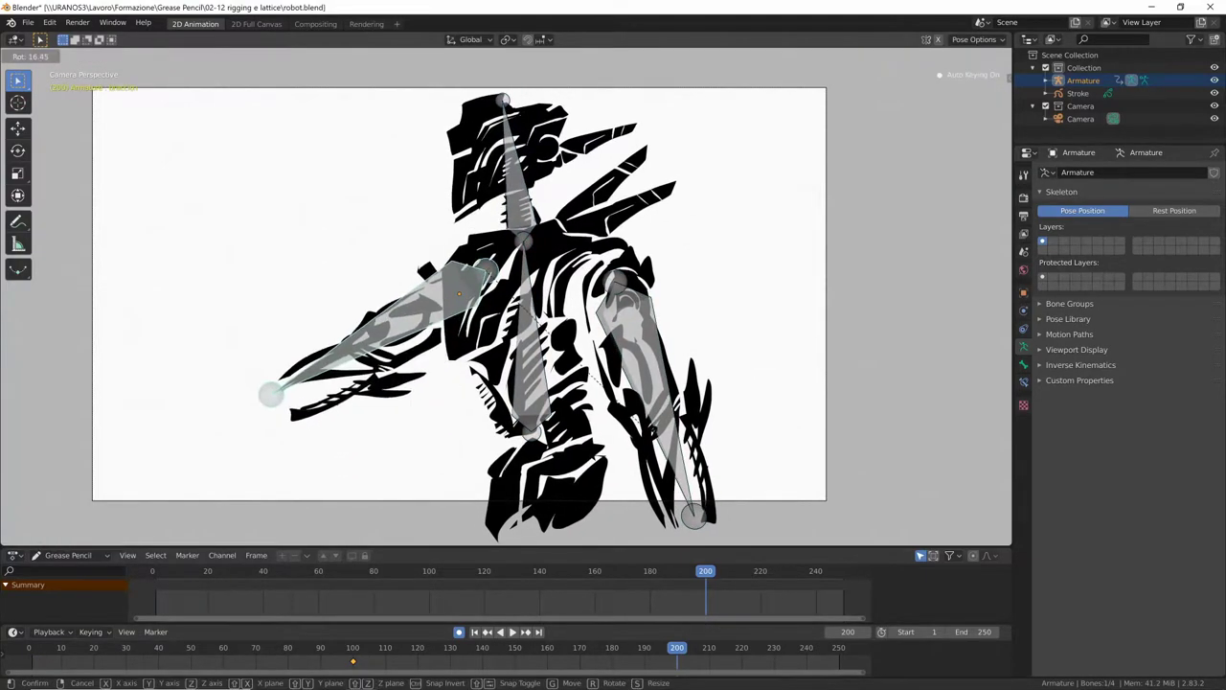
pyautogui.click(335, 307)
pyautogui.click(651, 392)
pyautogui.press('r')
pyautogui.click(737, 503)
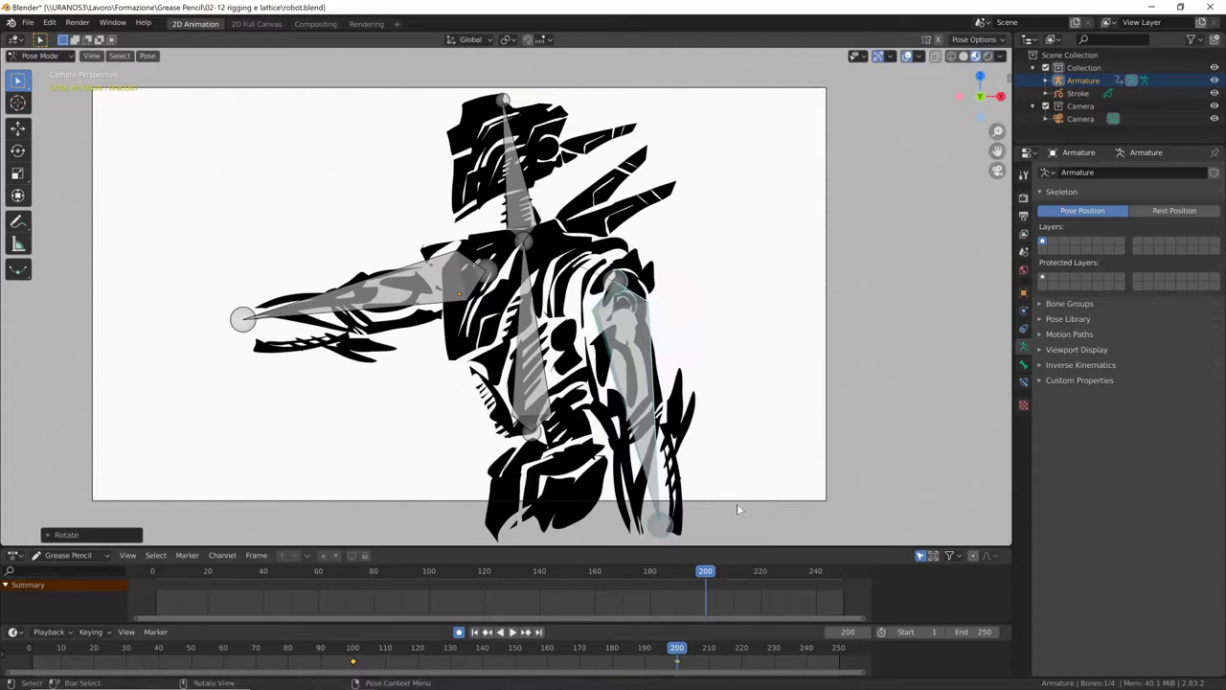
# Step: At frame 250, raise the arm and tilt the head and upper body left, then leave Pose Mode
pyautogui.press('space')
pyautogui.moveTo(678, 652); pyautogui.dragTo(838, 651)
pyautogui.press('space')
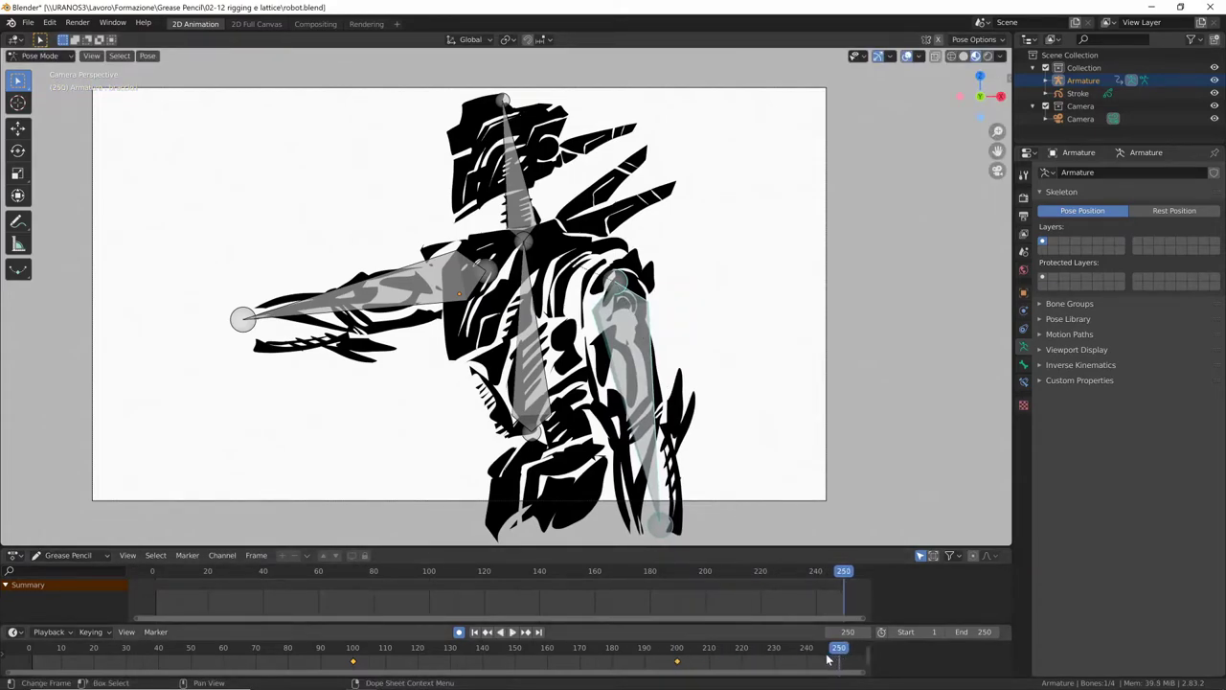
pyautogui.press('r')
pyautogui.click(752, 378)
pyautogui.click(525, 316)
pyautogui.press('r')
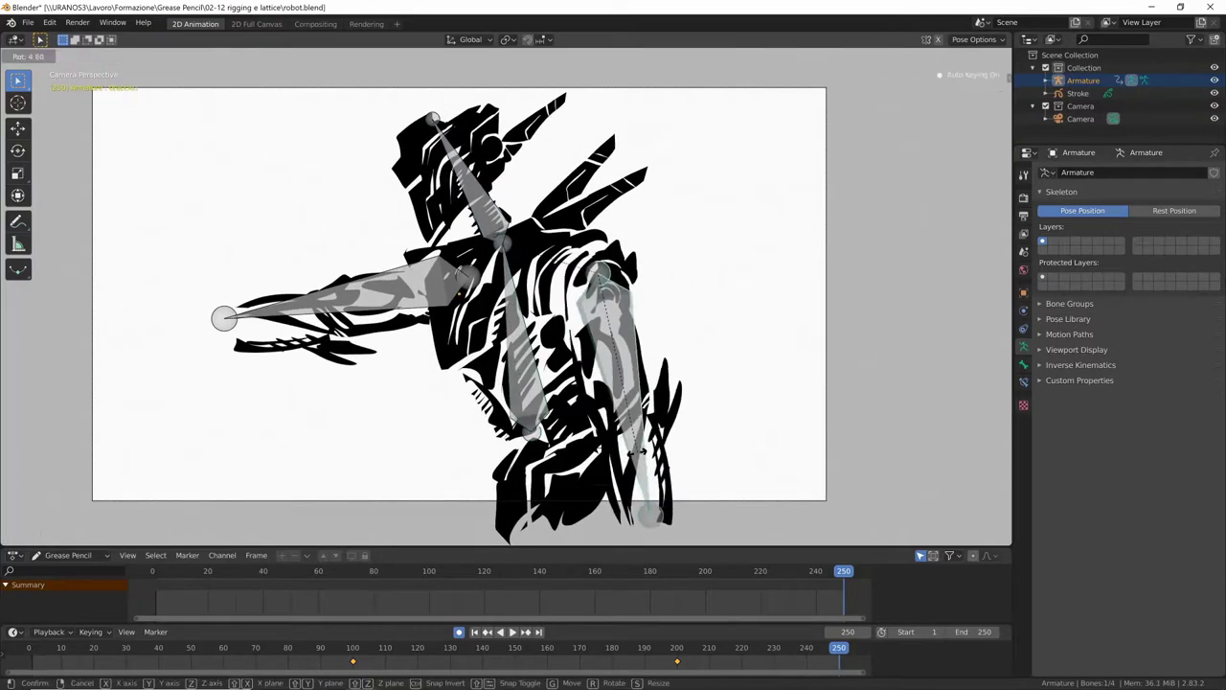
pyautogui.click(674, 538)
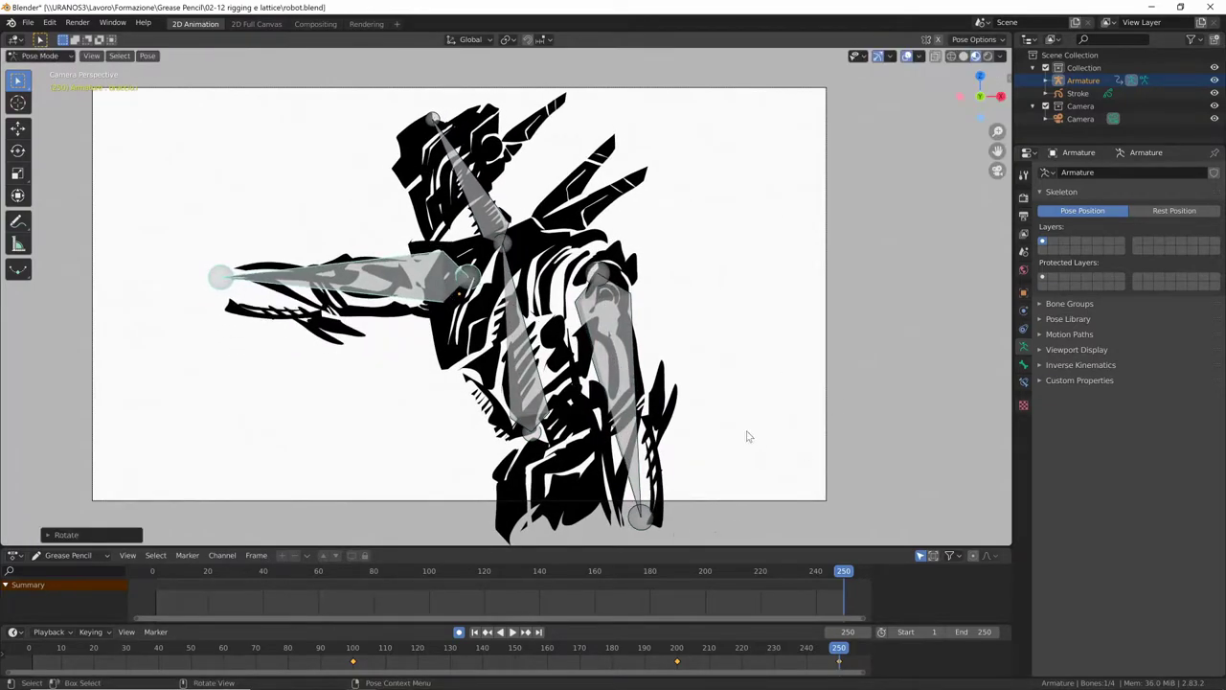
pyautogui.hotkey('ctrl', 'Tab')
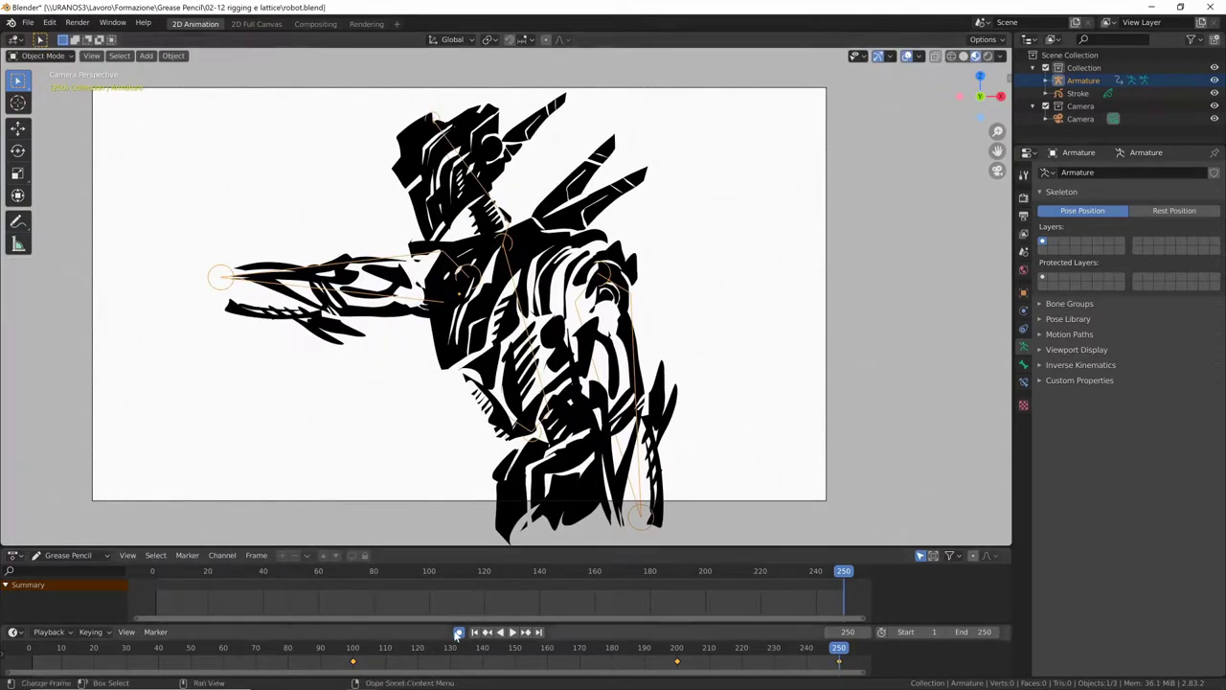
# Step: Play and scrub through the robot animation to preview it, then return to frame 1
pyautogui.click(811, 650)
pyautogui.press('space')
pyautogui.moveTo(811, 652); pyautogui.dragTo(38, 659)
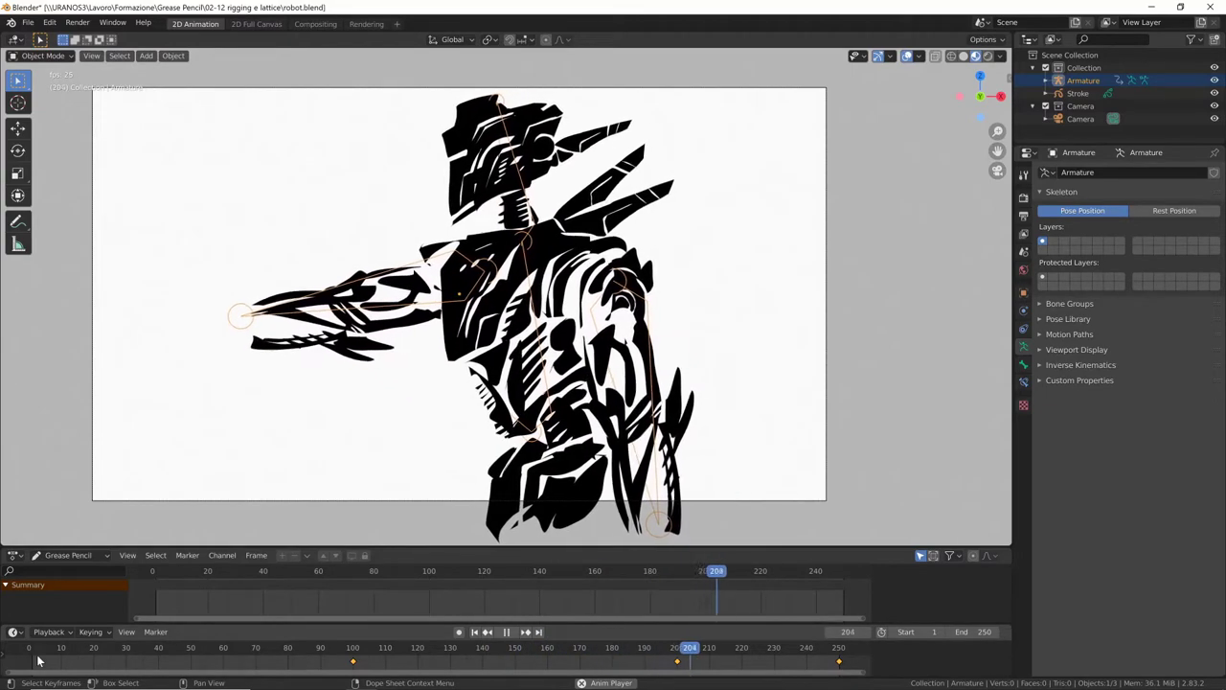
pyautogui.press('space')
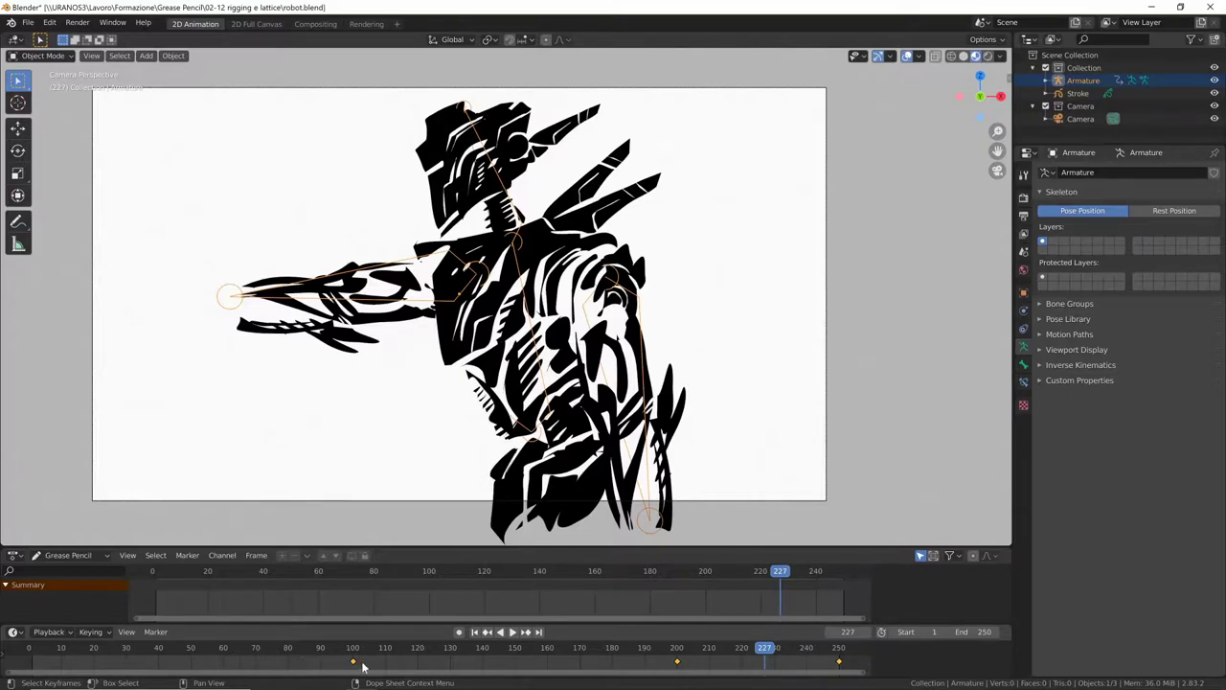
pyautogui.hotkey('shift', 'Left')
# Step: Scale the pose keyframes closer together twice and replay the retimed animation
pyautogui.press('s')
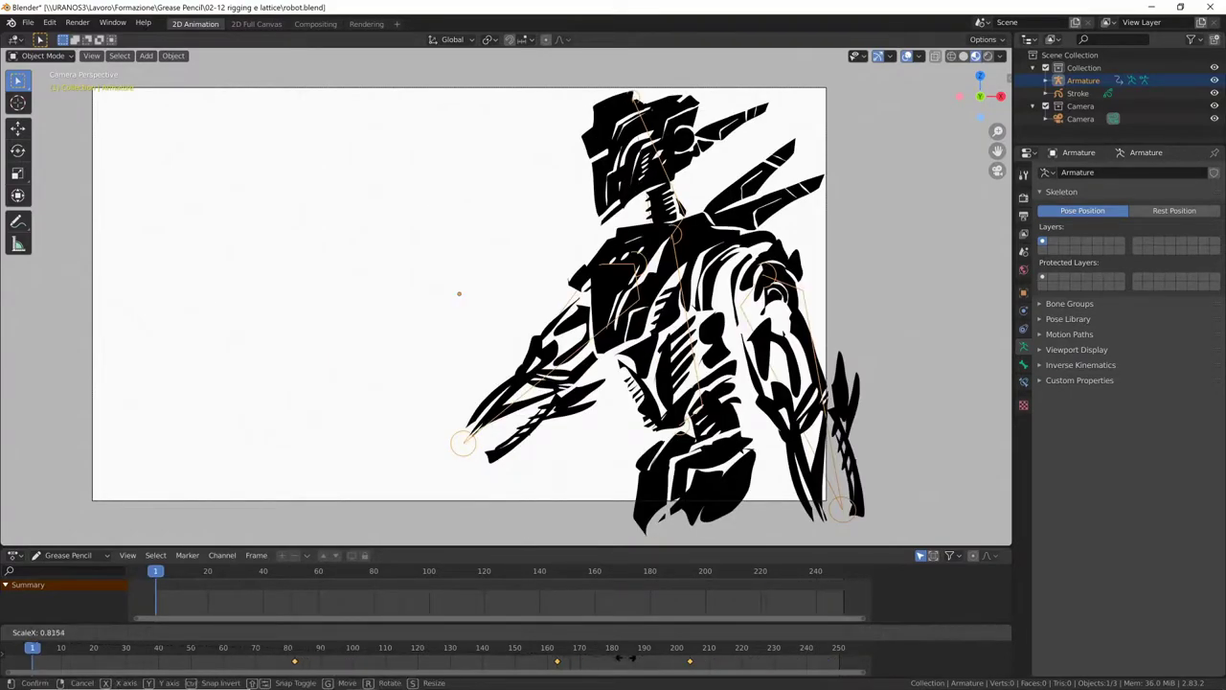
pyautogui.click(469, 661)
pyautogui.press('space')
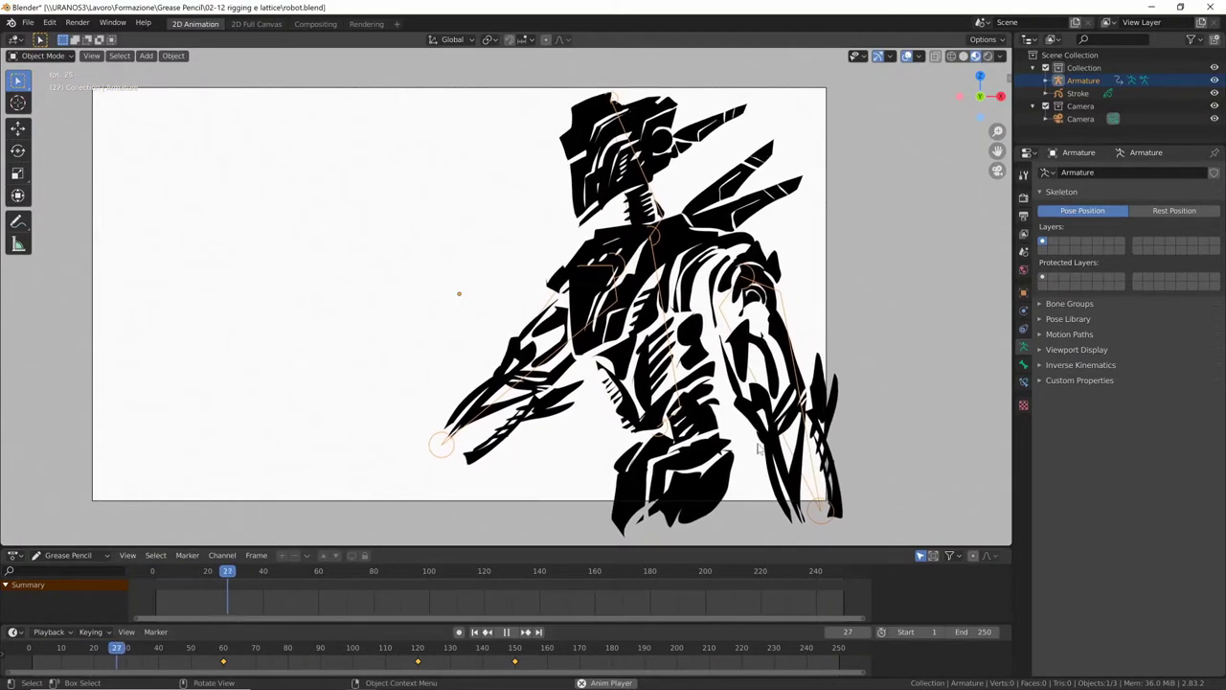
pyautogui.press('s')
pyautogui.click(460, 661)
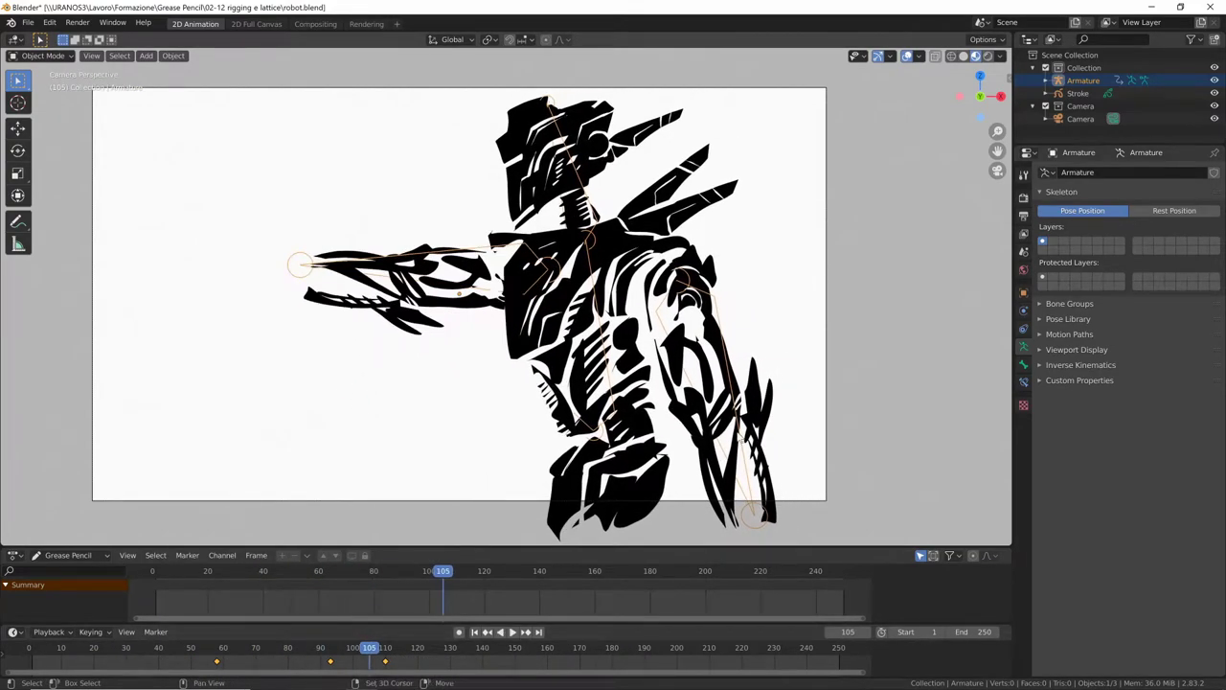
pyautogui.hotkey('shift', 'Left')
pyautogui.press('space')
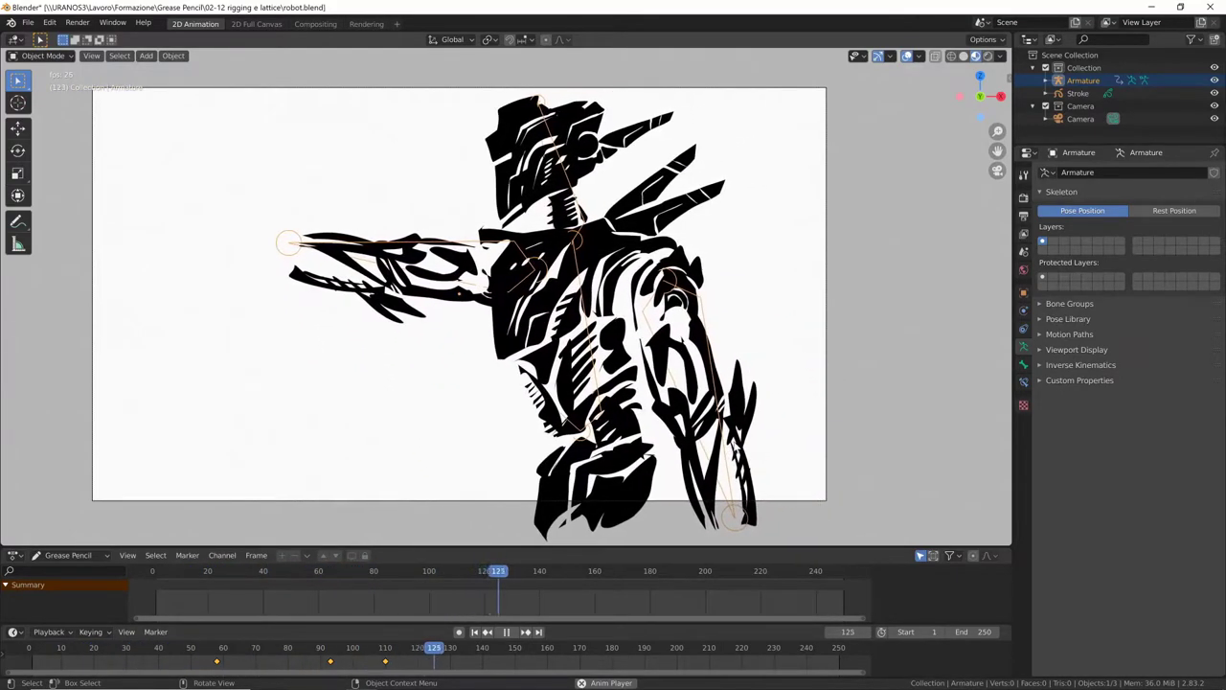
pyautogui.press('space')
# Step: Set the scene's end frame to 150
pyautogui.moveTo(470, 651); pyautogui.dragTo(515, 657)
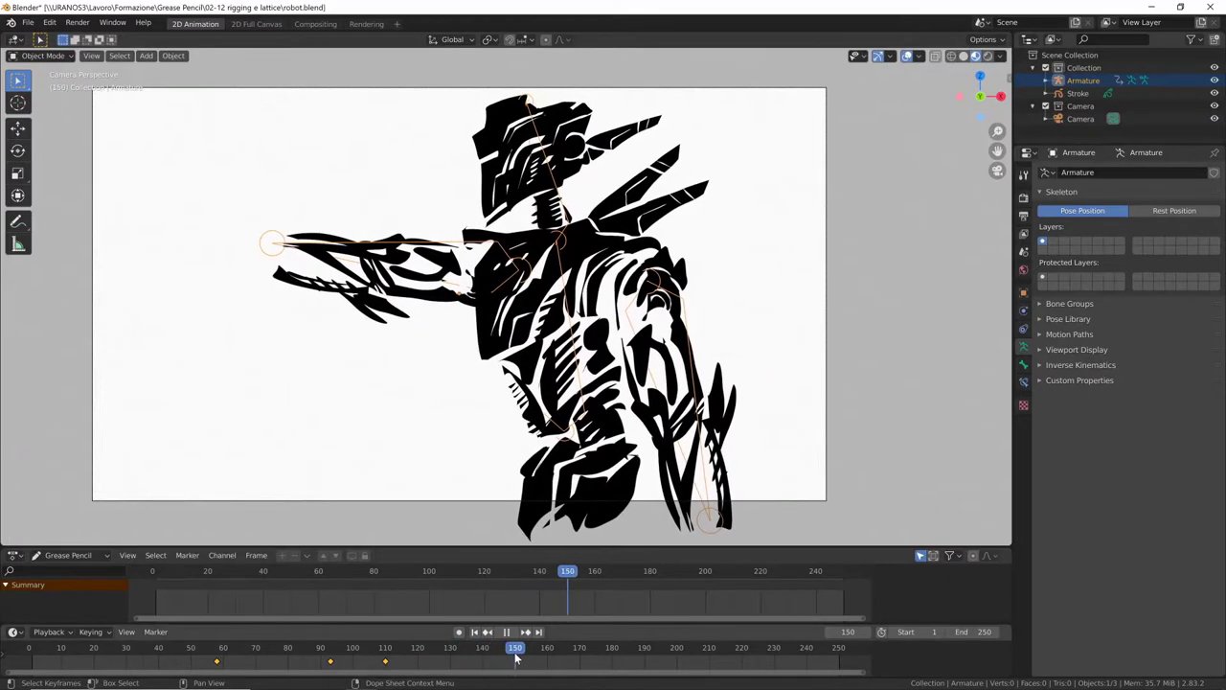
pyautogui.hotkey('ctrl', 'End')
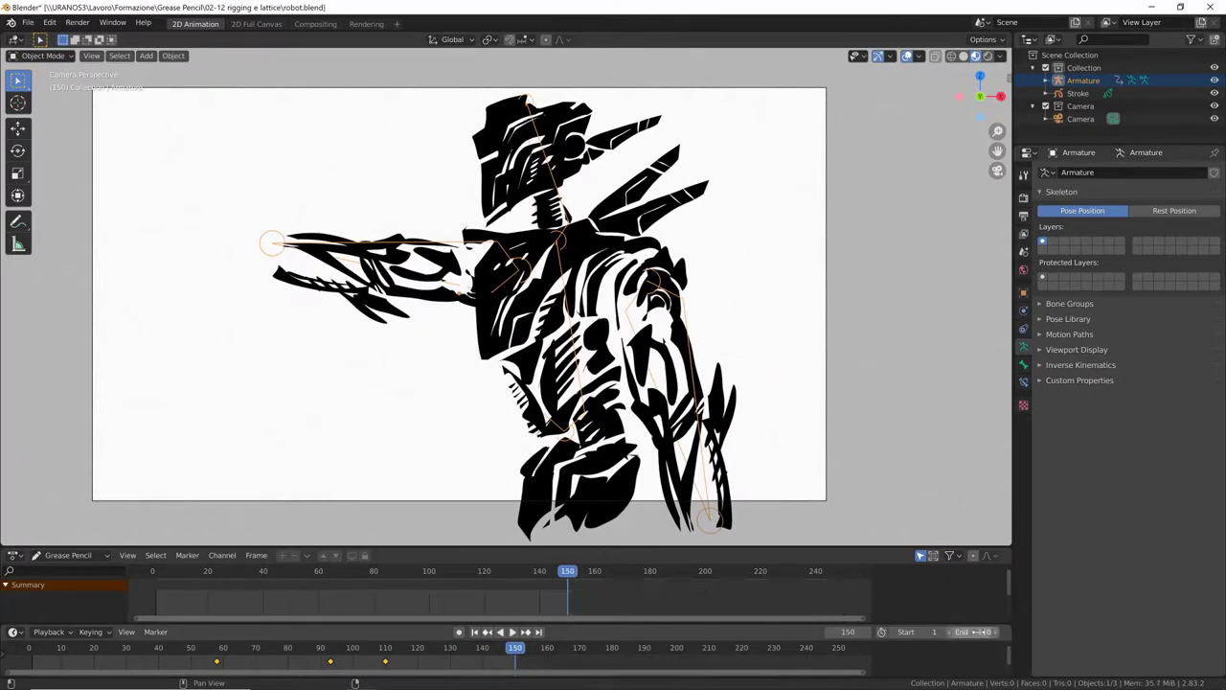
pyautogui.moveTo(524, 659)
pyautogui.mouseDown(button='middle')
pyautogui.moveTo(776, 661)
pyautogui.moveTo(760, 661)
pyautogui.mouseUp(button='middle')
# Step: Replay the retimed robot animation from frame 1 and scrub back near the start
pyautogui.hotkey('shift', 'Left')
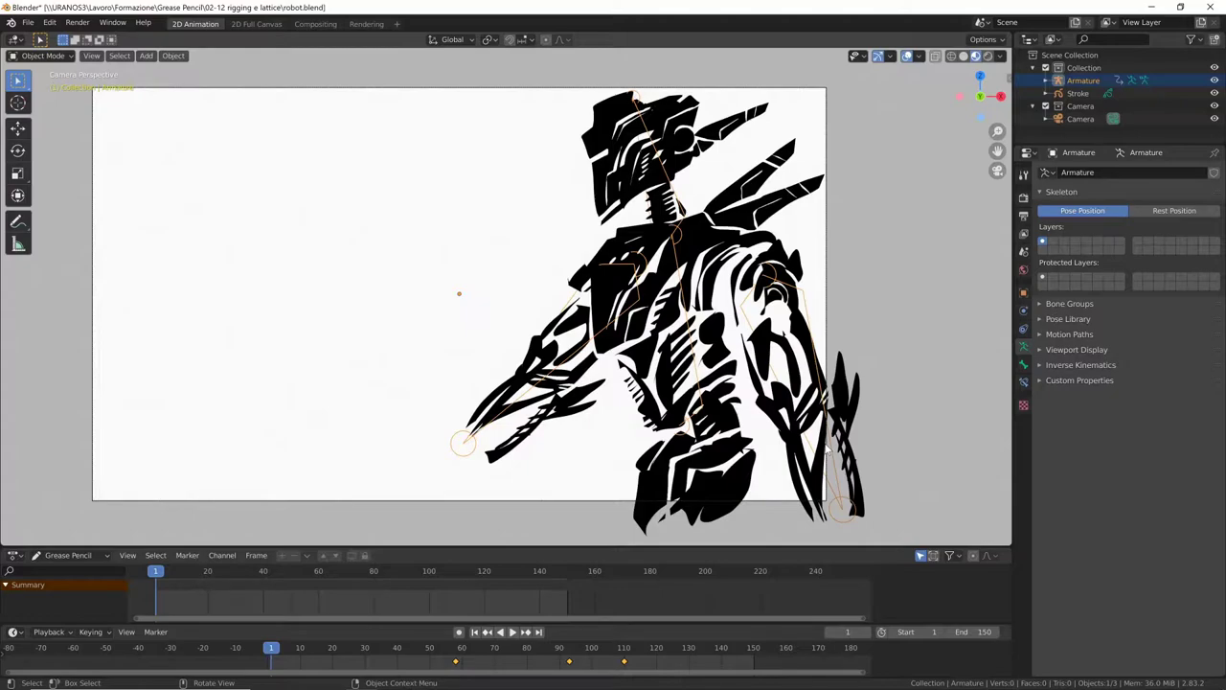
pyautogui.press('space')
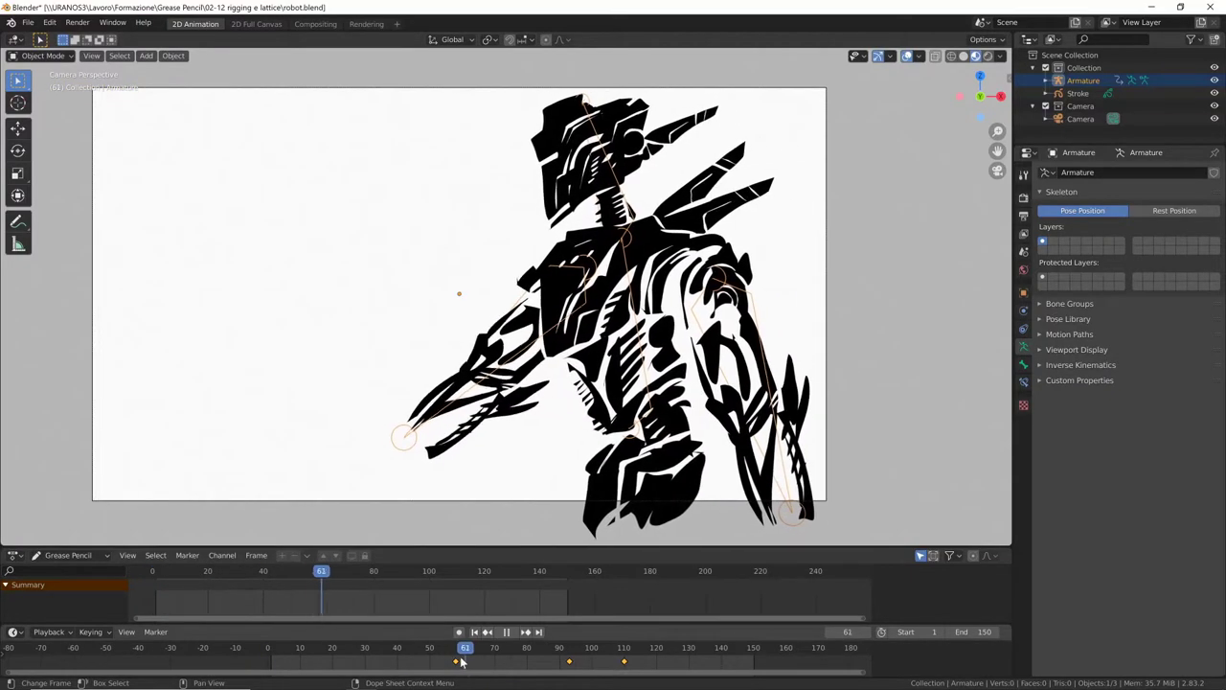
pyautogui.moveTo(572, 657)
pyautogui.mouseDown()
pyautogui.moveTo(274, 664)
pyautogui.moveTo(597, 659)
pyautogui.moveTo(317, 655)
pyautogui.moveTo(453, 656)
pyautogui.mouseUp()
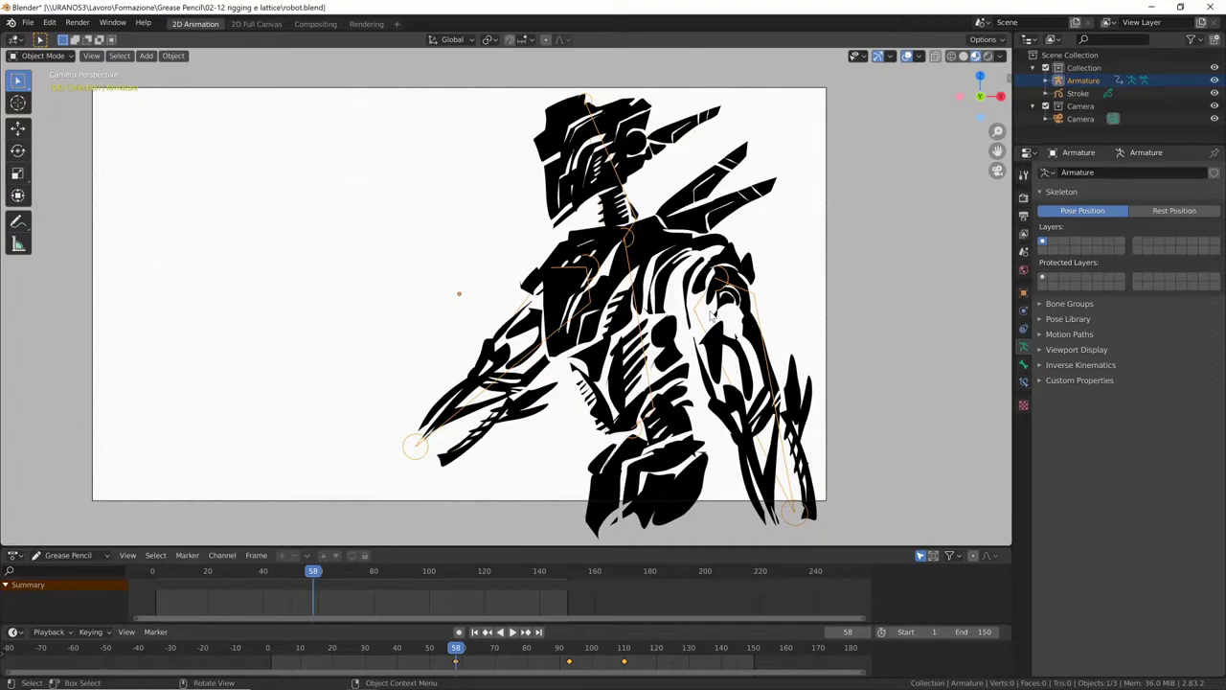
pyautogui.hotkey('shift', 'Left')
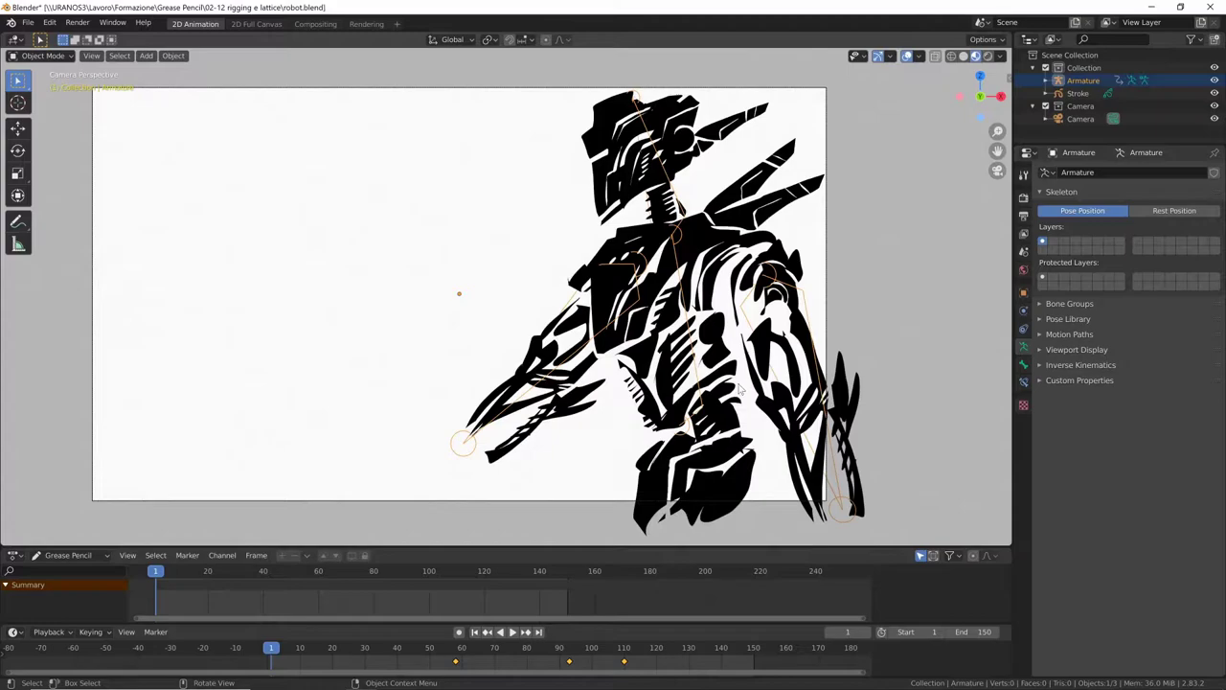
# Step: Add a Lattice object and set its U, V and W resolution to 3
pyautogui.hotkey('shift', 'a')
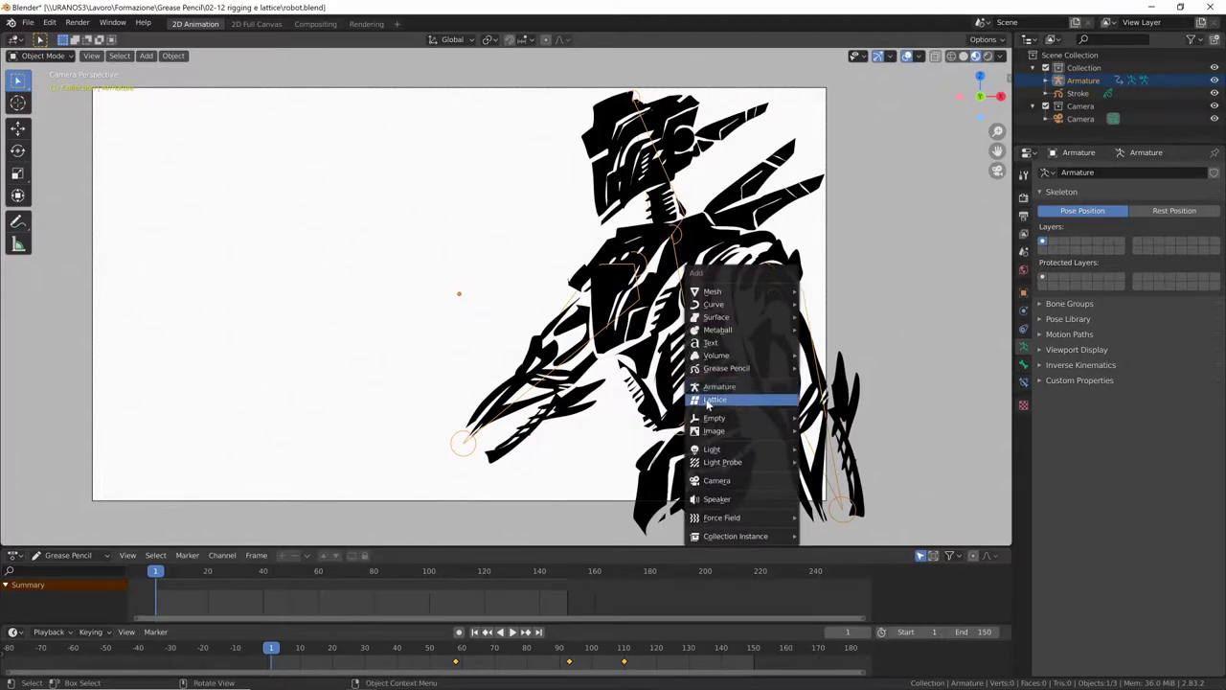
pyautogui.click(718, 400)
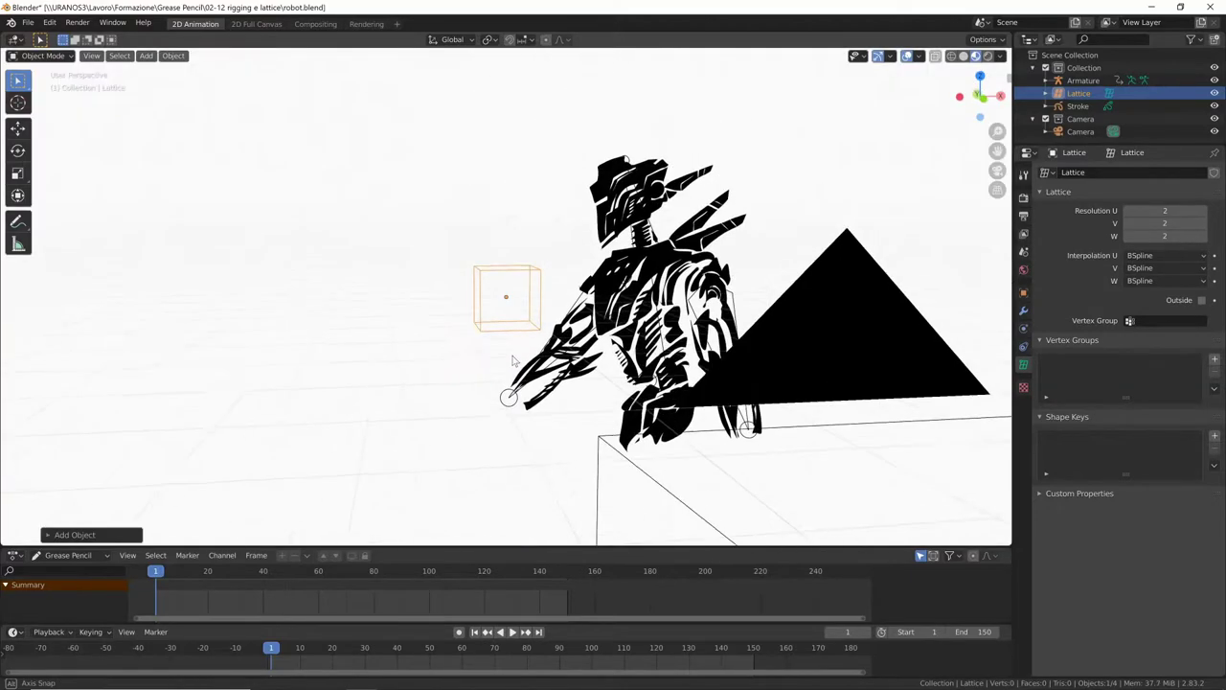
pyautogui.moveTo(496, 350); pyautogui.dragTo(575, 355, button='middle')
pyautogui.scroll(4, 686, 444)
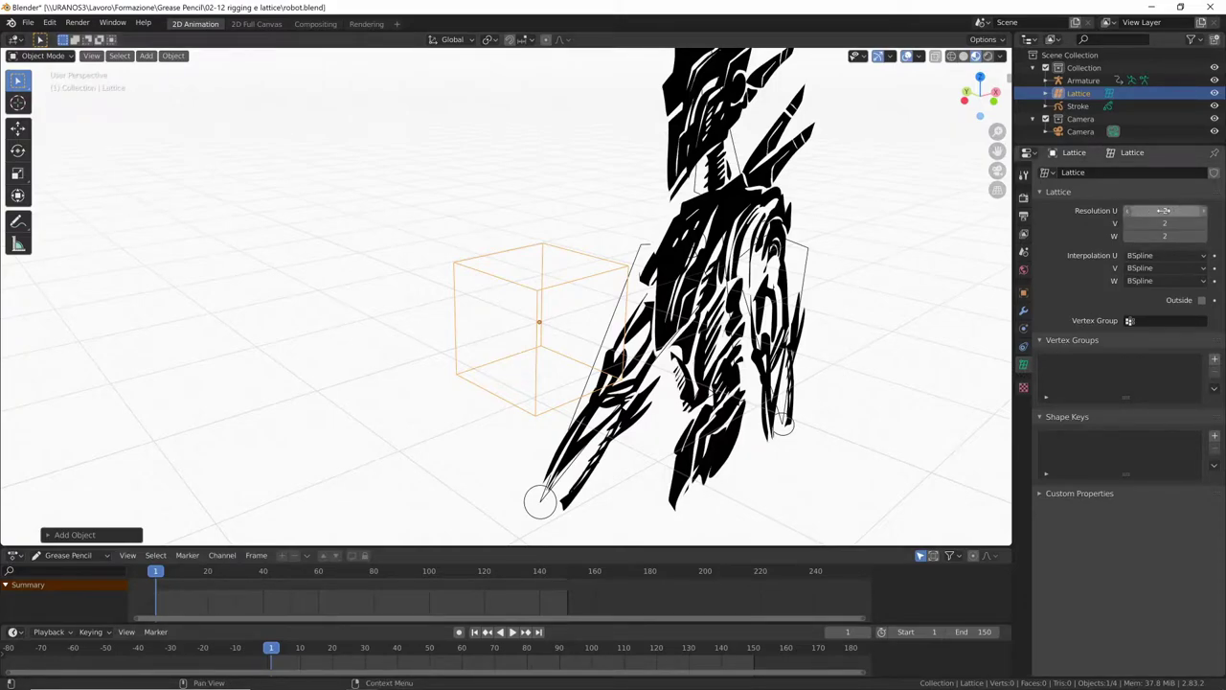
pyautogui.click(1205, 213)
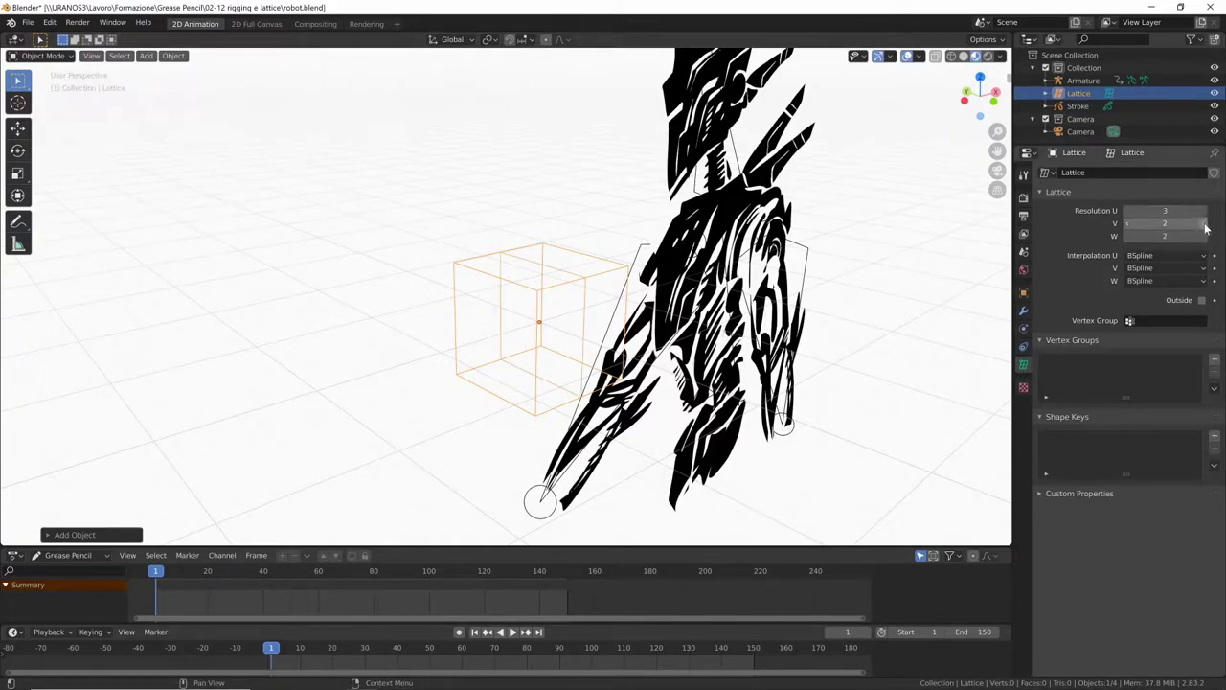
pyautogui.click(1205, 225)
pyautogui.click(1204, 238)
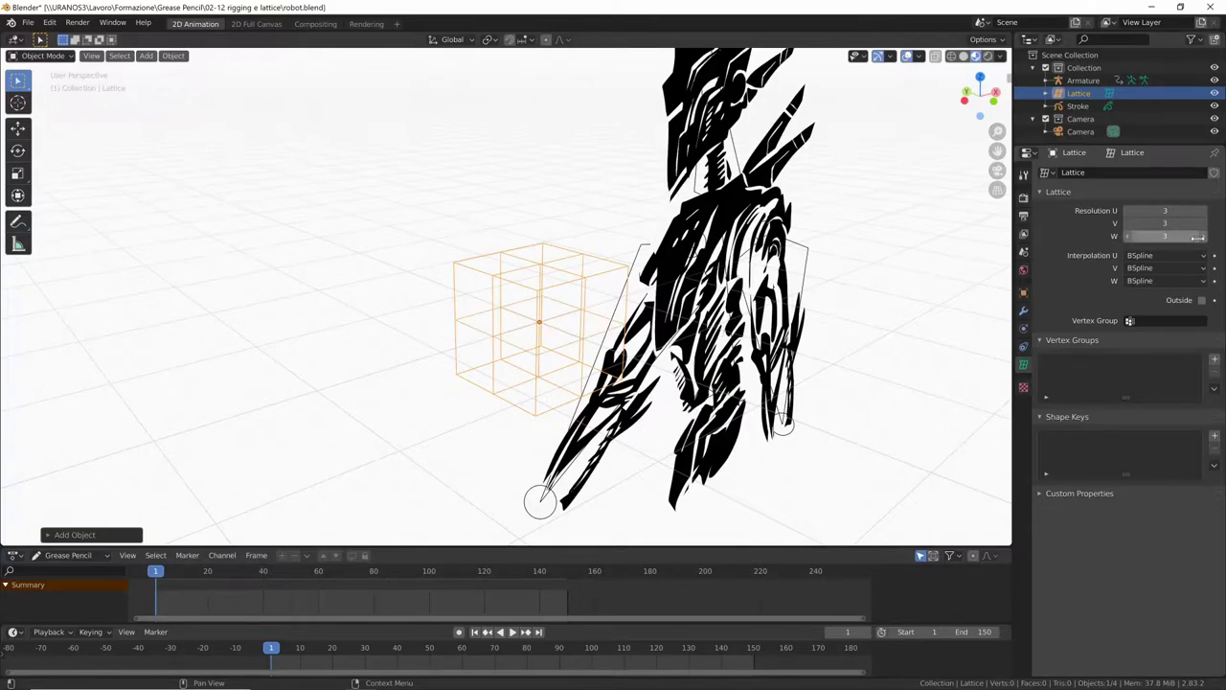
pyautogui.moveTo(889, 395)
pyautogui.mouseDown(button='middle')
pyautogui.moveTo(889, 378)
pyautogui.moveTo(541, 347)
pyautogui.moveTo(548, 305)
pyautogui.mouseUp(button='middle')
pyautogui.press('Tab')
pyautogui.moveTo(479, 269)
pyautogui.mouseDown(button='middle')
pyautogui.moveTo(550, 341)
pyautogui.moveTo(538, 339)
pyautogui.mouseUp(button='middle')
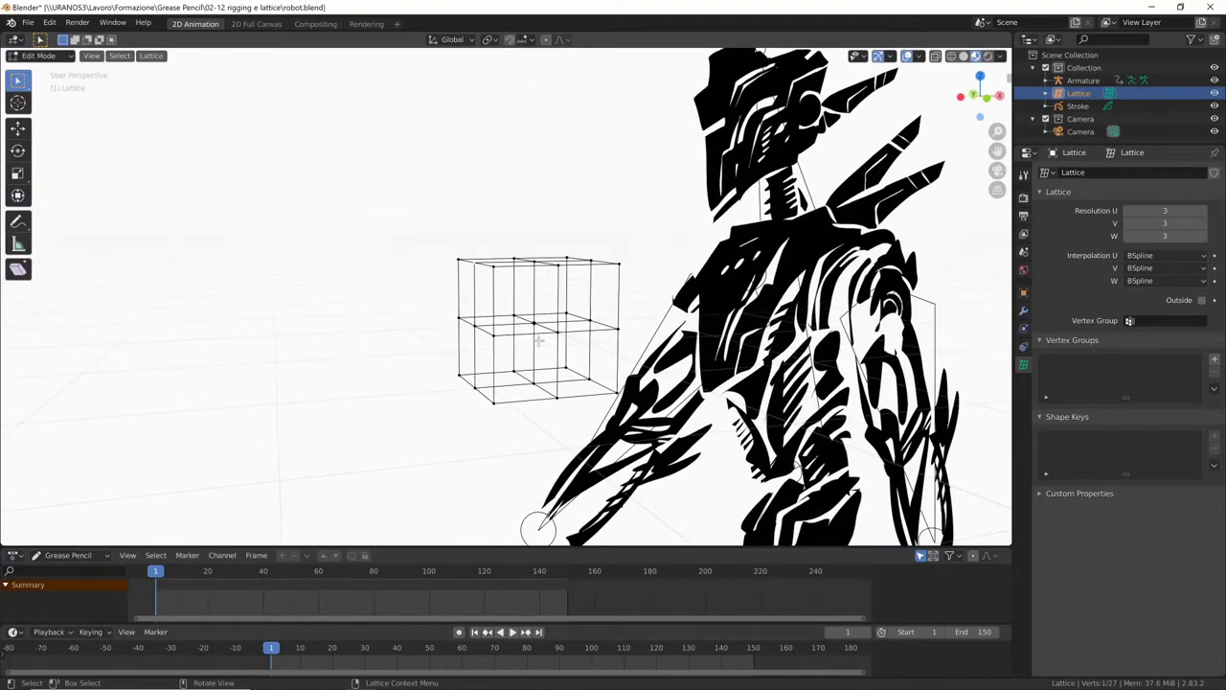
pyautogui.press('g')
pyautogui.click(482, 309)
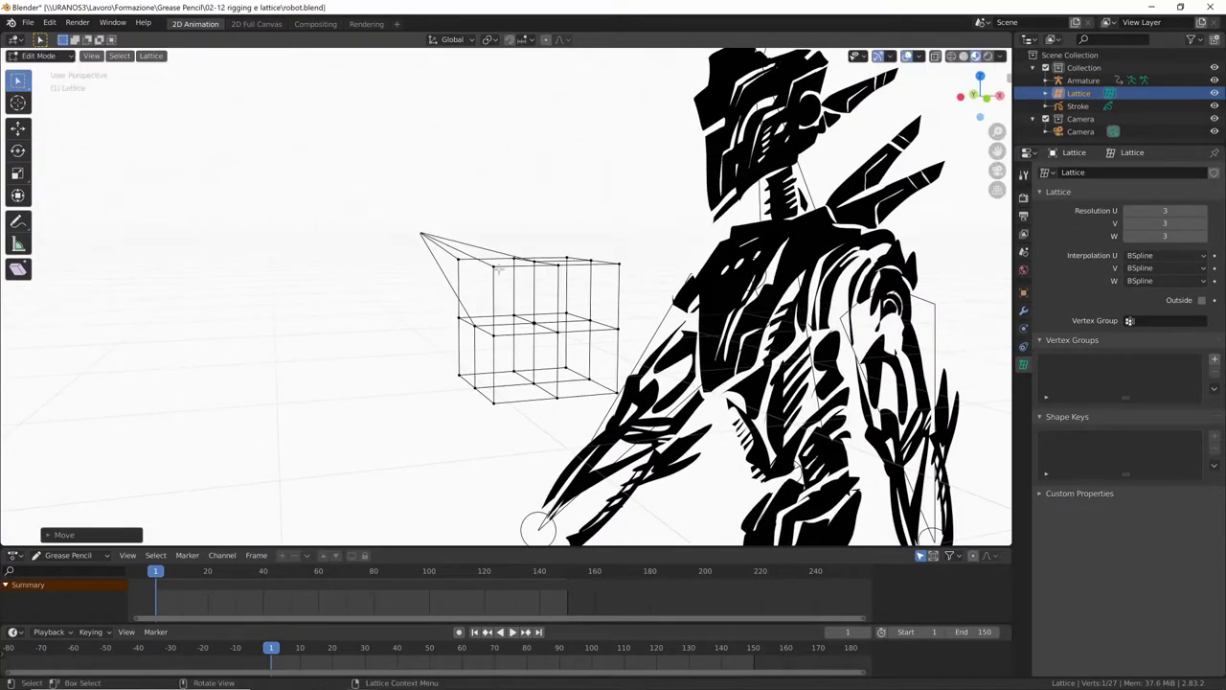
pyautogui.moveTo(538, 303); pyautogui.dragTo(643, 287, button='middle')
pyautogui.press('g')
pyautogui.click(731, 222)
pyautogui.moveTo(731, 221); pyautogui.dragTo(543, 277, button='middle')
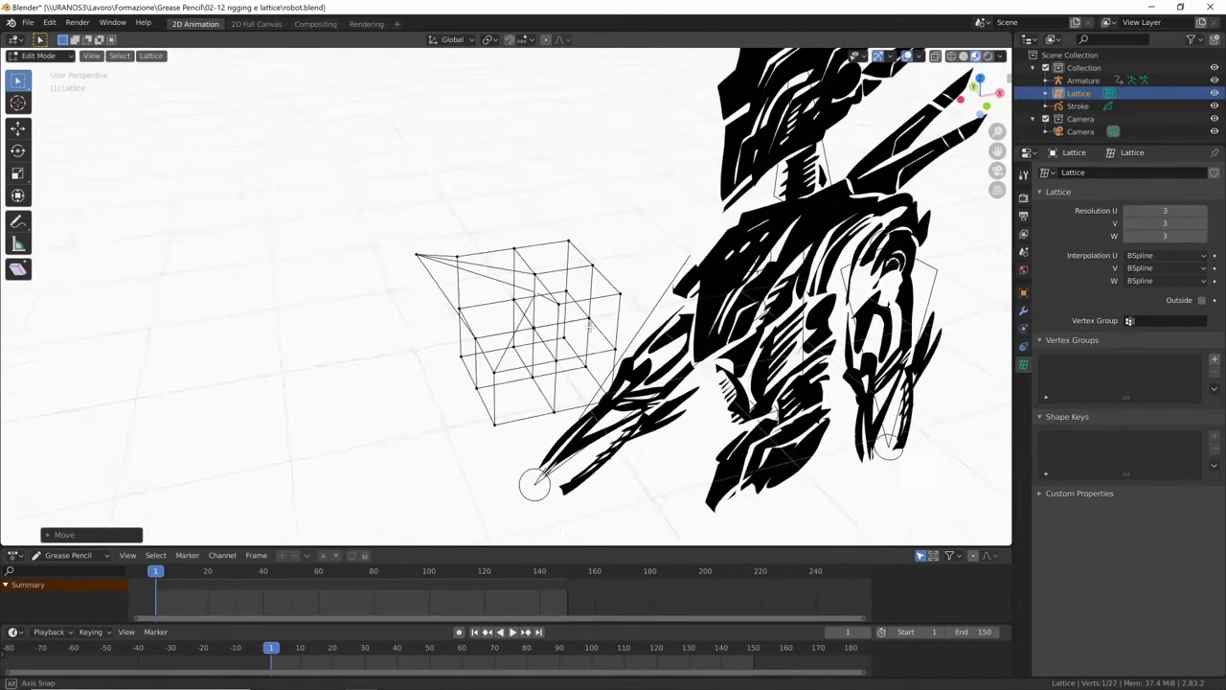
pyautogui.press('g')
pyautogui.moveTo(553, 213); pyautogui.dragTo(653, 259, button='middle')
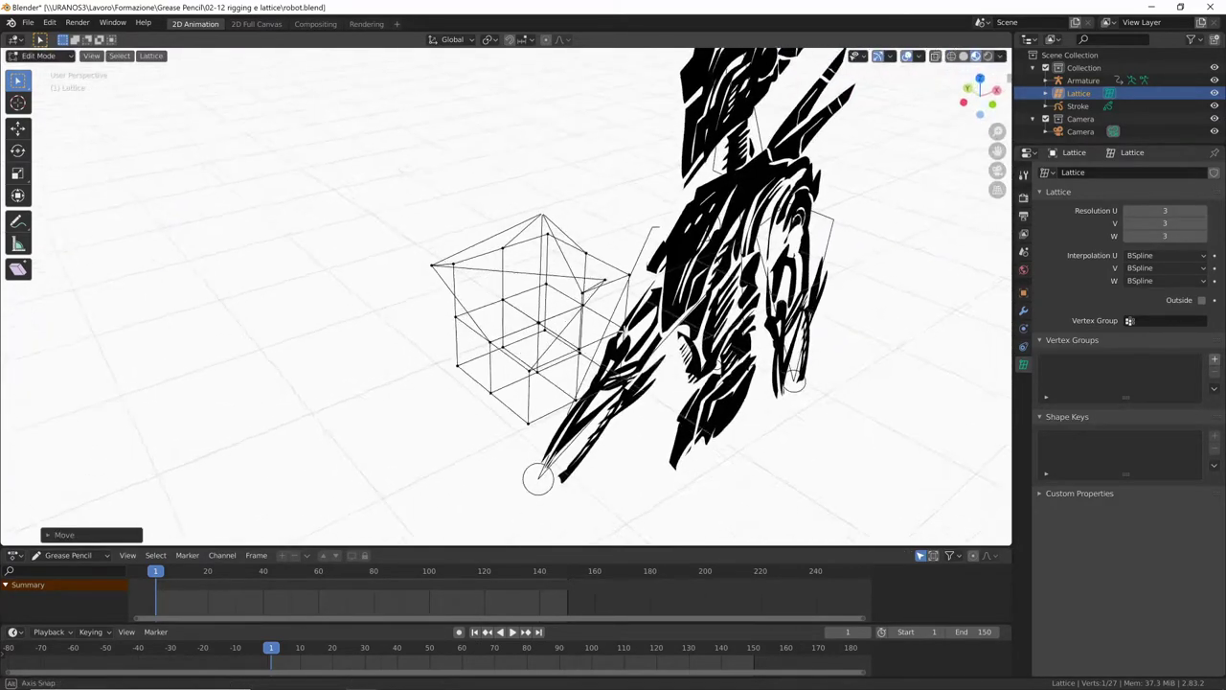
pyautogui.press('g')
pyautogui.click(686, 195)
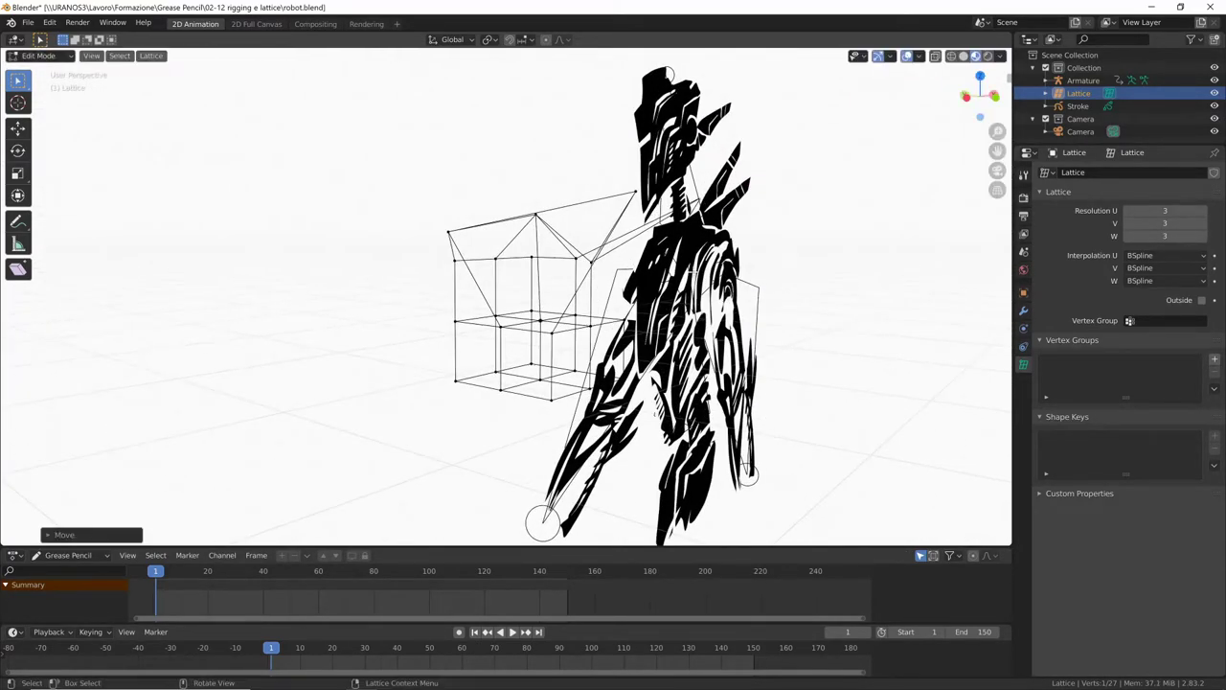
pyautogui.scroll(3, 686, 194)
pyautogui.moveTo(686, 195); pyautogui.dragTo(576, 449, button='middle')
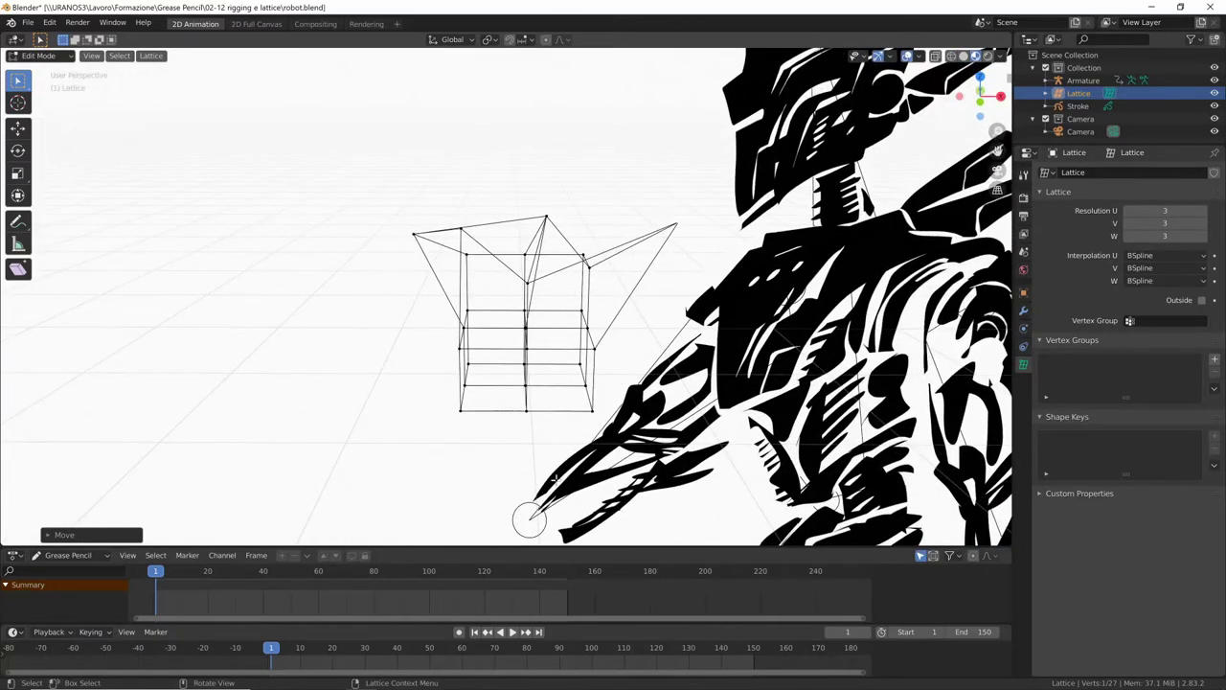
pyautogui.hotkey('ctrl', 'z')
pyautogui.hotkey('ctrl', 'z')
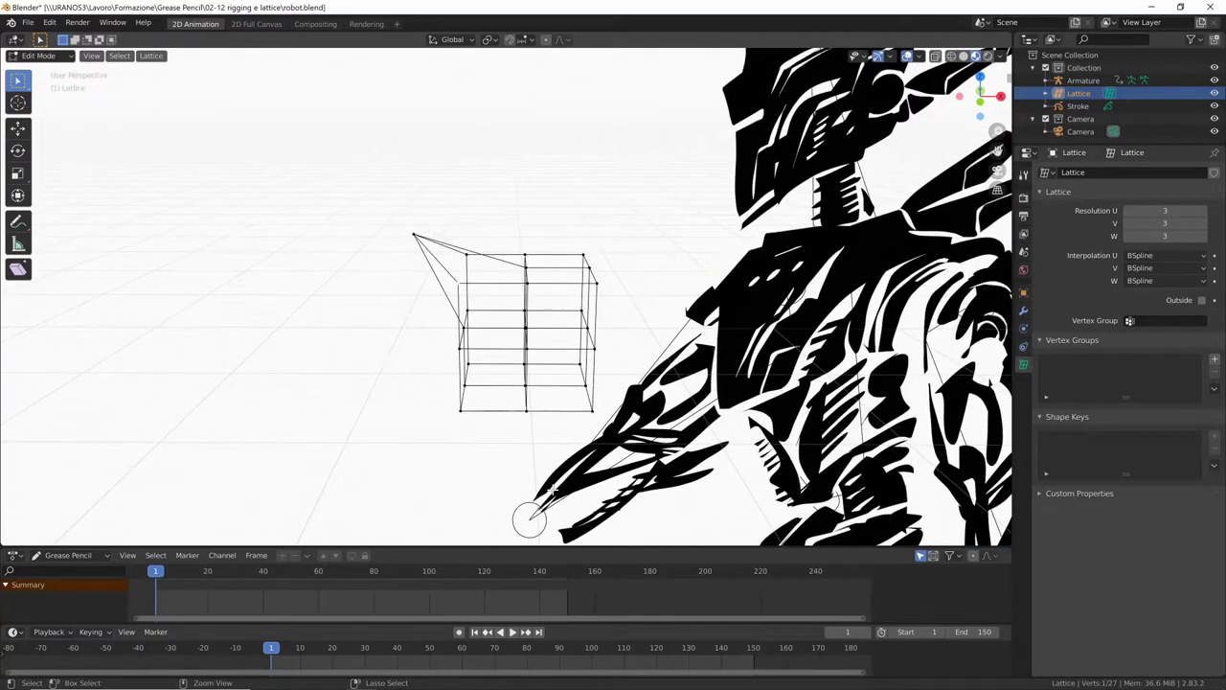
pyautogui.hotkey('ctrl', 'z')
pyautogui.moveTo(630, 433); pyautogui.dragTo(985, 308, button='middle')
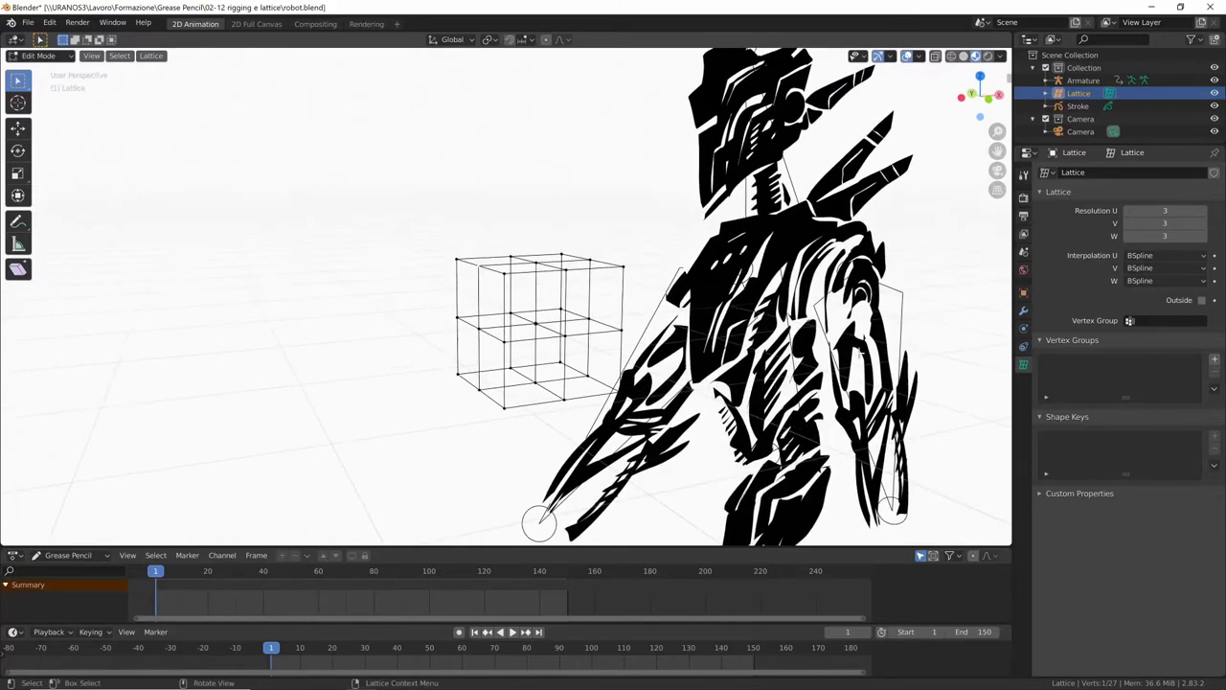
pyautogui.moveTo(950, 399)
pyautogui.mouseDown(button='middle')
pyautogui.moveTo(849, 389)
pyautogui.moveTo(859, 398)
pyautogui.mouseUp(button='middle')
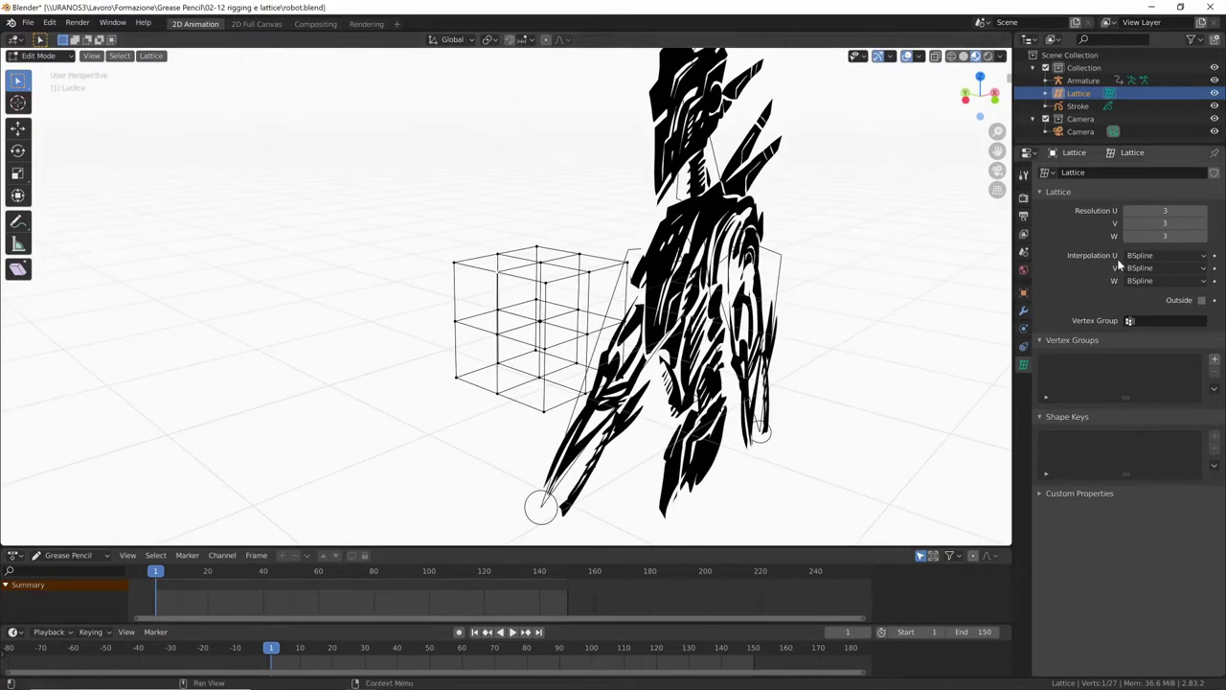
pyautogui.press('Tab')
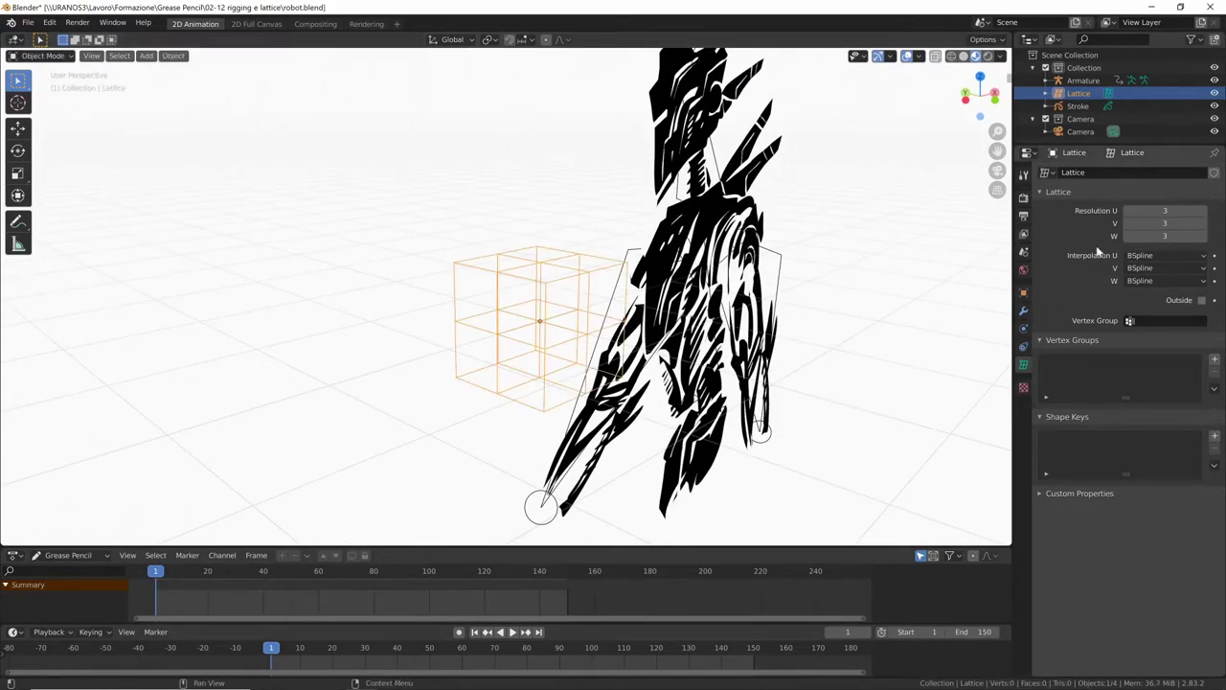
# Step: Adjust the lattice resolution, flattening it to a single layer in V
pyautogui.click(1128, 209)
pyautogui.click(1202, 209)
pyautogui.click(1128, 236)
pyautogui.click(1126, 224)
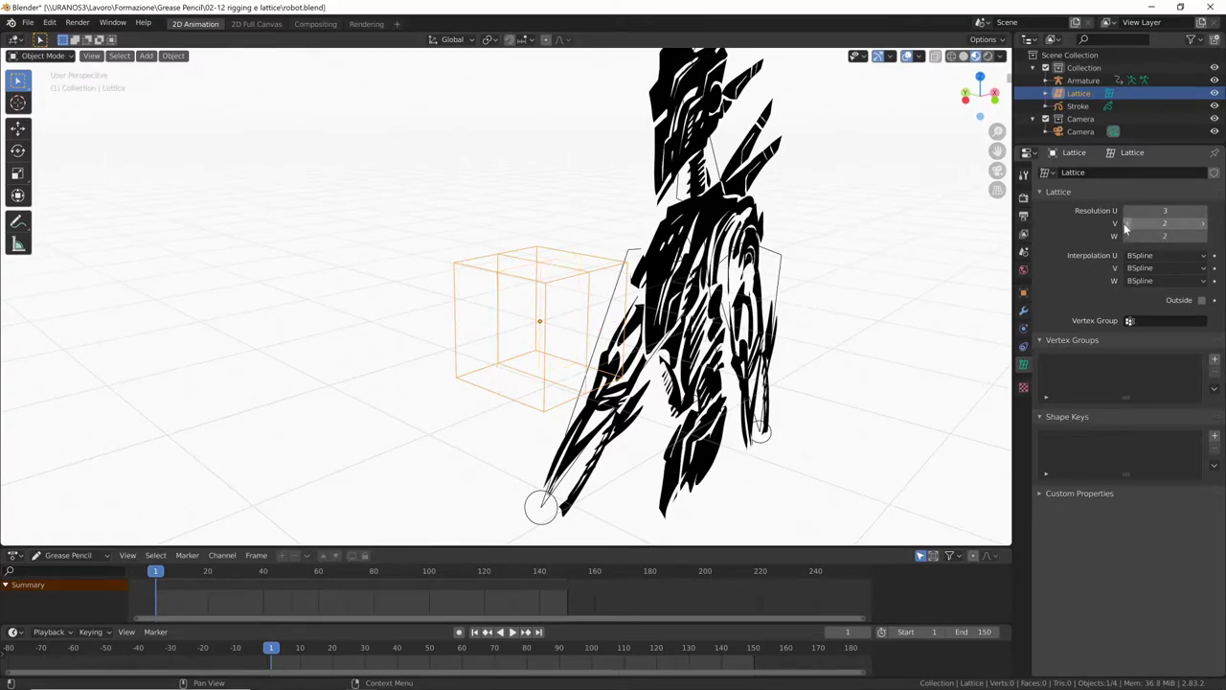
pyautogui.click(1124, 223)
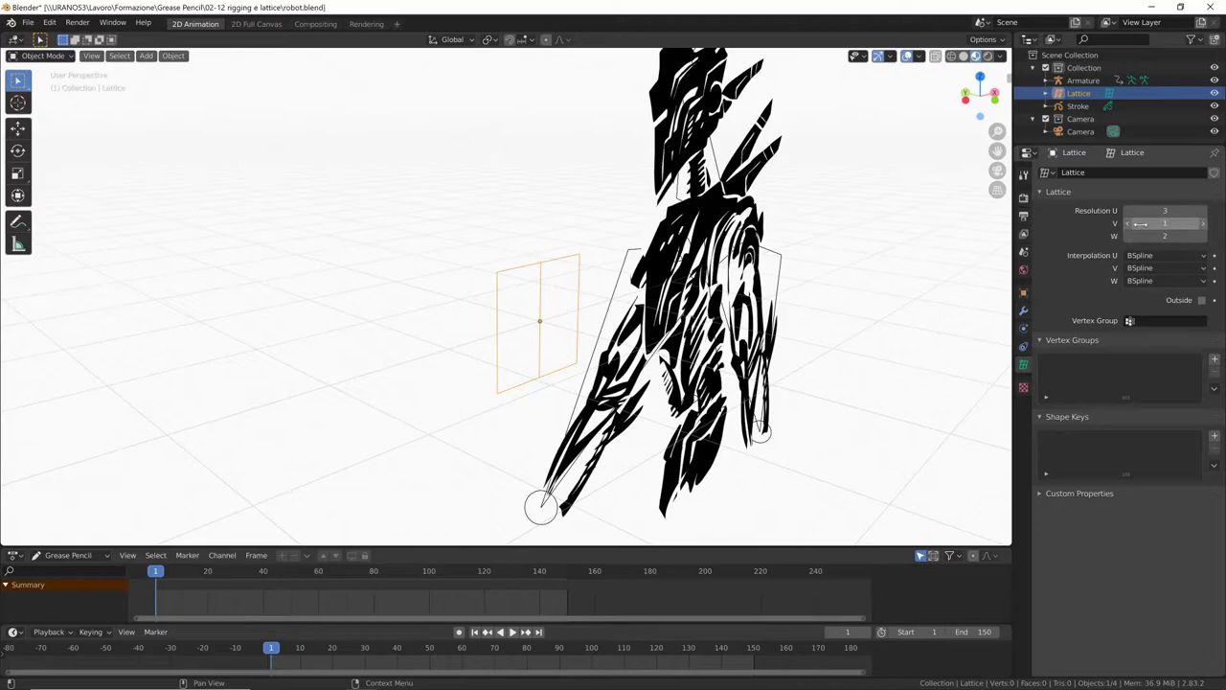
pyautogui.click(1202, 223)
pyautogui.click(1203, 224)
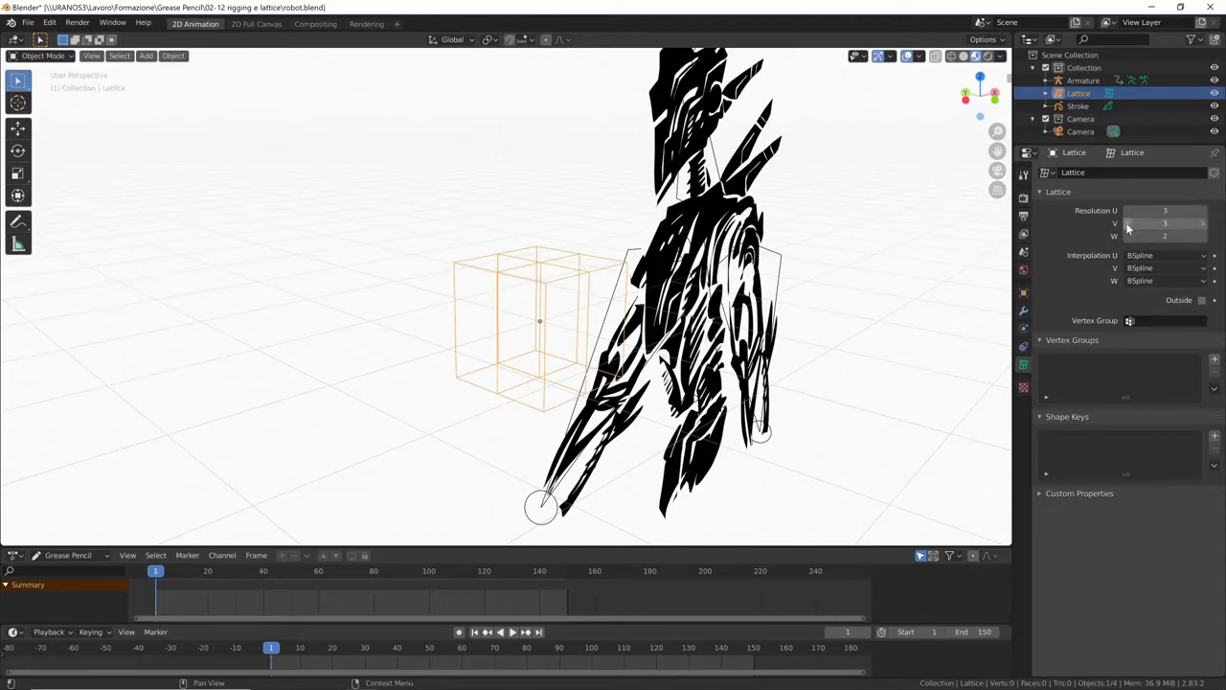
pyautogui.click(1125, 222)
pyautogui.click(1127, 222)
# Step: In camera view, move, enlarge and tilt the lattice about 15° over the robot's torso
pyautogui.press('KP_0')
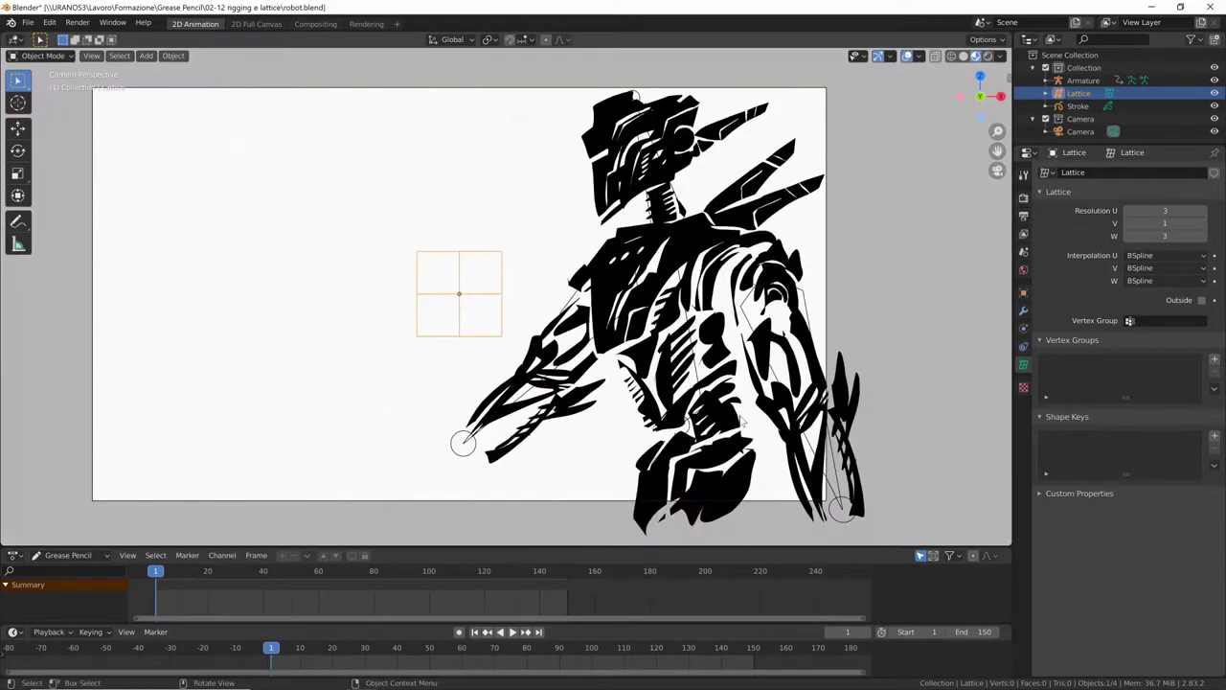
pyautogui.press('g')
pyautogui.click(741, 367)
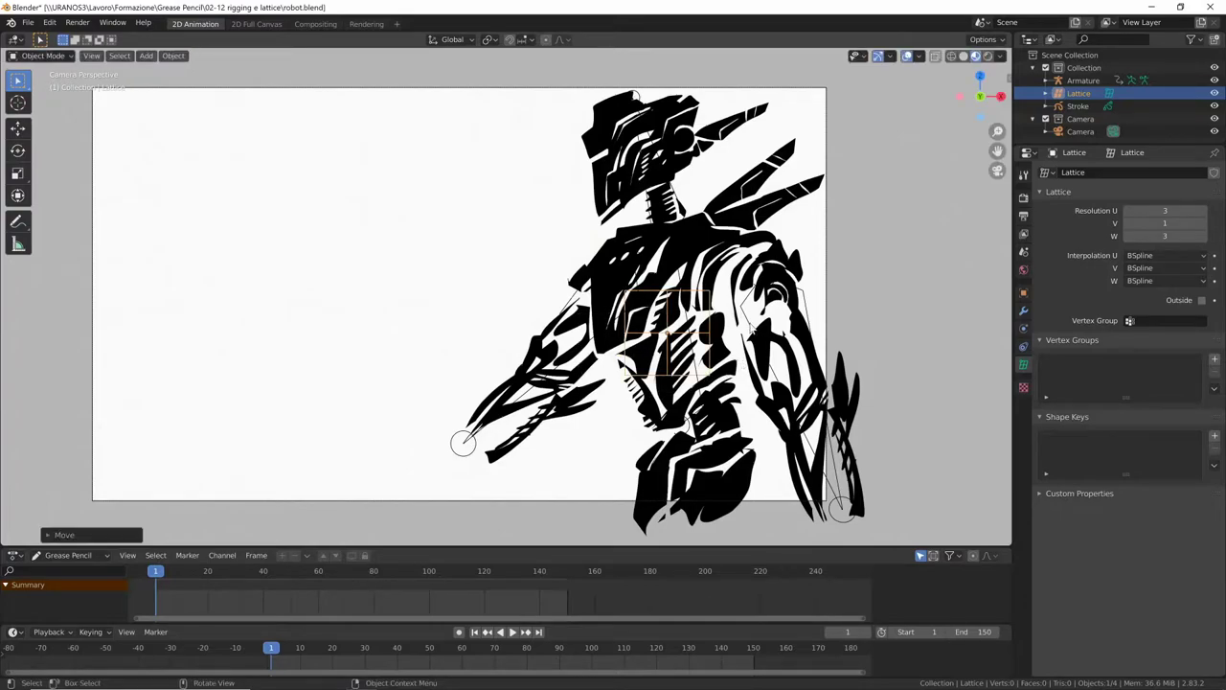
pyautogui.press('s')
pyautogui.click(969, 204)
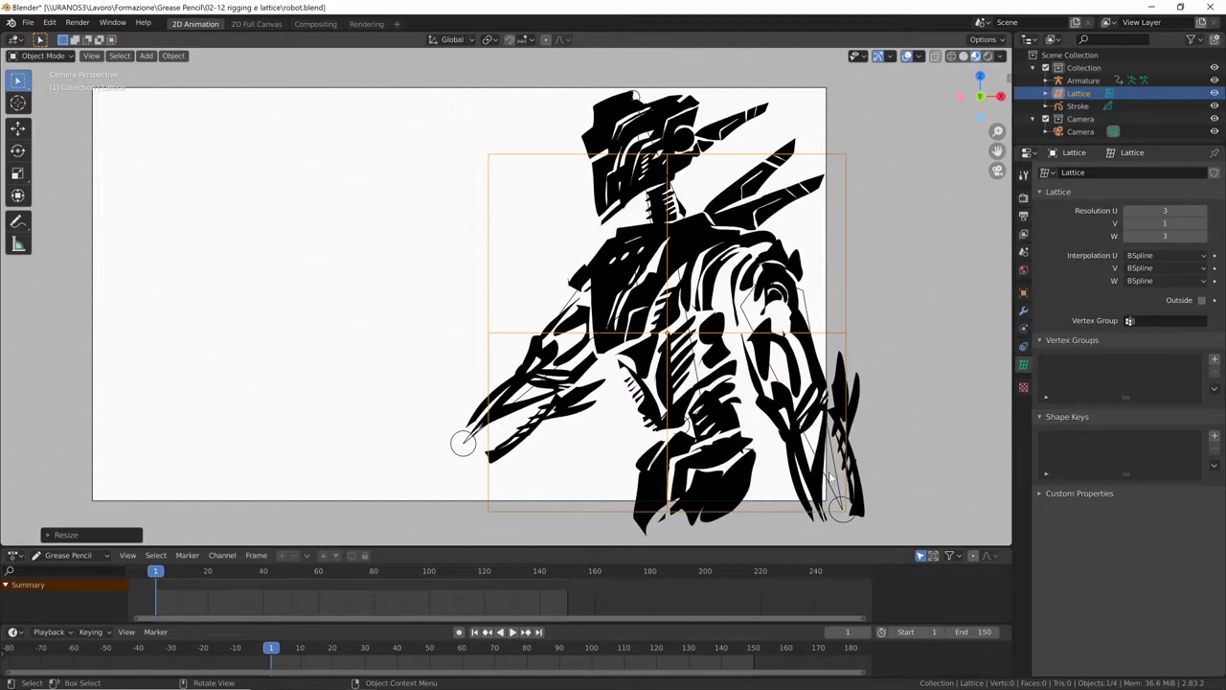
pyautogui.press('r')
pyautogui.press('Return')
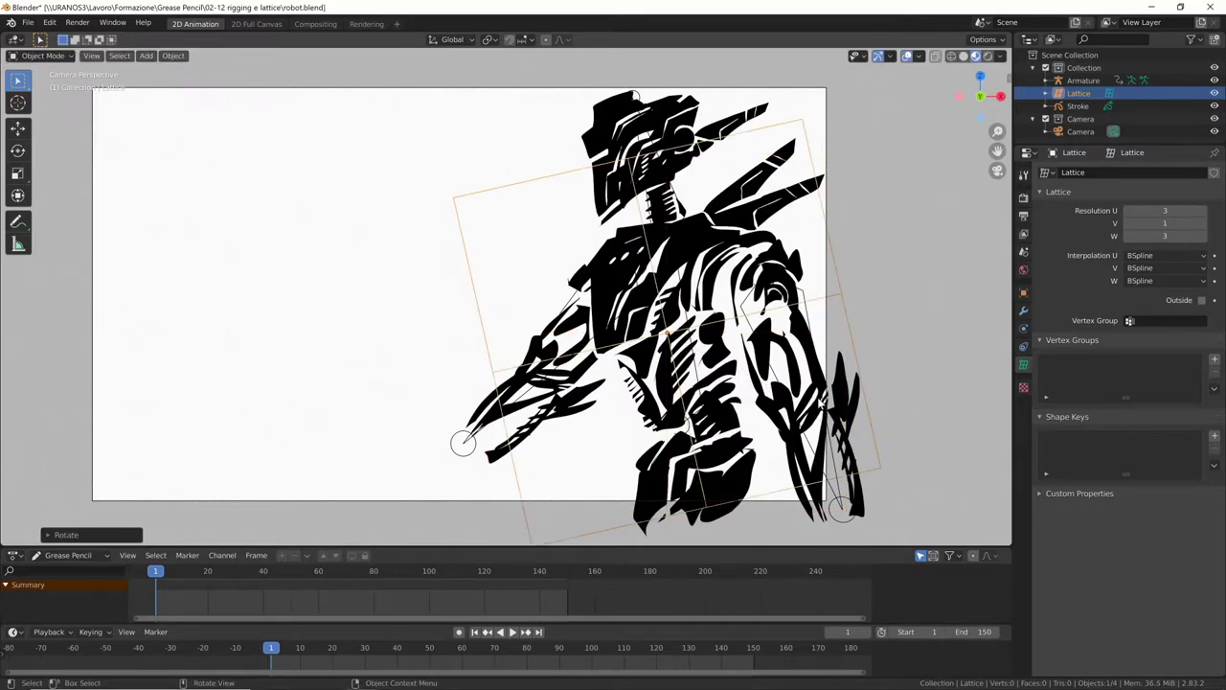
pyautogui.press('g')
pyautogui.press('Return')
# Step: Resize the lattice uniformly to cover the robot and set its U and W resolution to 4
pyautogui.press('s')
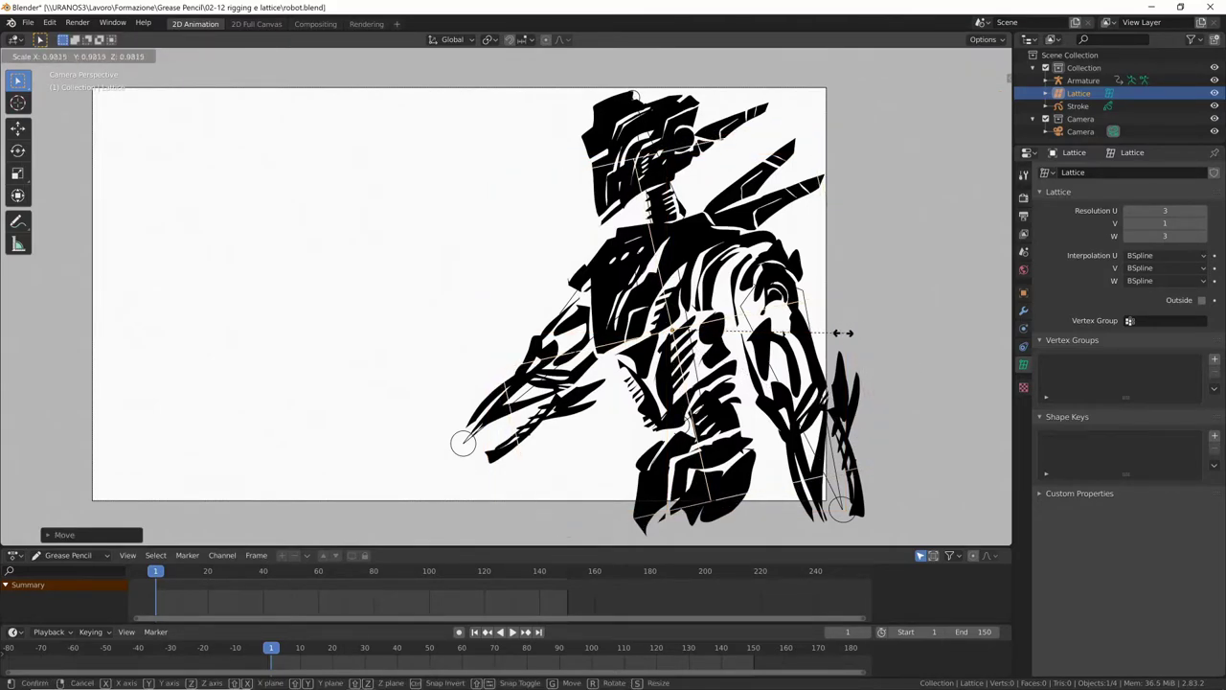
pyautogui.press('x')
pyautogui.press('z')
pyautogui.press('Return')
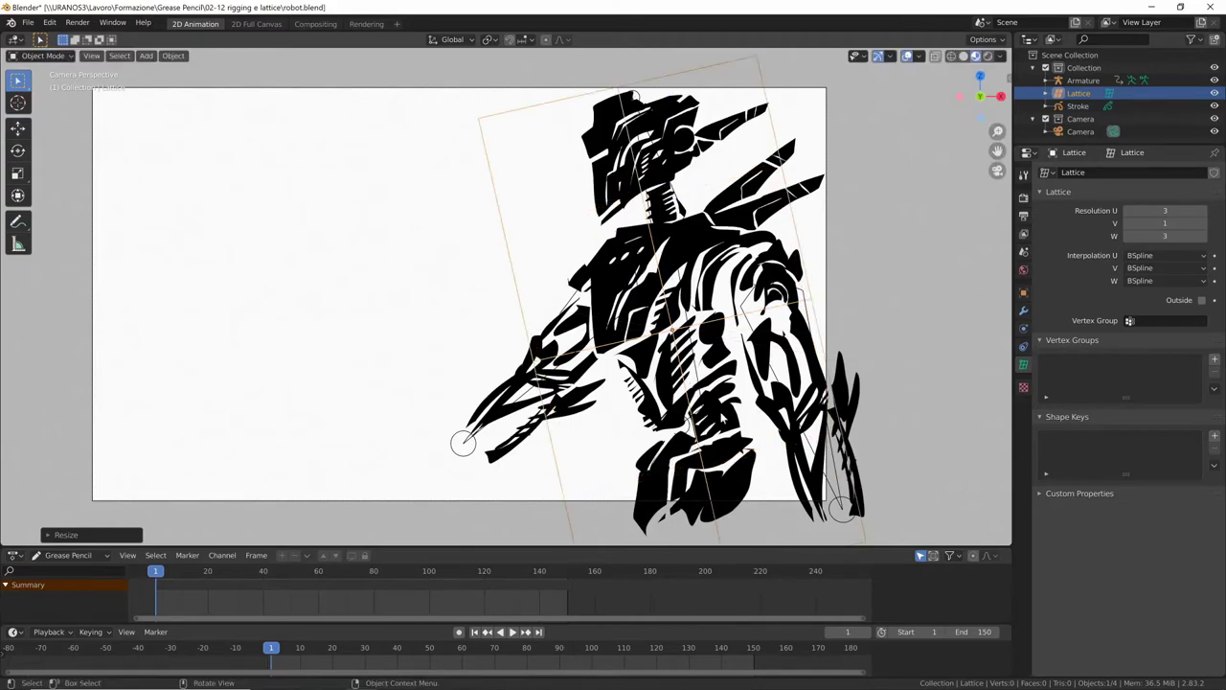
pyautogui.hotkey('ctrl', 'z')
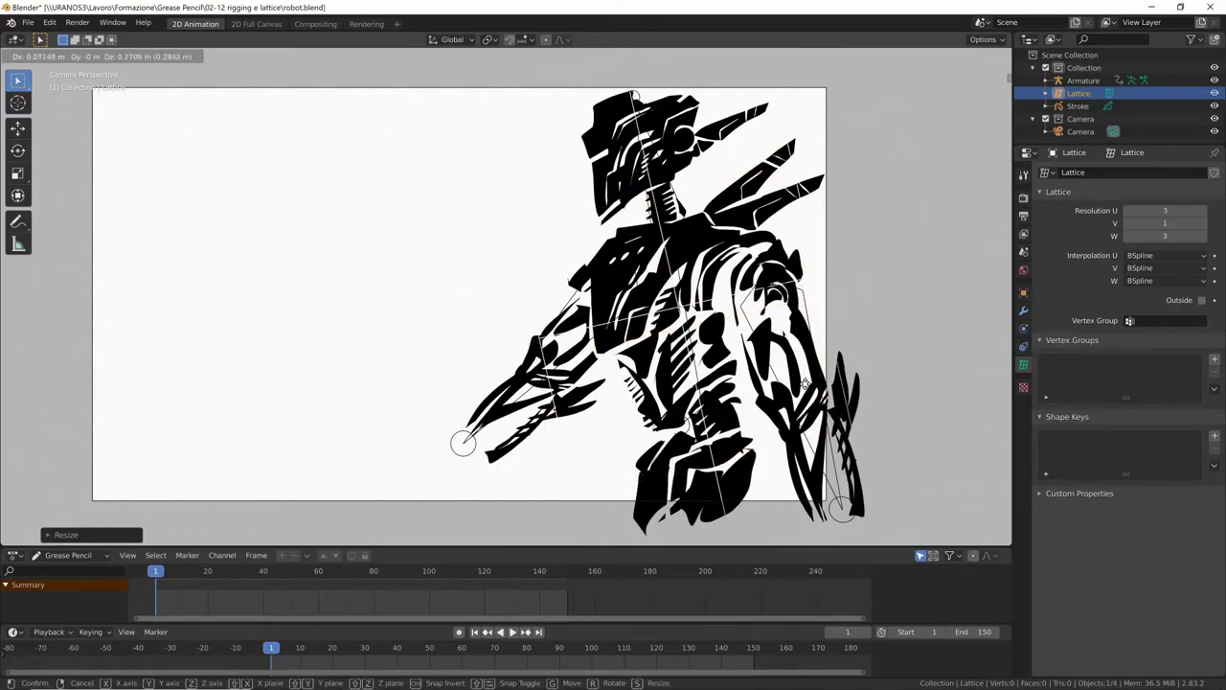
pyautogui.press('s')
pyautogui.click(853, 365)
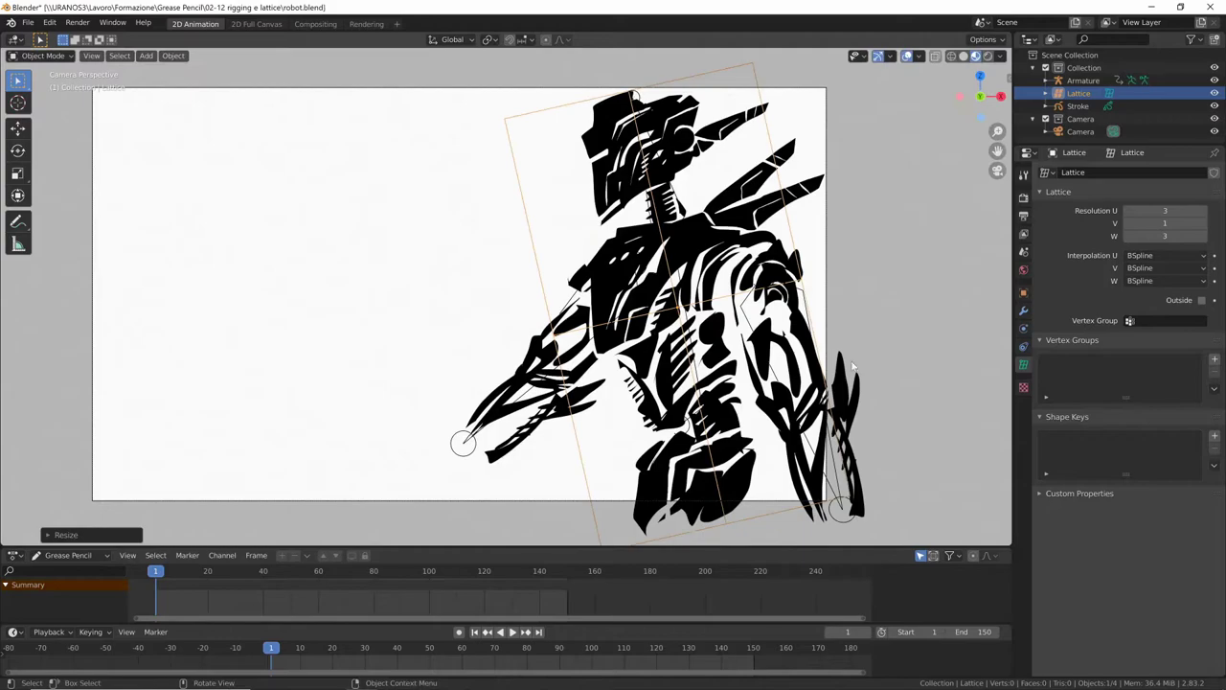
pyautogui.click(1204, 211)
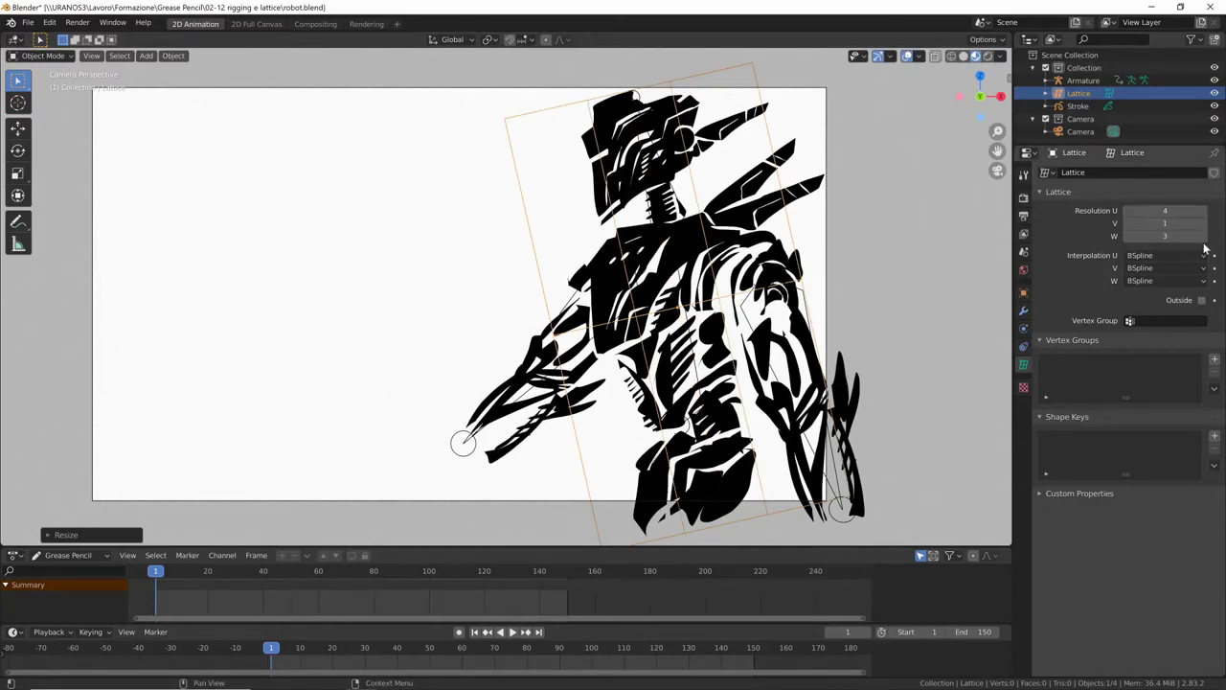
pyautogui.click(1204, 236)
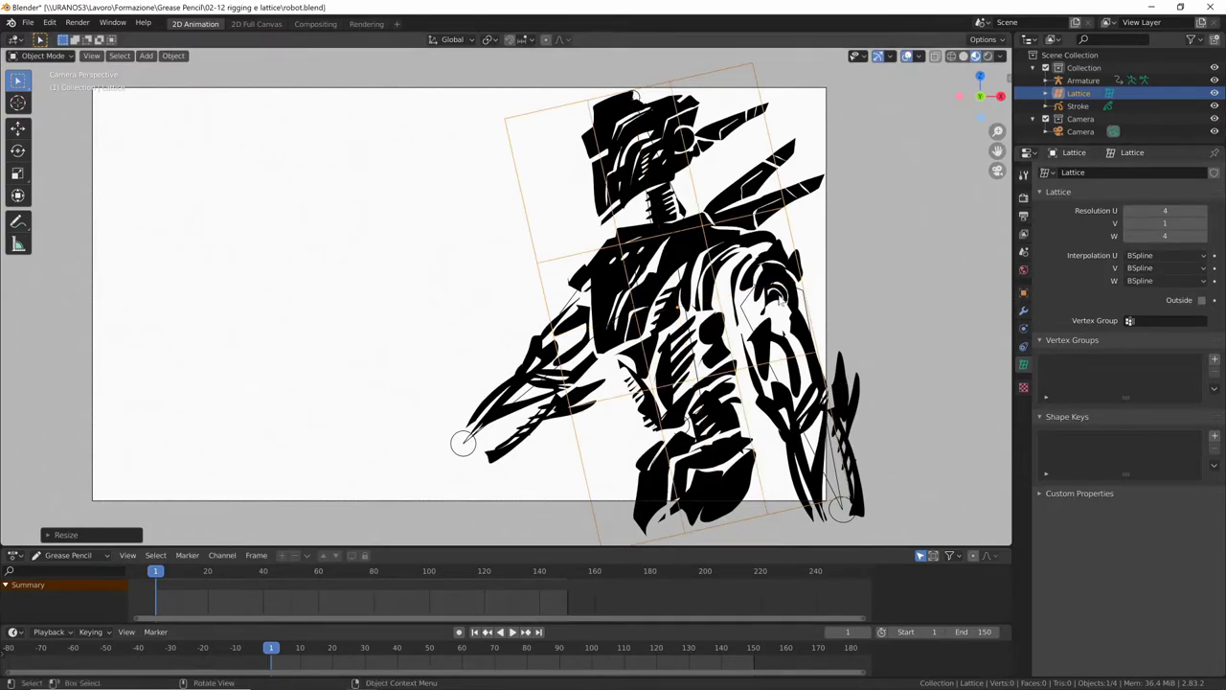
pyautogui.click(809, 192)
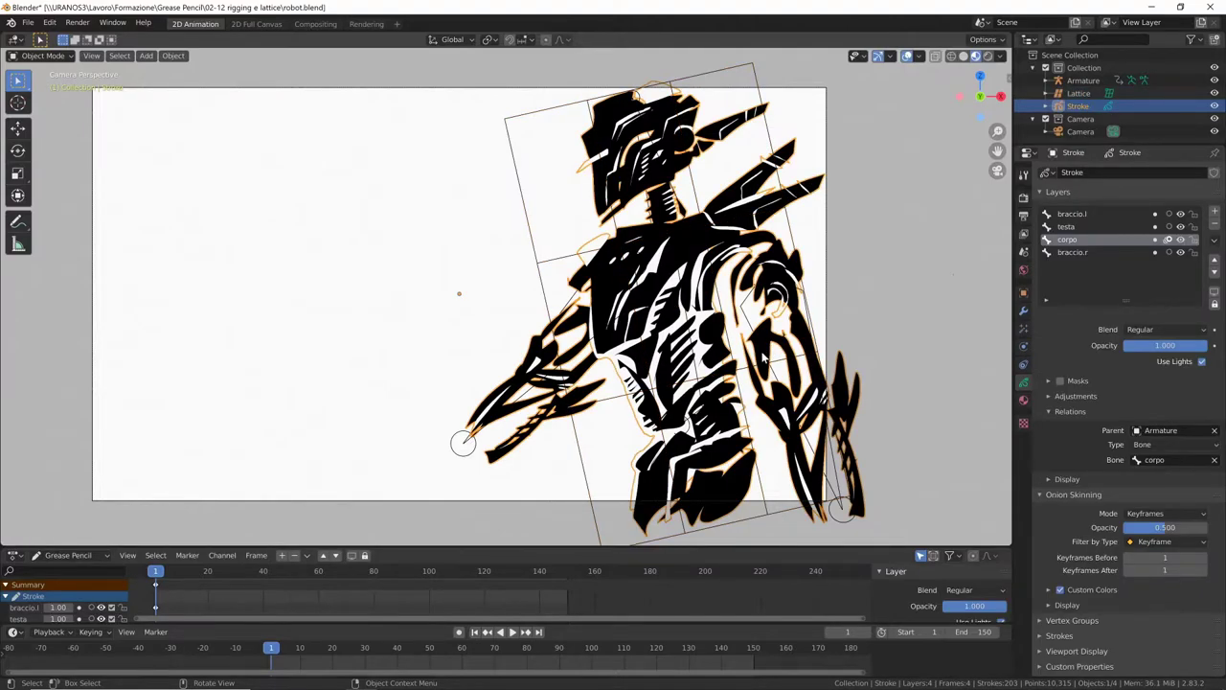
# Step: Add a Lattice modifier to the robot Stroke with its Object set to Lattice
pyautogui.click(1024, 315)
pyautogui.click(1102, 172)
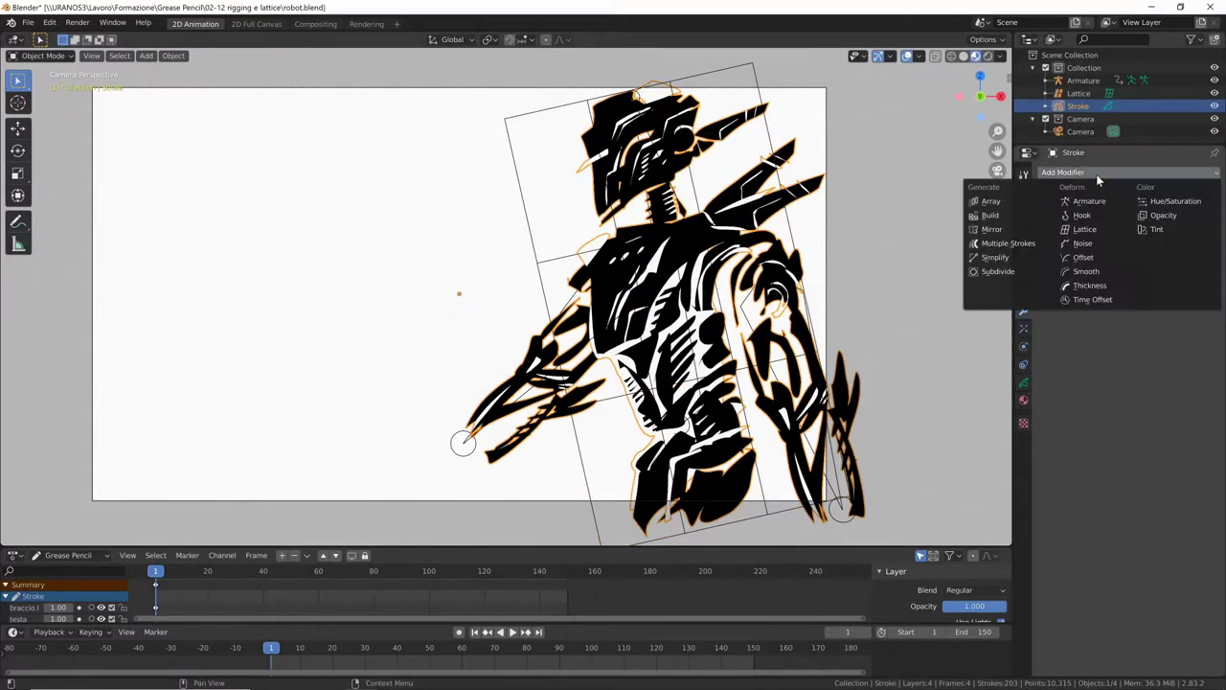
pyautogui.click(1087, 229)
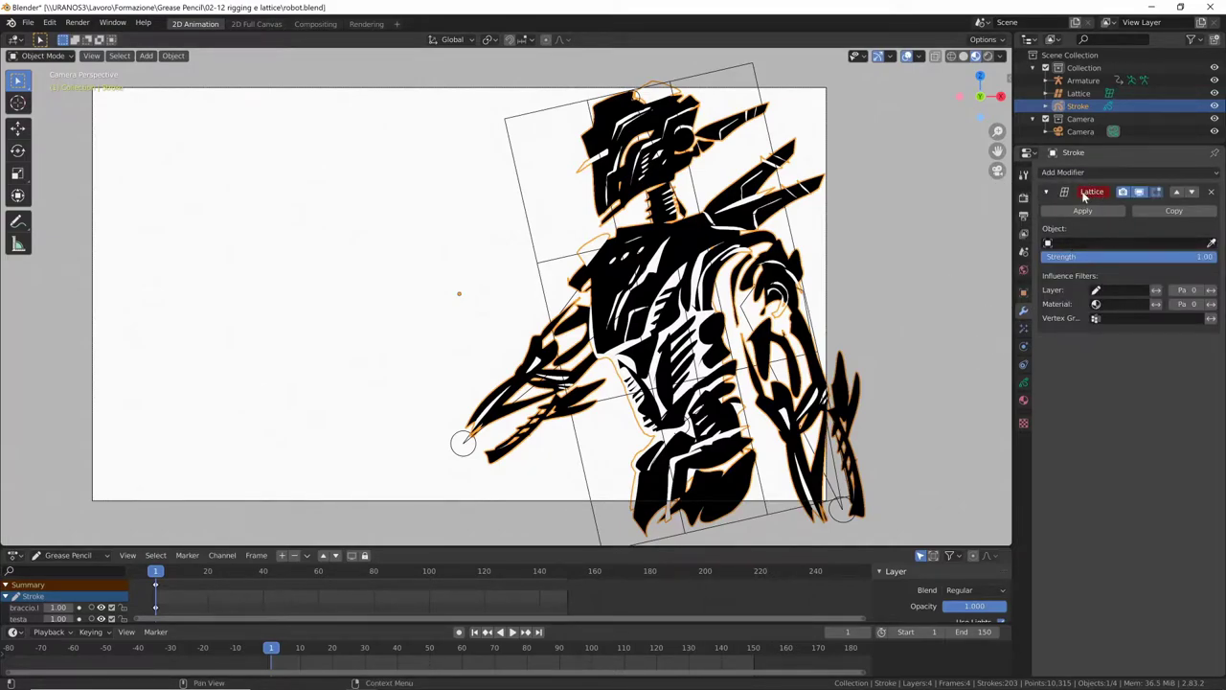
pyautogui.click(1095, 245)
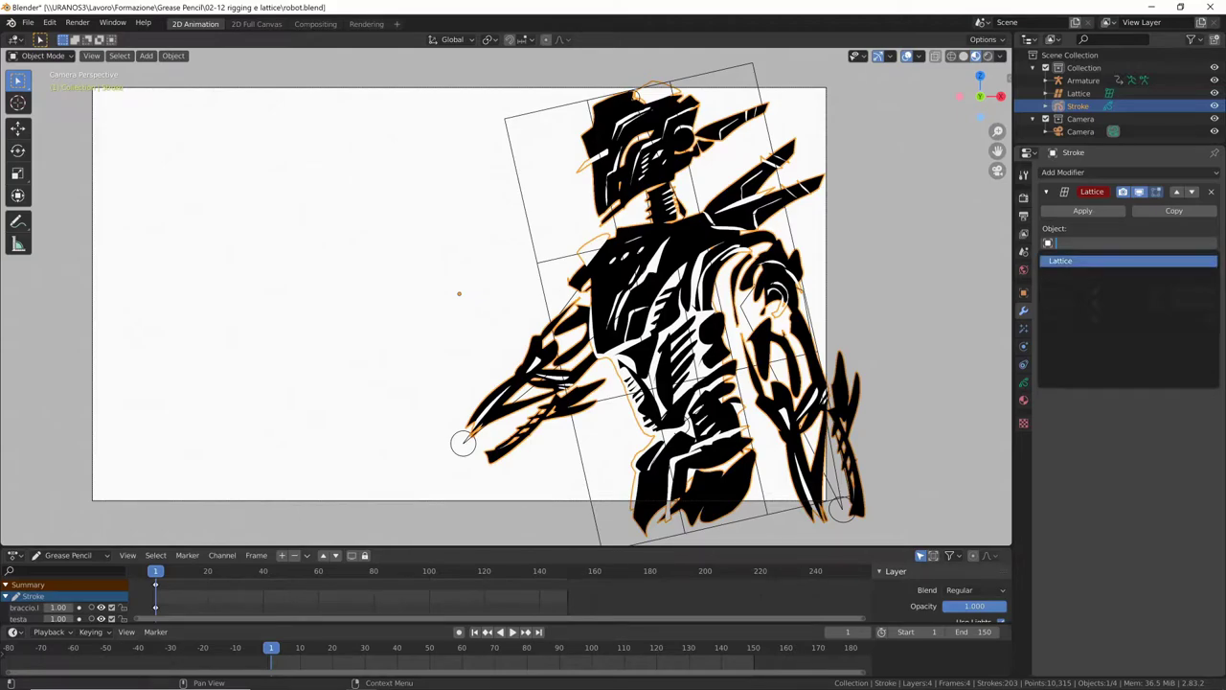
pyautogui.click(1101, 261)
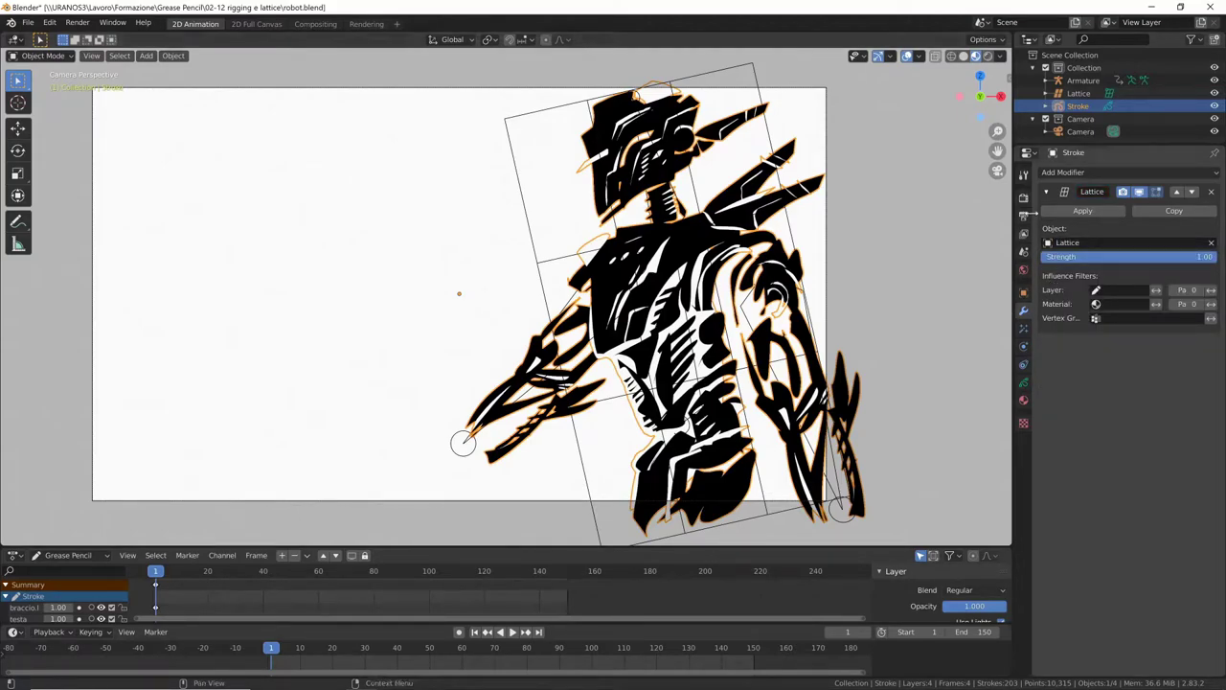
pyautogui.click(753, 77)
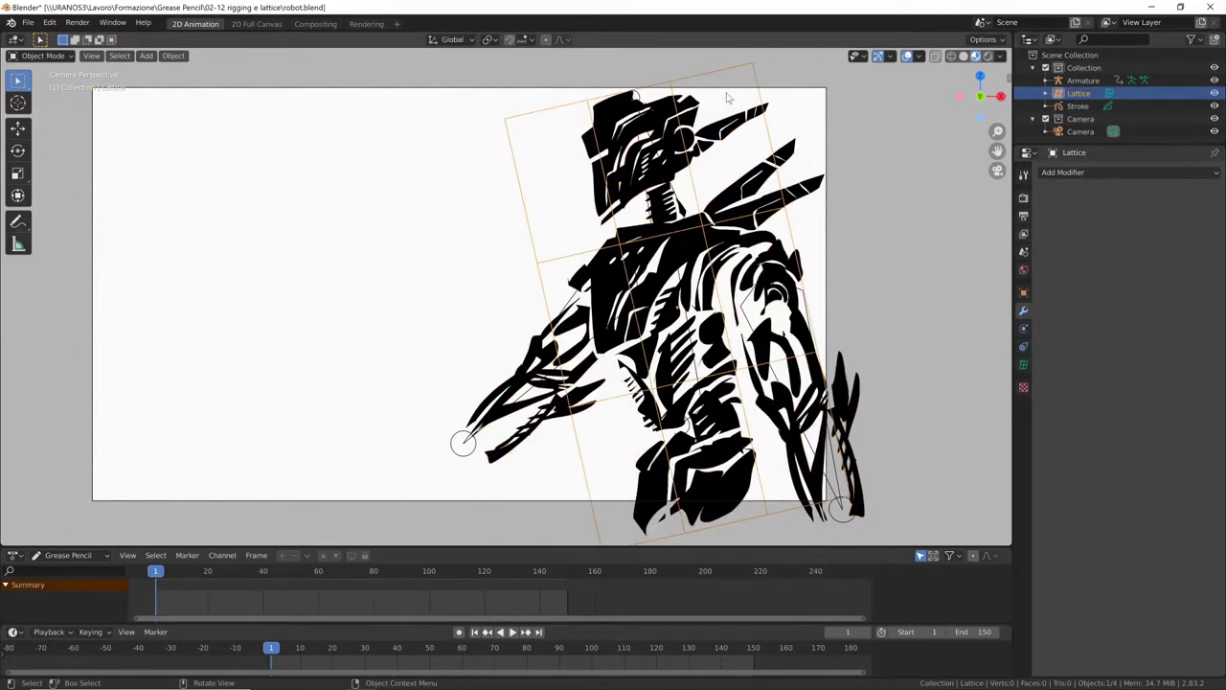
pyautogui.press('Tab')
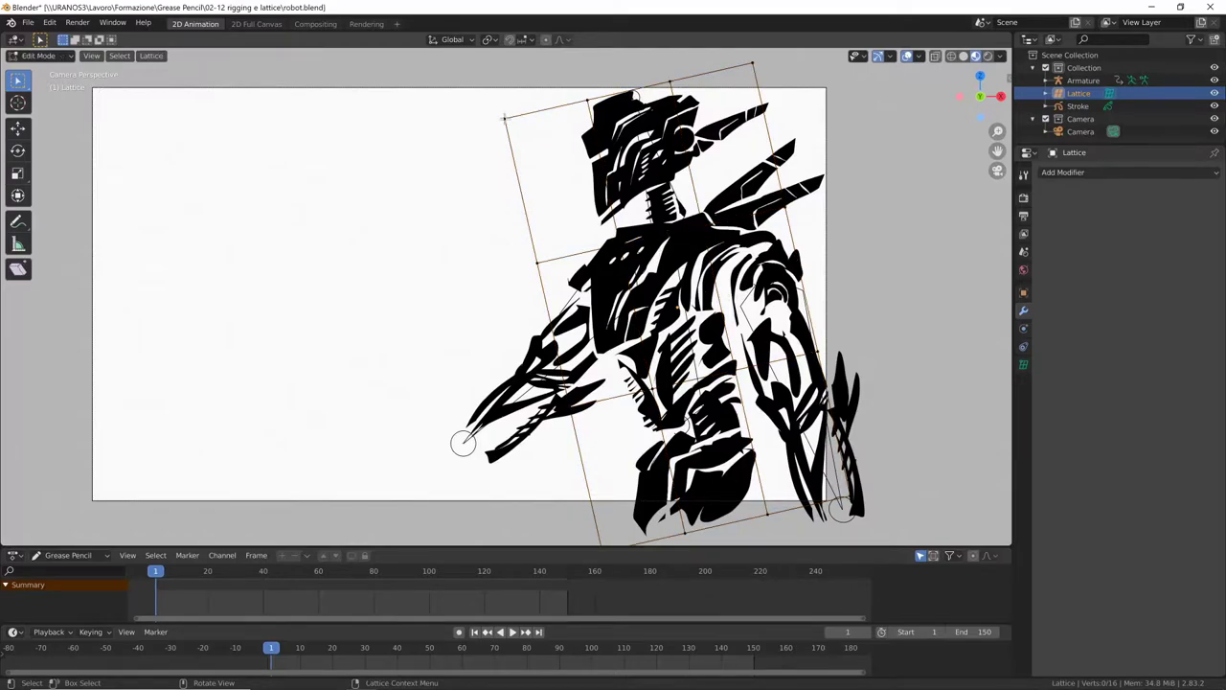
pyautogui.press('g')
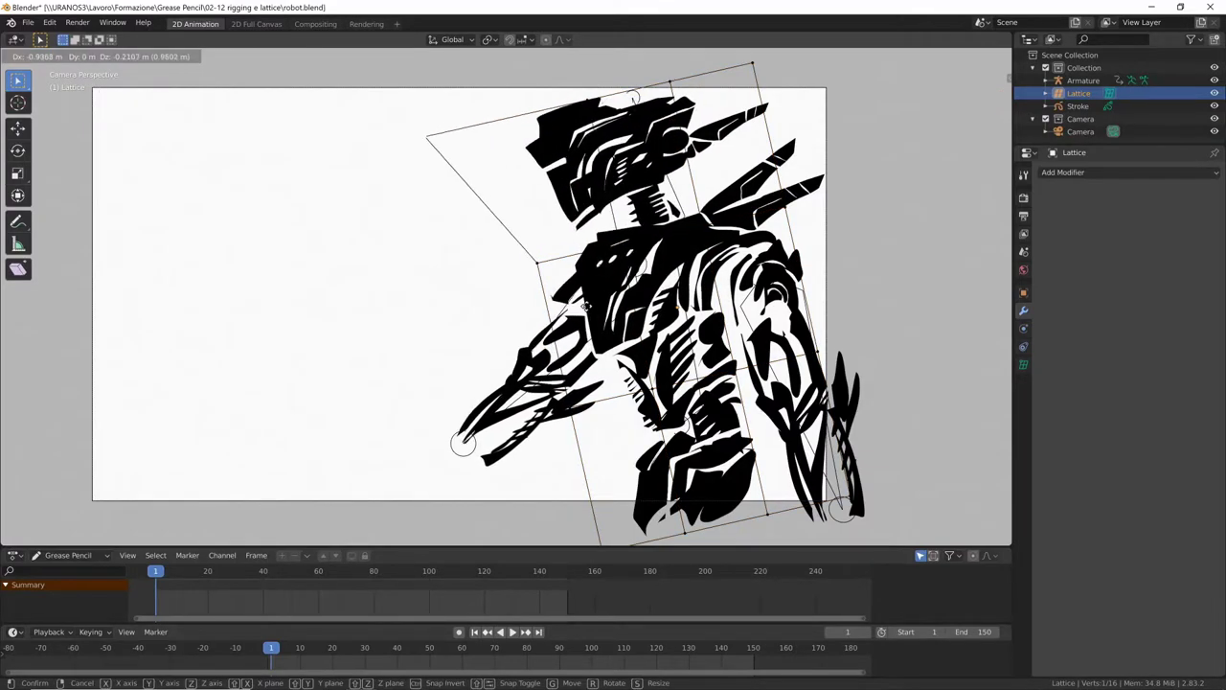
pyautogui.click(588, 245)
pyautogui.moveTo(534, 261); pyautogui.dragTo(351, 355)
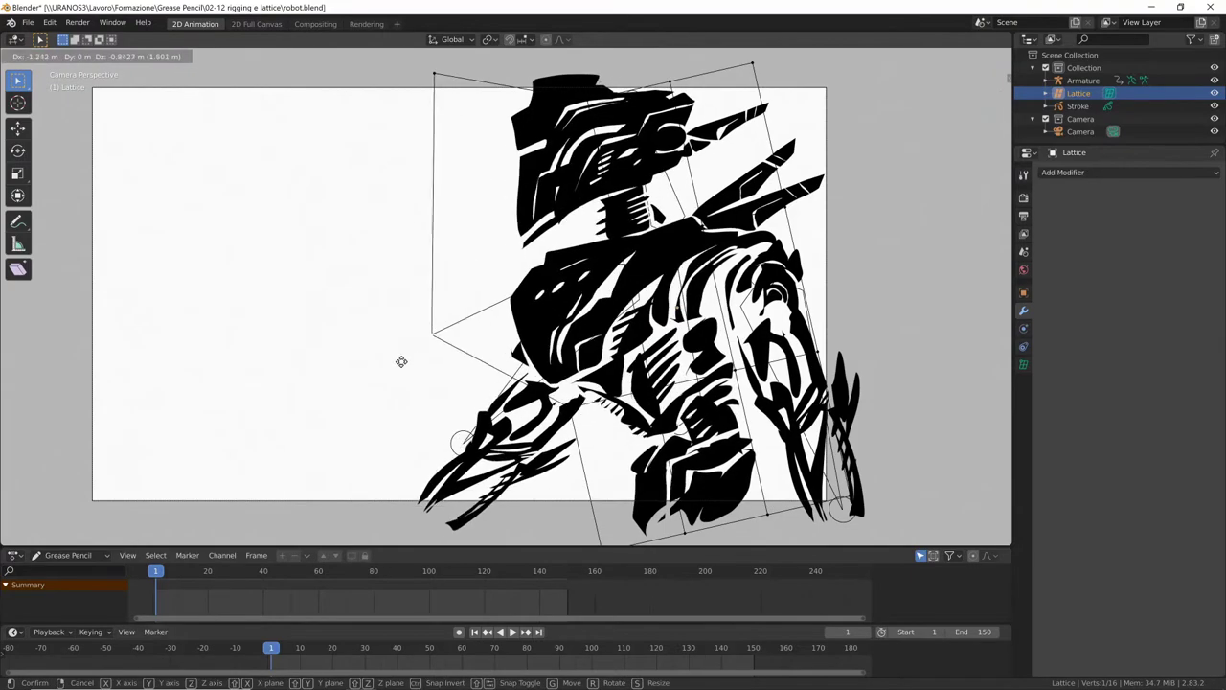
pyautogui.press('g')
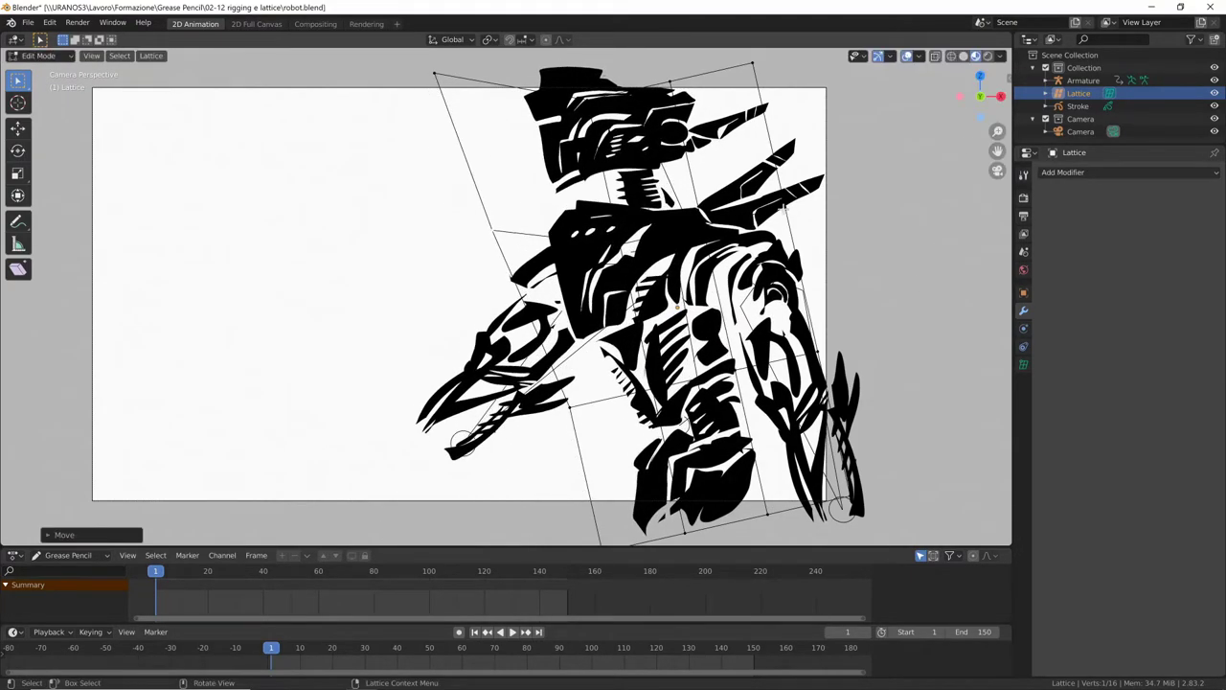
pyautogui.click(921, 157)
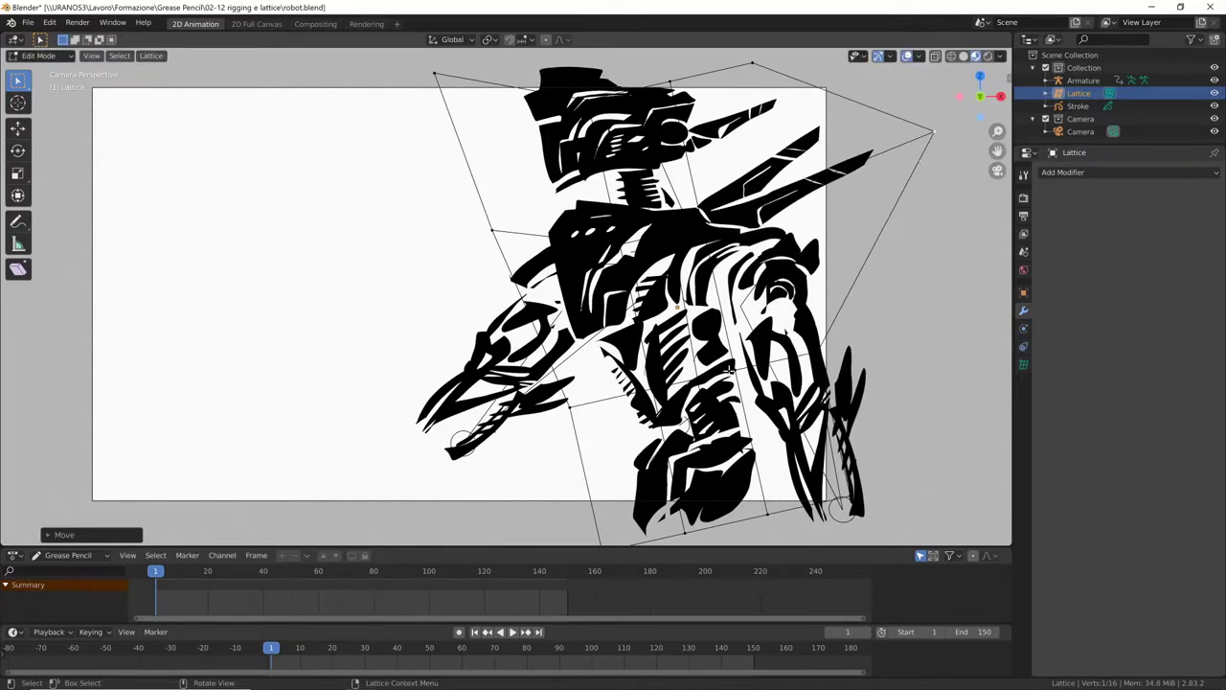
pyautogui.click(780, 259)
pyautogui.press('g')
pyautogui.click(947, 213)
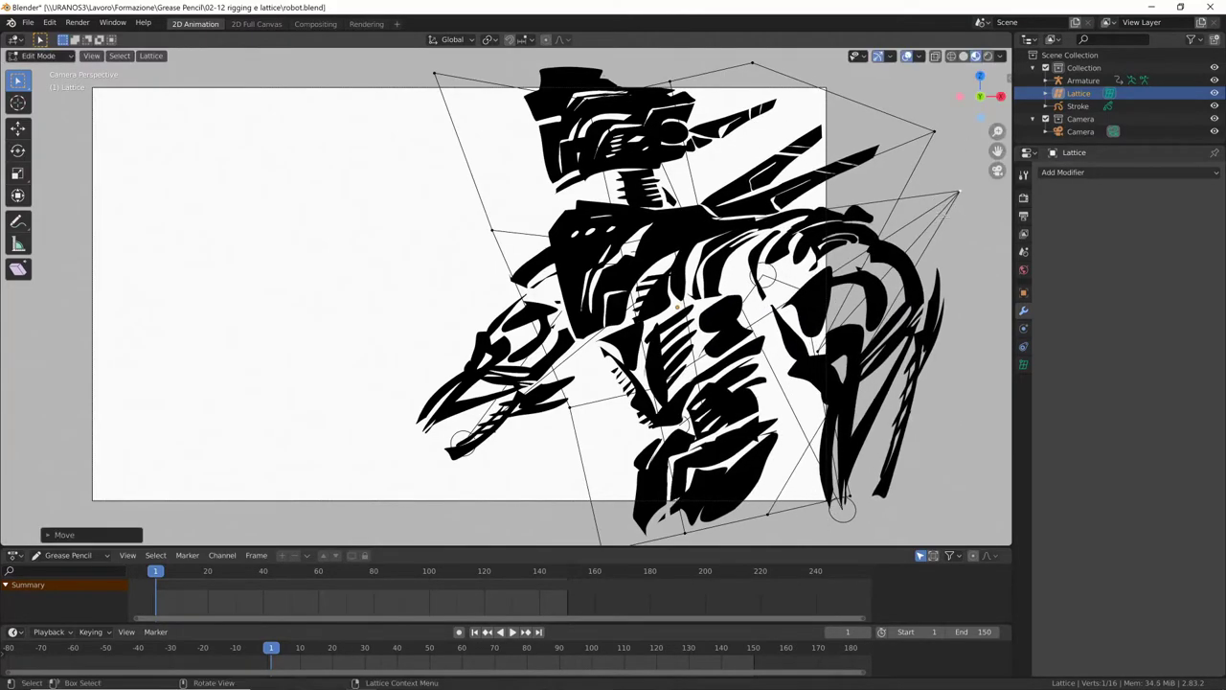
pyautogui.click(675, 83)
pyautogui.press('g')
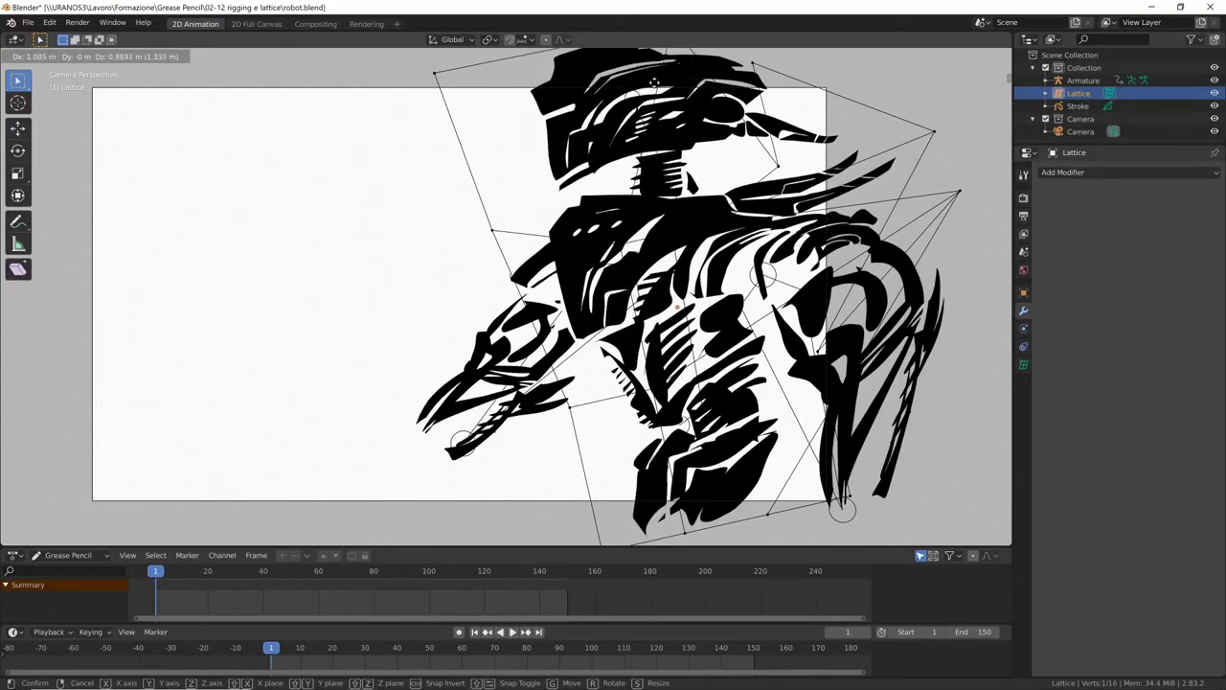
pyautogui.click(619, 132)
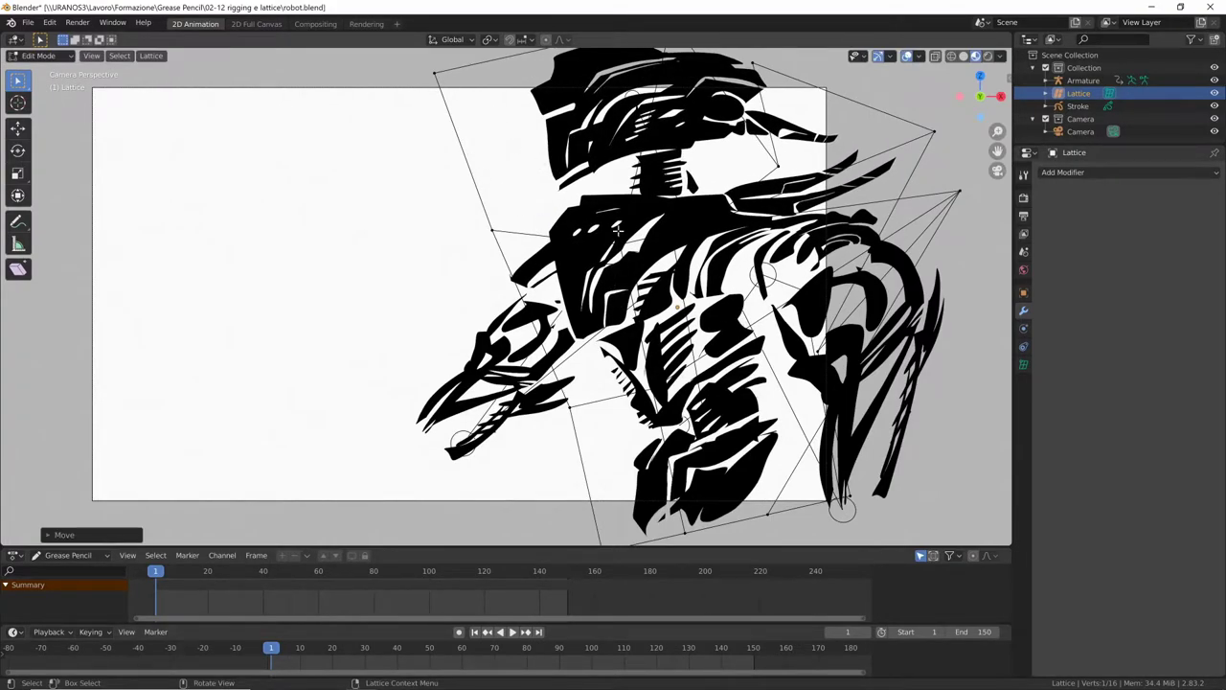
pyautogui.press('g')
pyautogui.click(714, 477)
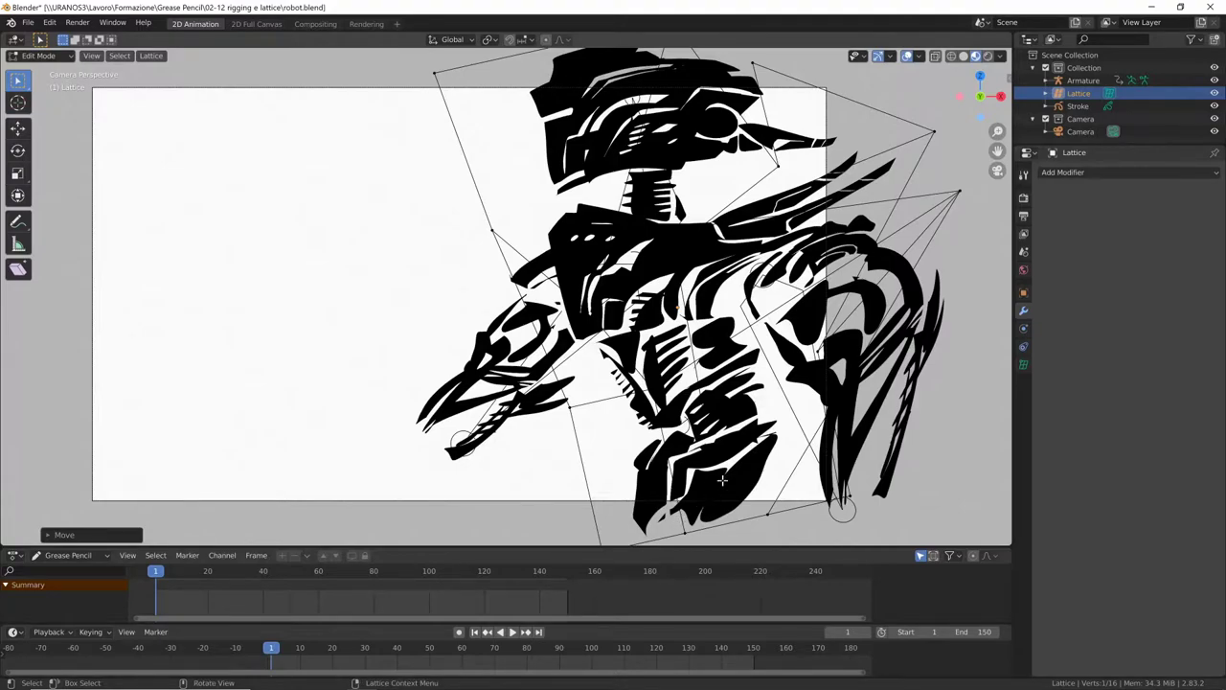
pyautogui.press('g')
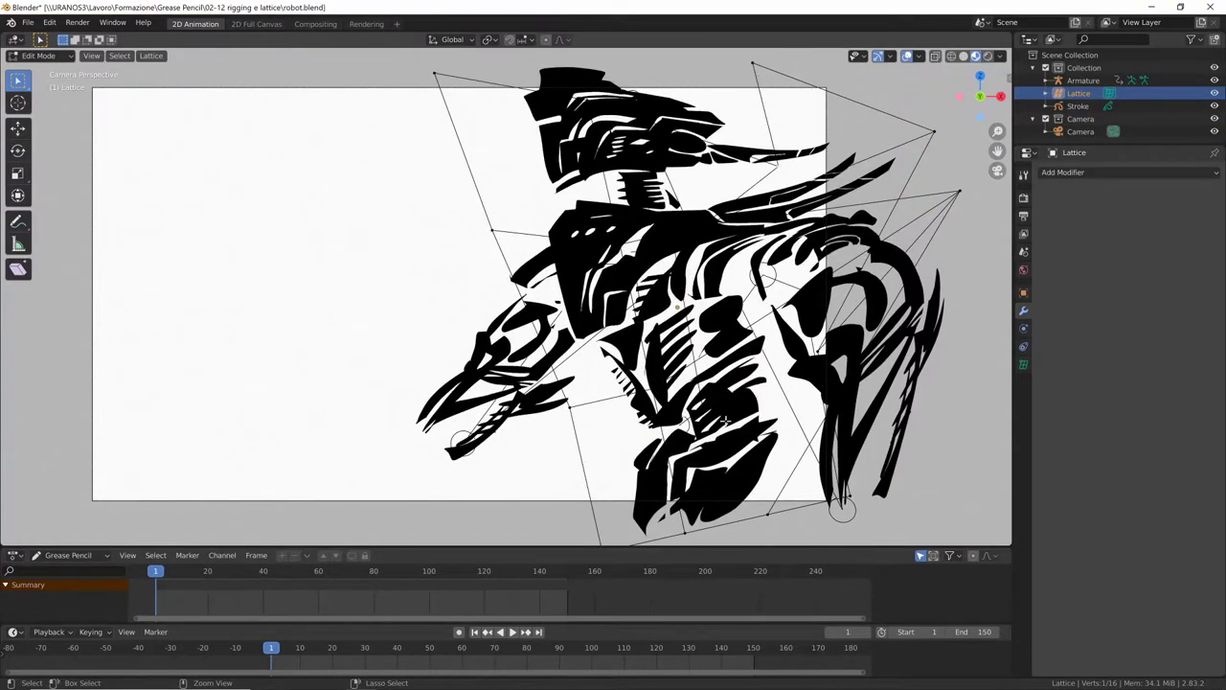
pyautogui.hotkey('ctrl', 'z')
pyautogui.hotkey('ctrl', 'z')
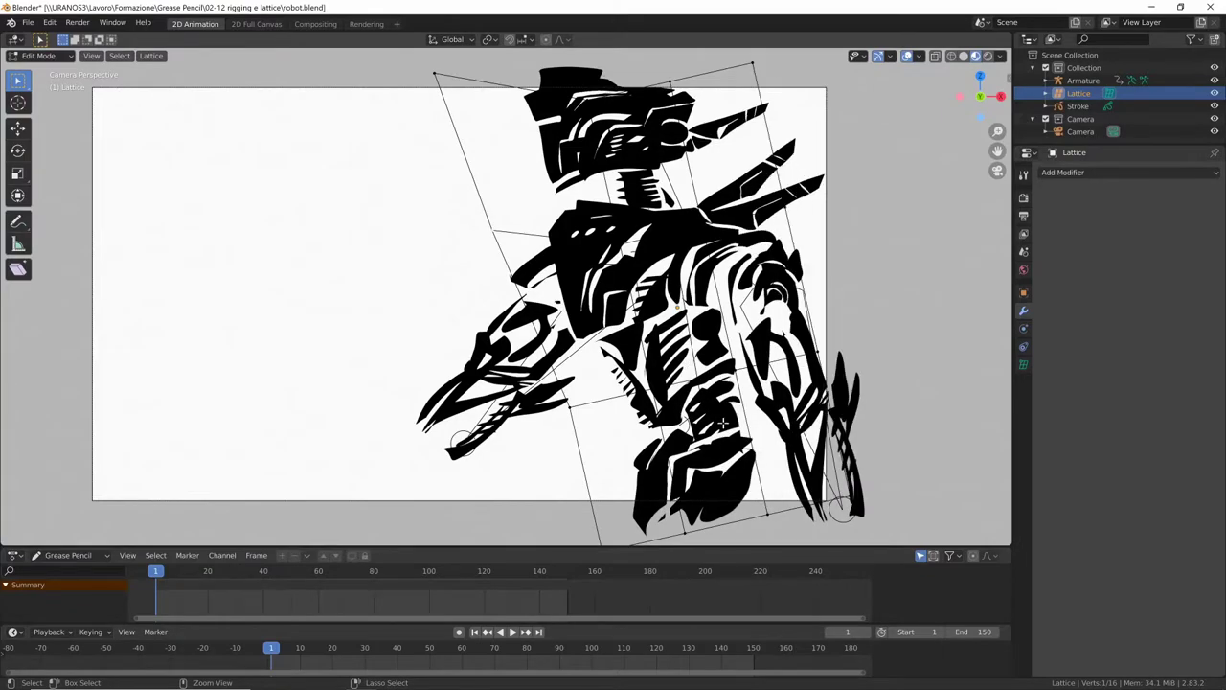
pyautogui.hotkey('ctrl', 'z')
pyautogui.hotkey('ctrl', 'z')
pyautogui.press('Tab')
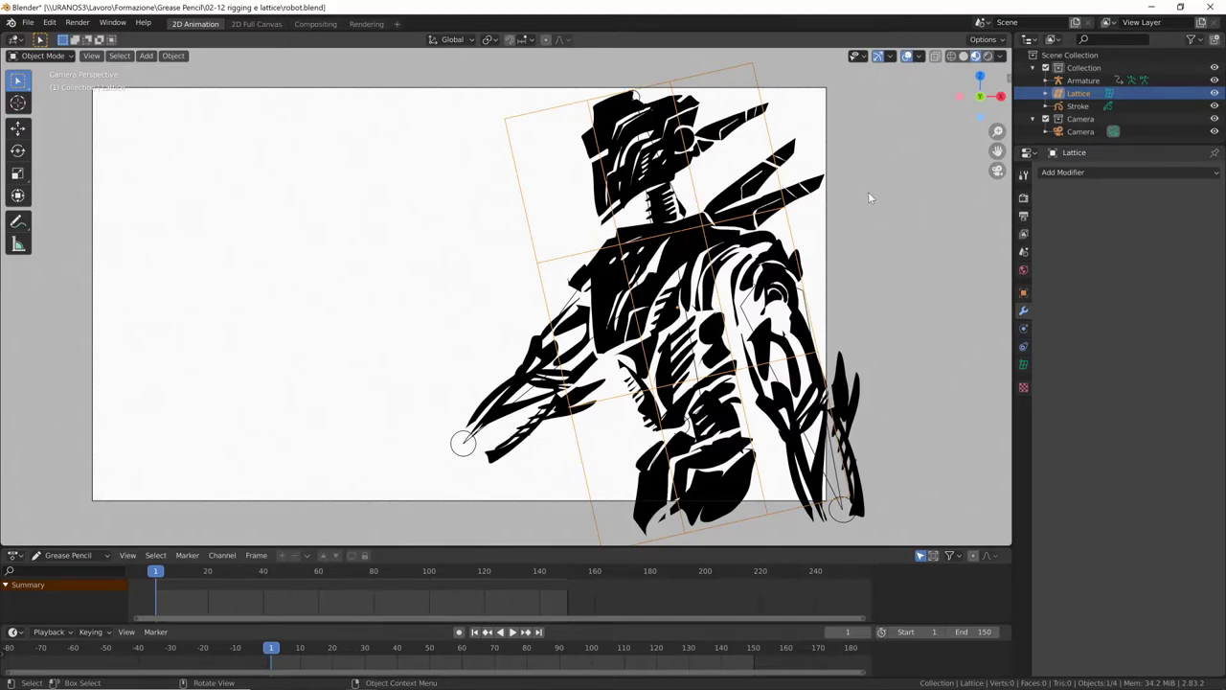
# Step: Shrink, rotate and nudge the lattice to fit around the robot's torso
pyautogui.press('s')
pyautogui.click(786, 274)
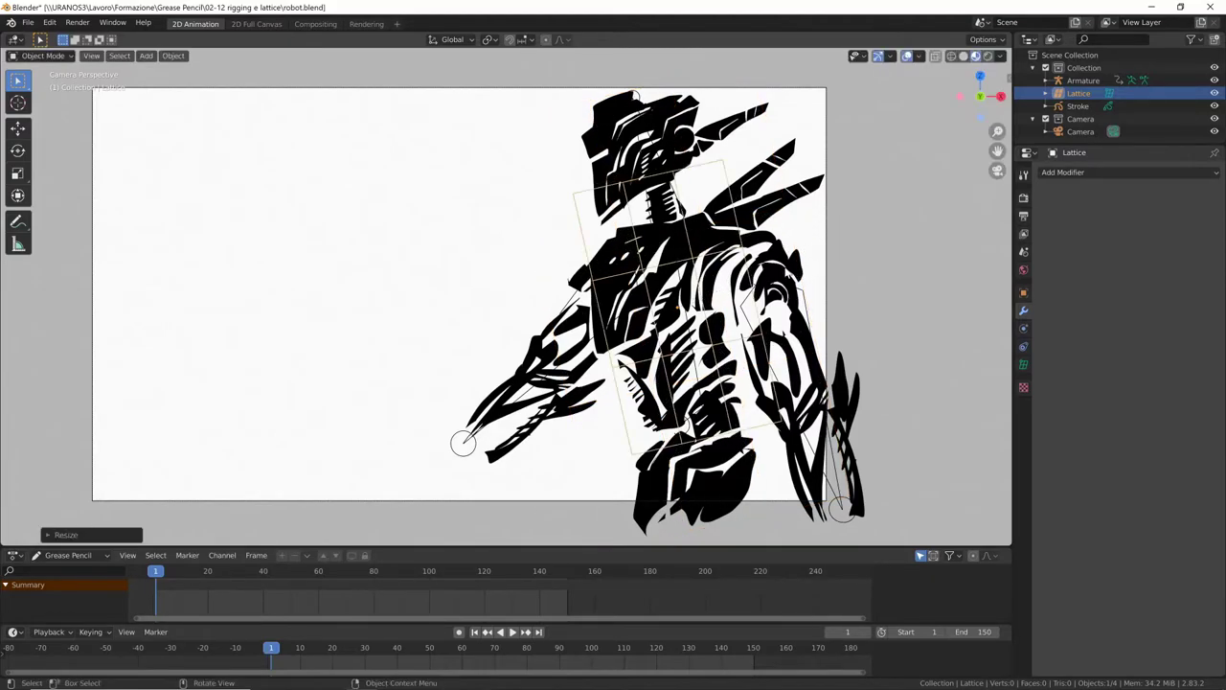
pyautogui.press('g')
pyautogui.click(760, 331)
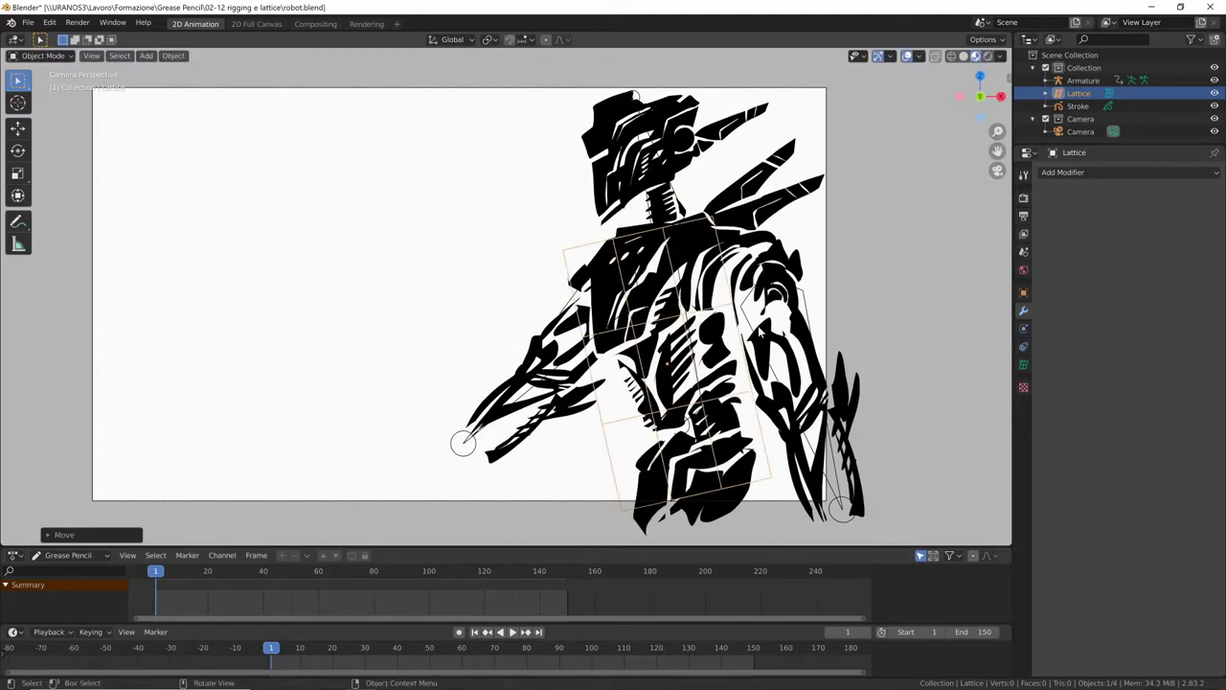
pyautogui.hotkey('ctrl', 'z')
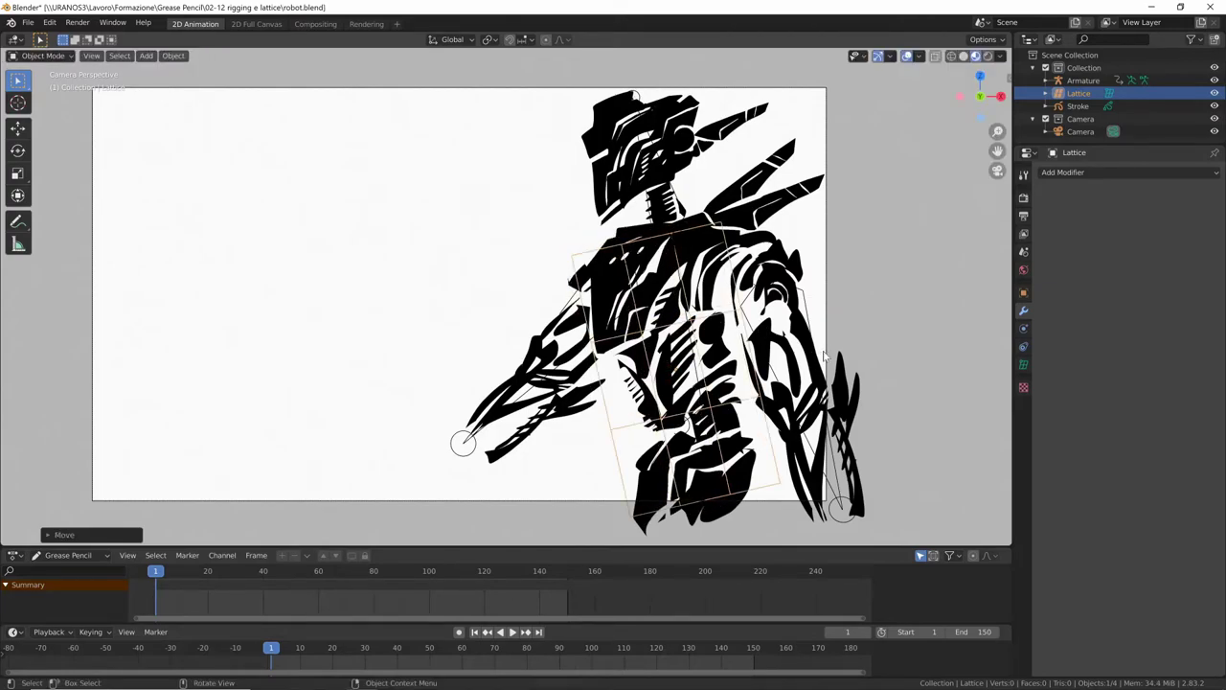
pyautogui.press('r')
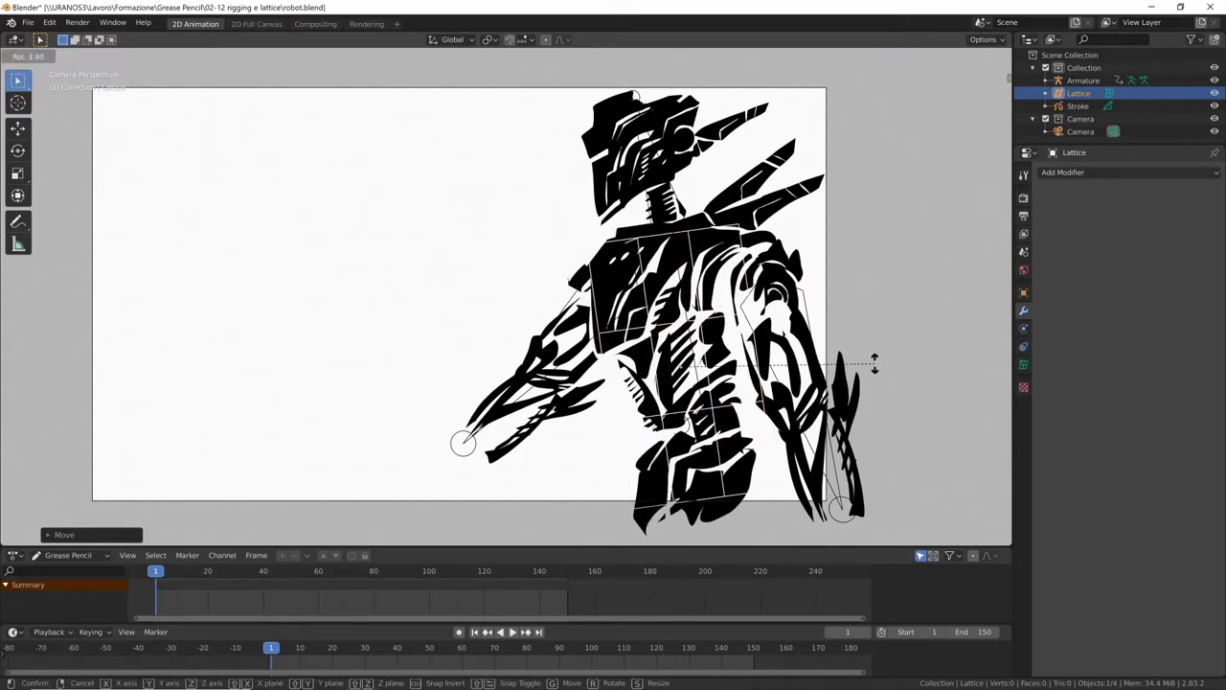
pyautogui.click(872, 360)
pyautogui.press('g')
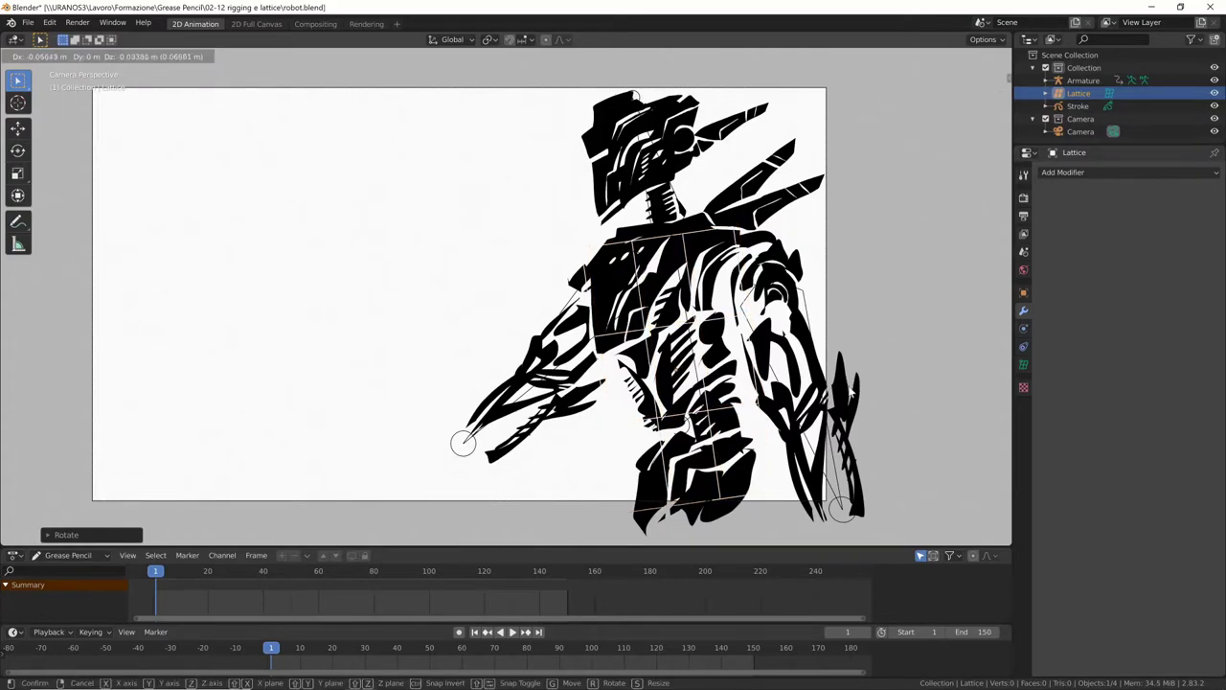
pyautogui.click(852, 394)
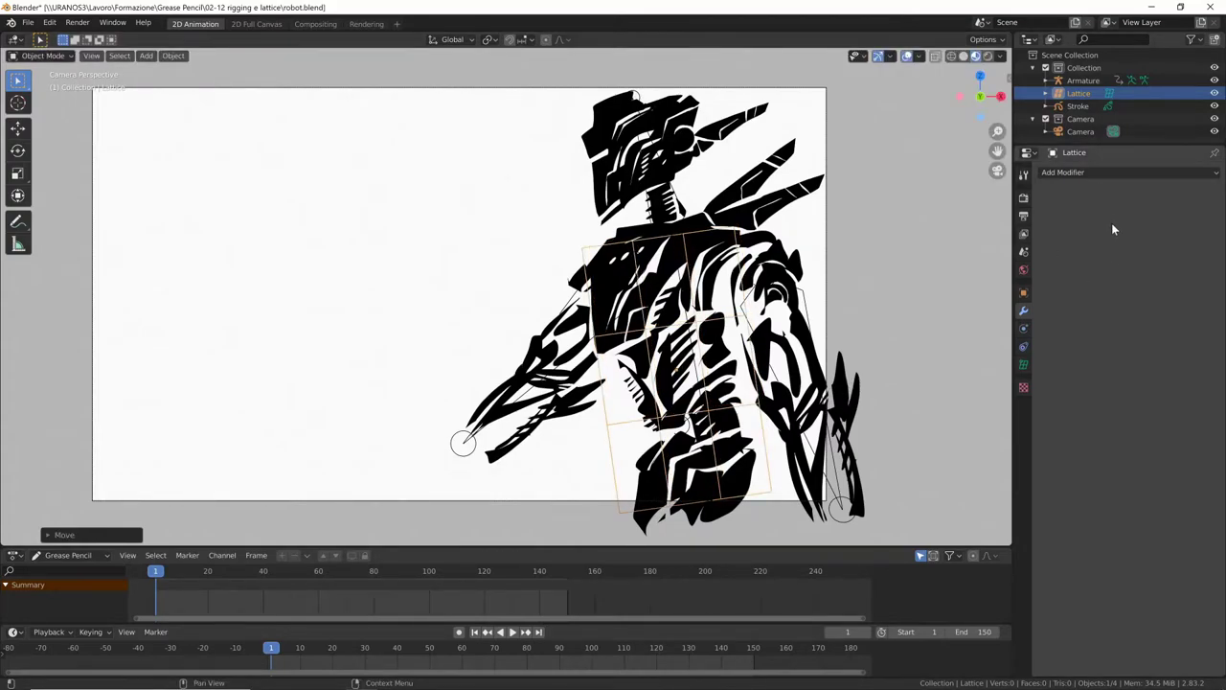
# Step: Raise lattice Resolution W from 4 to 5, then enlarge it and shift it slightly right
pyautogui.click(1023, 364)
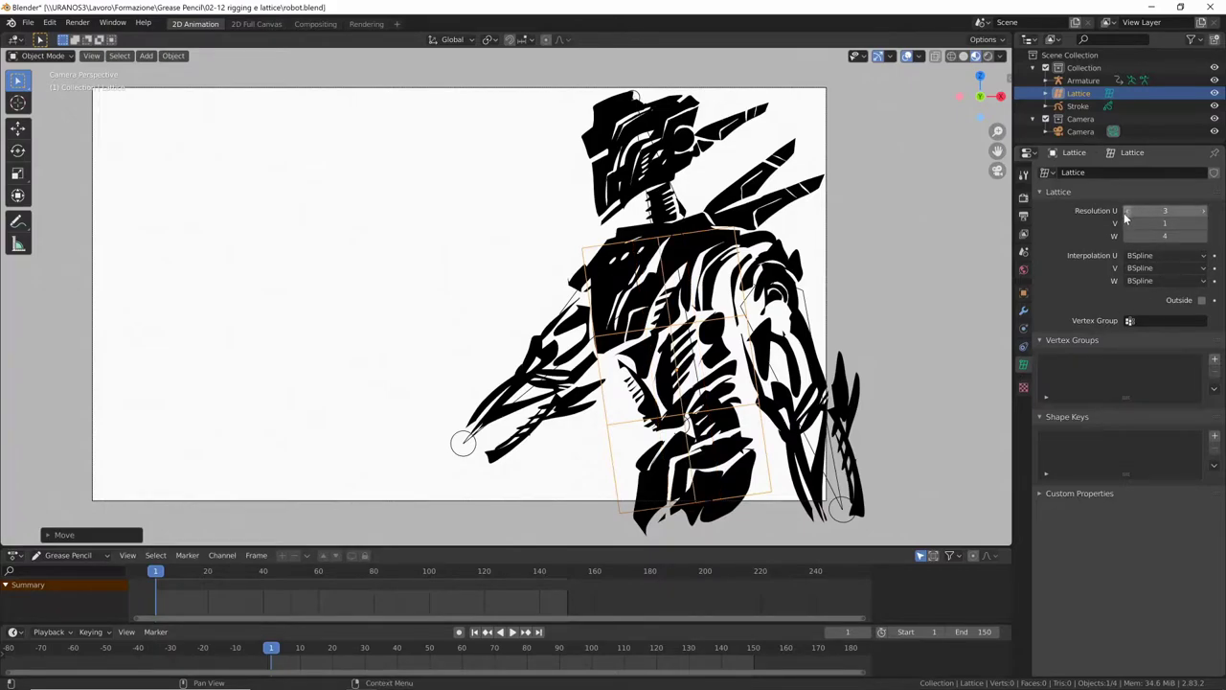
pyautogui.click(1205, 237)
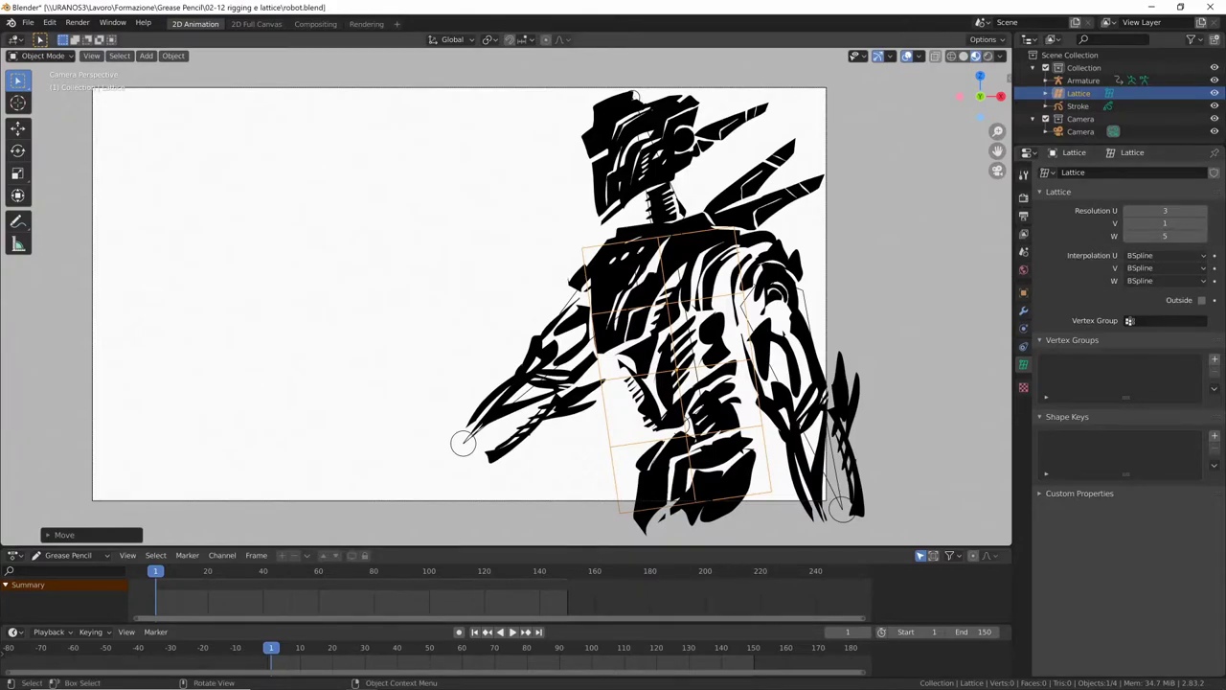
pyautogui.press('s')
pyautogui.press('Return')
pyautogui.press('g')
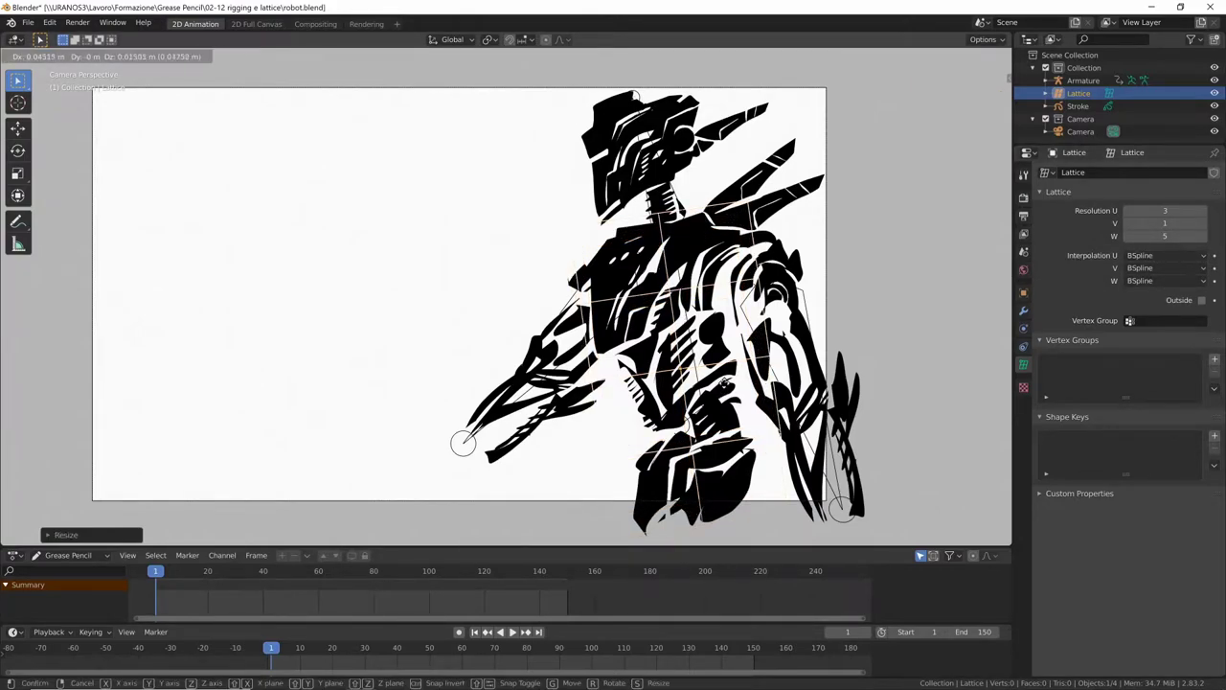
pyautogui.press('Return')
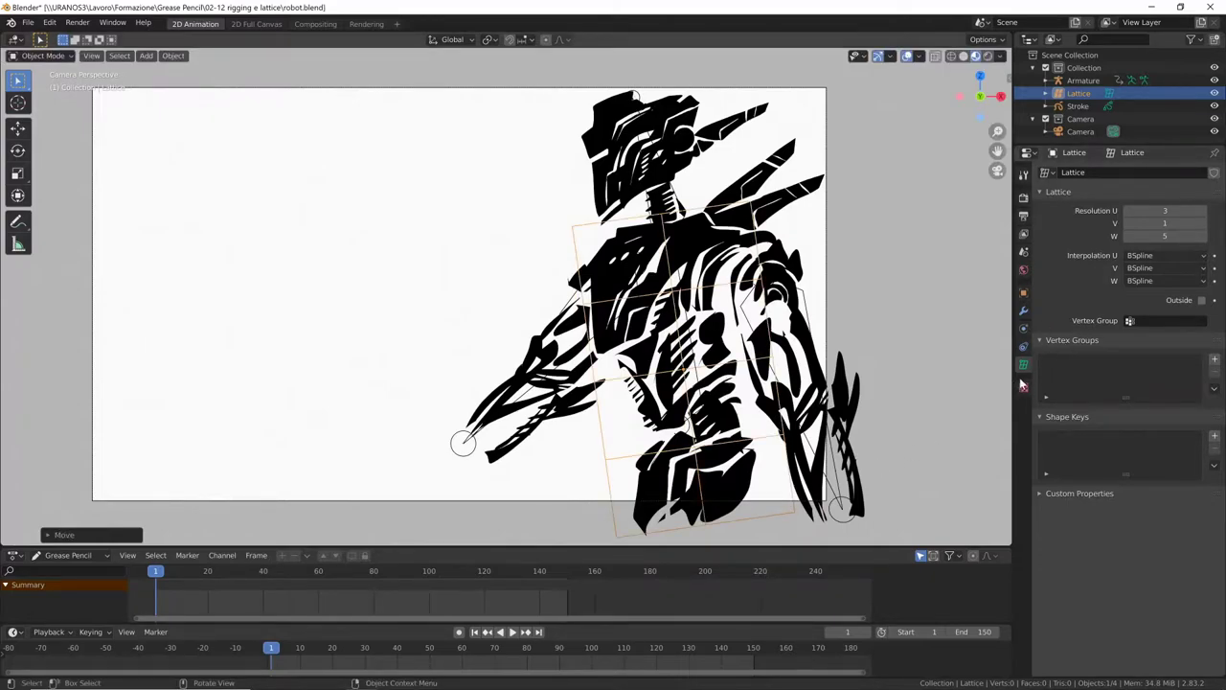
pyautogui.click(1078, 105)
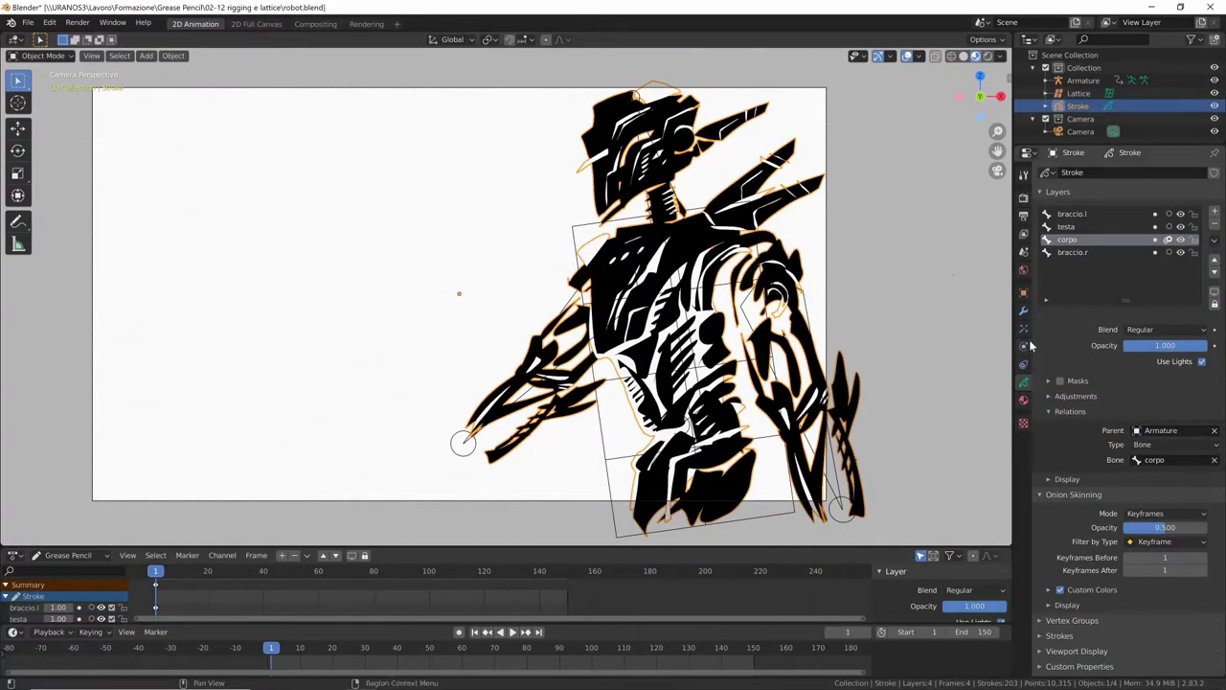
# Step: Set the Stroke's Lattice modifier Layer filter to corpo
pyautogui.click(1023, 309)
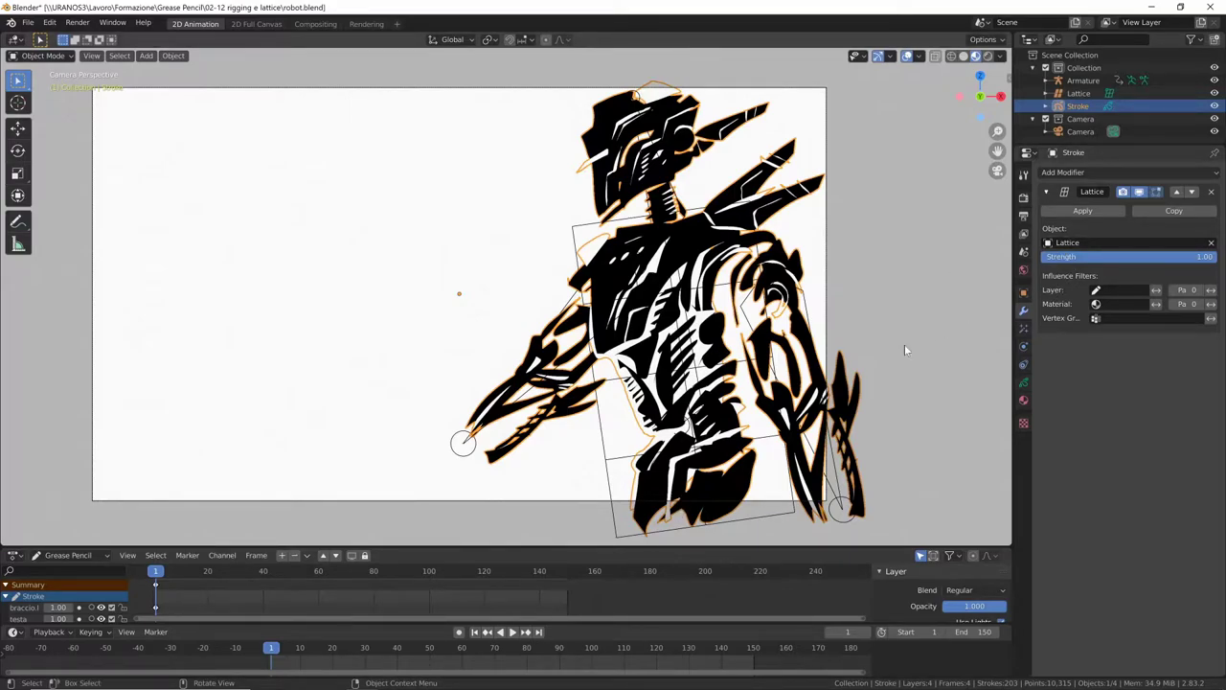
pyautogui.click(1123, 290)
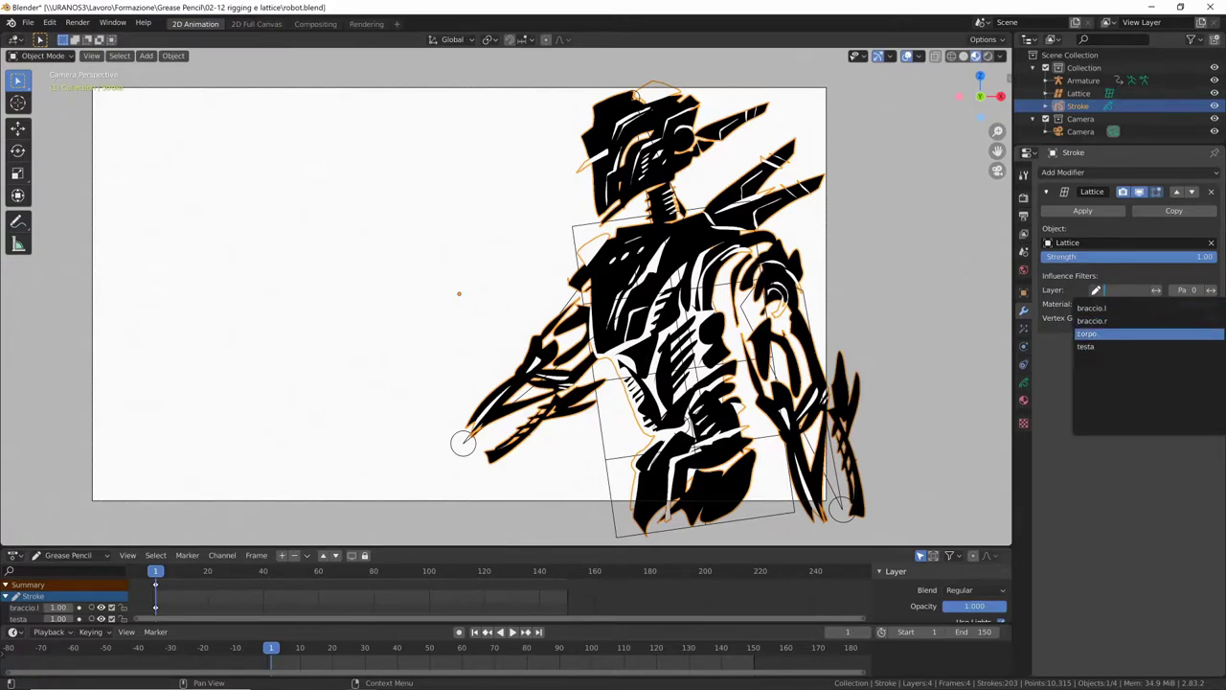
pyautogui.click(1087, 333)
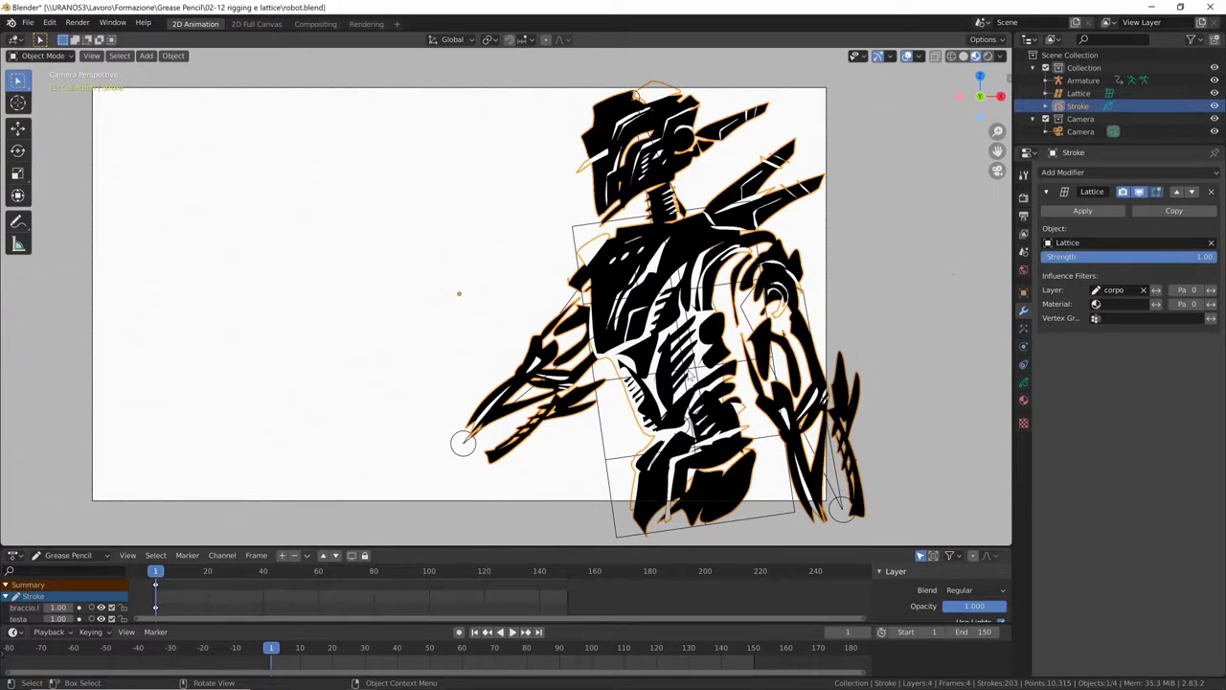
pyautogui.click(692, 376)
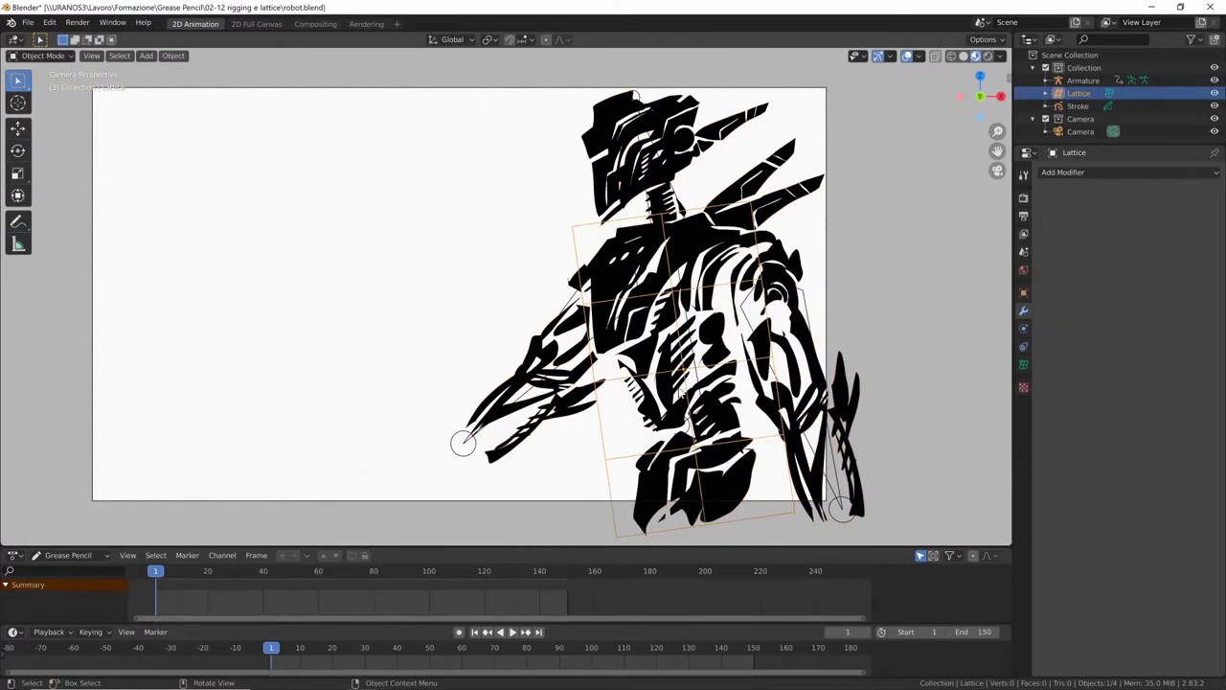
# Step: Move a lattice point in Edit Mode, try and undo a bend, then return to Object Mode
pyautogui.press('Tab')
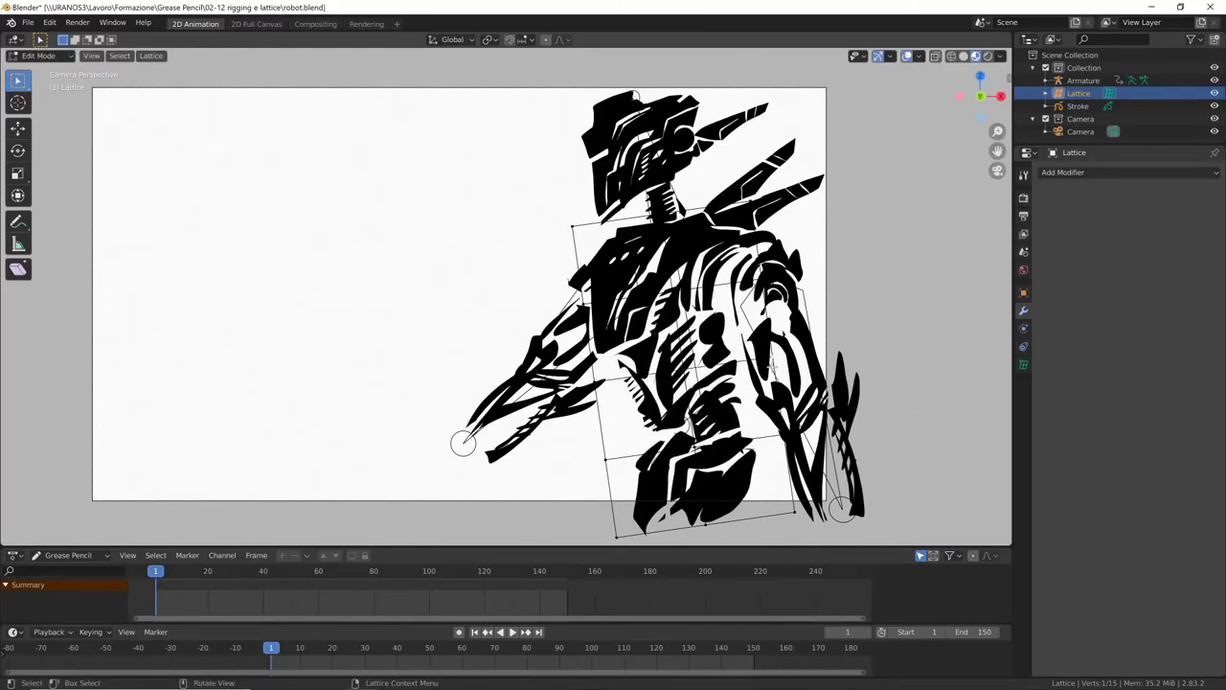
pyautogui.press('g')
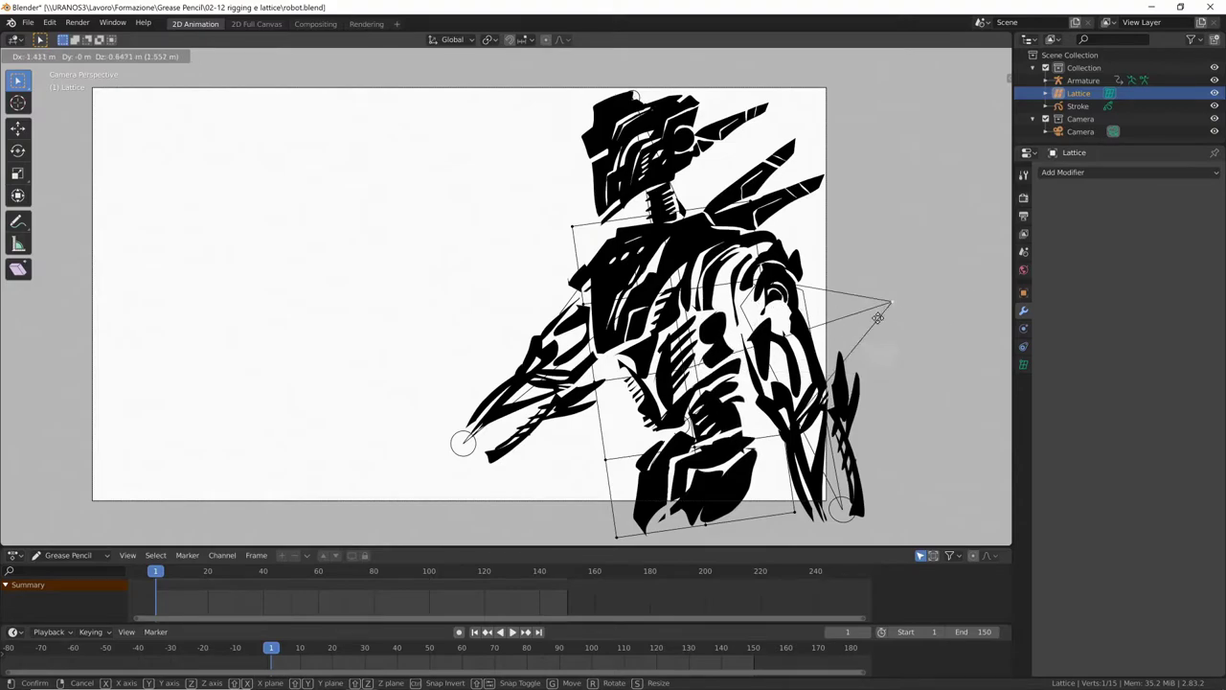
pyautogui.press('Escape')
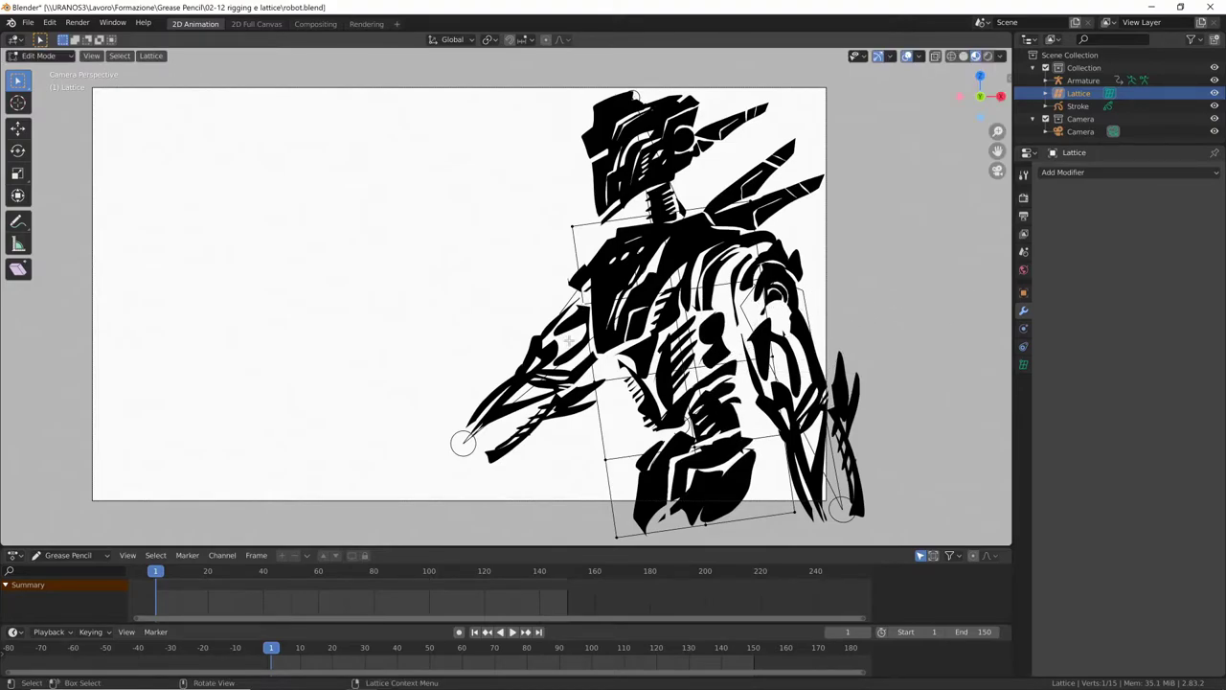
pyautogui.press('g')
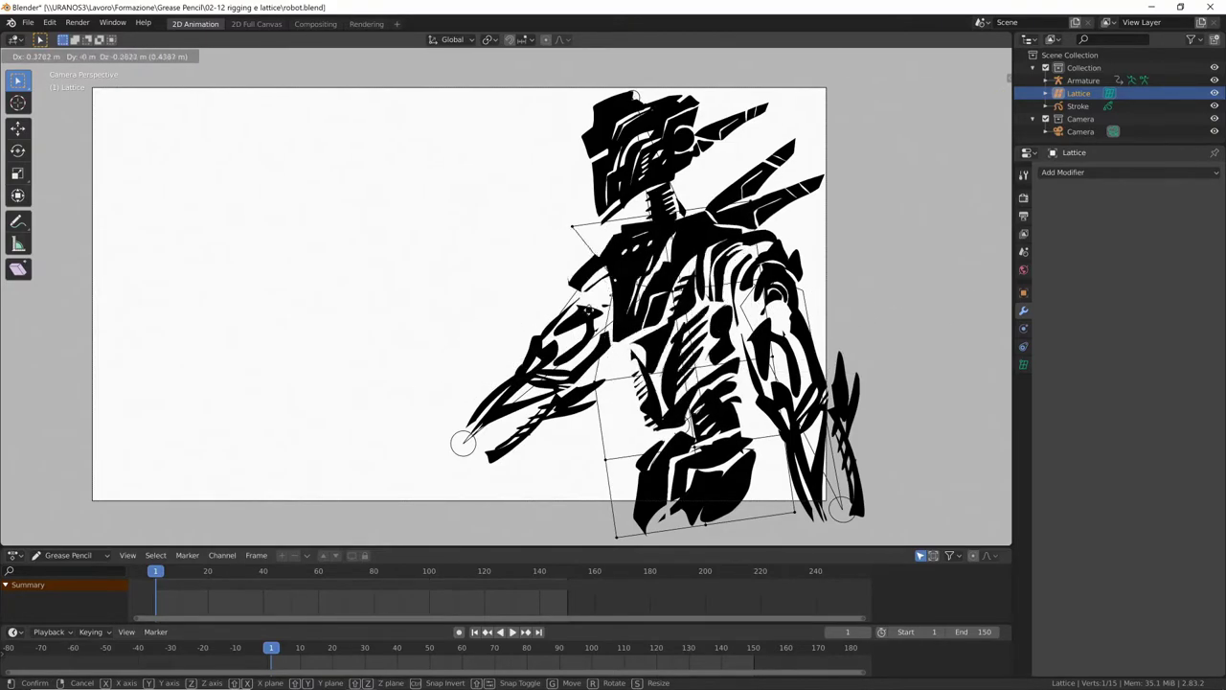
pyautogui.click(523, 343)
pyautogui.click(596, 381)
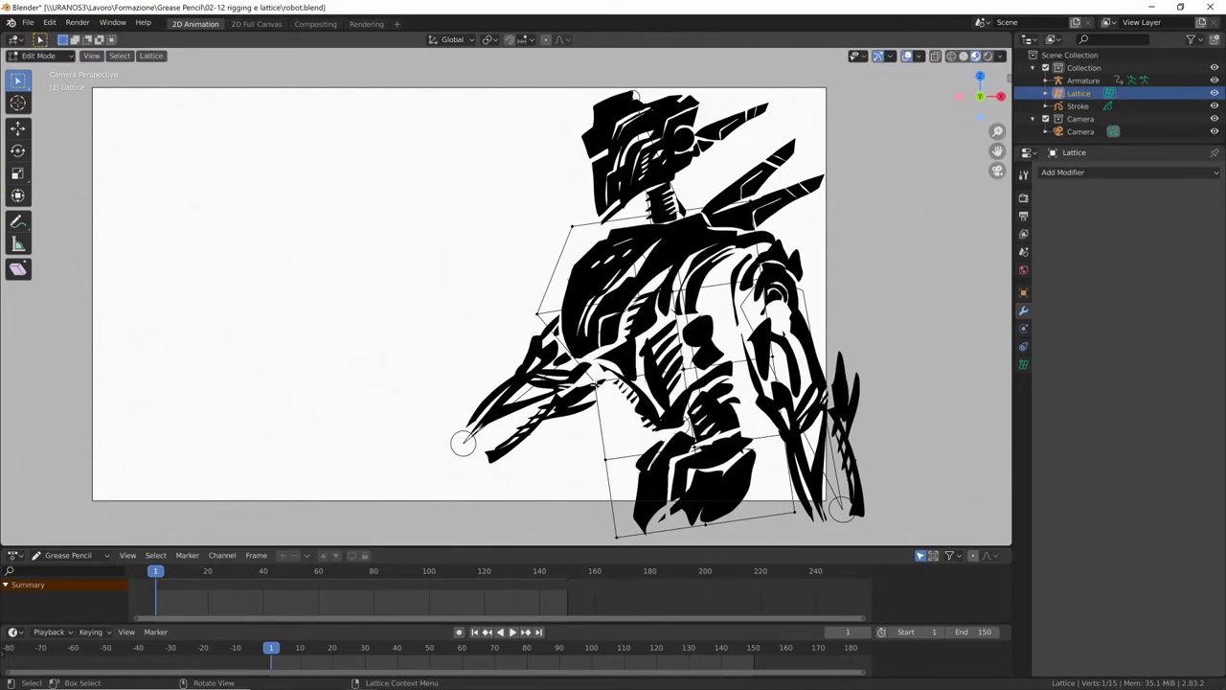
pyautogui.moveTo(596, 384); pyautogui.dragTo(621, 397)
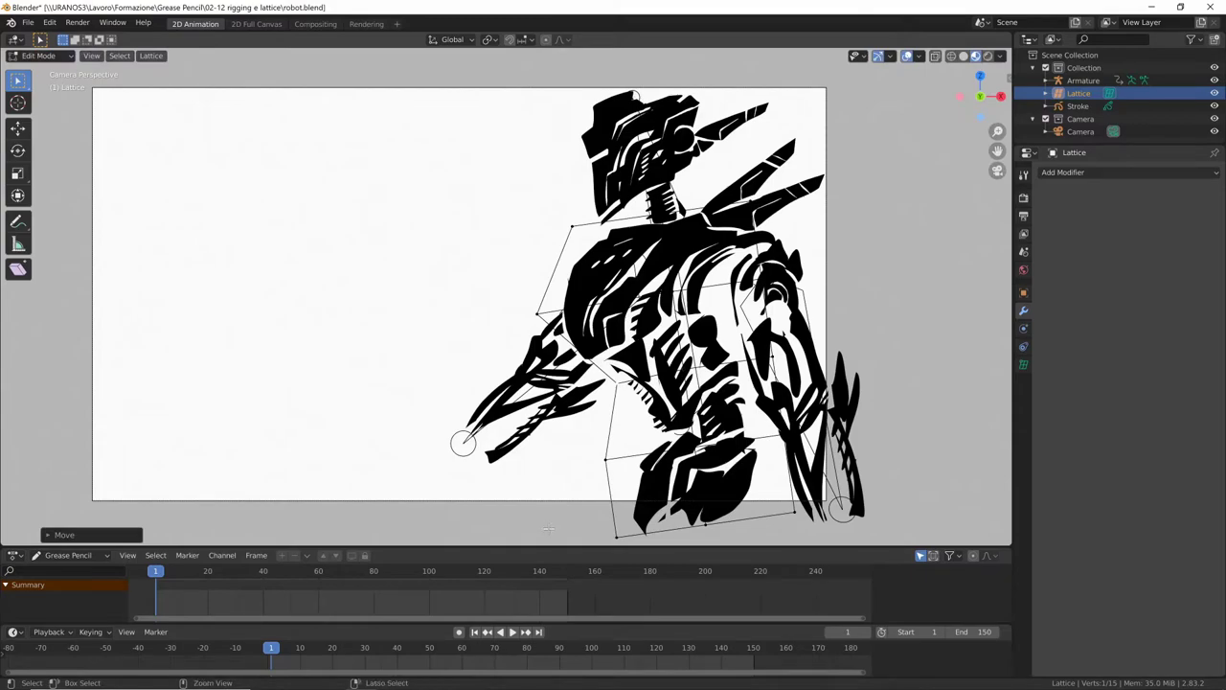
pyautogui.hotkey('ctrl', 'z')
pyautogui.hotkey('ctrl', 'z')
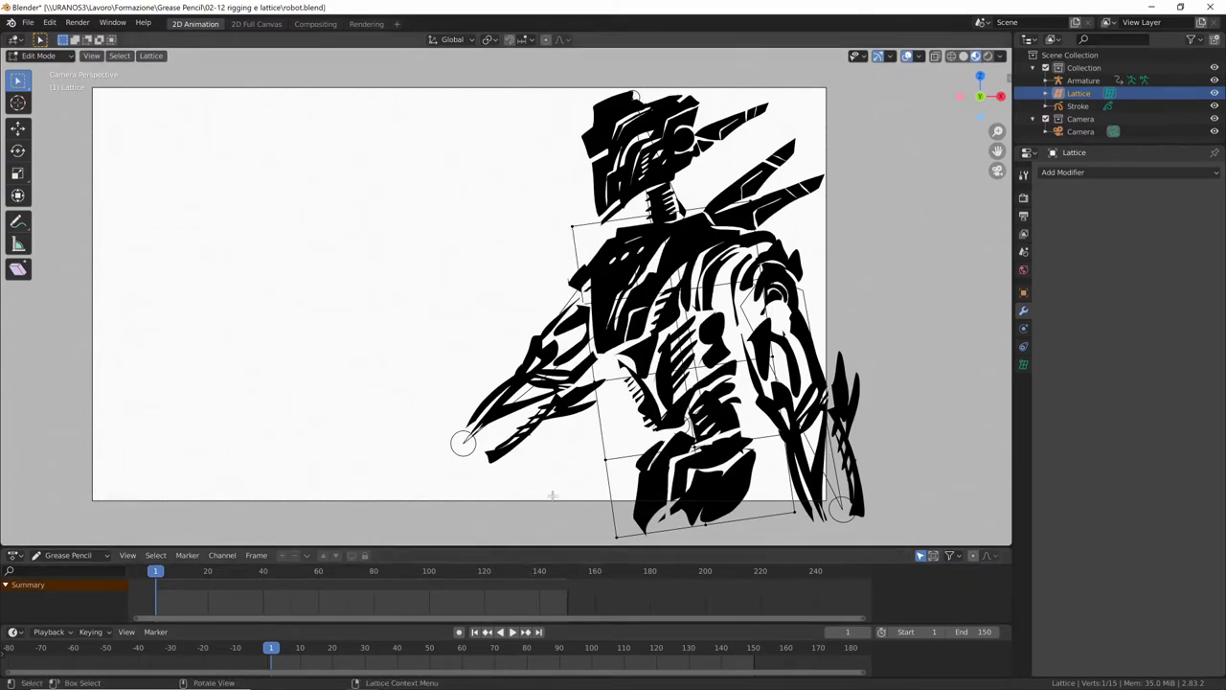
pyautogui.press('Tab')
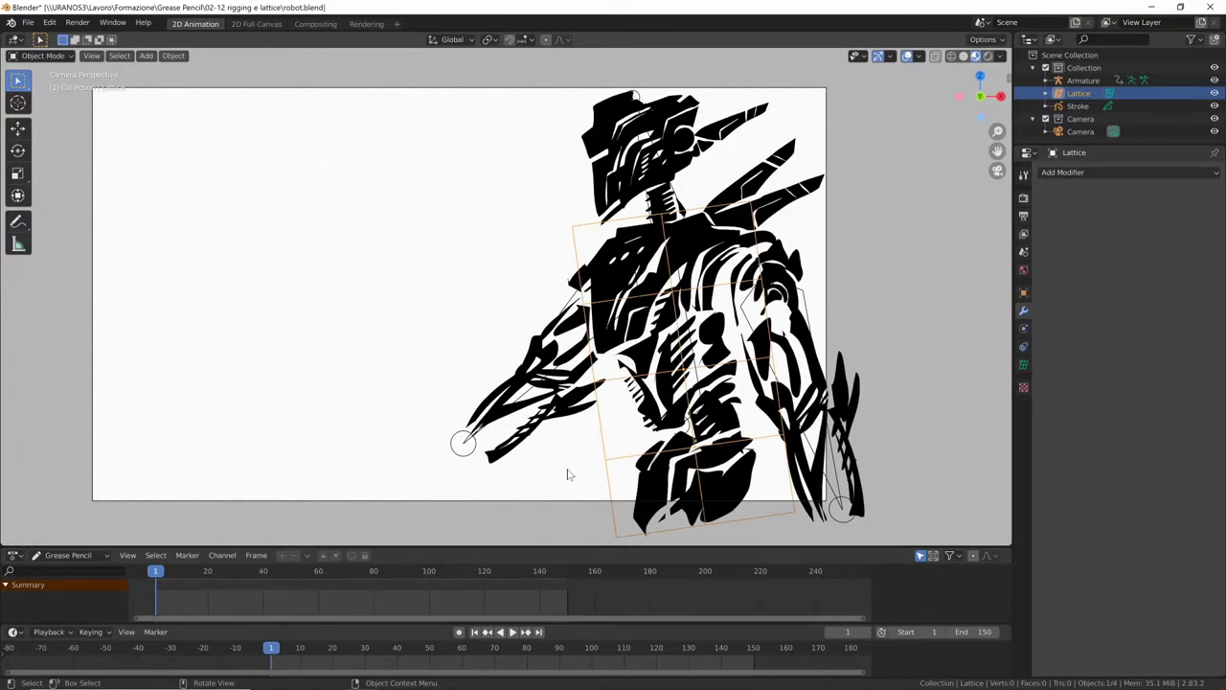
# Step: Select the Armature and set its Viewport Display type to Solid
pyautogui.click(642, 103)
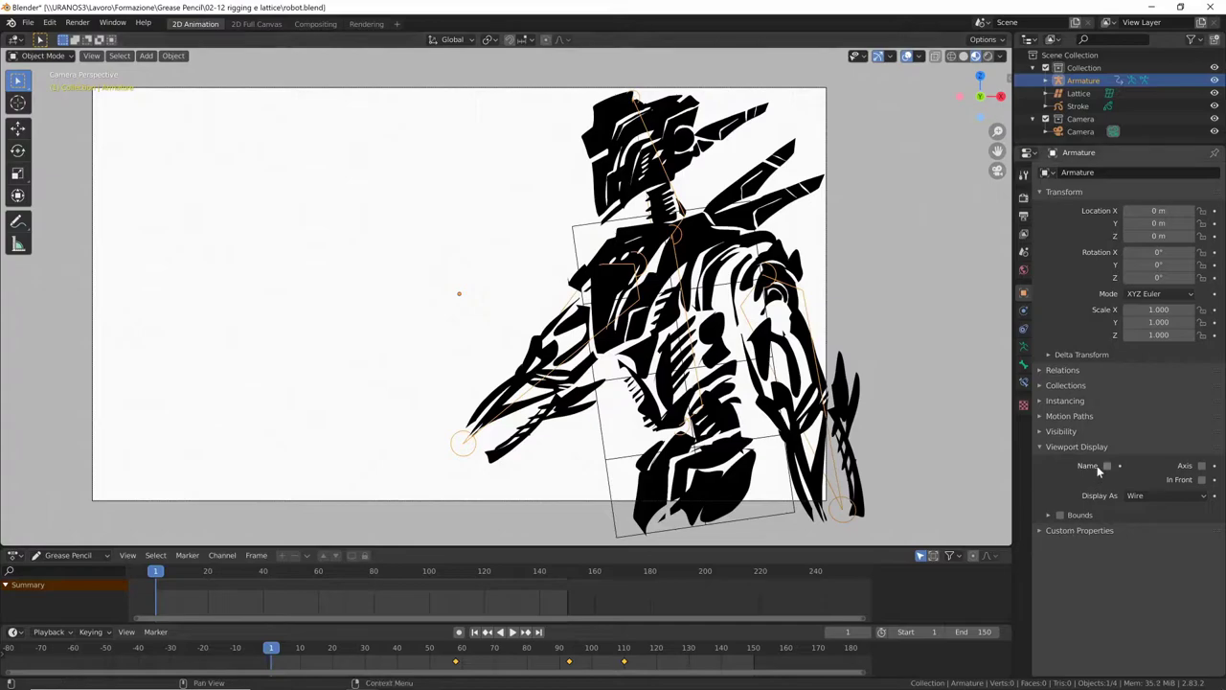
pyautogui.click(1165, 494)
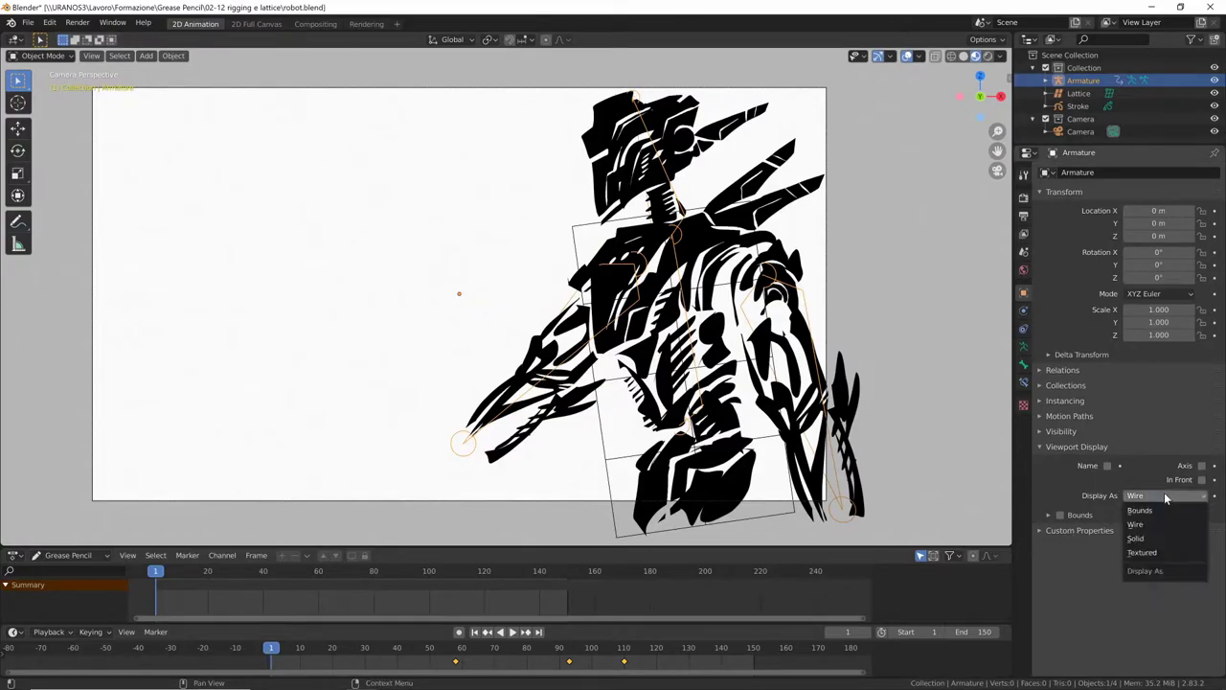
pyautogui.click(1150, 540)
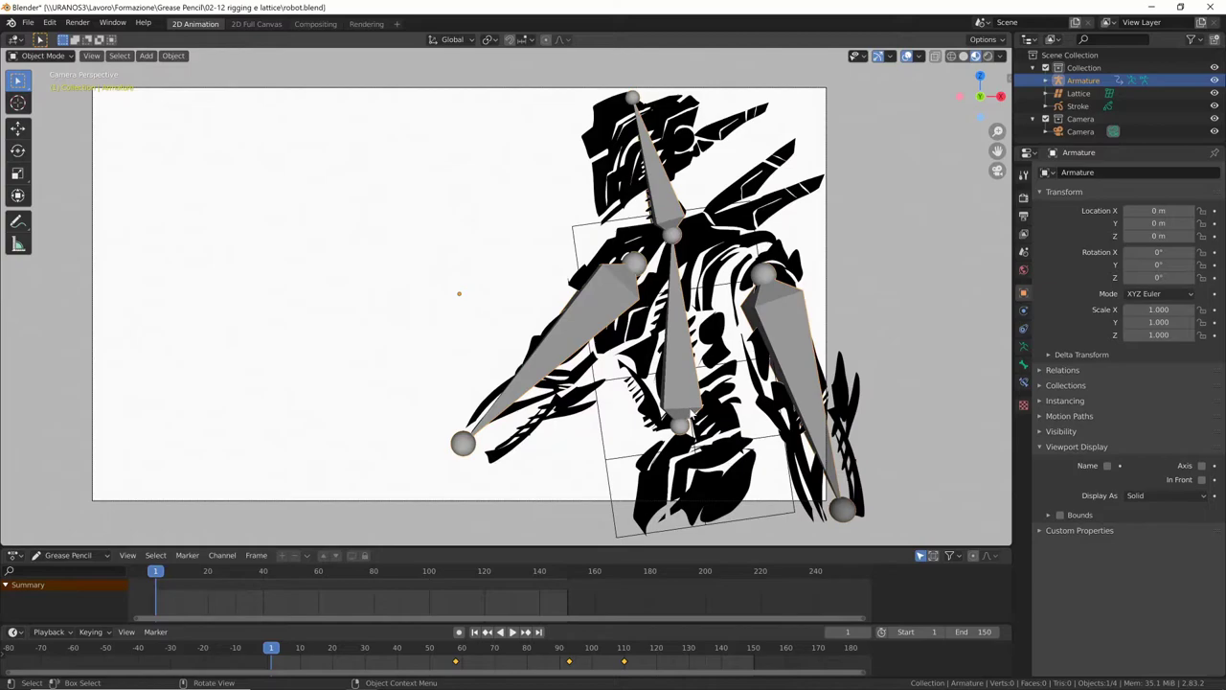
pyautogui.press('Tab')
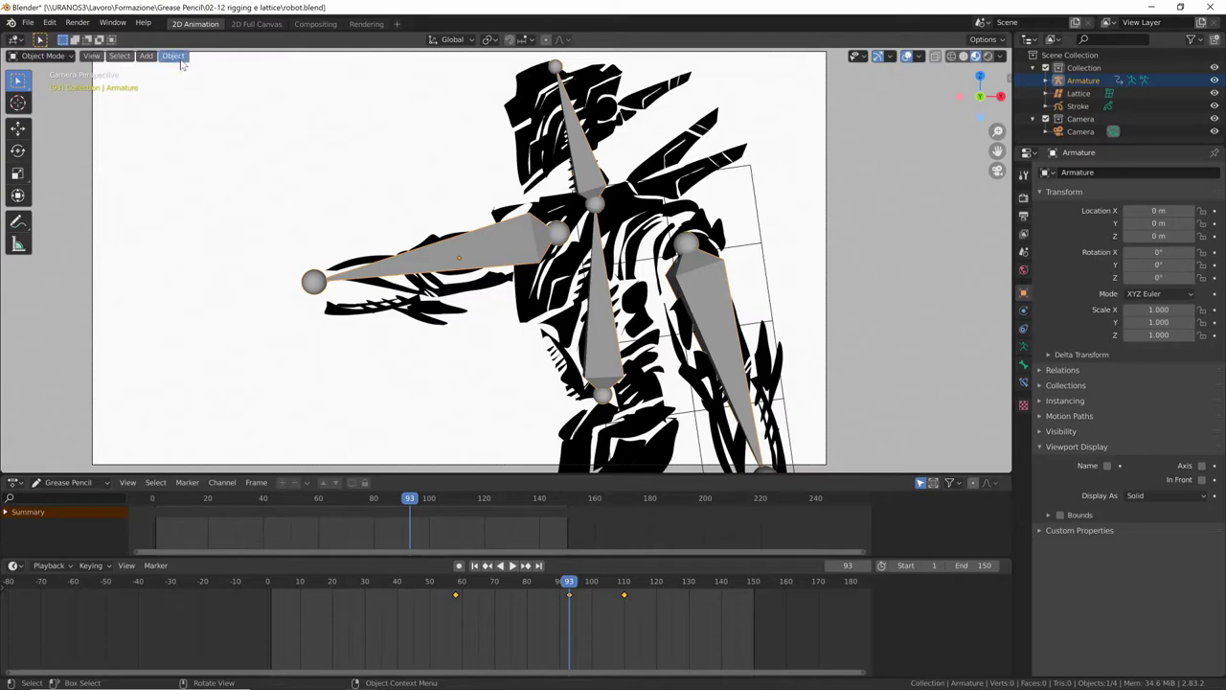
# Step: Remove the armature's keyframes with Clear Keyframes > Remove Animation, then go to frame 2
pyautogui.click(173, 55)
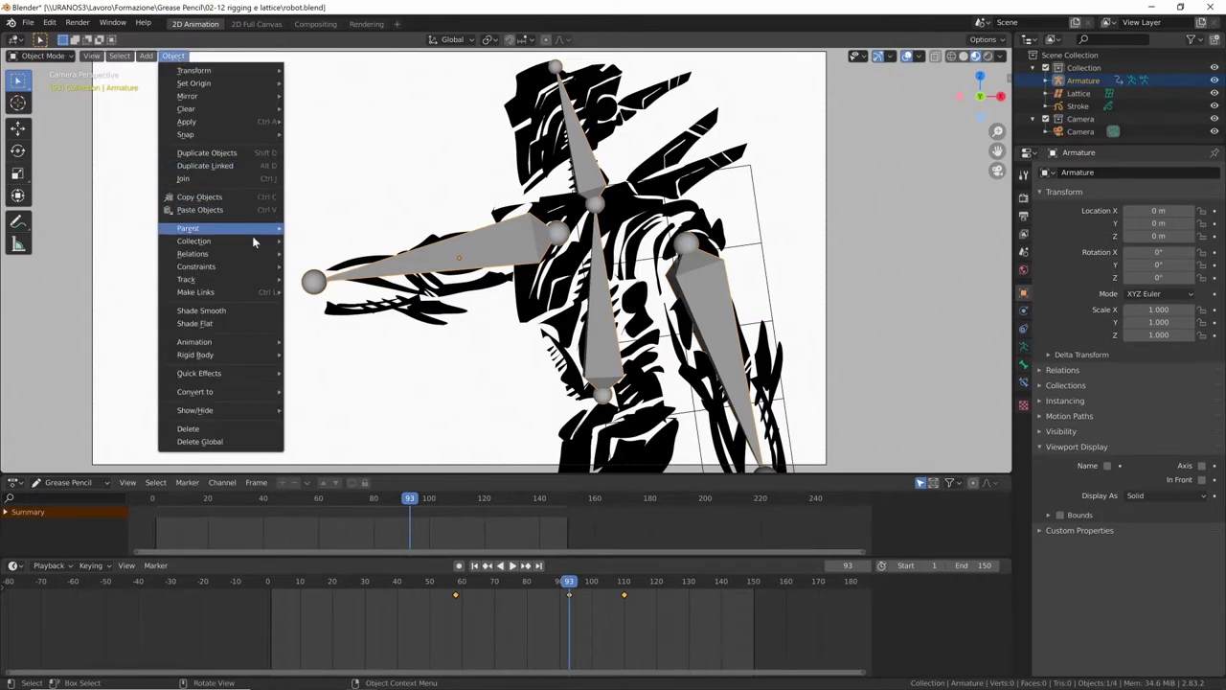
pyautogui.moveTo(195, 342)
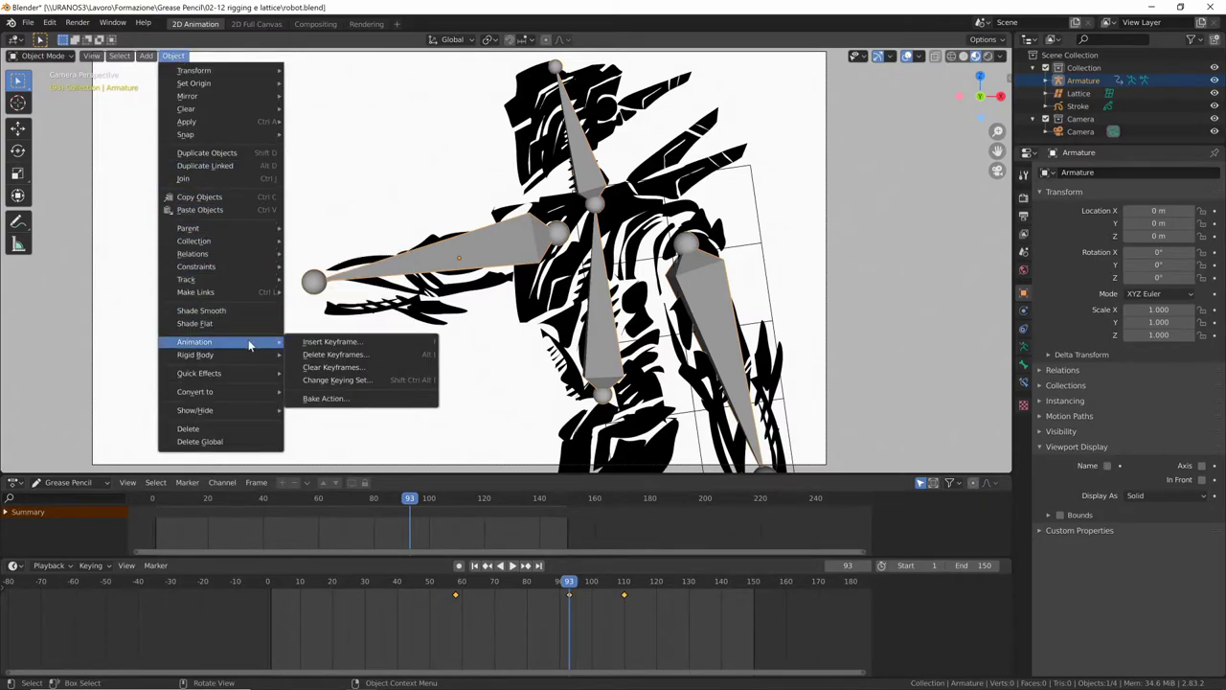
pyautogui.click(377, 372)
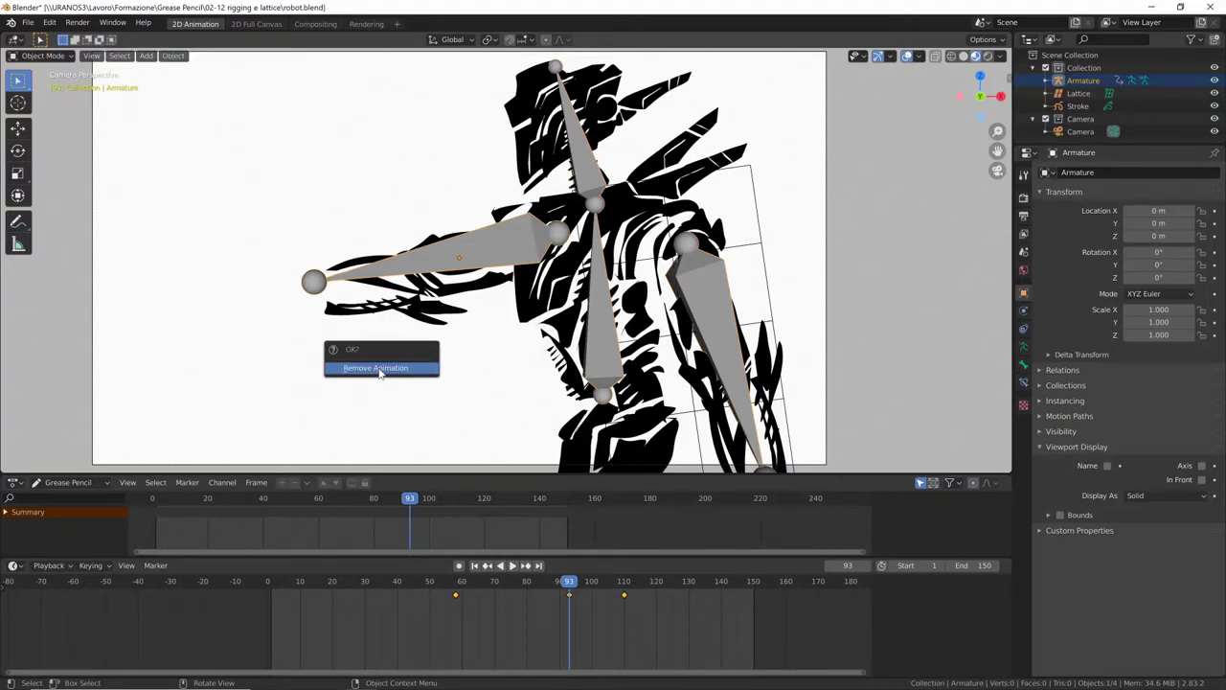
pyautogui.click(380, 369)
pyautogui.click(274, 586)
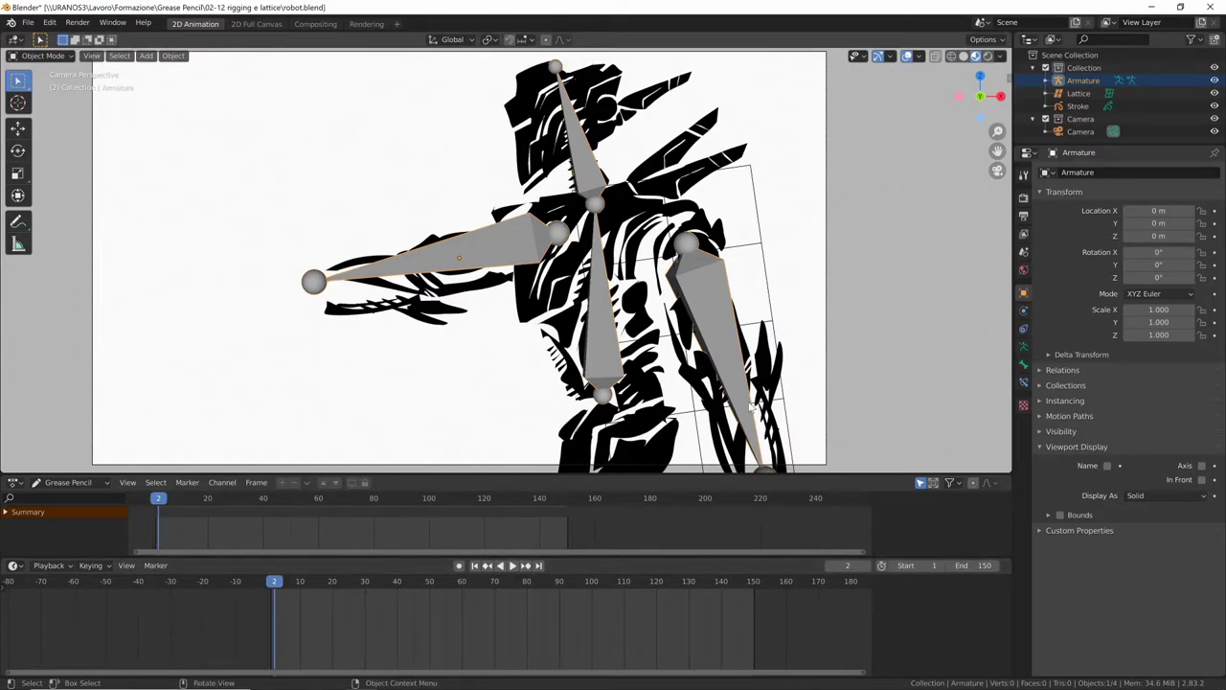
# Step: In Pose Mode, reset all bones to rest pose with Alt+R, then return to Edit Mode at frame 1
pyautogui.press('Tab')
pyautogui.hotkey('ctrl', 'Tab')
pyautogui.press('a')
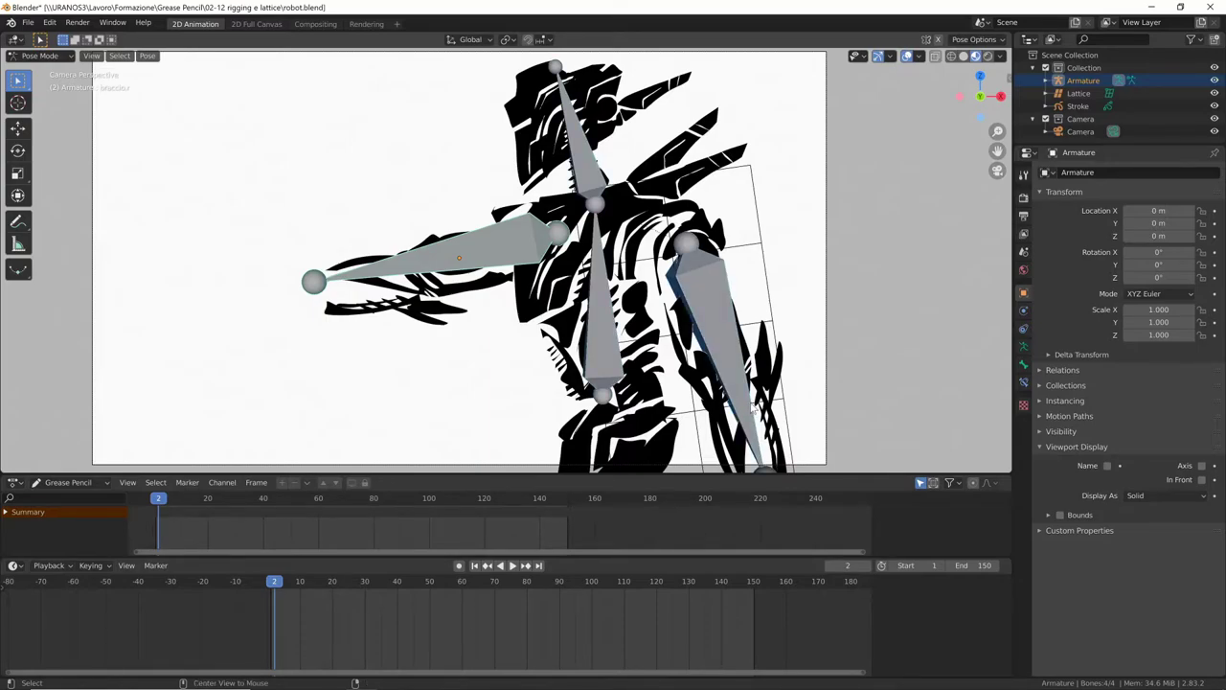
pyautogui.hotkey('alt', 'r')
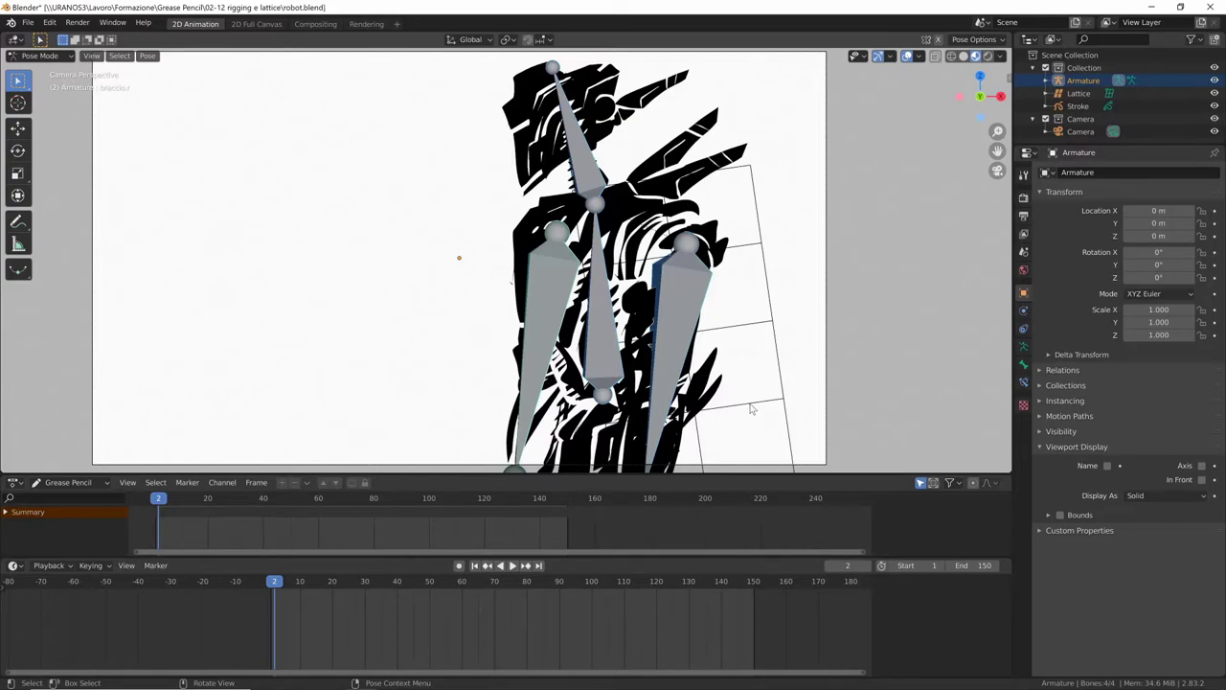
pyautogui.press('Tab')
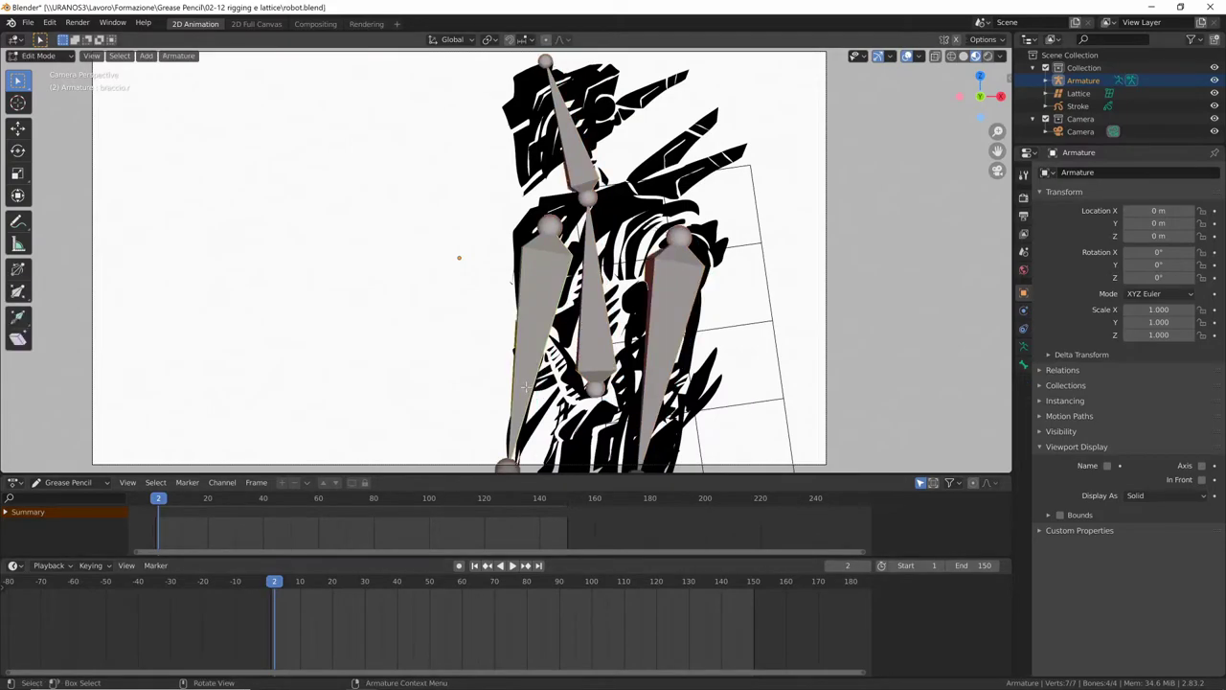
pyautogui.press('Left')
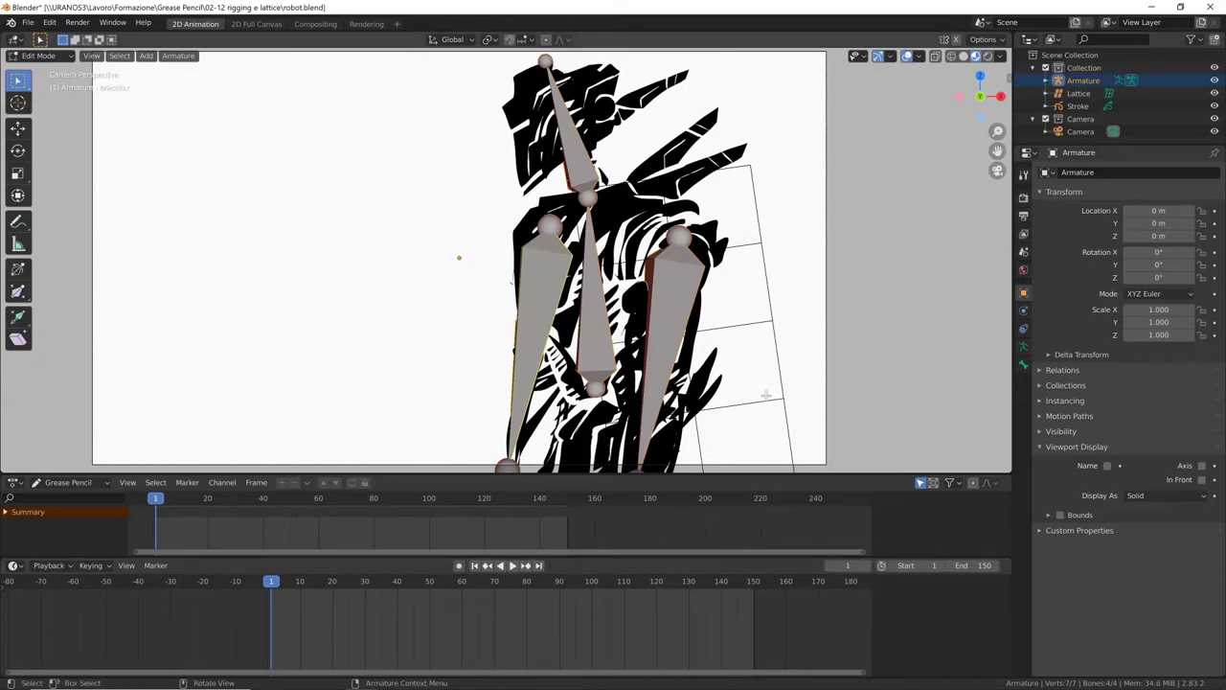
# Step: Lengthen the central corpo bone by moving its tail down to the robot's base
pyautogui.press('Home')
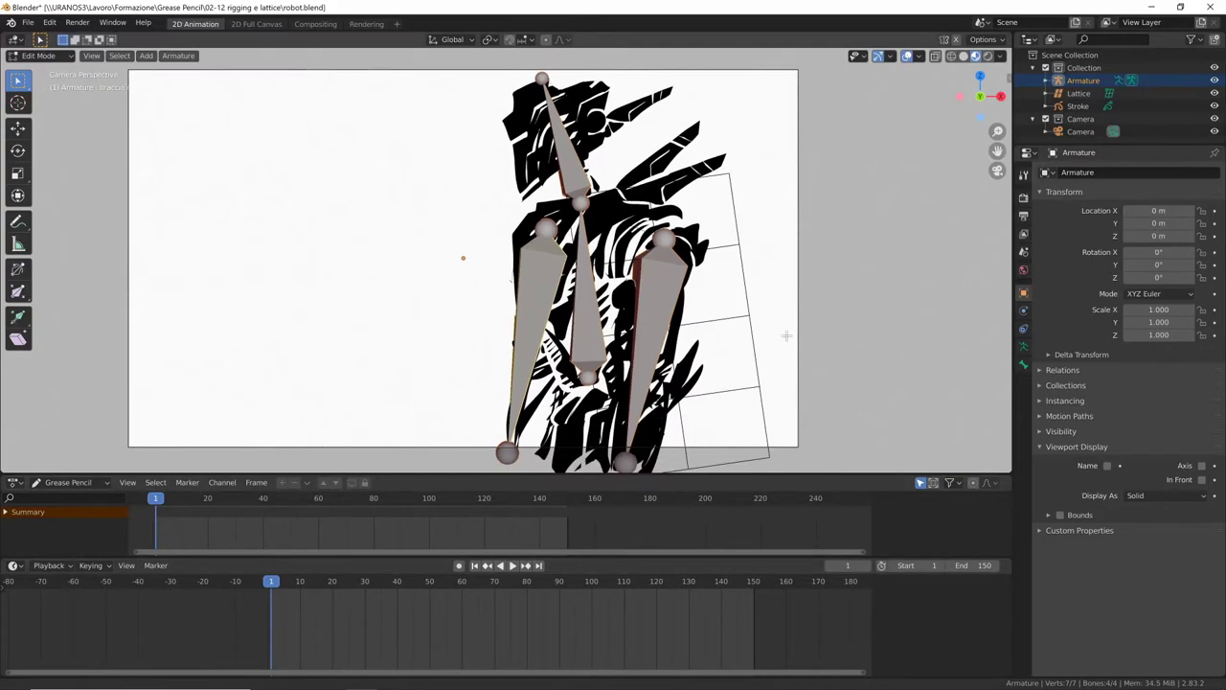
pyautogui.moveTo(671, 475); pyautogui.dragTo(671, 515)
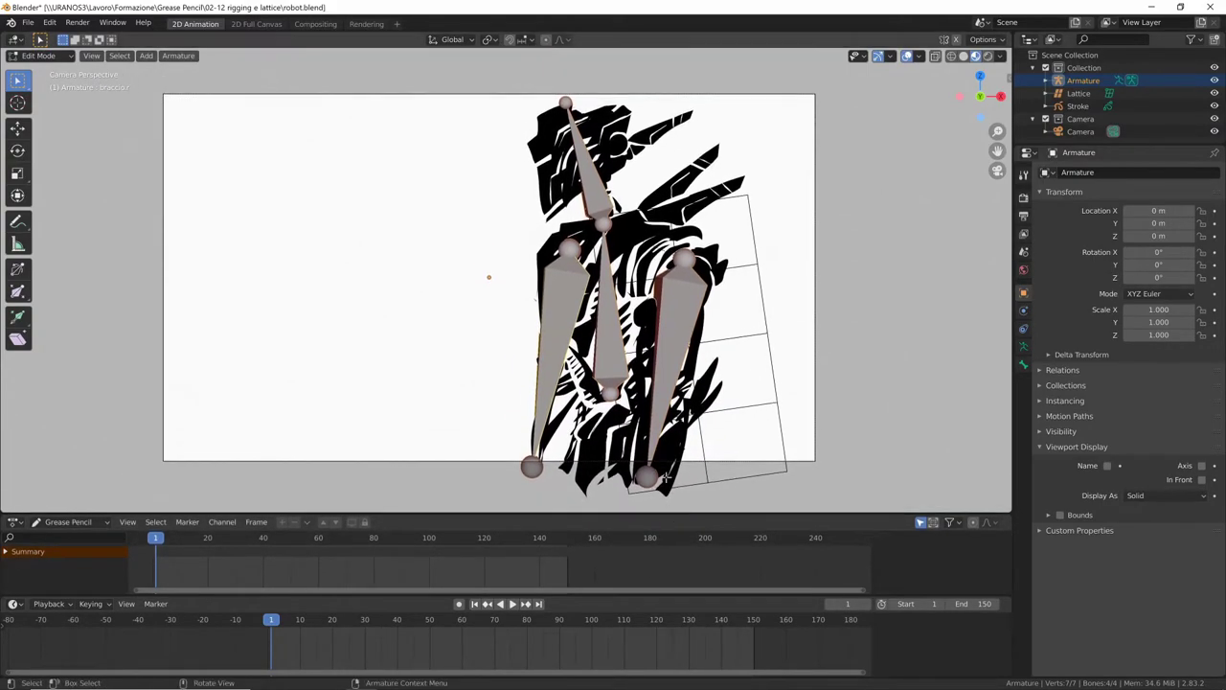
pyautogui.click(608, 363)
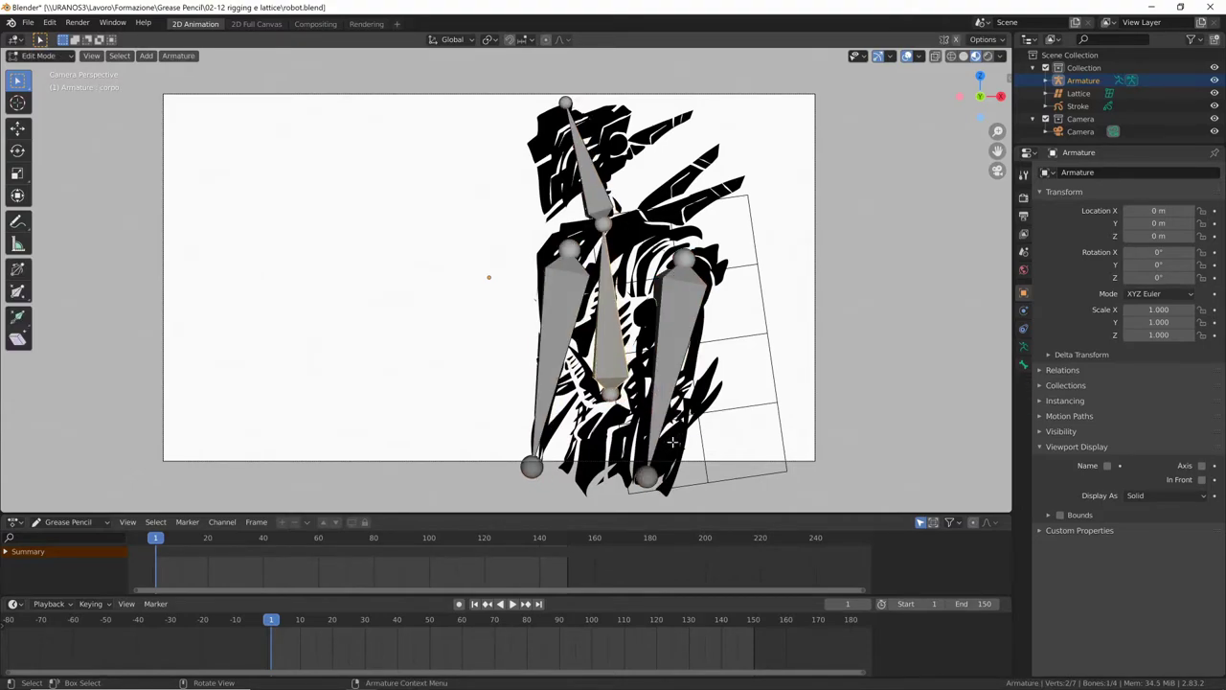
pyautogui.click(603, 415)
pyautogui.click(615, 359)
pyautogui.click(611, 393)
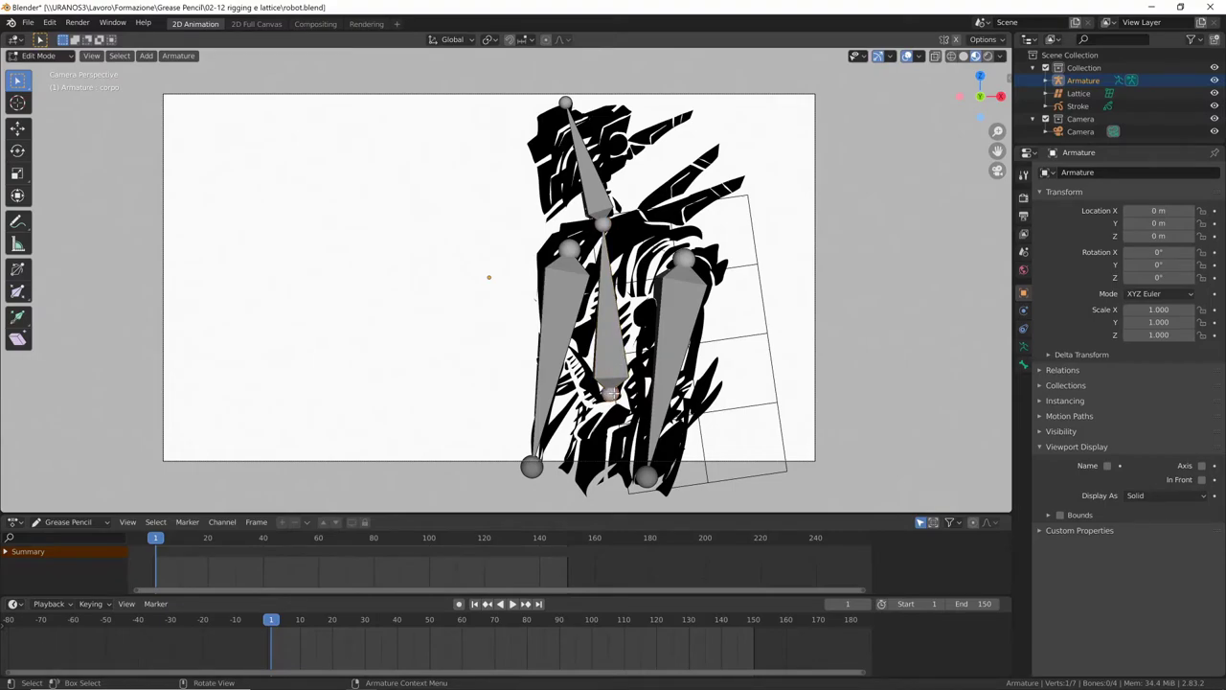
pyautogui.press('g')
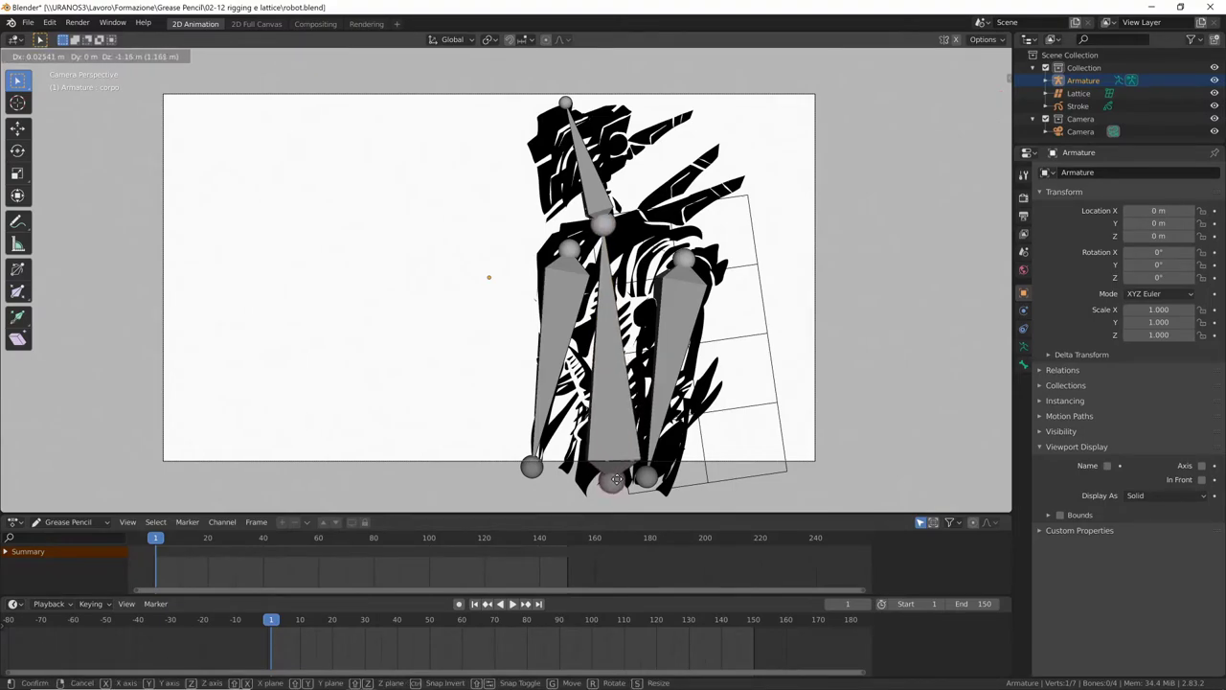
pyautogui.click(611, 484)
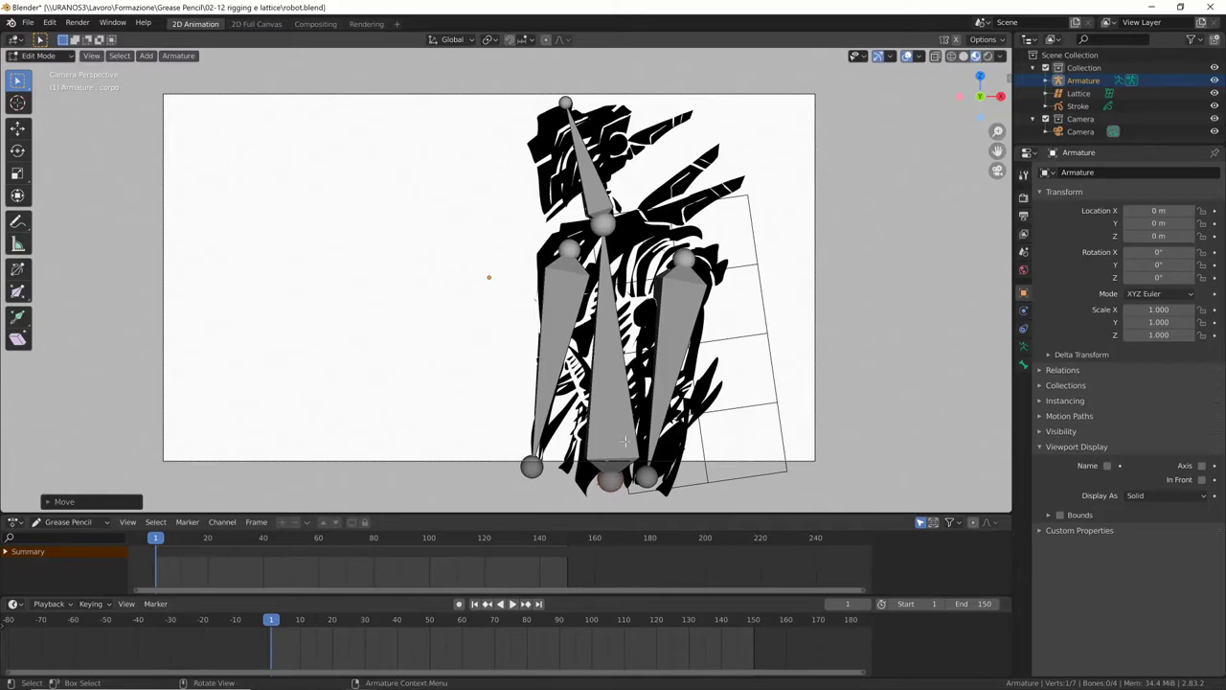
pyautogui.click(625, 441)
# Step: Subdivide the central corpo bone into two and show the bone properties
pyautogui.rightClick(610, 385)
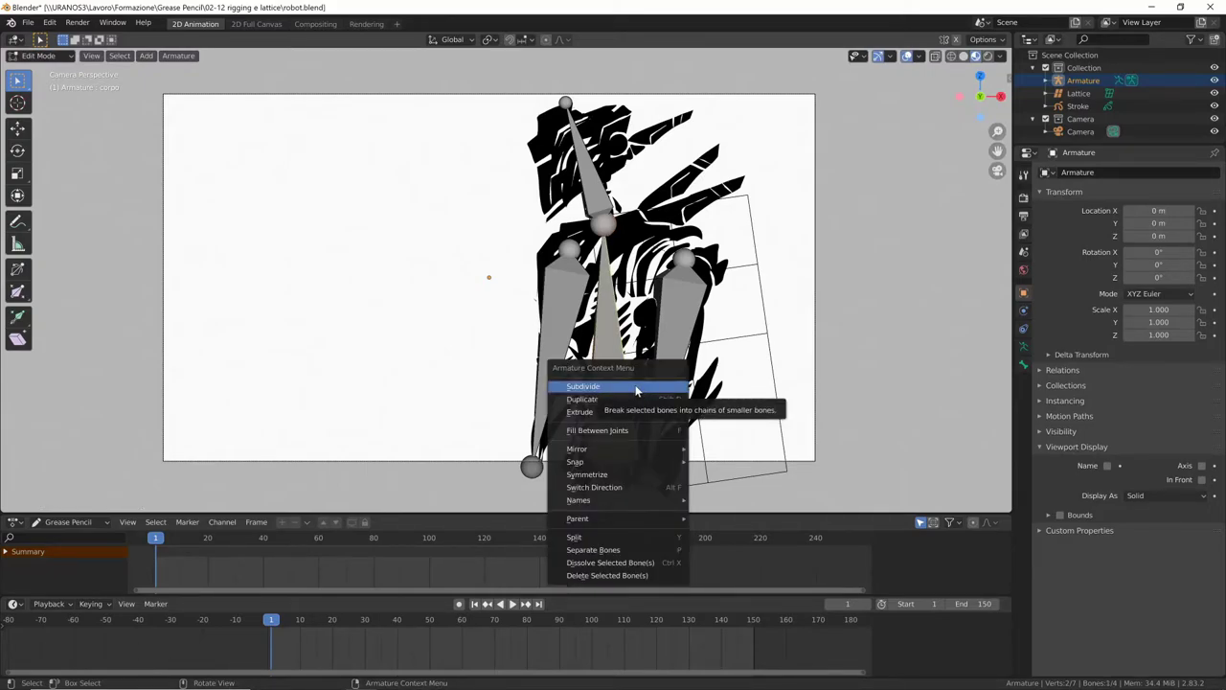
pyautogui.click(636, 390)
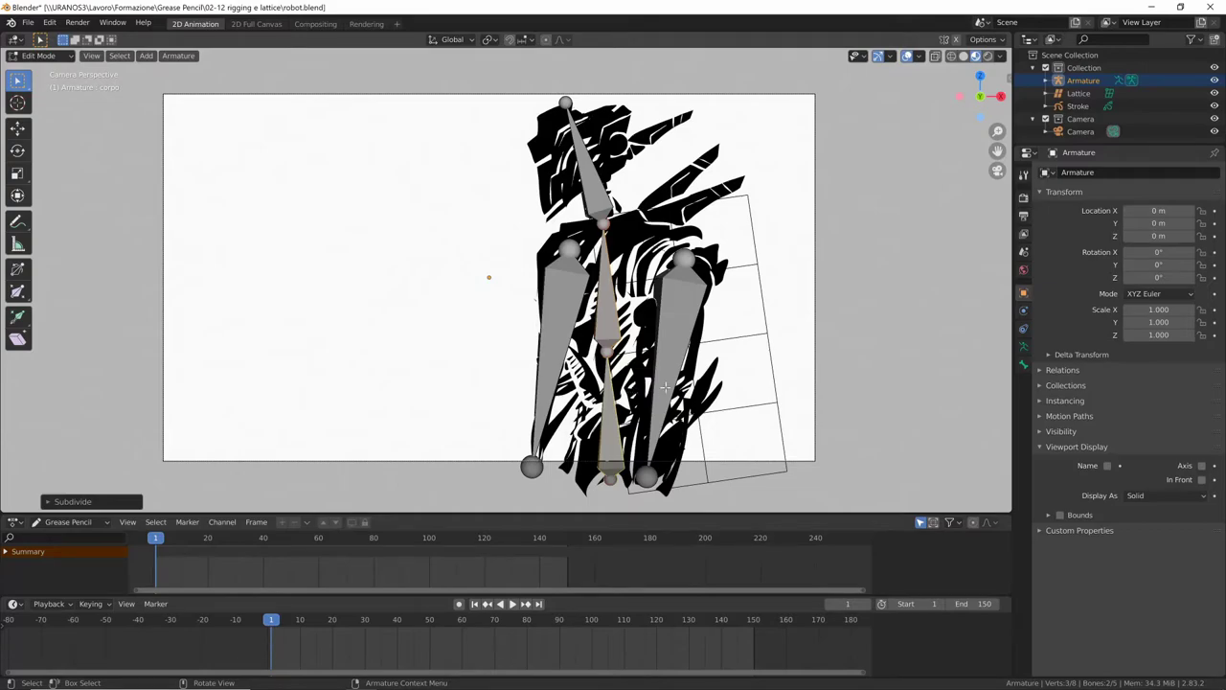
pyautogui.click(1023, 364)
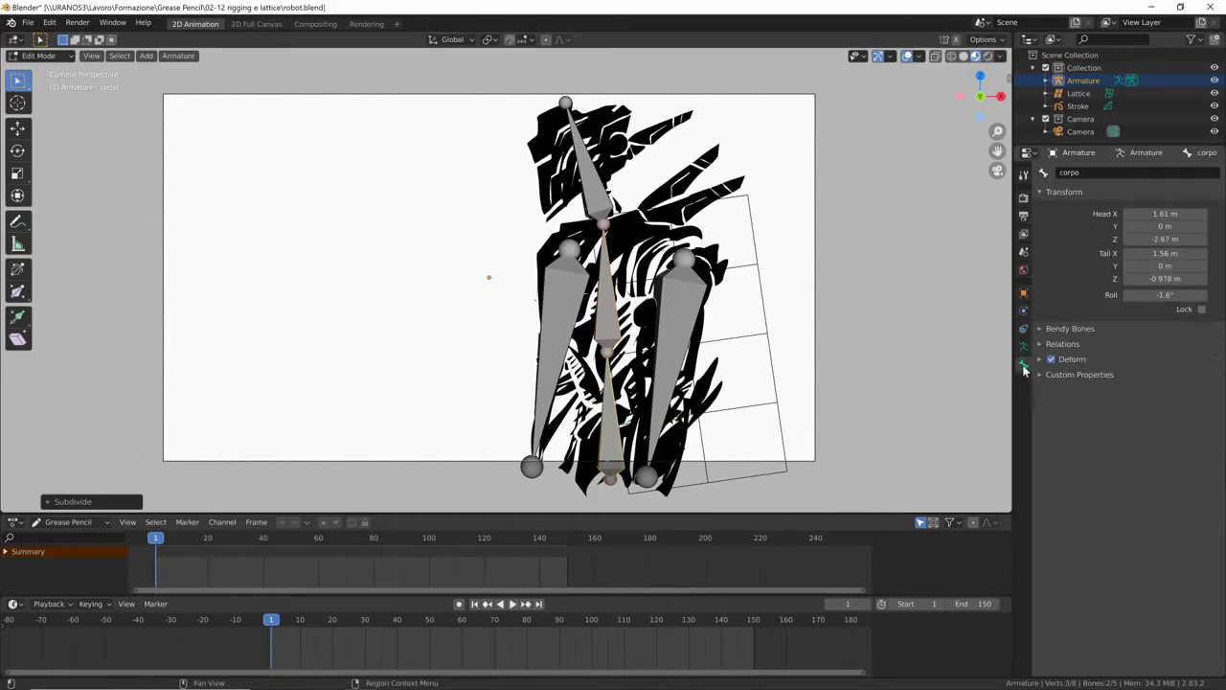
pyautogui.click(607, 323)
pyautogui.click(607, 421)
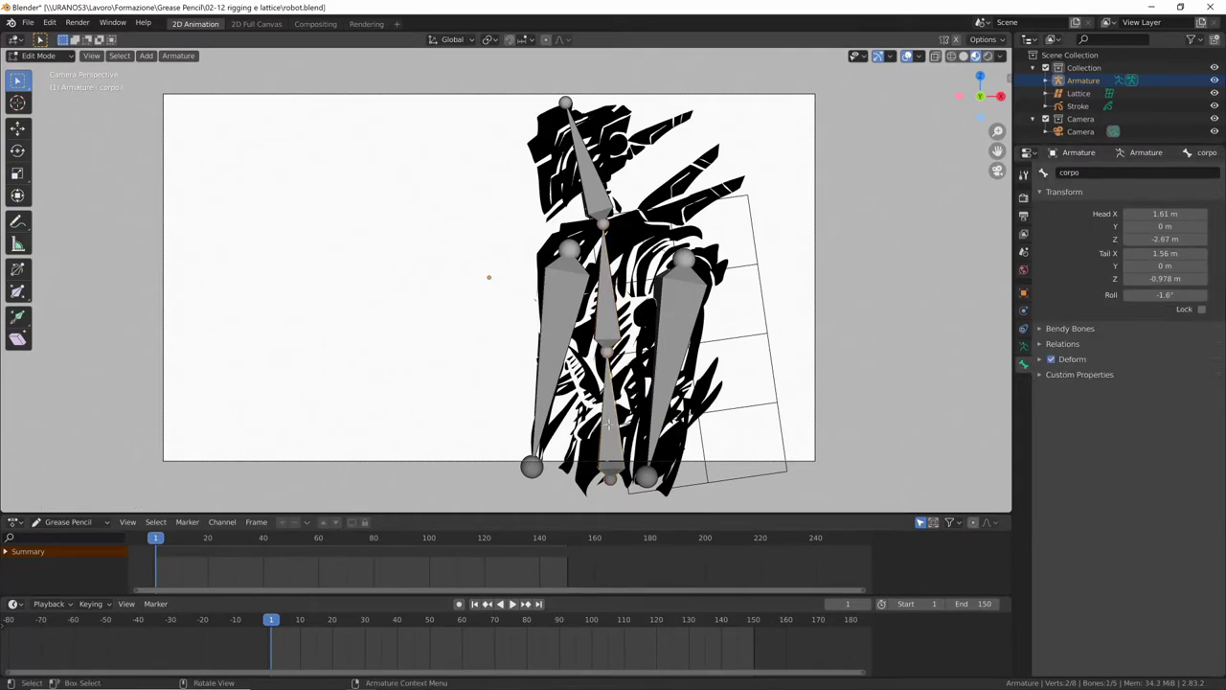
# Step: Move the joint between corpo and corpo.001 to the right and further down
pyautogui.click(603, 314)
pyautogui.click(607, 351)
pyautogui.moveTo(607, 351); pyautogui.dragTo(634, 352)
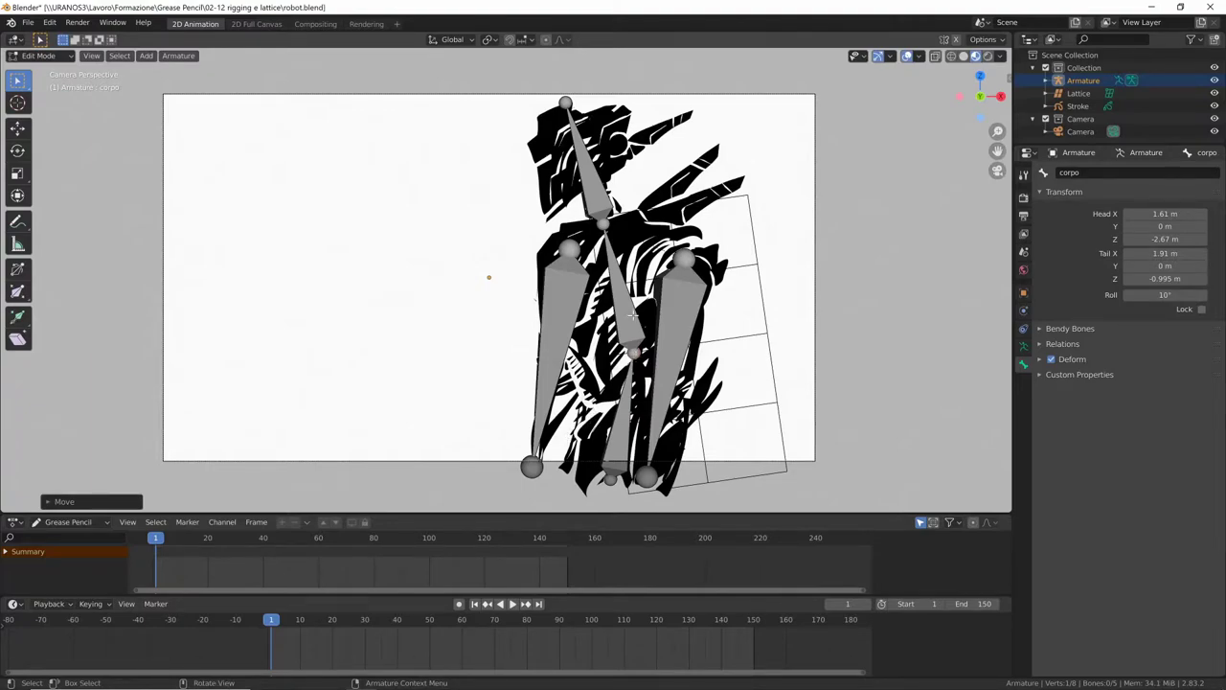
pyautogui.click(632, 315)
pyautogui.click(633, 352)
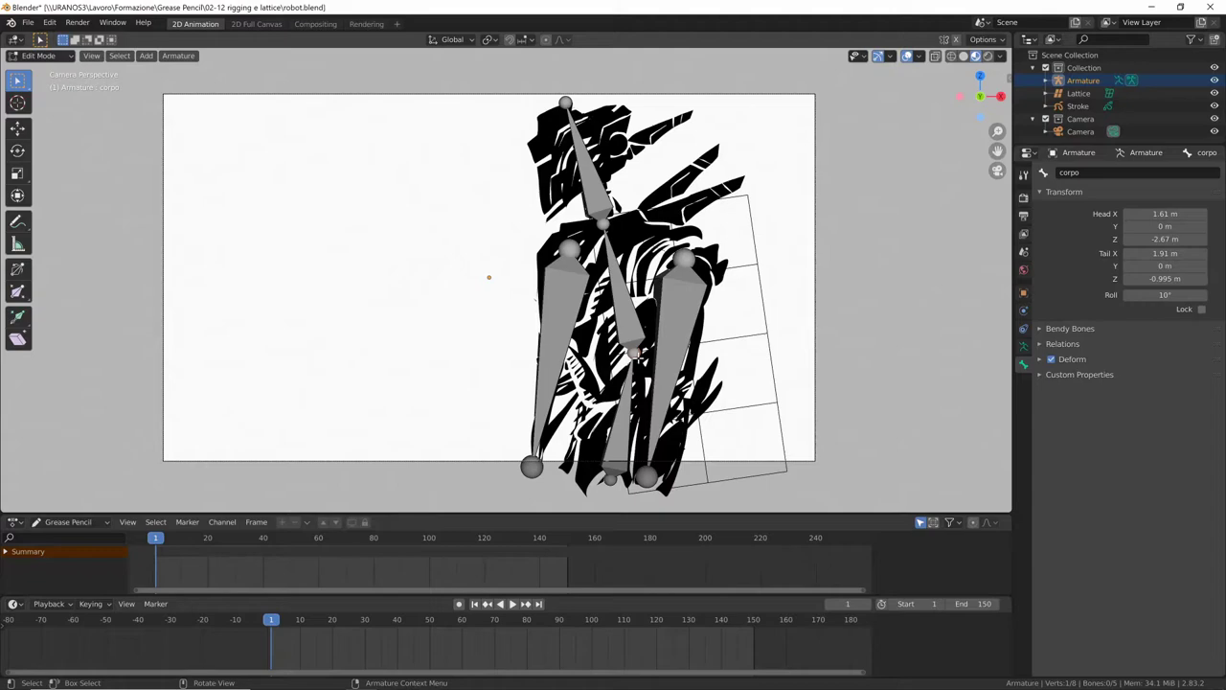
pyautogui.moveTo(634, 354); pyautogui.dragTo(632, 393)
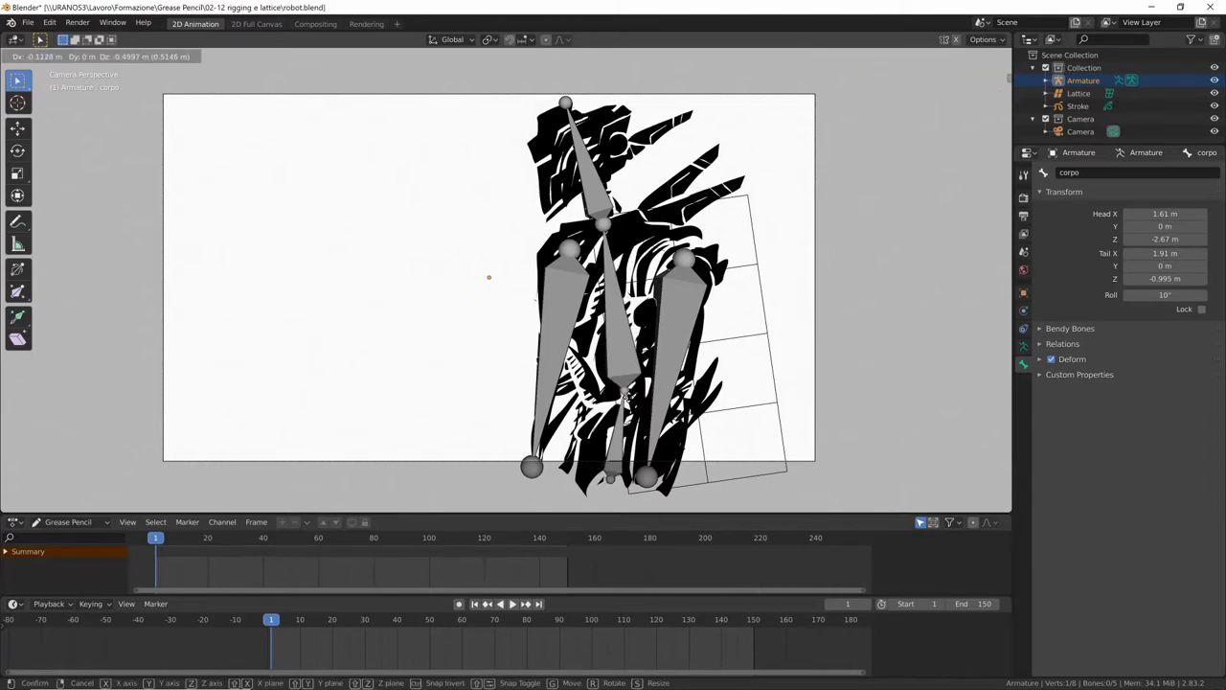
# Step: Subdivide corpo.001 again to create corpo.002, reposition its joint, and check each body bone
pyautogui.click(623, 333)
pyautogui.rightClick(626, 331)
pyautogui.click(623, 331)
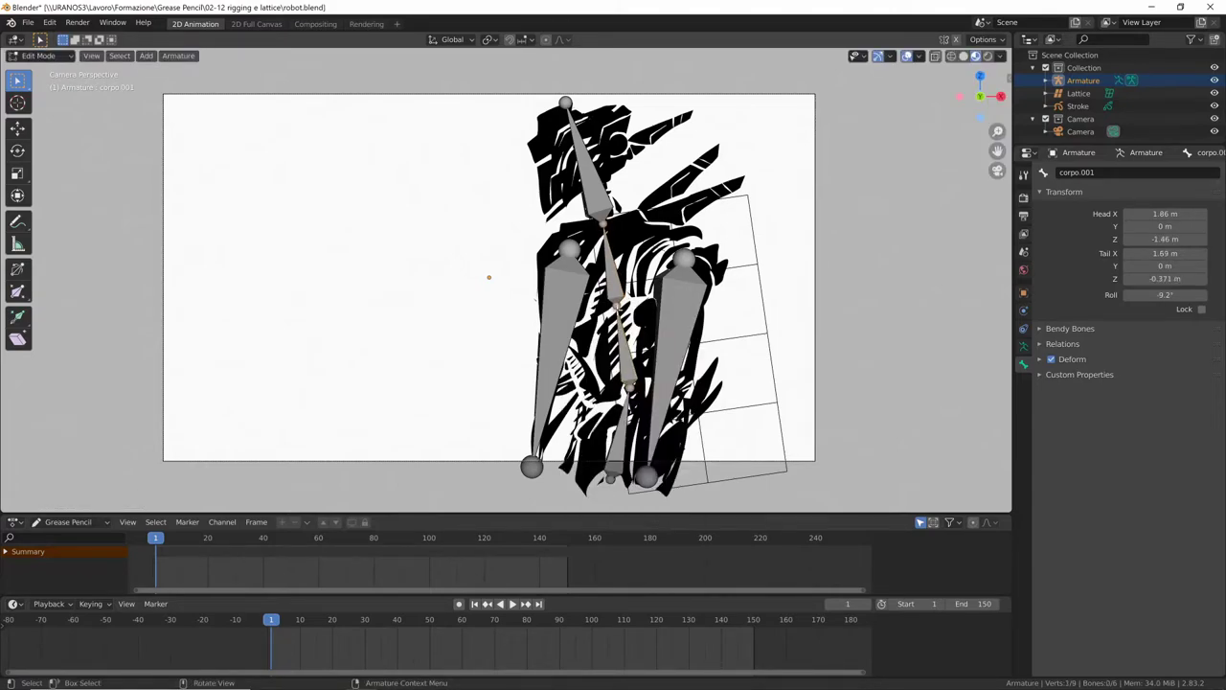
pyautogui.moveTo(622, 331); pyautogui.dragTo(621, 352)
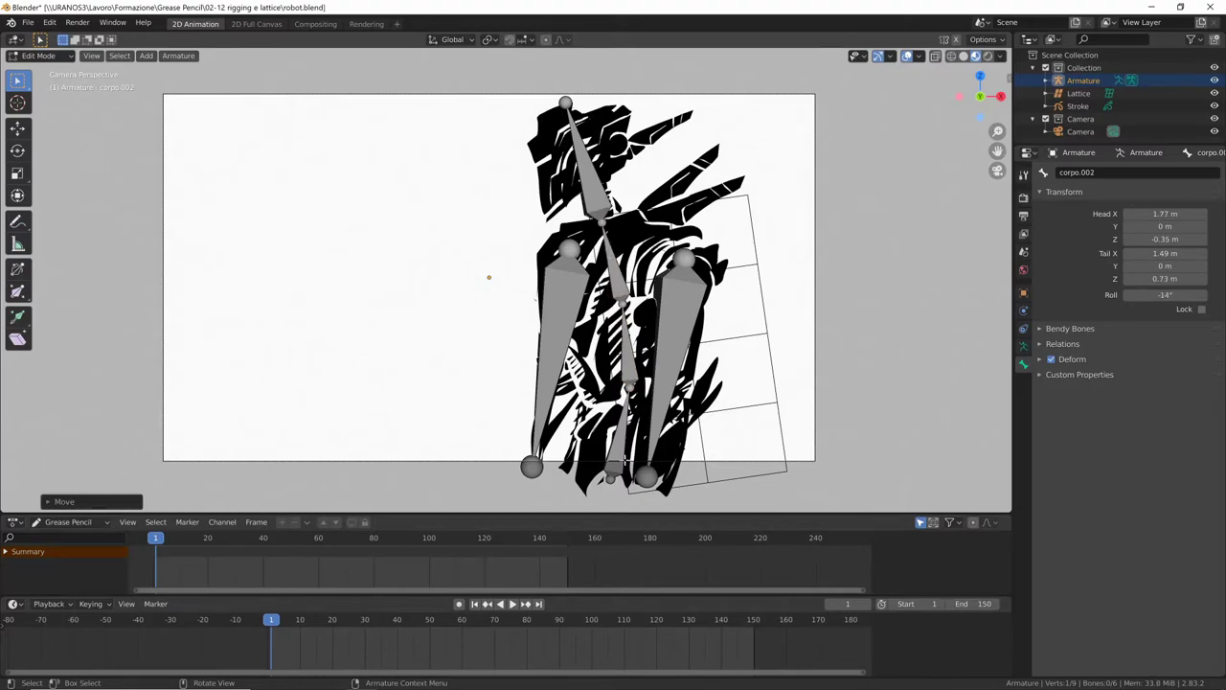
pyautogui.click(629, 320)
pyautogui.click(633, 359)
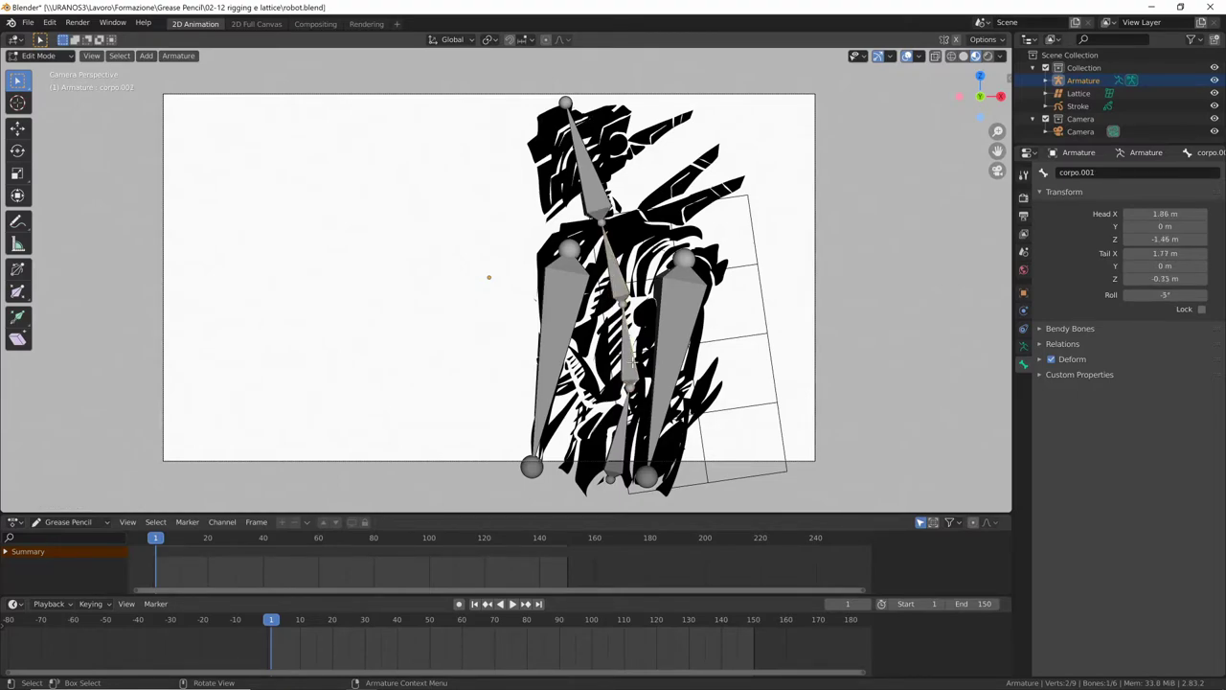
pyautogui.click(614, 460)
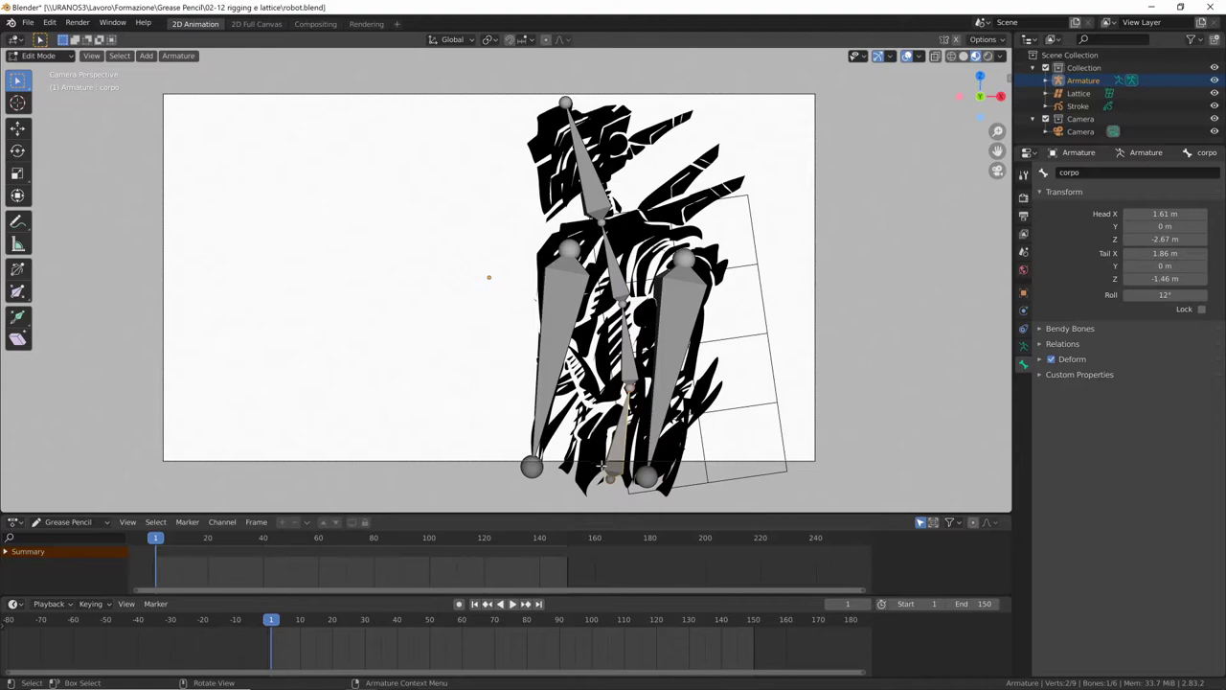
# Step: In Object Mode, clear the Stroke corpo layer's parent and set it back to Armature
pyautogui.press('Tab')
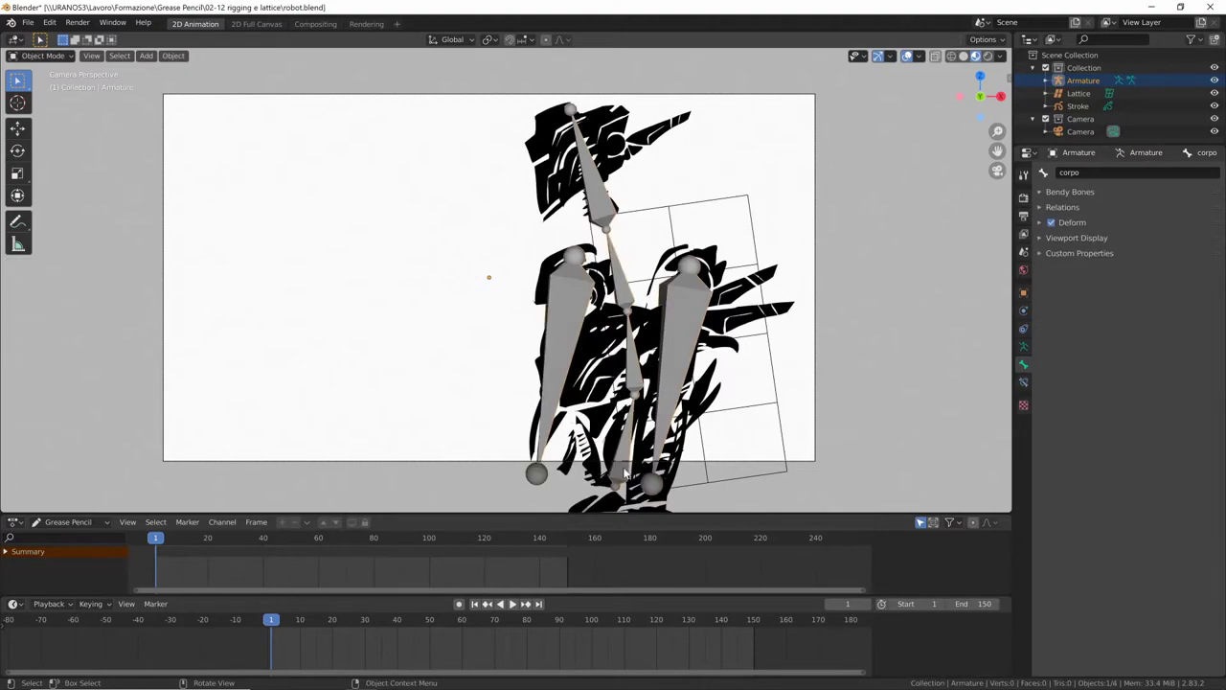
pyautogui.hotkey('alt', 'a')
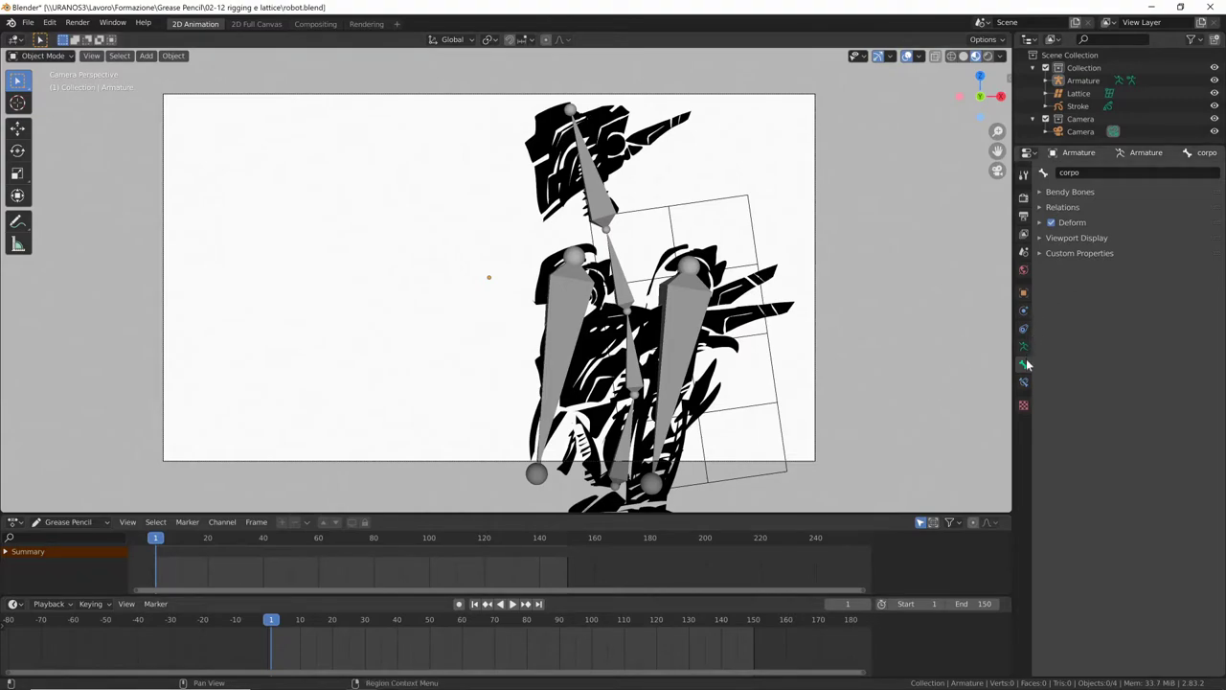
pyautogui.click(756, 326)
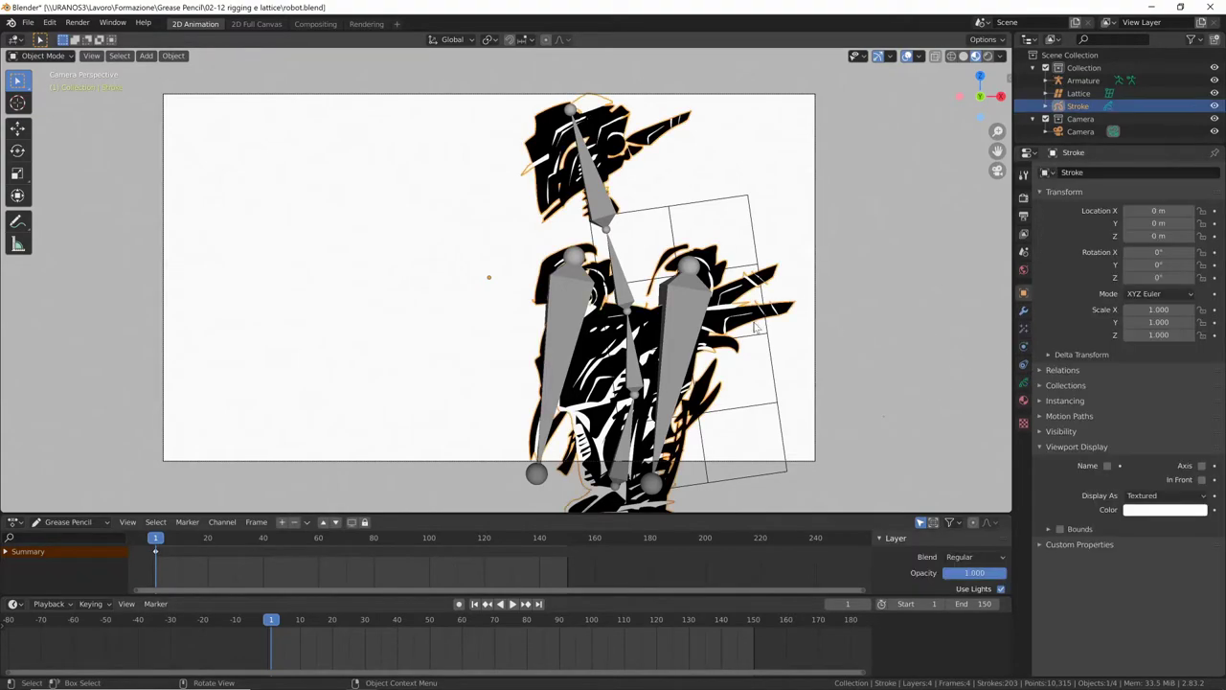
pyautogui.click(1023, 382)
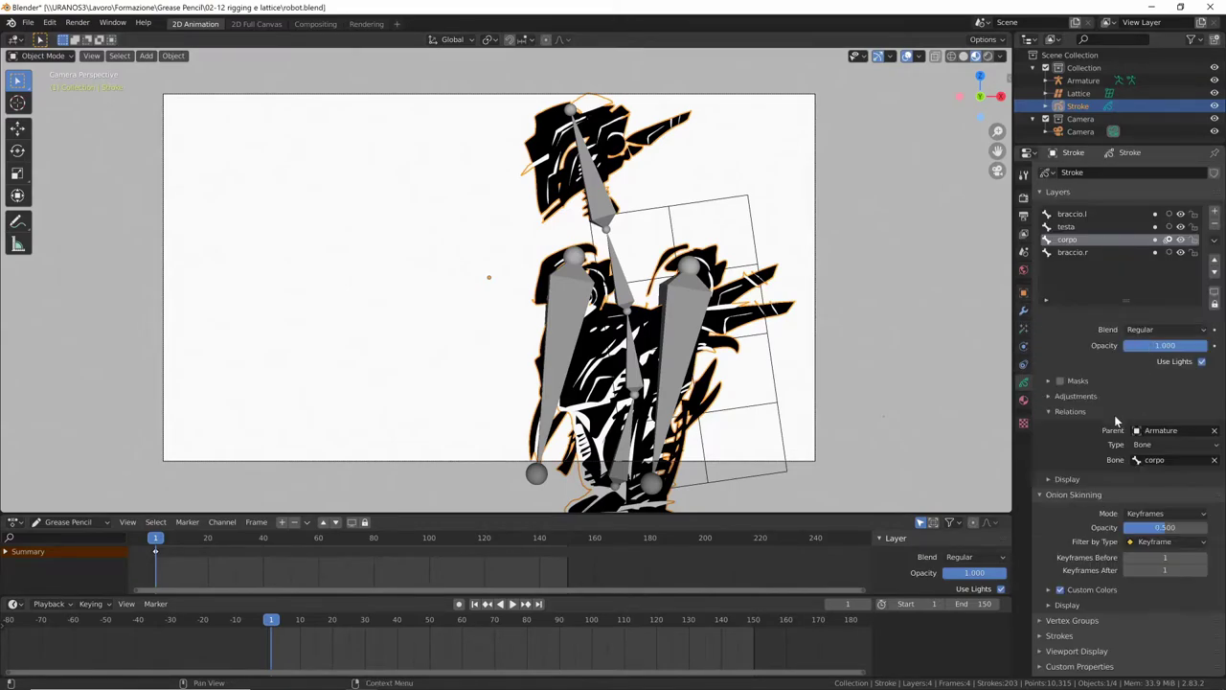
pyautogui.click(1215, 431)
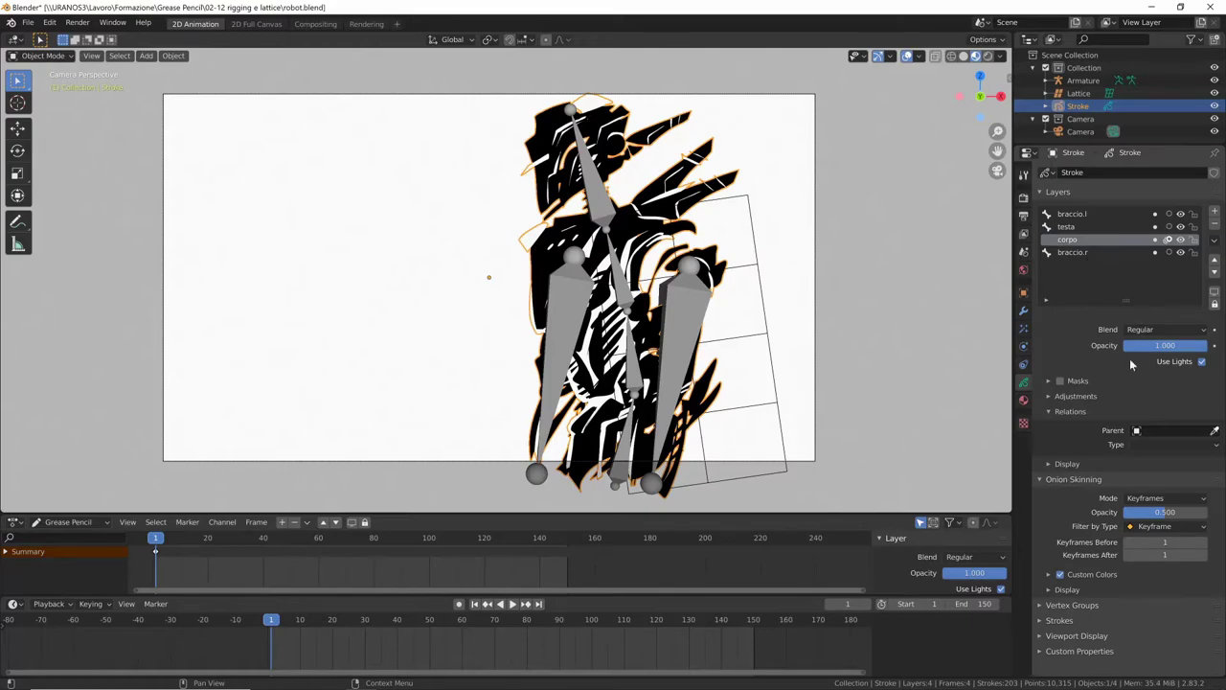
pyautogui.click(1181, 432)
pyautogui.click(1100, 448)
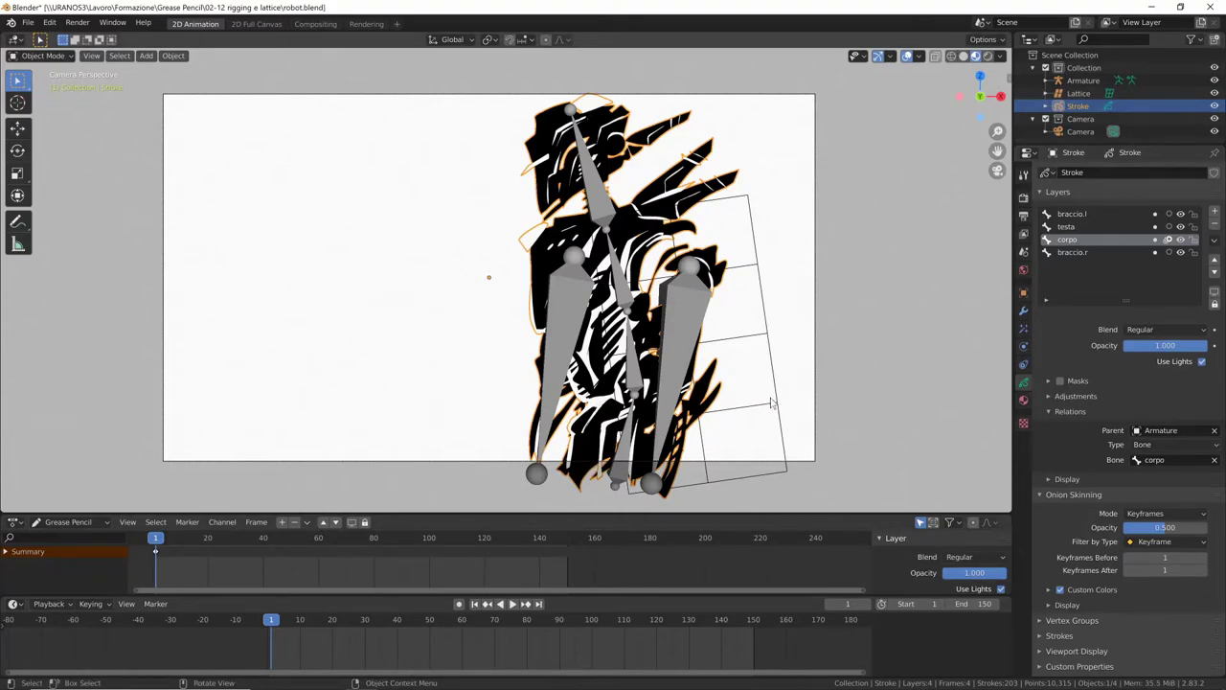
pyautogui.click(680, 352)
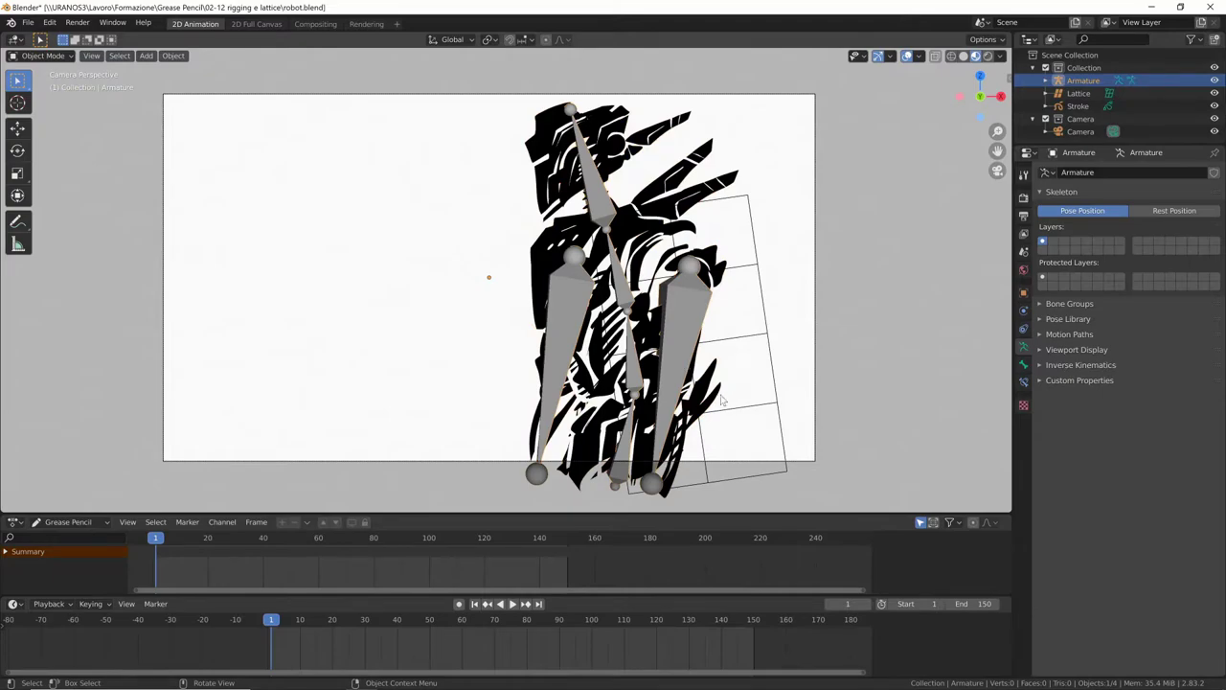
pyautogui.hotkey('ctrl', 'Tab')
pyautogui.click(700, 372)
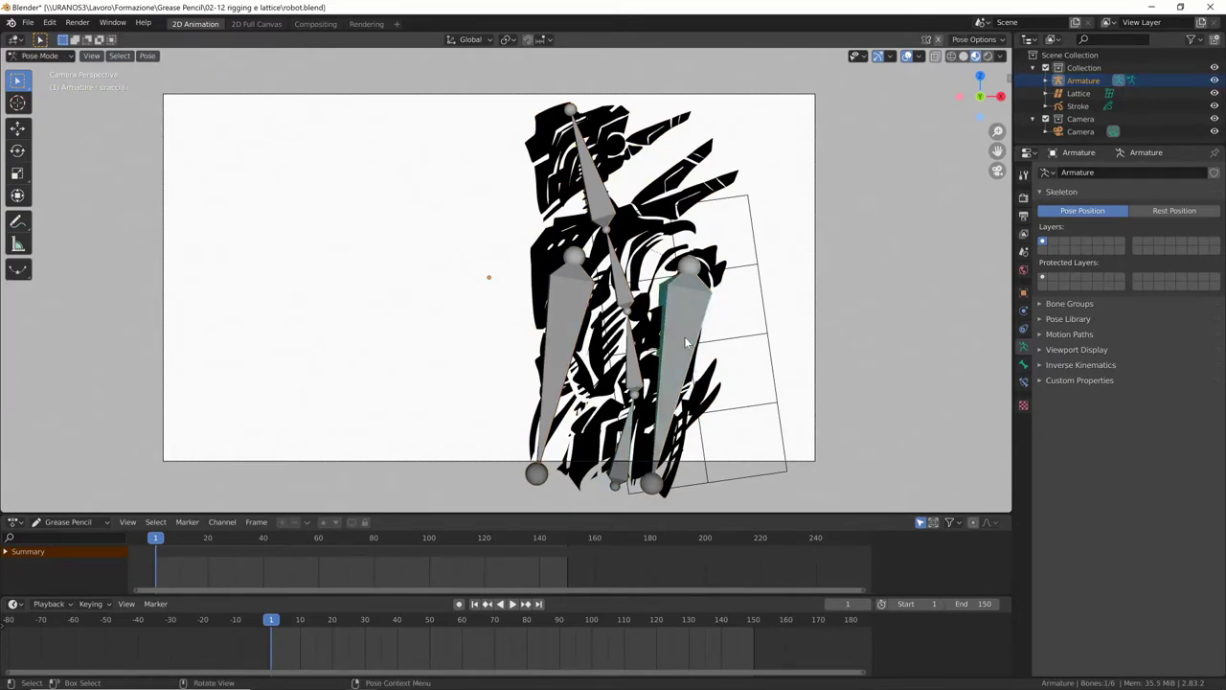
pyautogui.press('r')
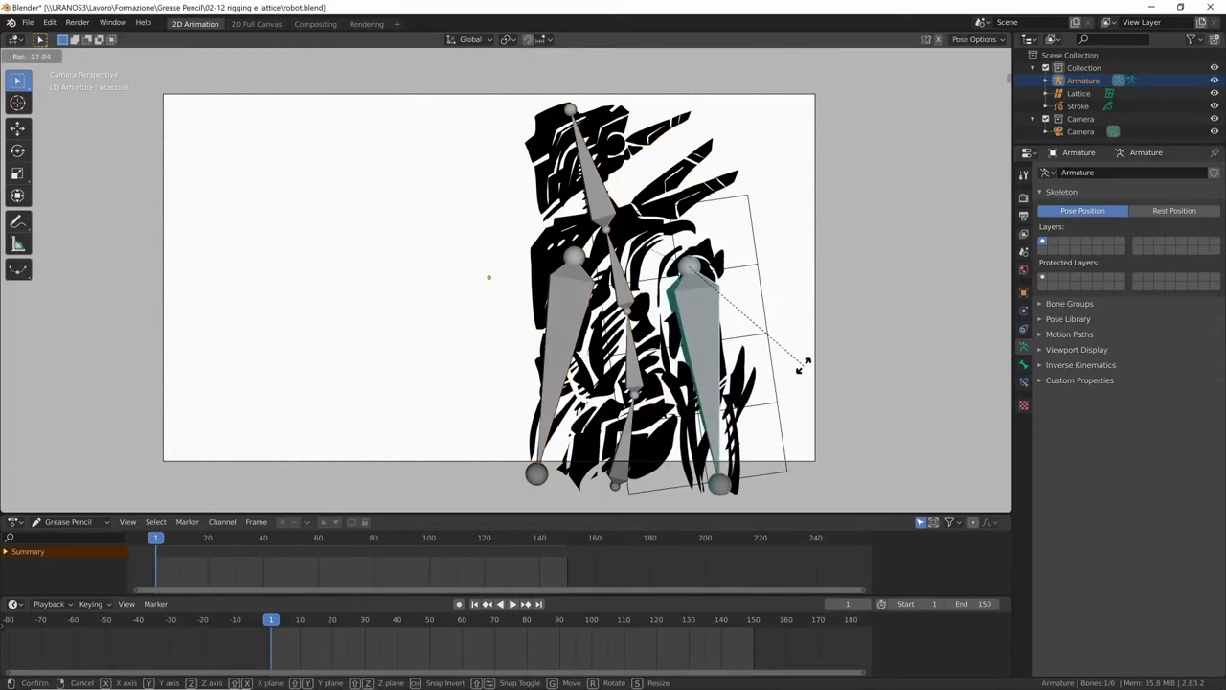
pyautogui.click(804, 356)
pyautogui.hotkey('alt', 'a')
pyautogui.click(566, 315)
pyautogui.press('r')
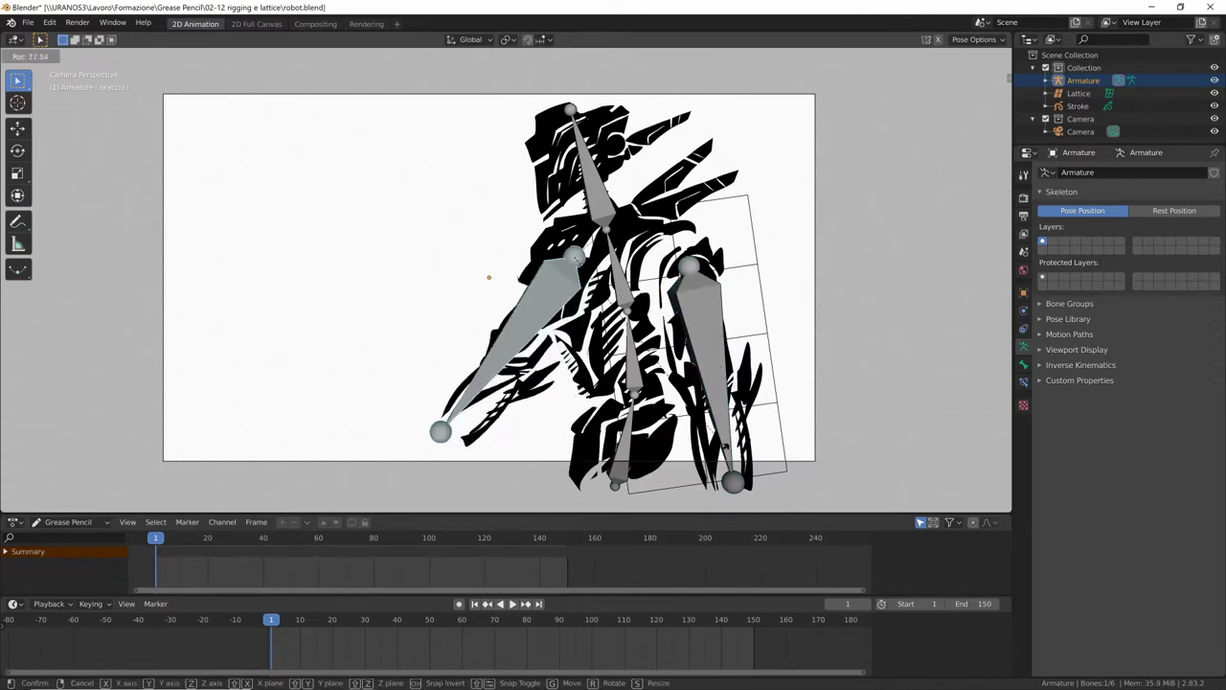
pyautogui.click(575, 450)
pyautogui.click(636, 438)
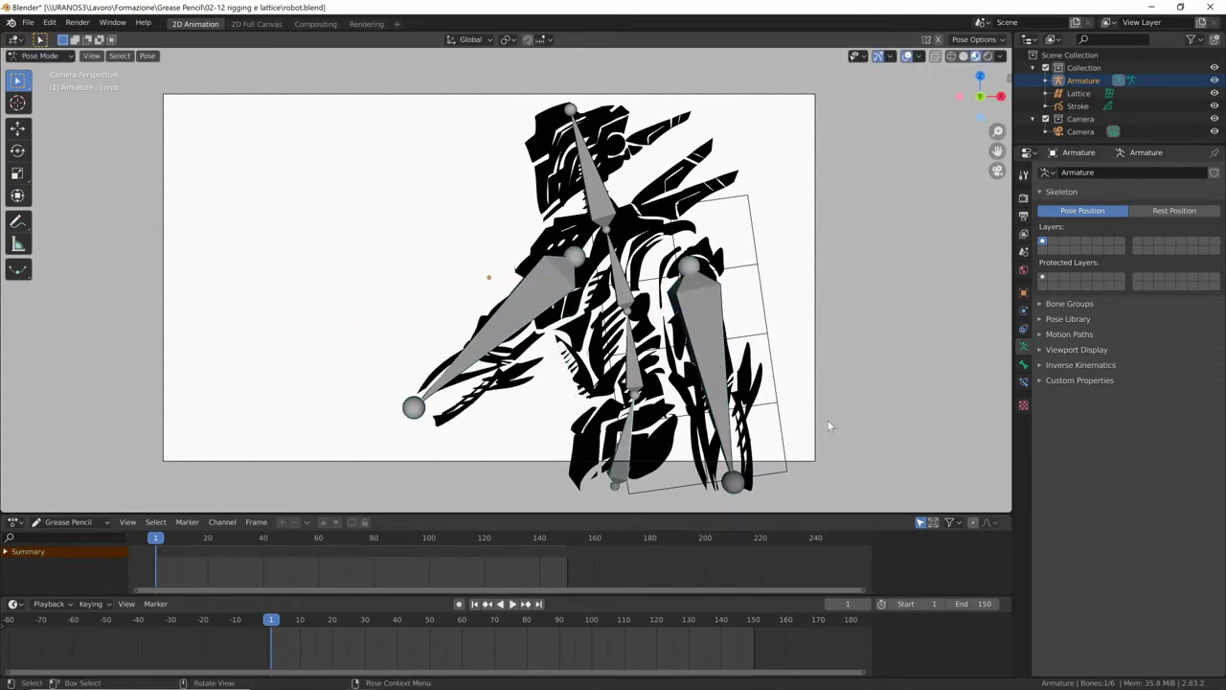
pyautogui.press('r')
pyautogui.press('Escape')
pyautogui.click(635, 382)
pyautogui.press('r')
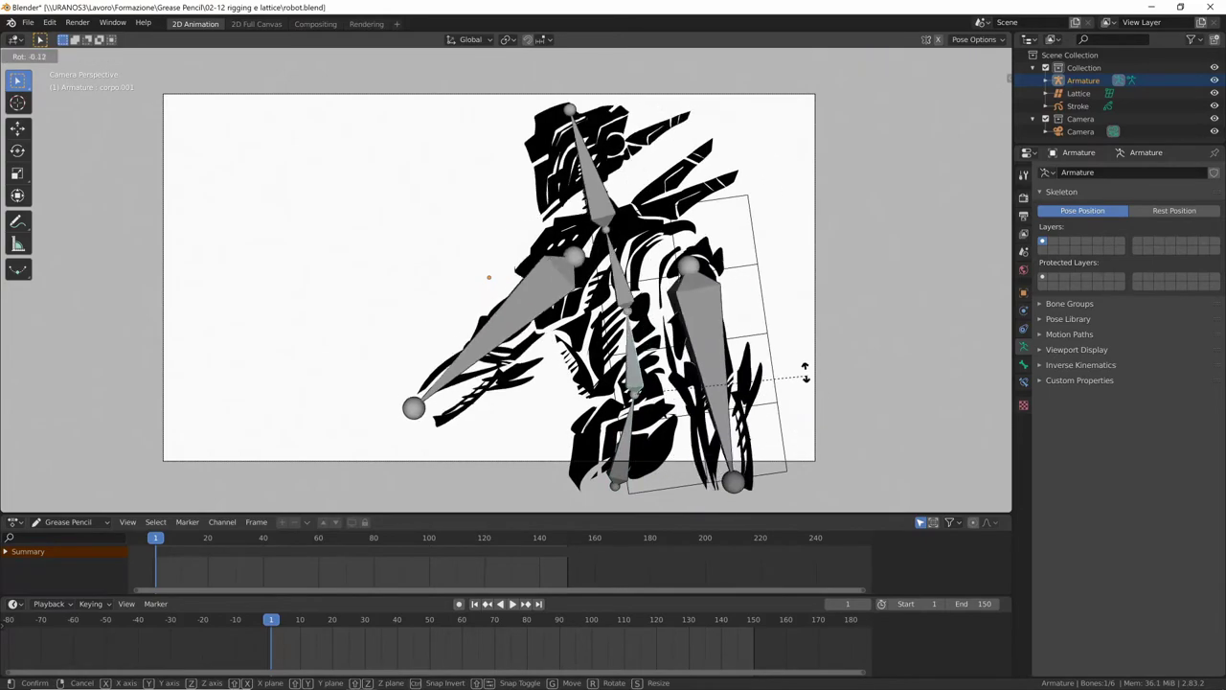
# Step: Leave the arms at rest in Object Mode and drag the Lattice left over the robot's body
pyautogui.press('Escape')
pyautogui.hotkey('ctrl', 'Tab')
pyautogui.click(673, 274)
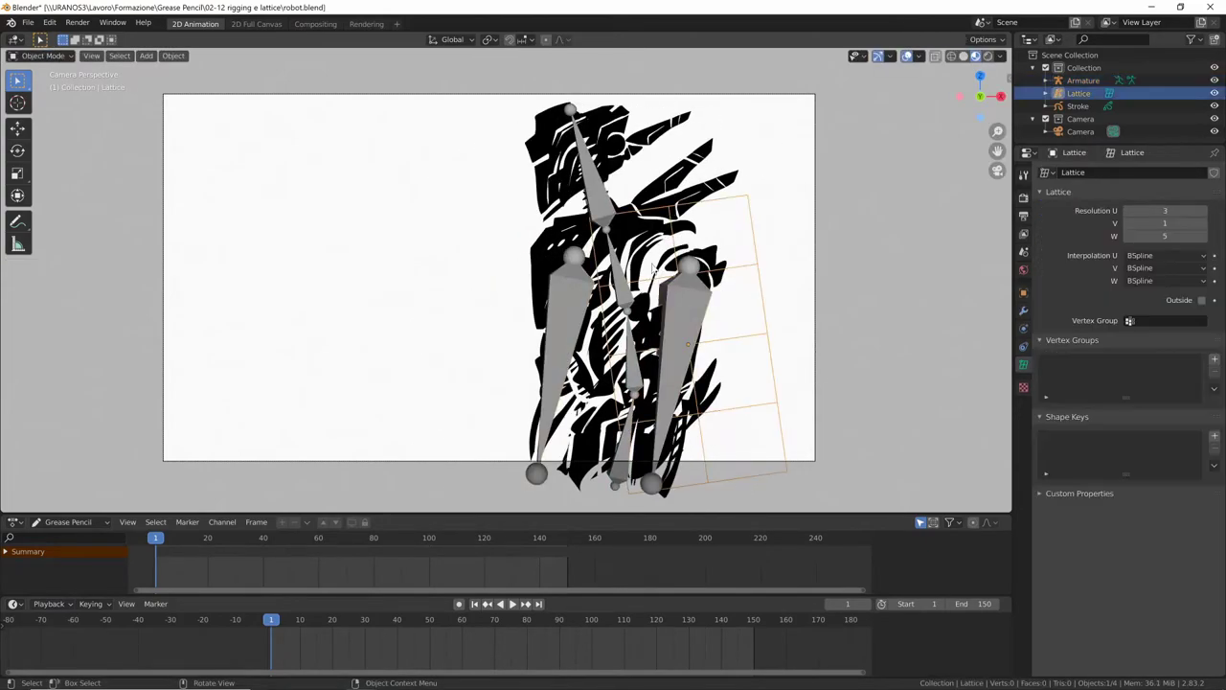
pyautogui.click(703, 202)
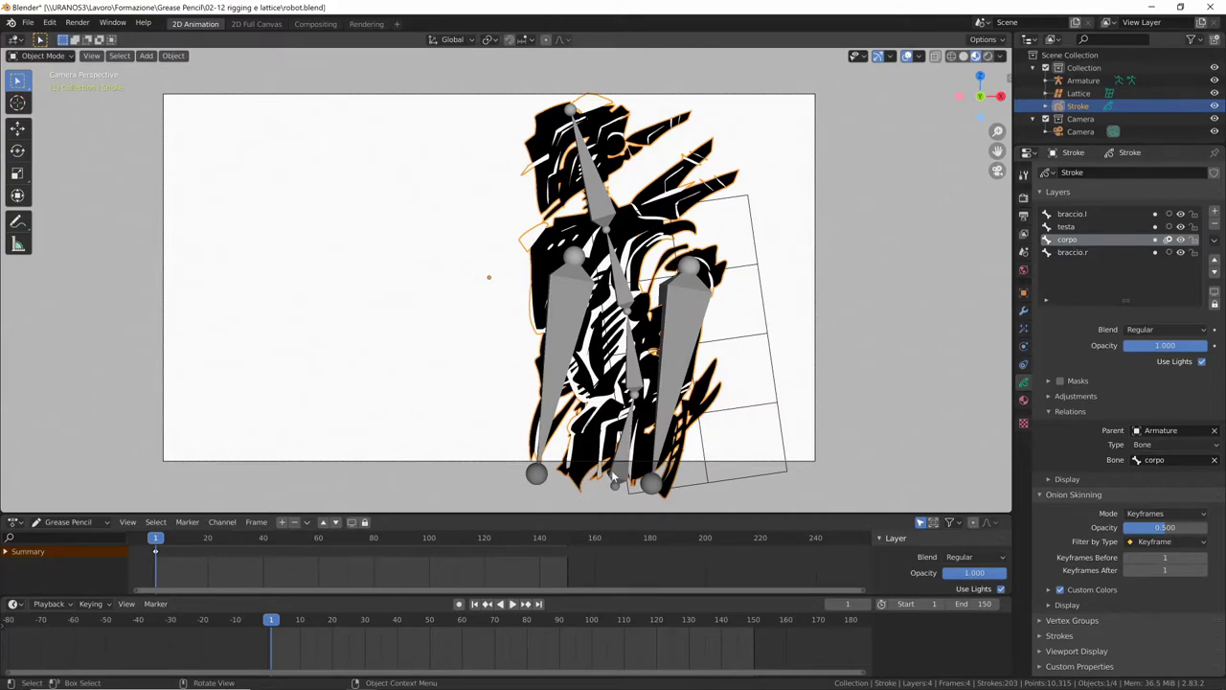
pyautogui.click(777, 410)
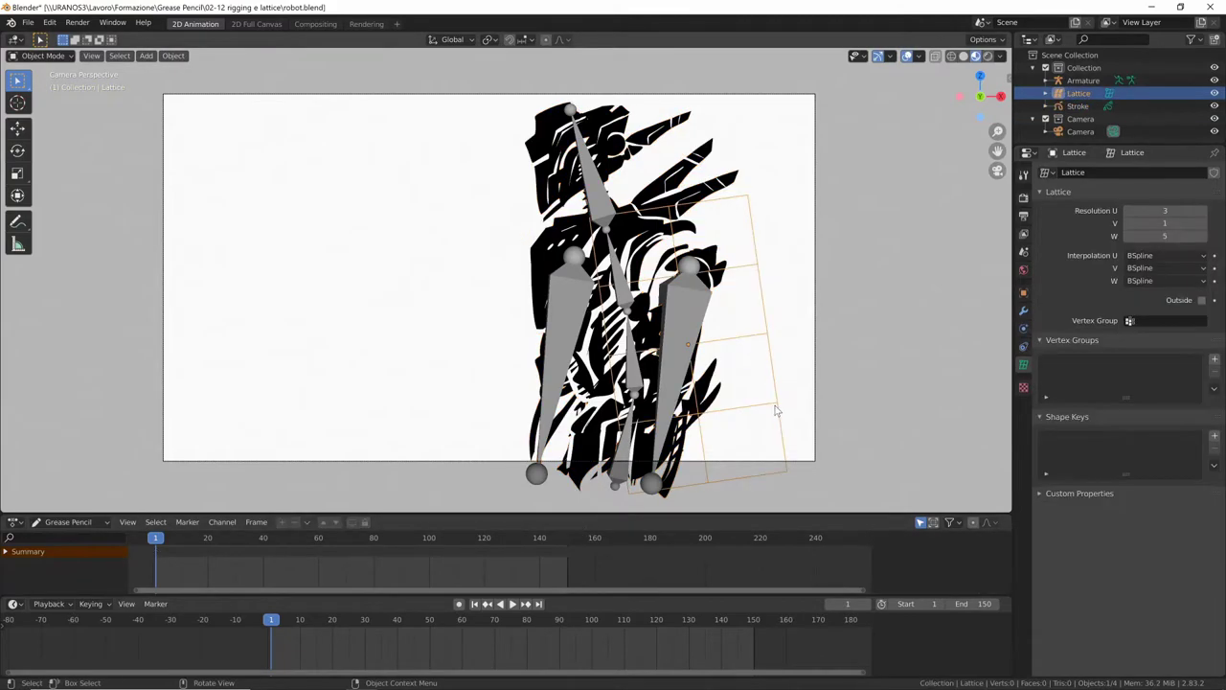
pyautogui.moveTo(778, 410); pyautogui.dragTo(711, 421)
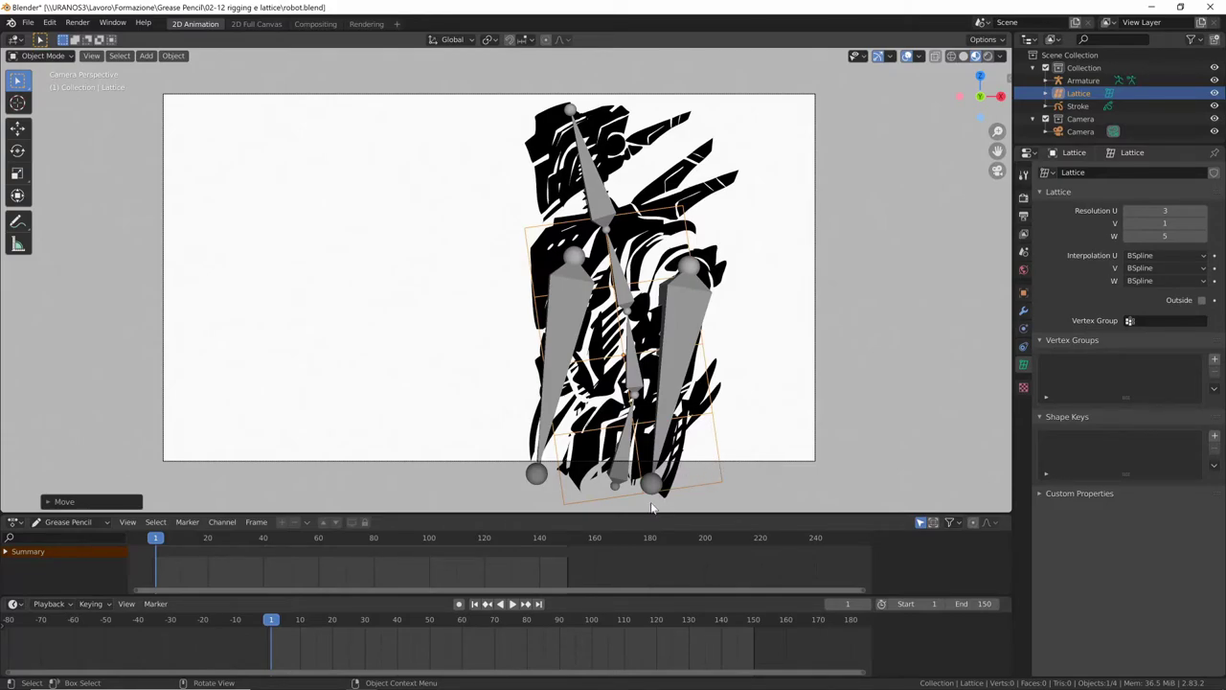
pyautogui.click(656, 498)
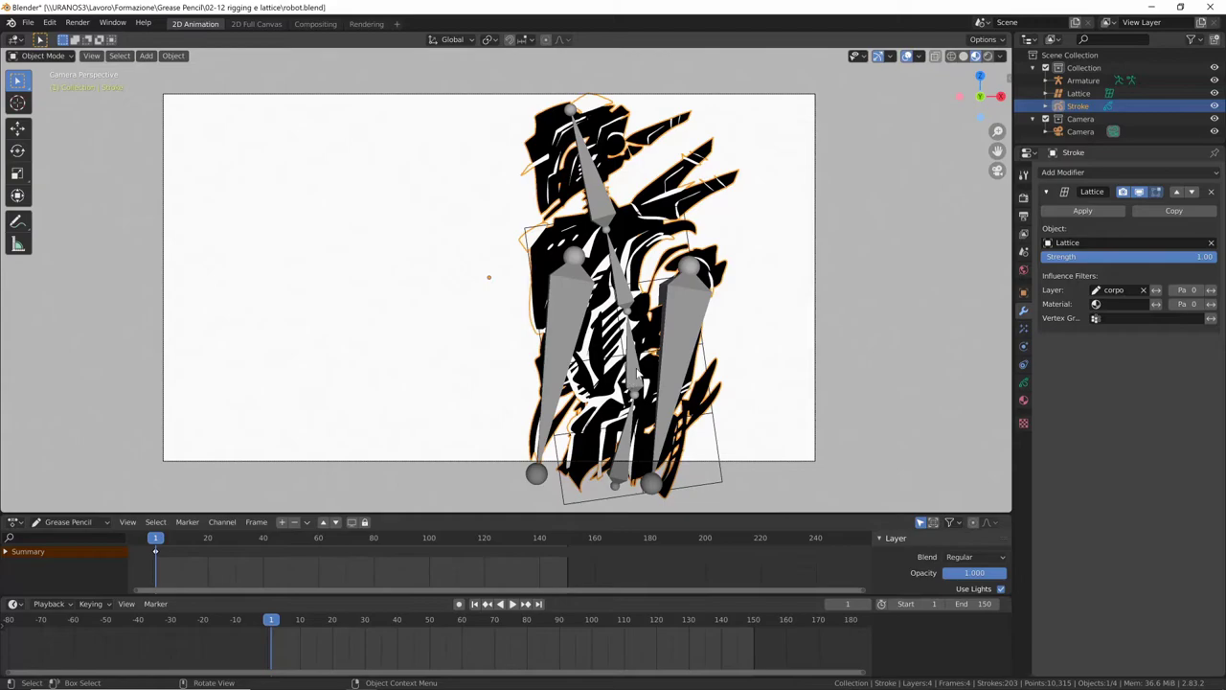
# Step: Add an Armature modifier to the Lattice with its Object set to Armature
pyautogui.click(1079, 94)
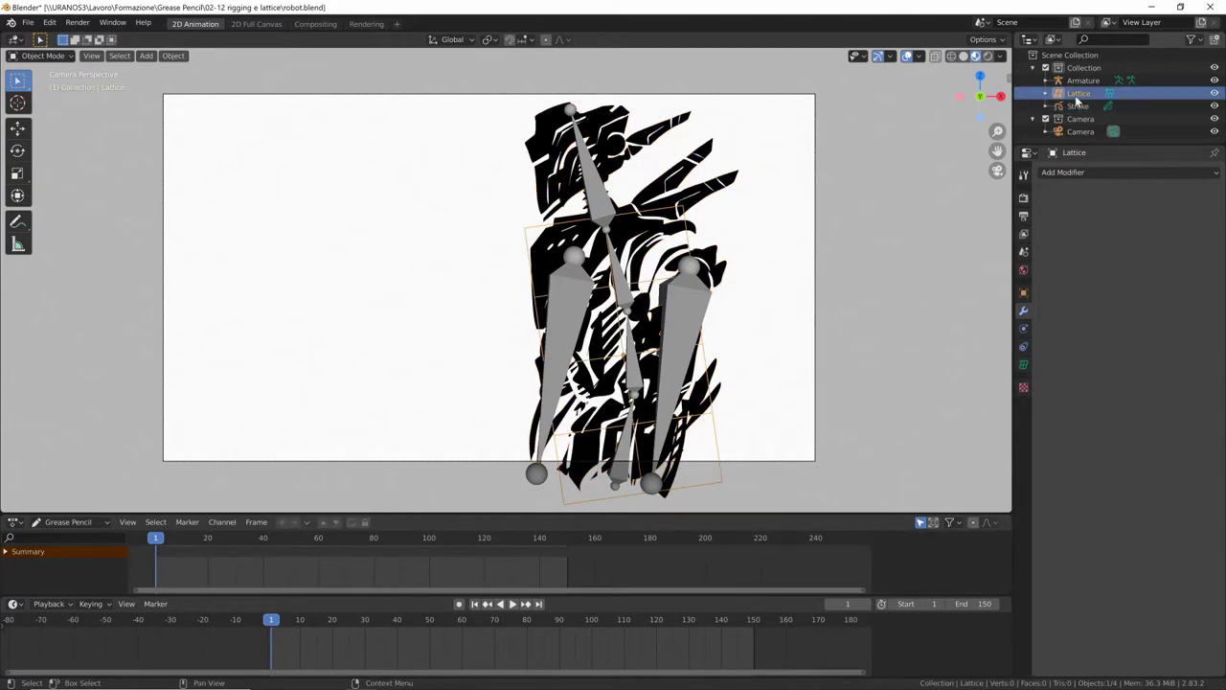
pyautogui.click(1130, 173)
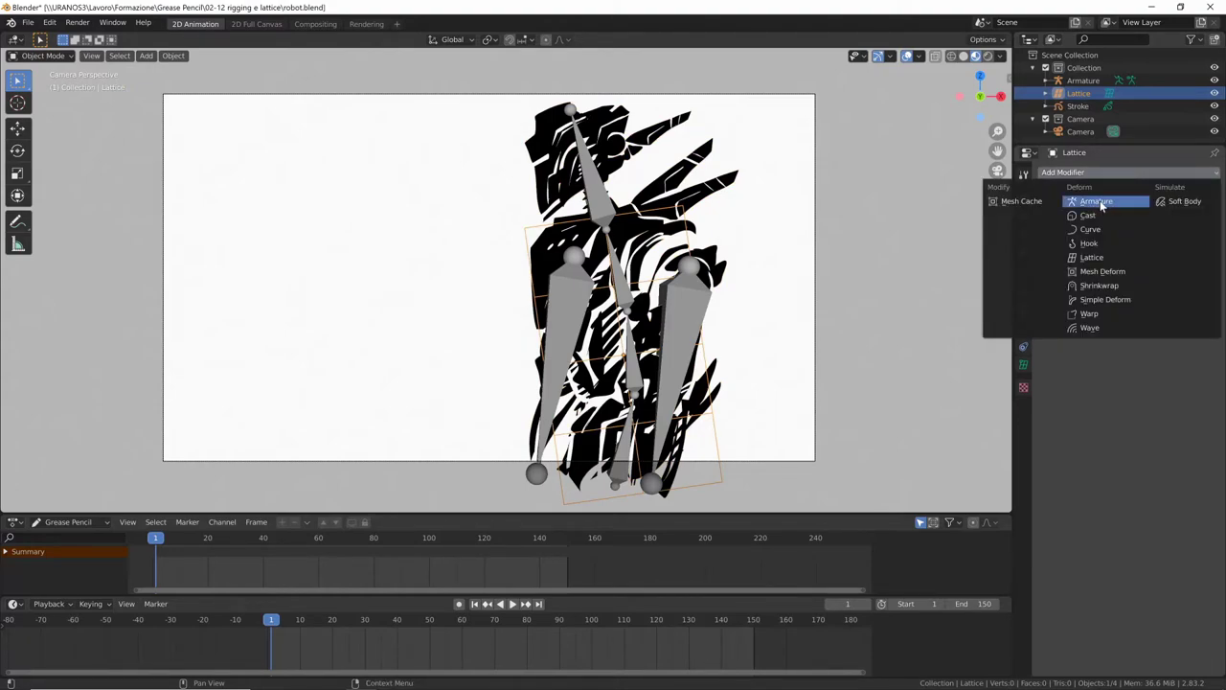
pyautogui.click(1102, 204)
pyautogui.click(1079, 244)
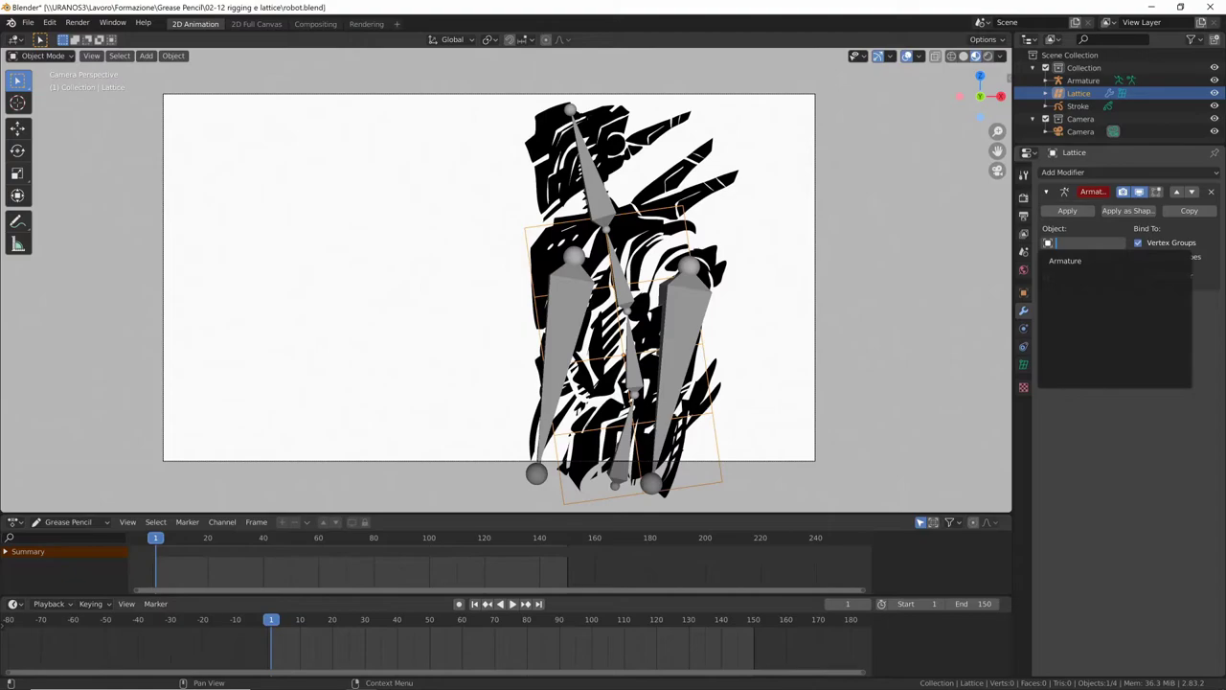
pyautogui.click(1065, 260)
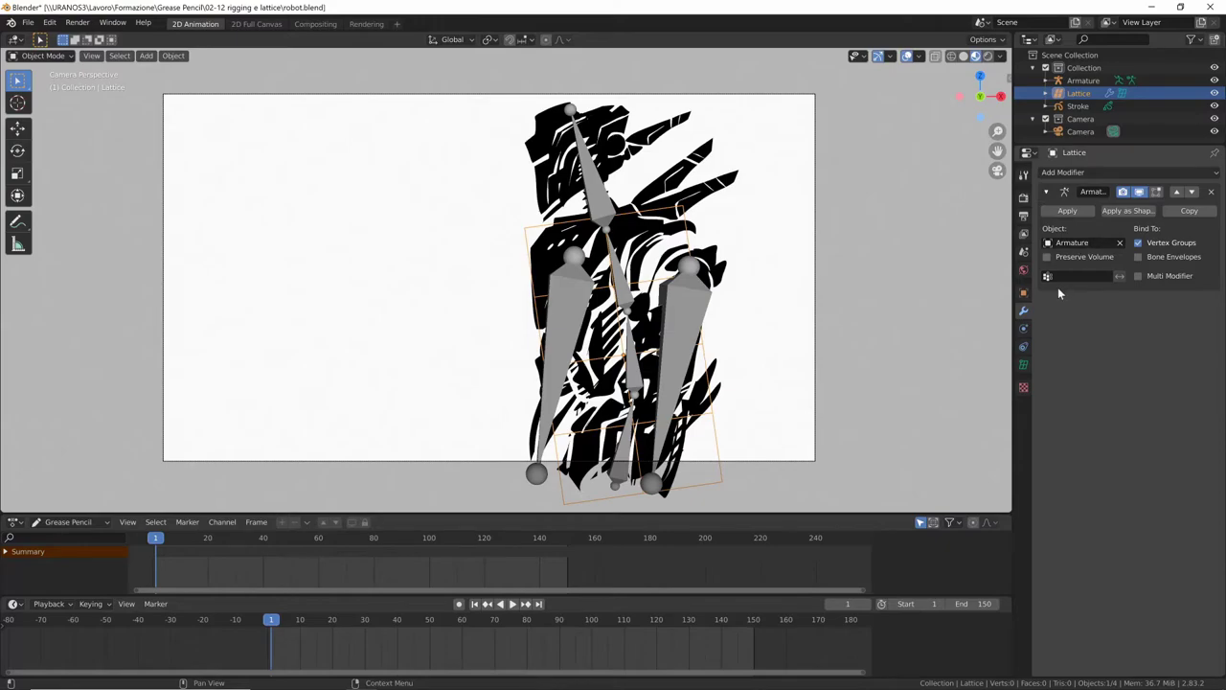
# Step: Test-rotate a bone to check the lattice deformation, cancel it, and reselect the Lattice
pyautogui.click(632, 305)
pyautogui.press('r')
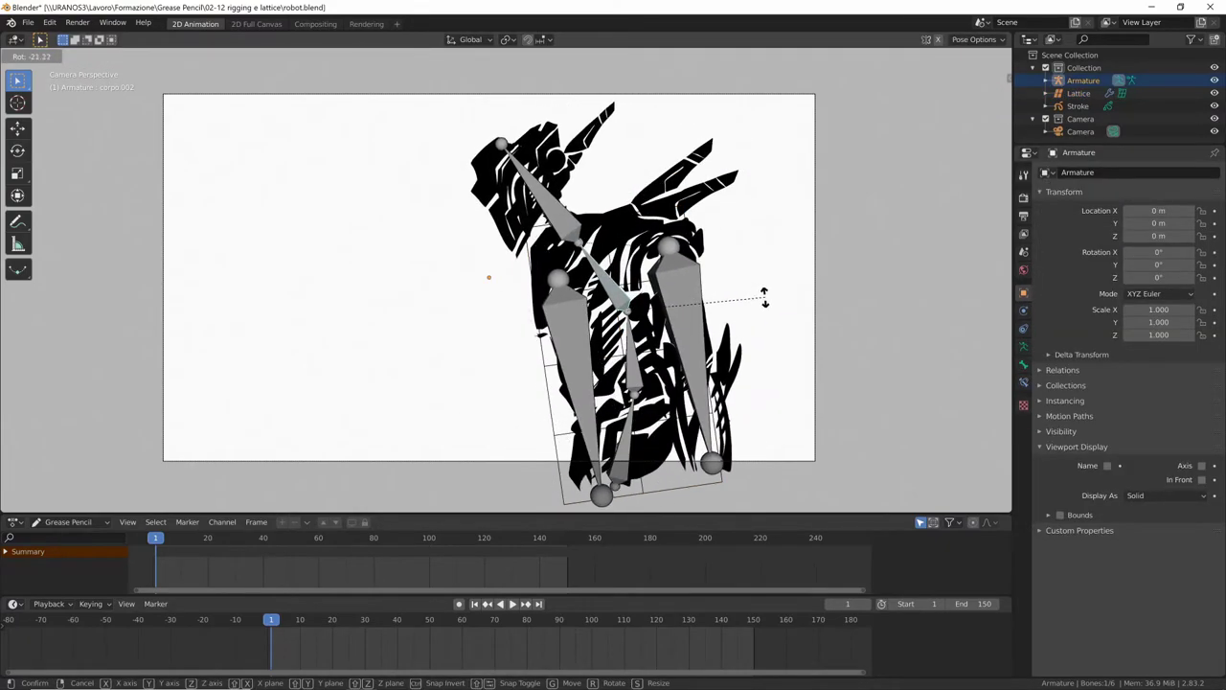
pyautogui.press('Escape')
pyautogui.hotkey('ctrl', 'z')
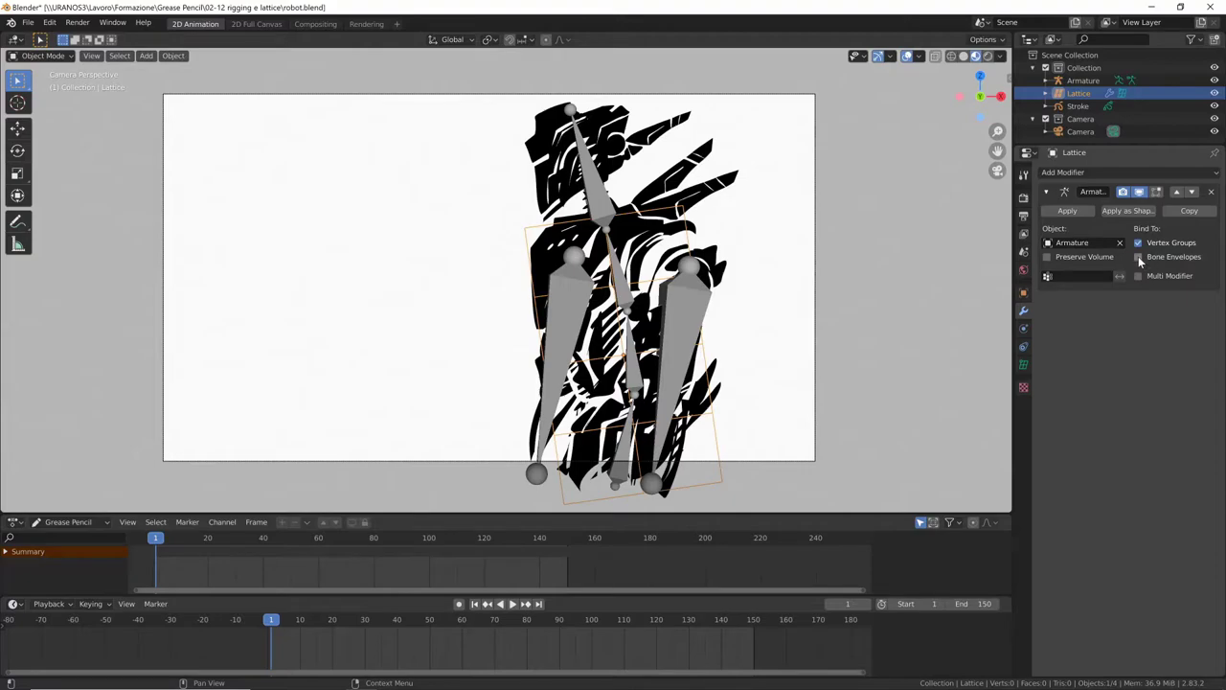
pyautogui.click(624, 308)
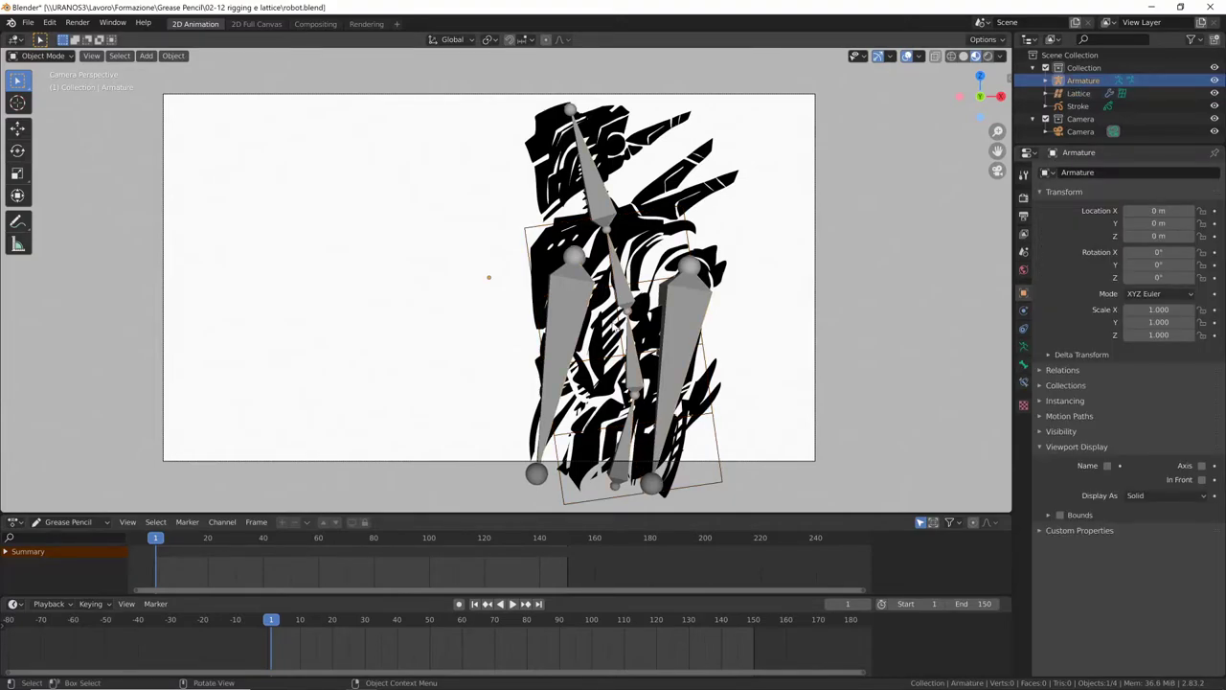
pyautogui.click(650, 225)
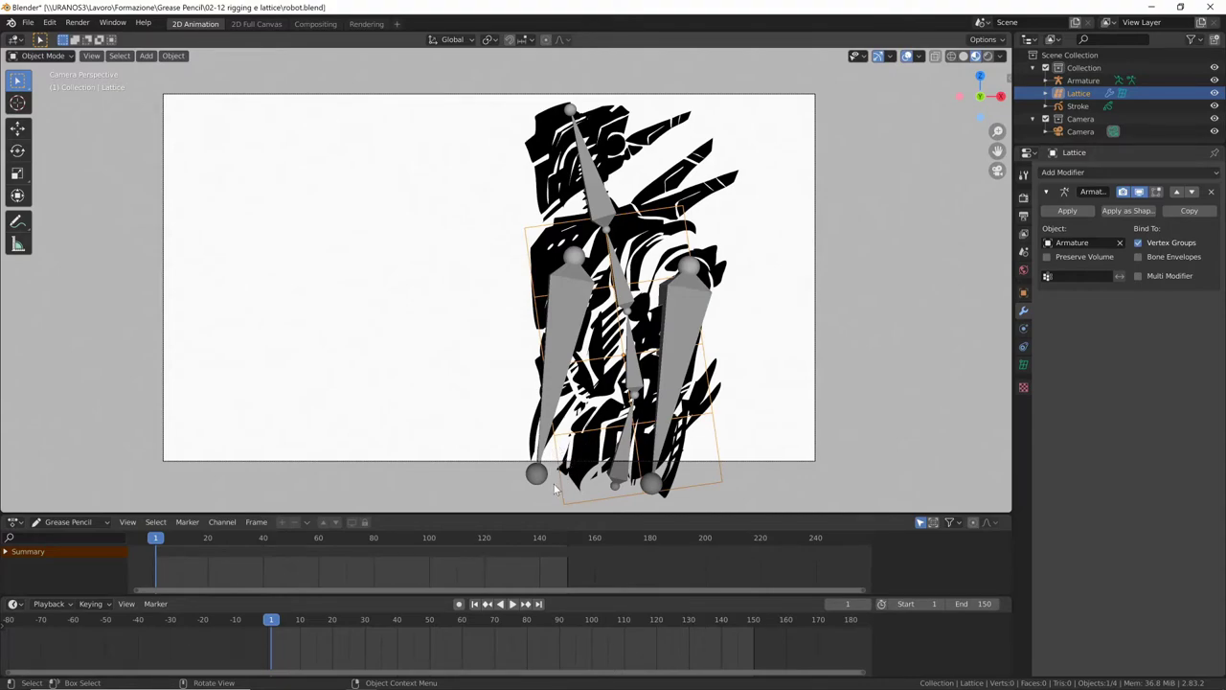
# Step: Give the Stroke object's Solid Stroke material a nearly opaque dark red fill (HSV ~0, 0.83, 0.32)
pyautogui.click(618, 412)
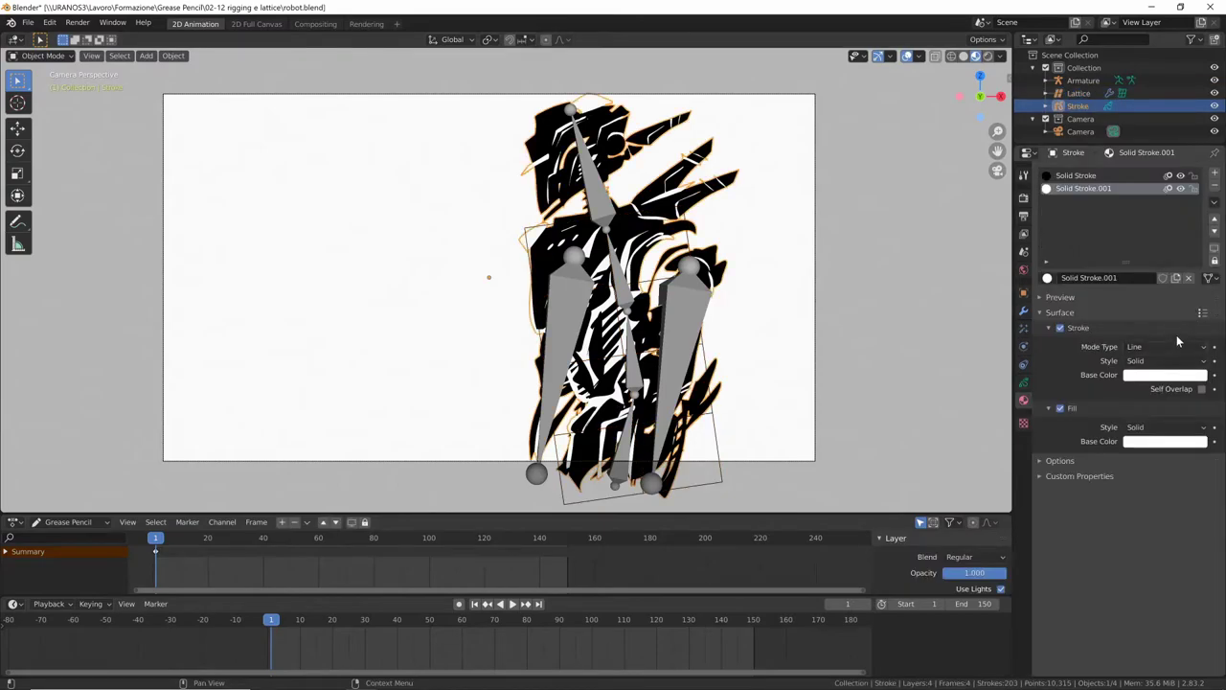
pyautogui.click(1076, 175)
pyautogui.click(1140, 441)
pyautogui.moveTo(1188, 423); pyautogui.dragTo(1113, 423)
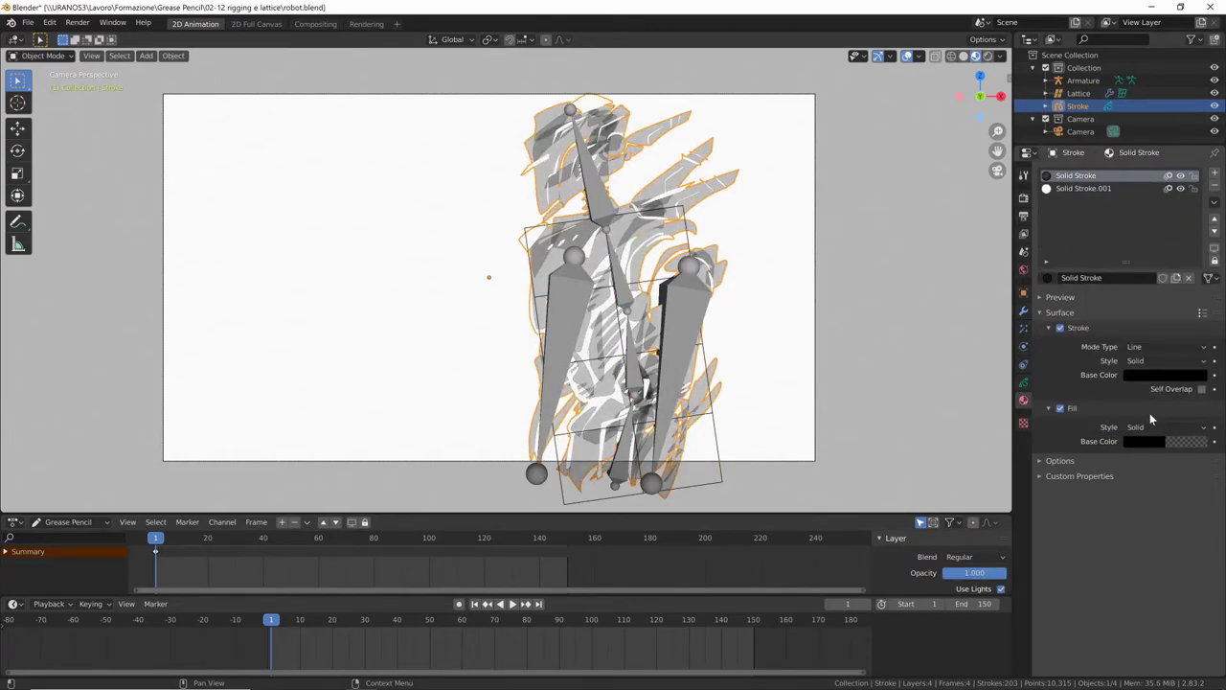
pyautogui.click(1148, 443)
pyautogui.moveTo(1197, 307)
pyautogui.mouseDown()
pyautogui.moveTo(1197, 321)
pyautogui.moveTo(1140, 348)
pyautogui.mouseUp()
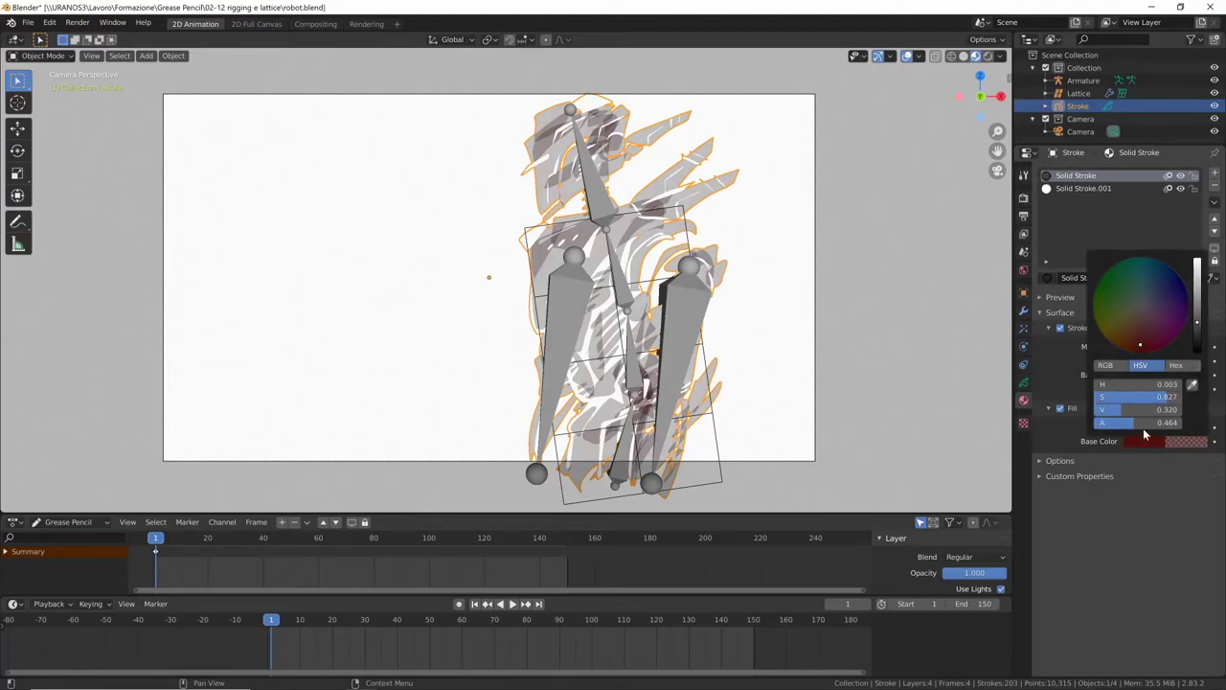
pyautogui.moveTo(1144, 424); pyautogui.dragTo(1198, 430)
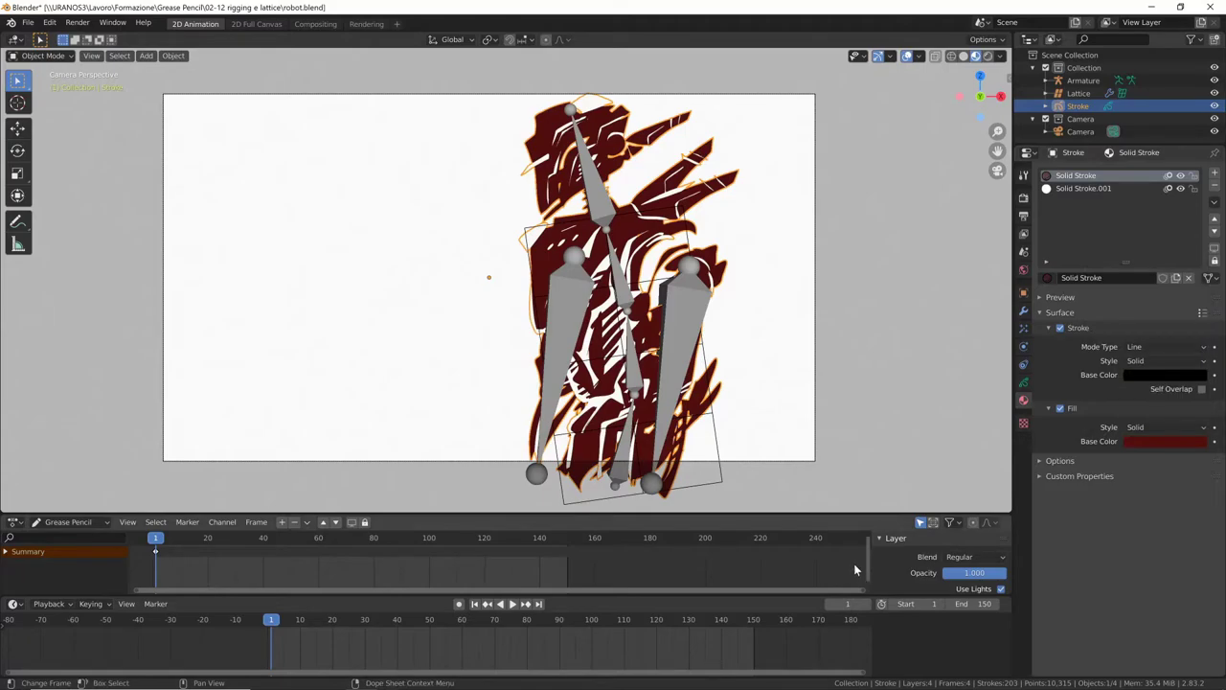
# Step: Zoom in on the robot and select the lattice object
pyautogui.scroll(3, 772, 320)
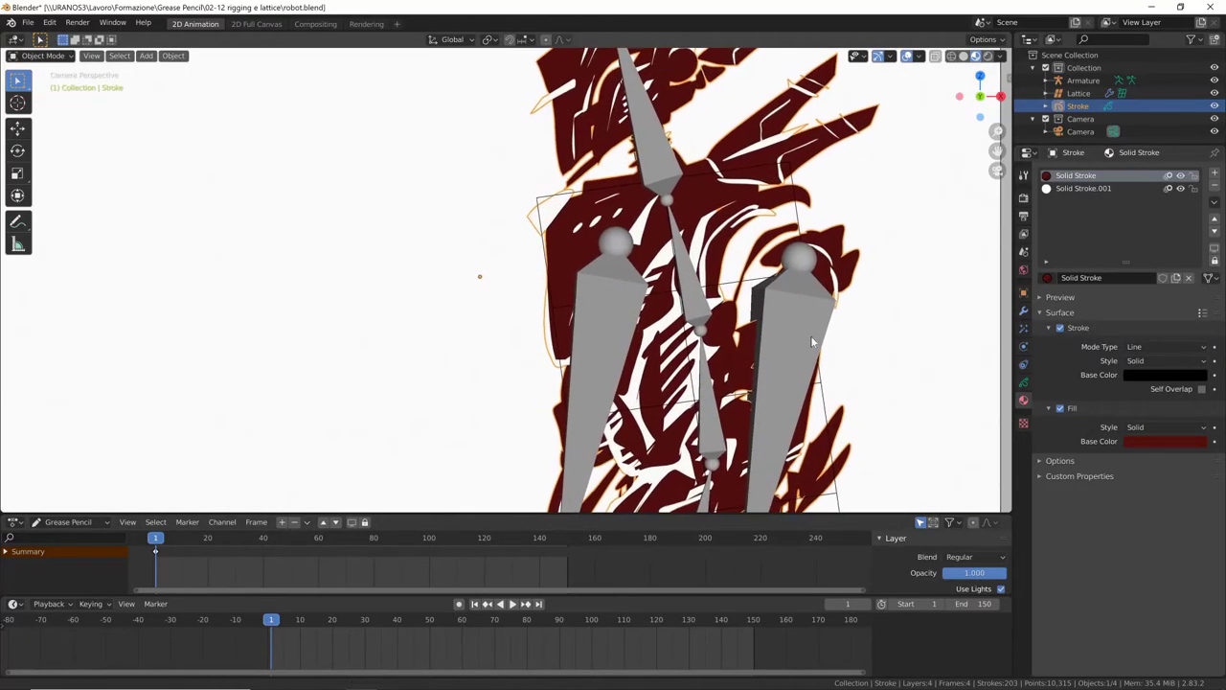
pyautogui.keyDown('shift'); pyautogui.moveTo(772, 320); pyautogui.dragTo(698, 265, button='middle'); pyautogui.keyUp('shift')
pyautogui.scroll(-3, 697, 265)
pyautogui.click(628, 150)
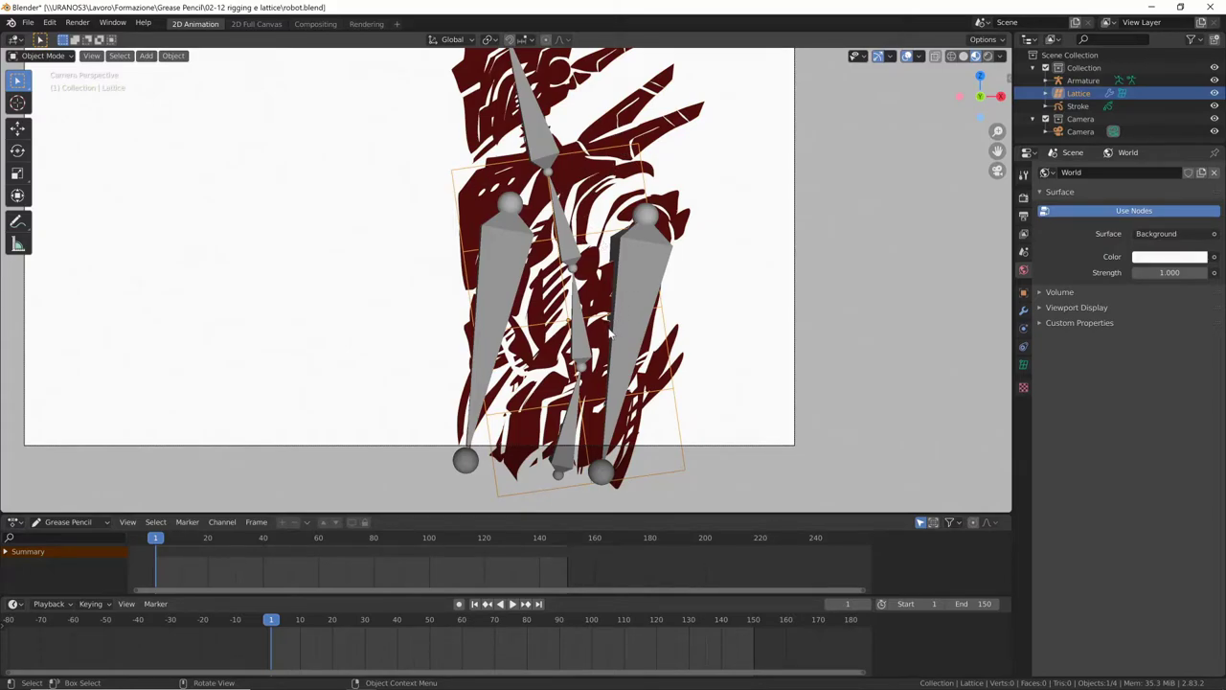
# Step: Enter lattice Edit Mode and select the lattice's top points
pyautogui.press('Tab')
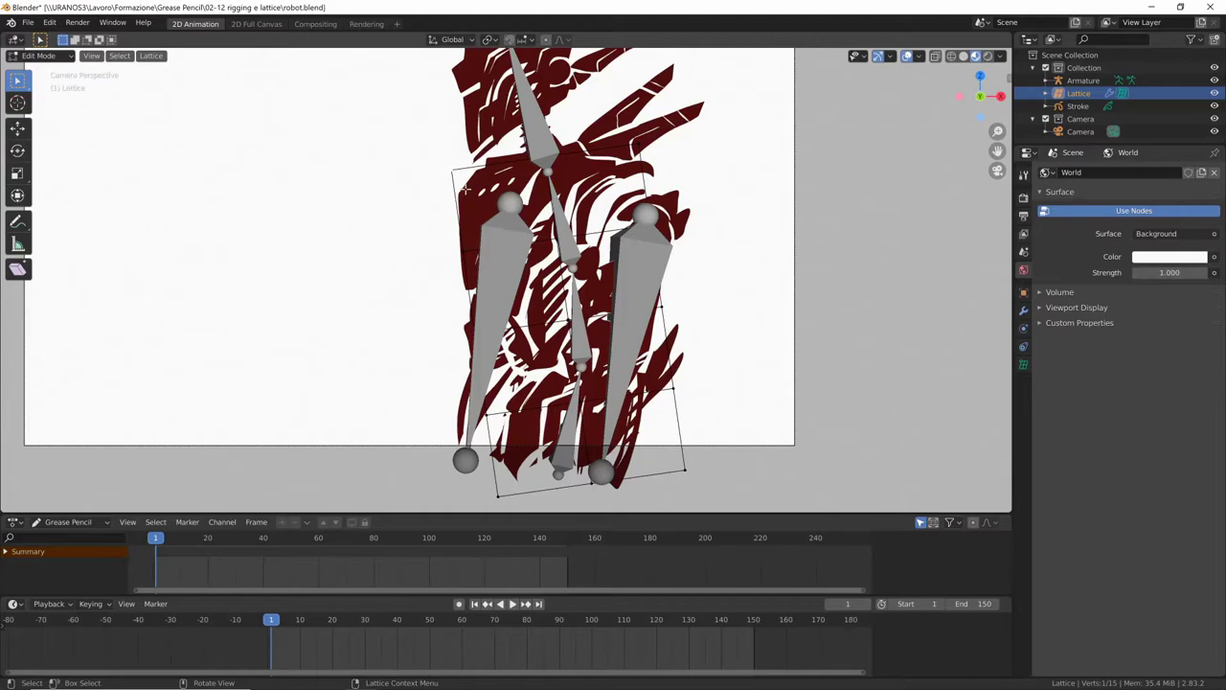
pyautogui.press('g')
pyautogui.rightClick(468, 233)
pyautogui.moveTo(469, 151)
pyautogui.keyDown('ctrl'); pyautogui.mouseDown(button='right')
pyautogui.moveTo(670, 120)
pyautogui.moveTo(659, 121)
pyautogui.mouseUp(button='right'); pyautogui.keyUp('ctrl')
# Step: Create vertex group corpo.002 with the top points assigned, then add a second group
pyautogui.click(1023, 364)
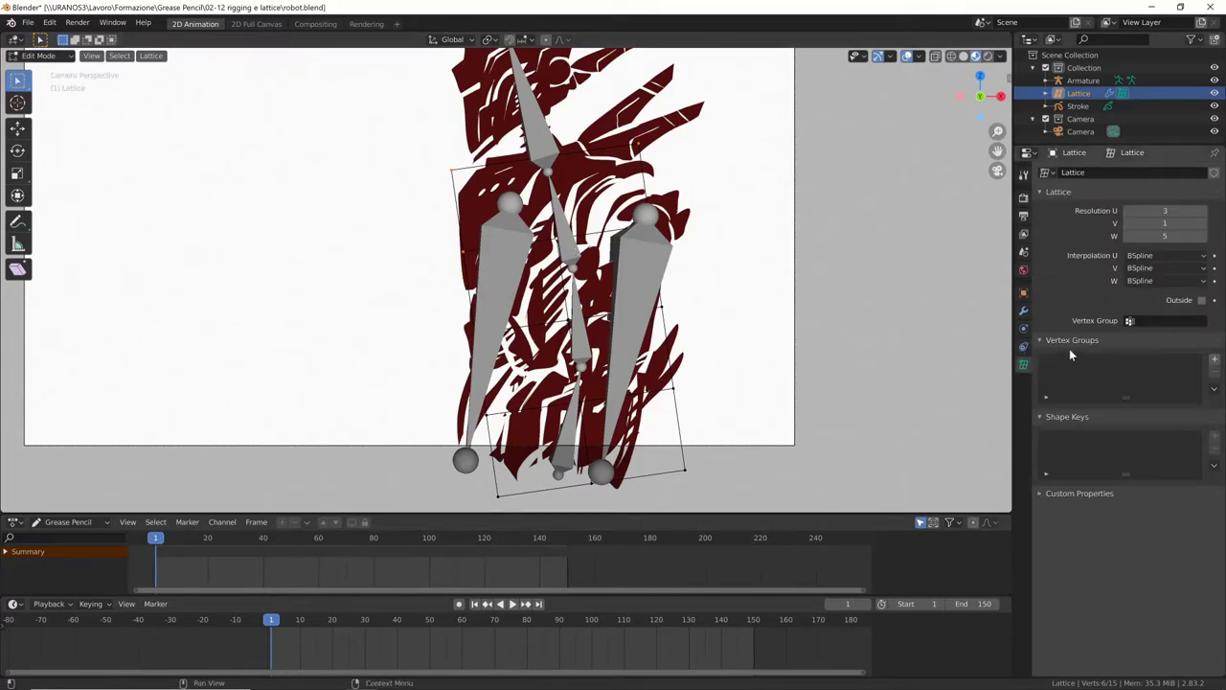
pyautogui.click(1215, 361)
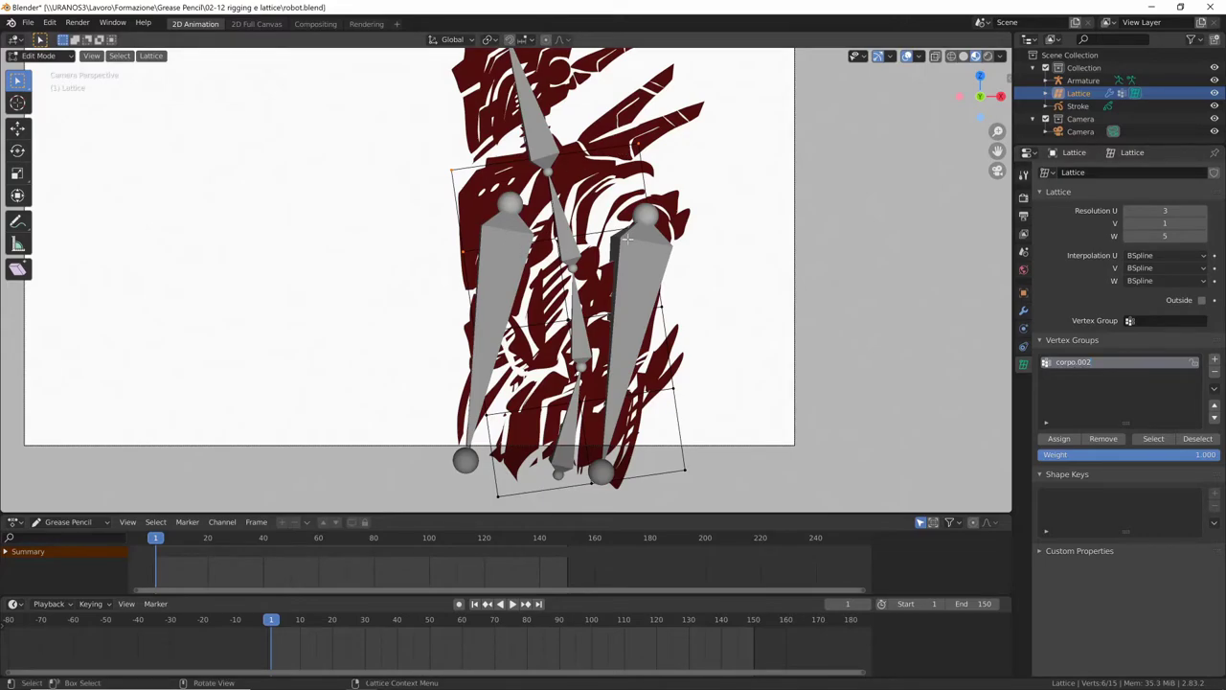
pyautogui.click(1064, 443)
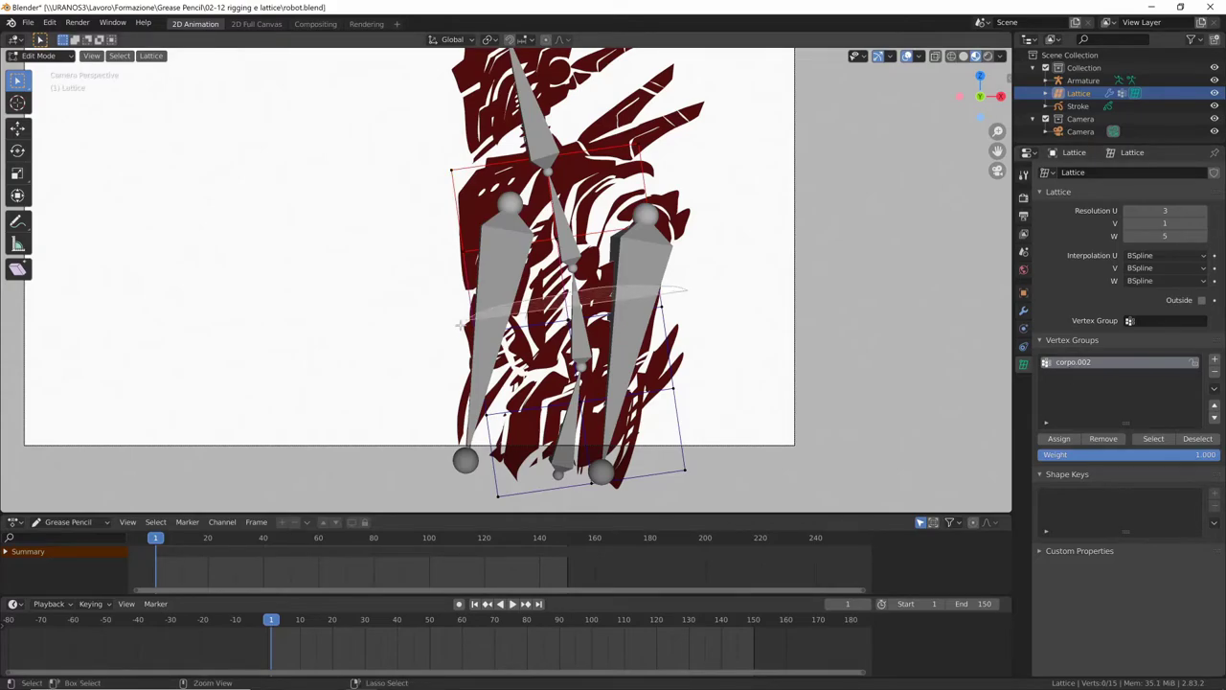
pyautogui.keyDown('ctrl'); pyautogui.moveTo(461, 324); pyautogui.dragTo(715, 373, button='right'); pyautogui.keyUp('ctrl')
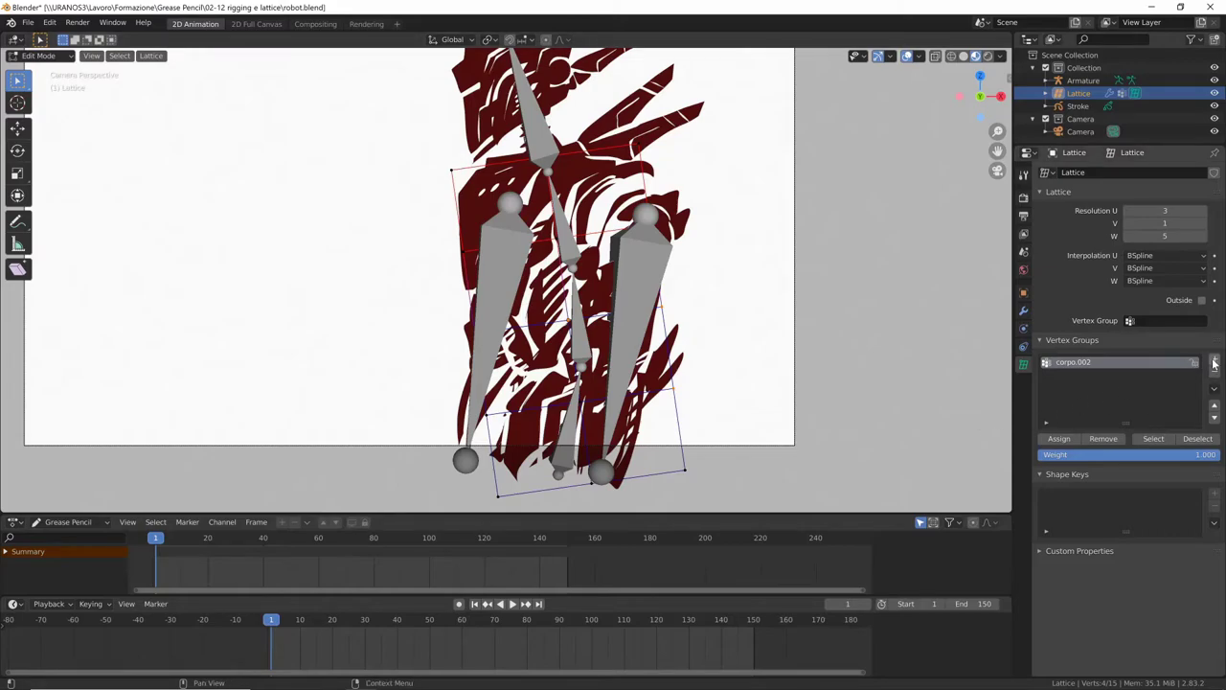
pyautogui.click(1215, 362)
# Step: Name the vertex groups corpo.001 and a third one corpo
pyautogui.write('corpo.001')
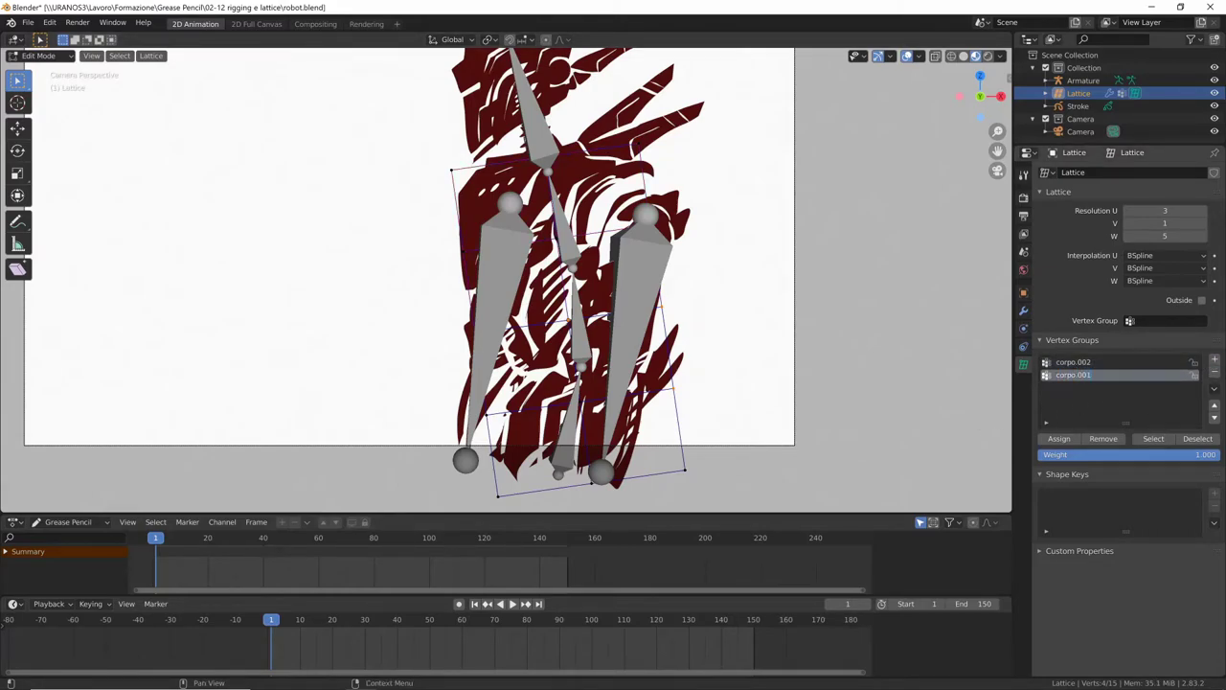
pyautogui.click(1215, 360)
pyautogui.doubleClick(1077, 393)
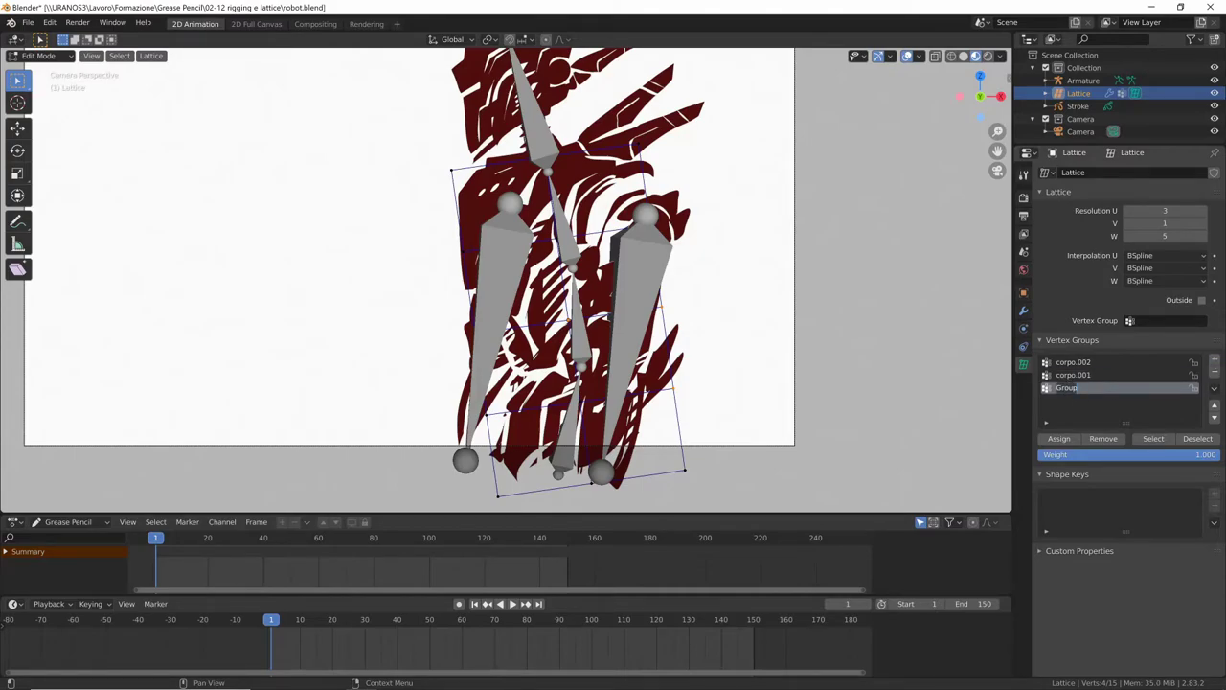
pyautogui.write('corpo')
pyautogui.press('Return')
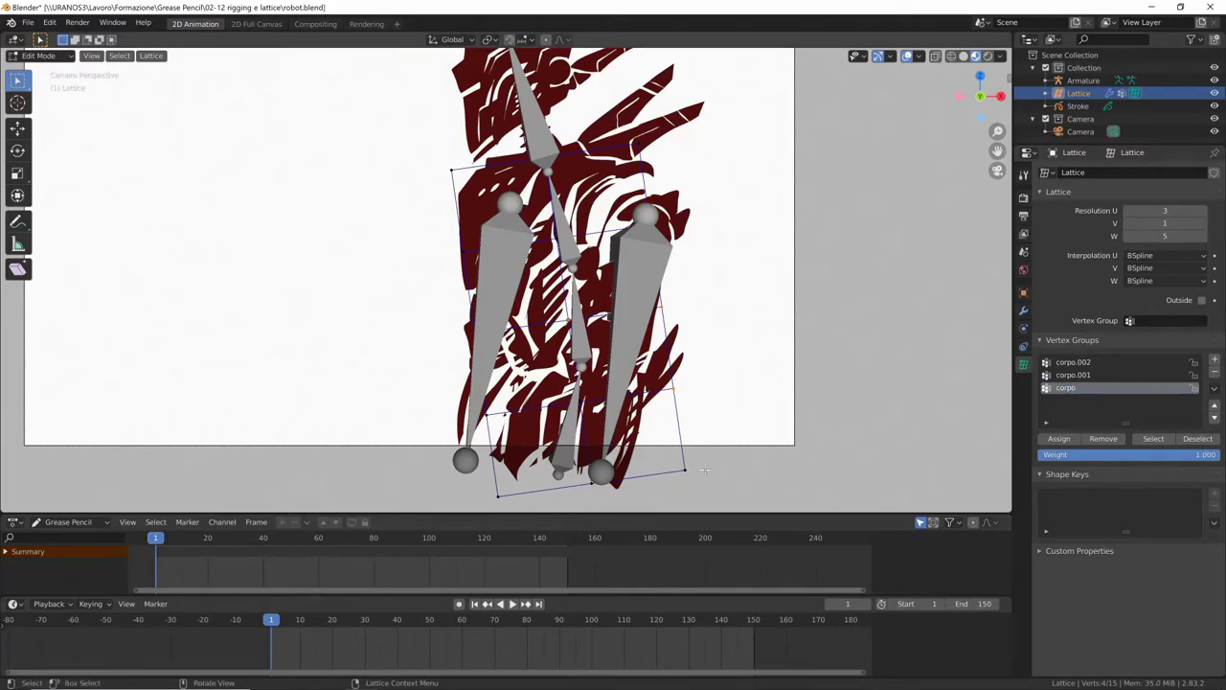
# Step: Select the lattice's bottom and middle points, switching among corpo.001, corpo.002 and corpo
pyautogui.moveTo(705, 469)
pyautogui.keyDown('ctrl'); pyautogui.mouseDown(button='right')
pyautogui.moveTo(458, 403)
pyautogui.moveTo(700, 465)
pyautogui.mouseUp(button='right'); pyautogui.keyUp('ctrl')
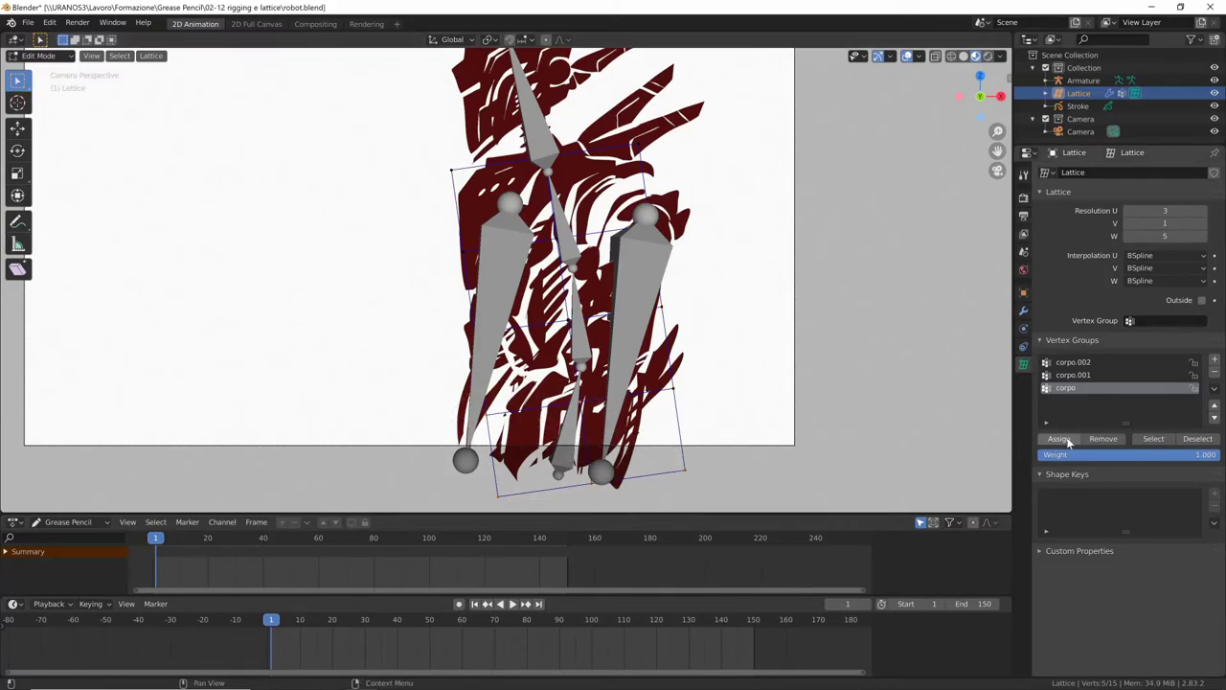
pyautogui.click(1092, 375)
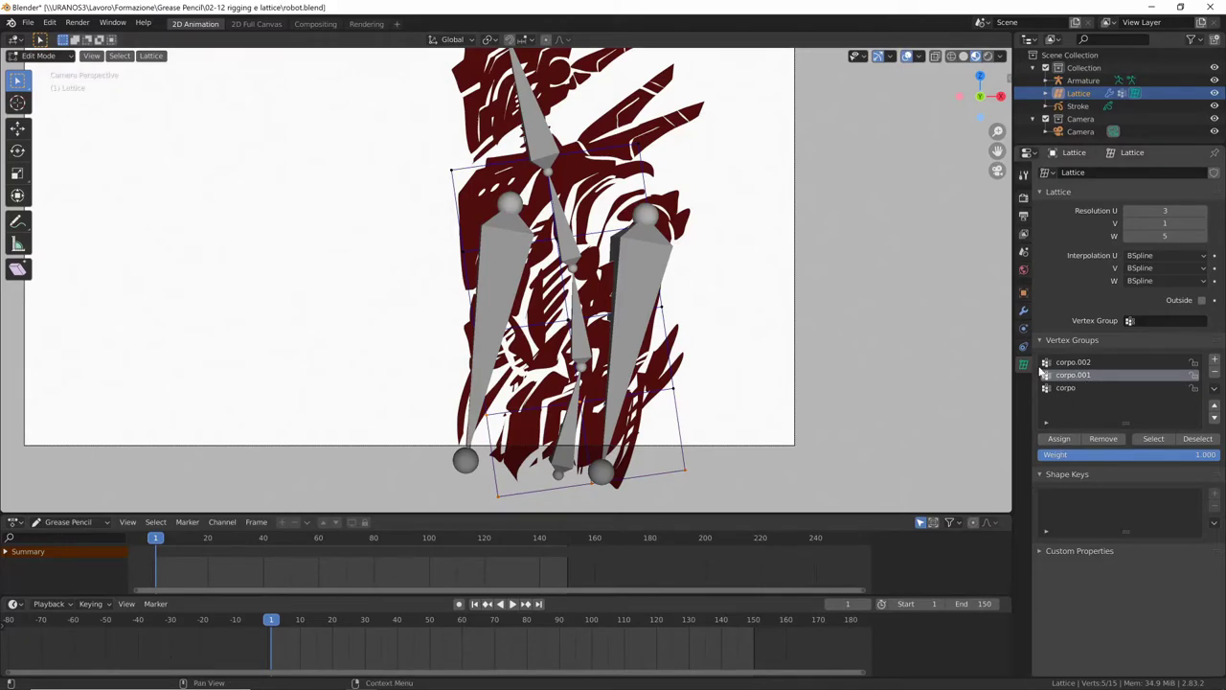
pyautogui.moveTo(716, 409)
pyautogui.keyDown('ctrl'); pyautogui.mouseDown(button='right')
pyautogui.moveTo(723, 281)
pyautogui.moveTo(738, 393)
pyautogui.mouseUp(button='right'); pyautogui.keyUp('ctrl')
pyautogui.click(1112, 363)
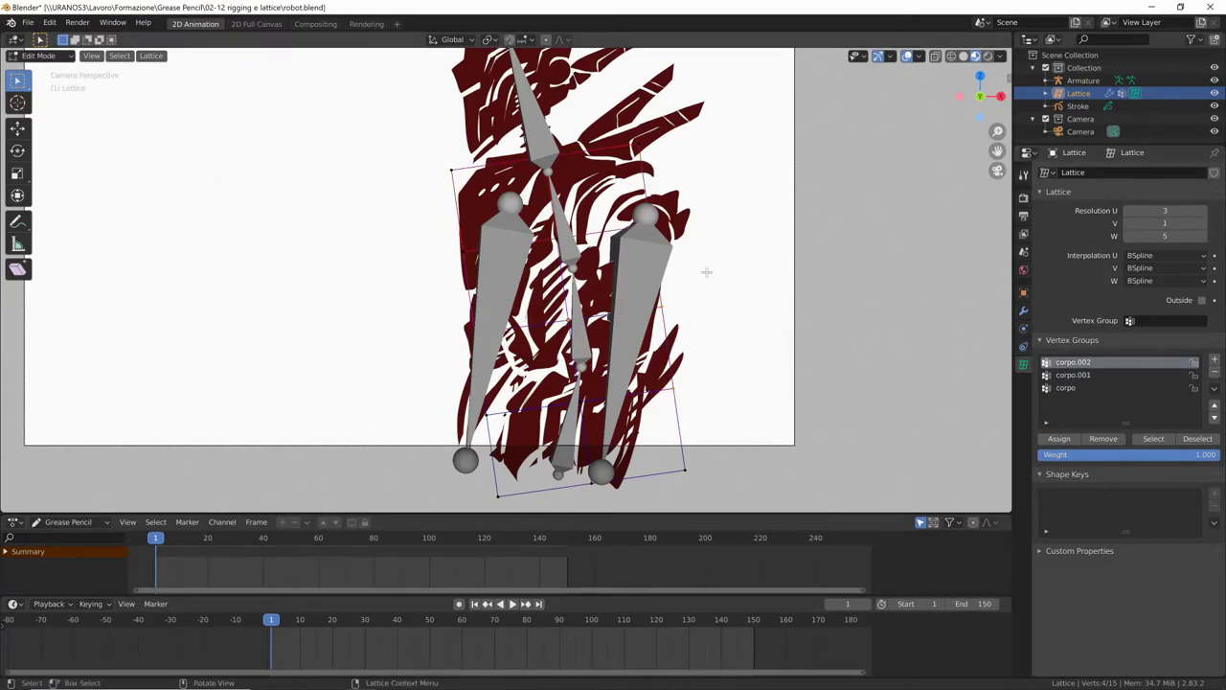
pyautogui.click(1089, 373)
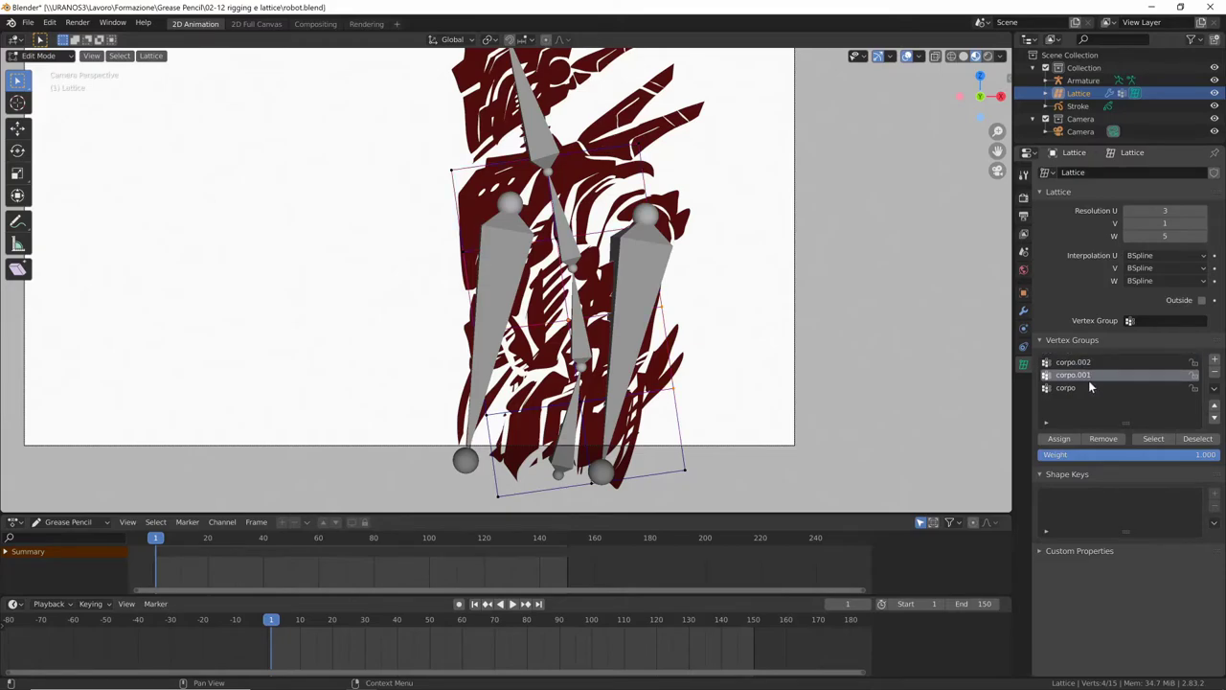
pyautogui.click(1092, 388)
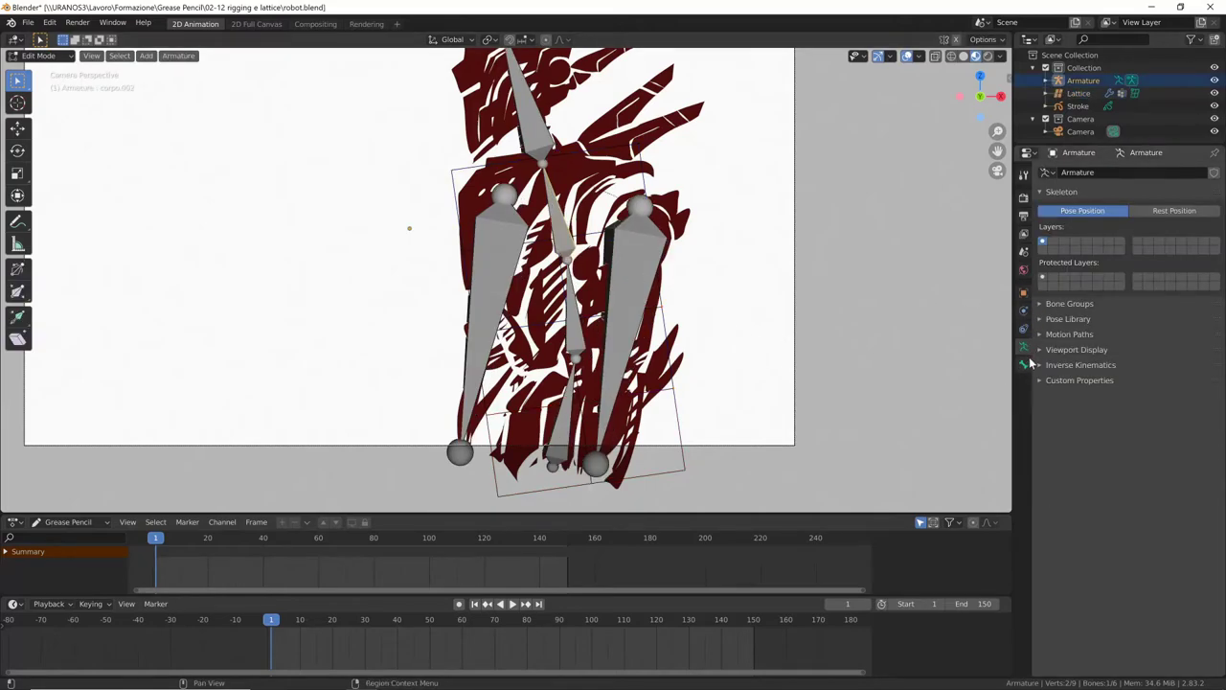
# Step: Check the corpo.001 and corpo bone names and switch the armature to Pose Mode
pyautogui.click(1023, 365)
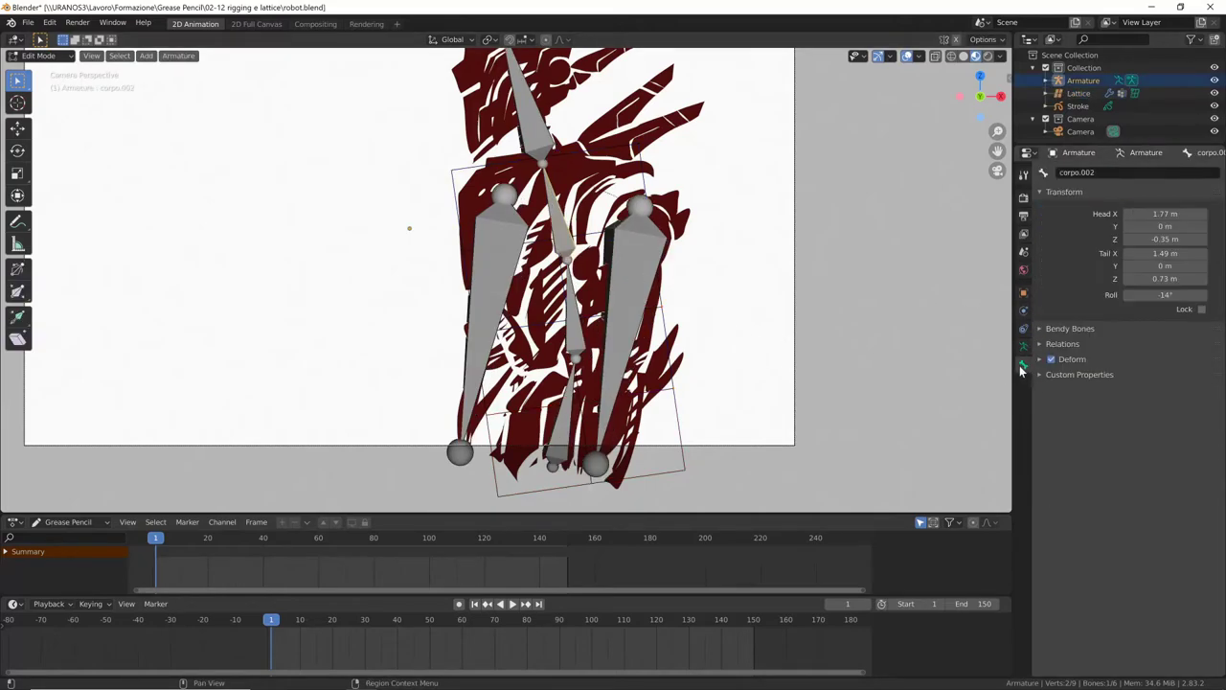
pyautogui.click(575, 328)
pyautogui.click(565, 429)
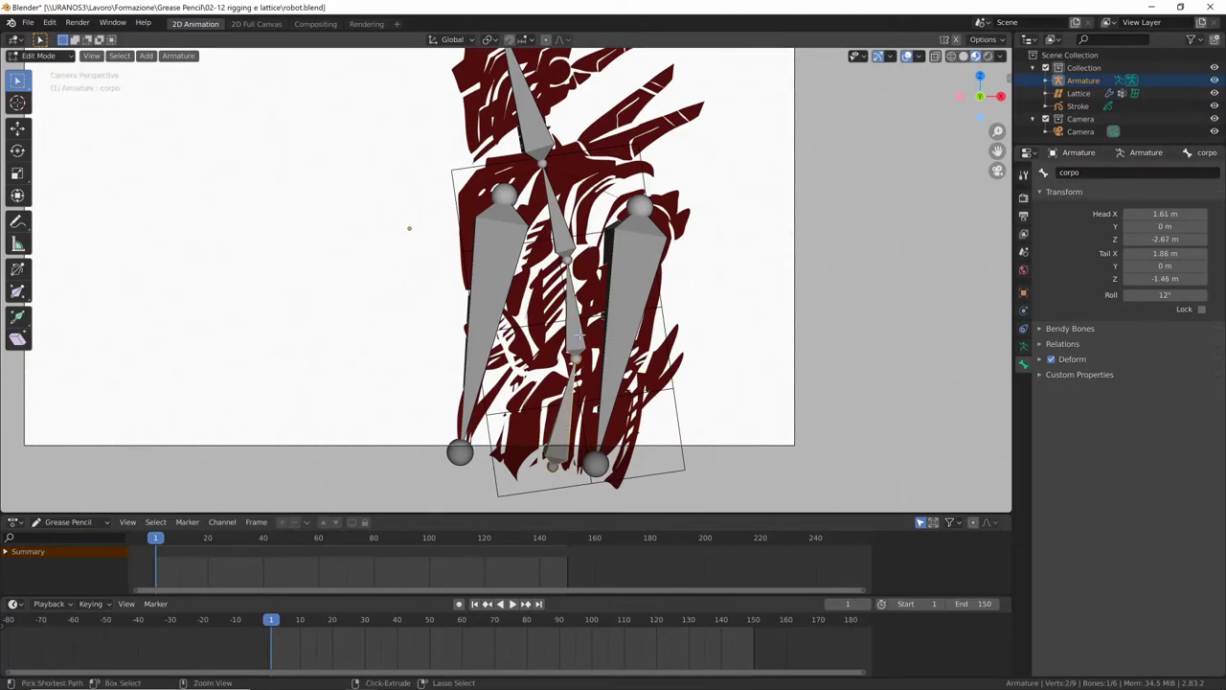
pyautogui.hotkey('ctrl', 'Tab')
pyautogui.click(565, 408)
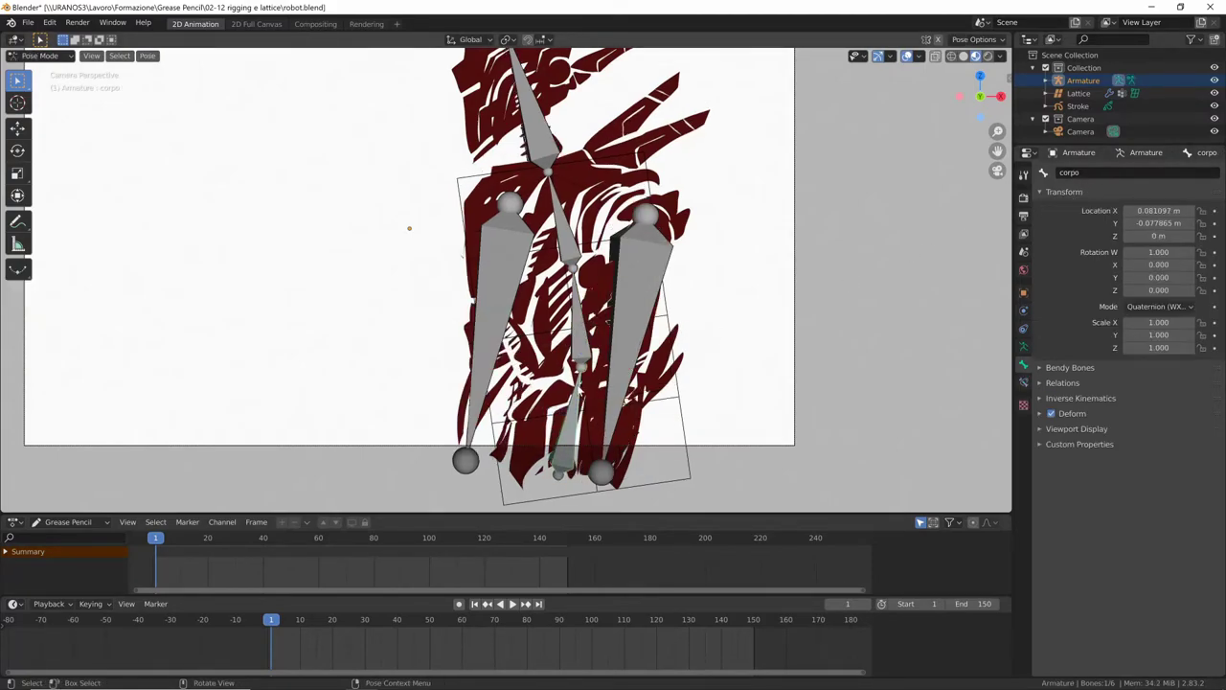
# Step: Rotate bones corpo.001 and corpo.002 to test that the robot bends
pyautogui.click(579, 332)
pyautogui.press('r')
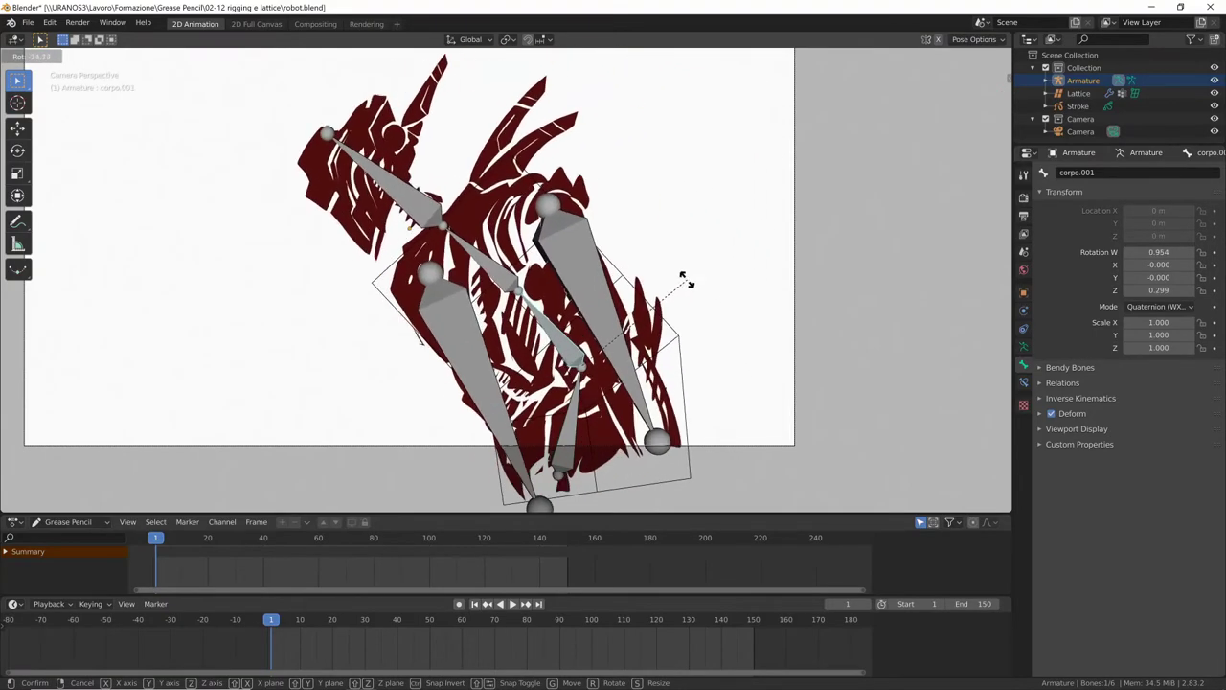
pyautogui.click(659, 304)
pyautogui.click(572, 258)
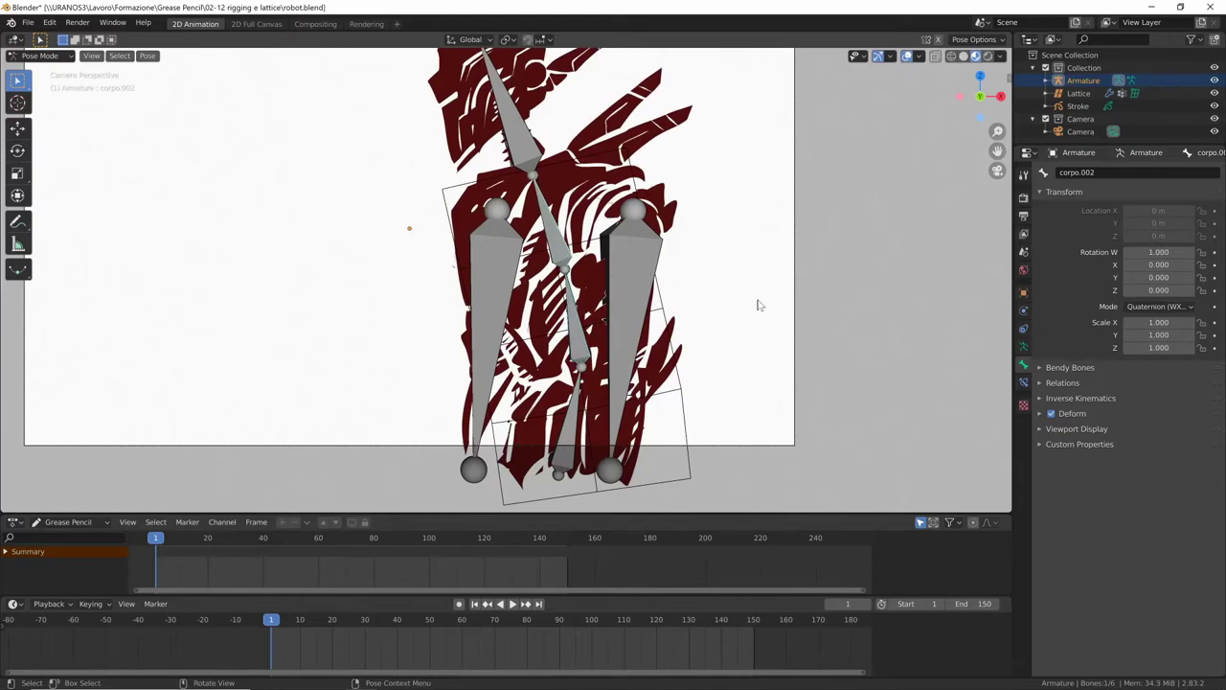
pyautogui.press('r')
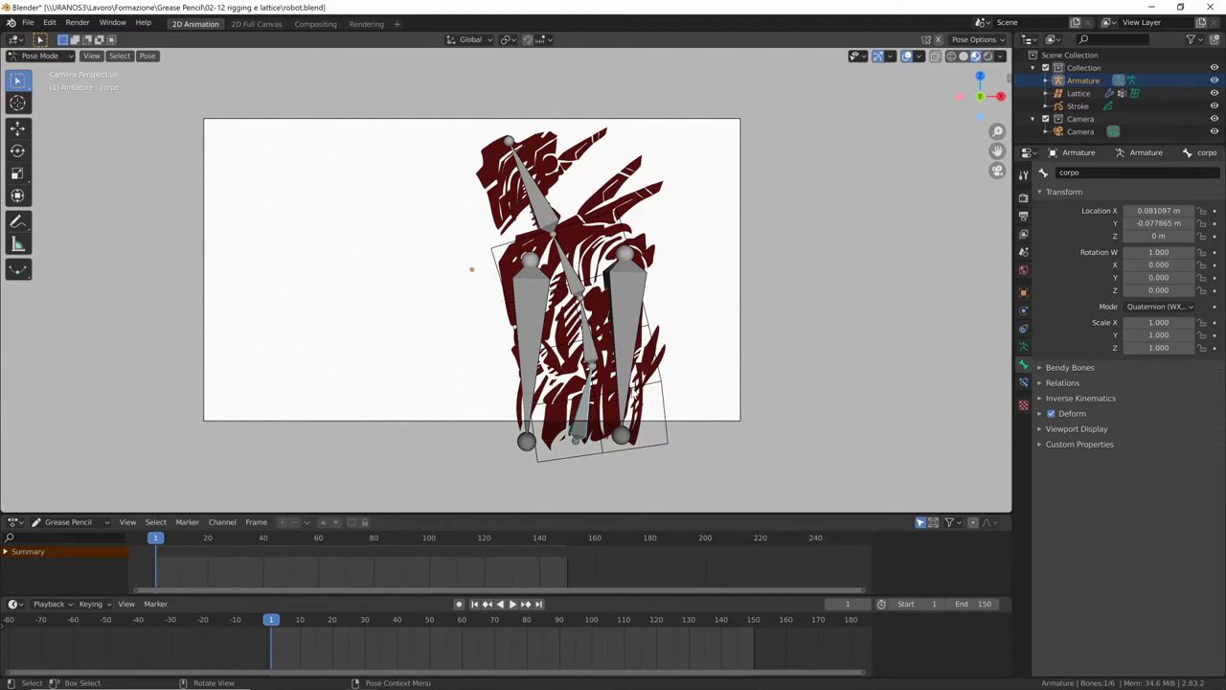
# Step: Set the armature's viewport display to Wire and return it to Pose Mode
pyautogui.hotkey('ctrl', 'Tab')
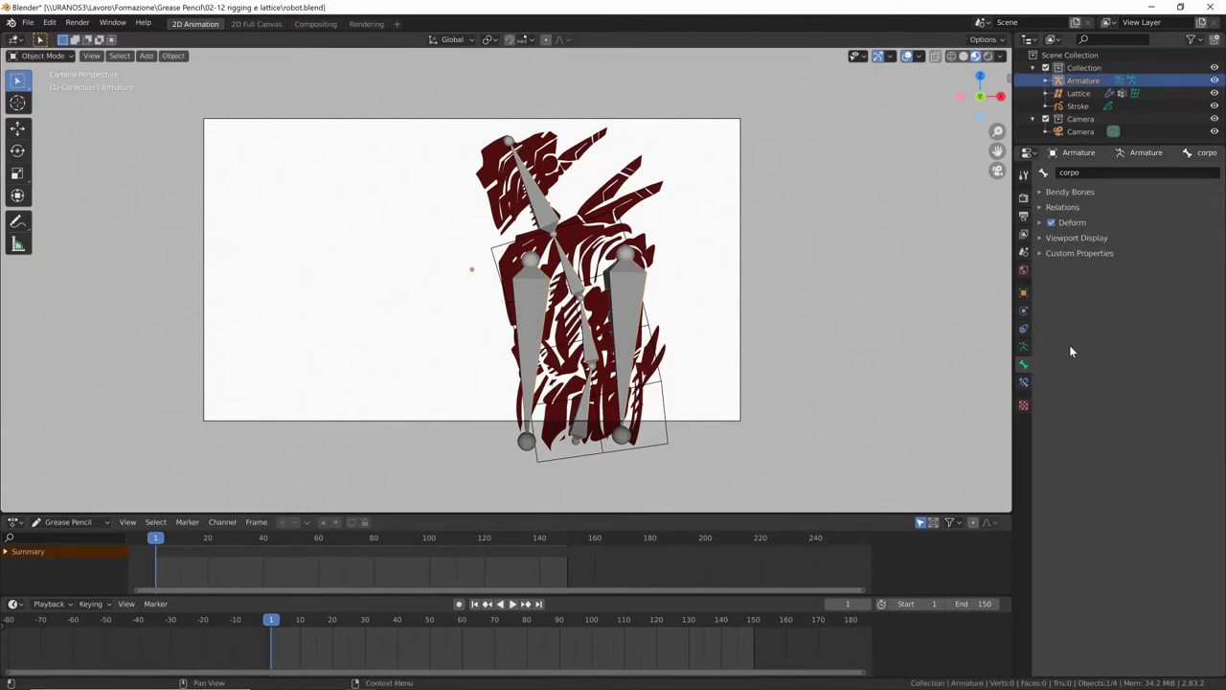
pyautogui.click(1024, 293)
pyautogui.click(1161, 496)
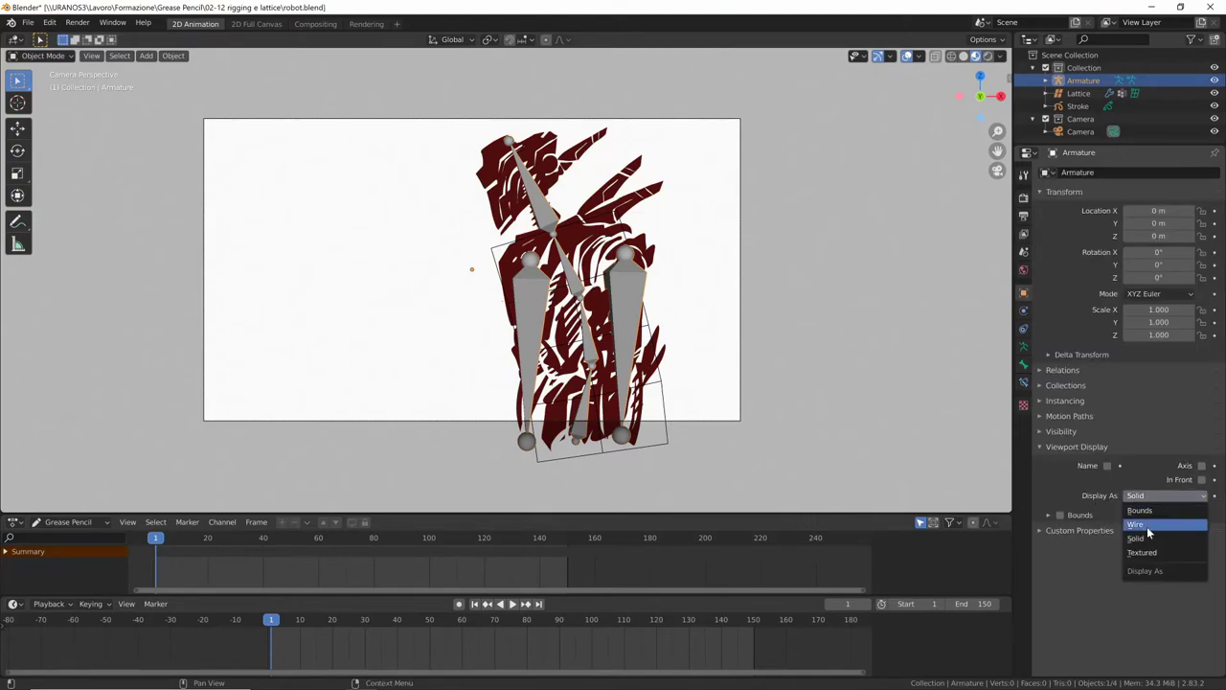
pyautogui.click(1147, 526)
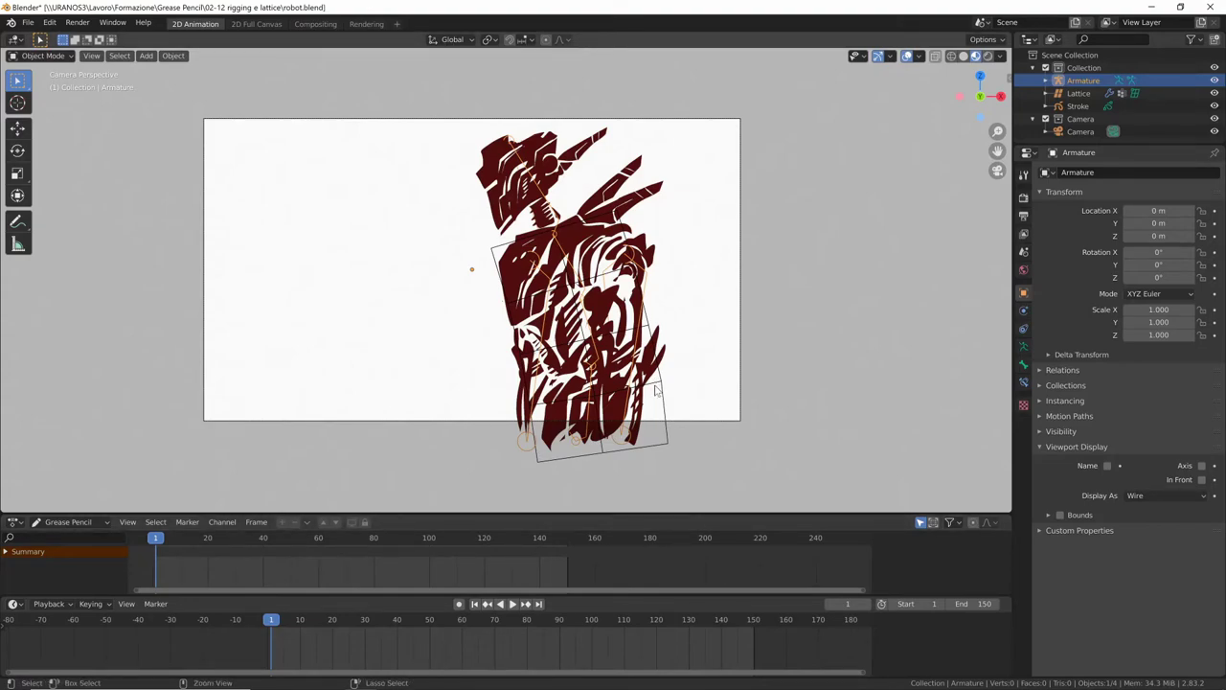
pyautogui.hotkey('ctrl', 'Tab')
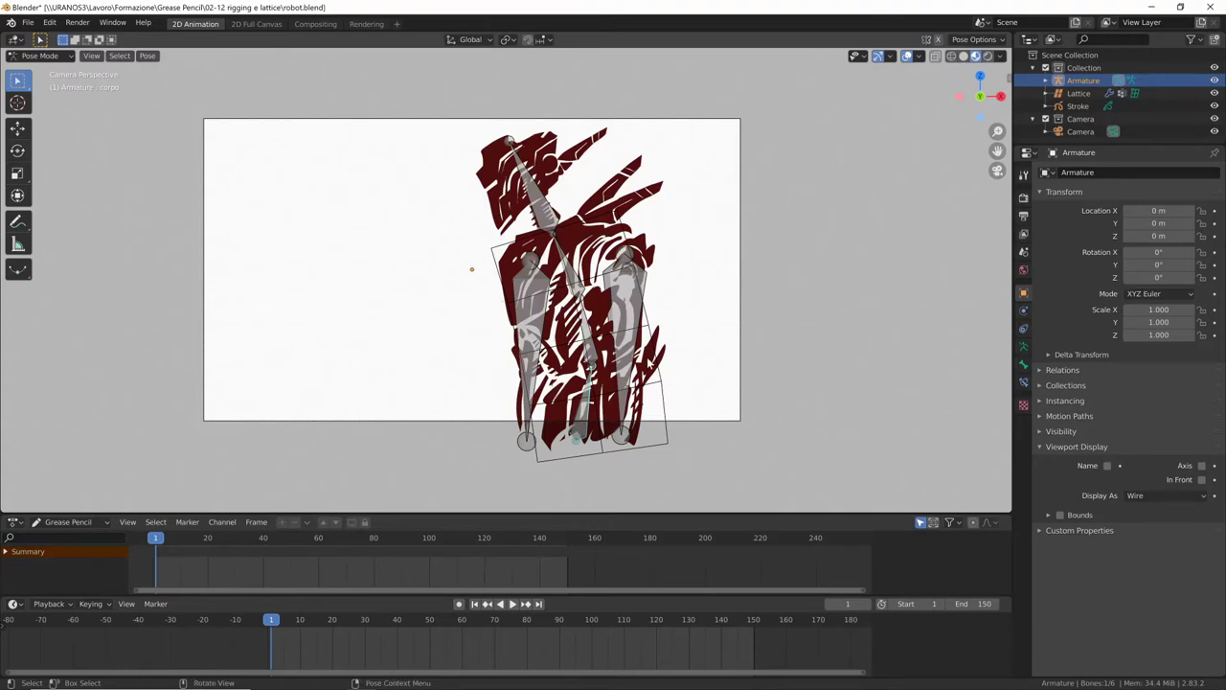
# Step: Turn on auto-keying and shift all the bones slightly left
pyautogui.click(458, 604)
pyautogui.press('r')
pyautogui.press('Escape')
pyautogui.press('a')
pyautogui.press('g')
pyautogui.click(655, 379)
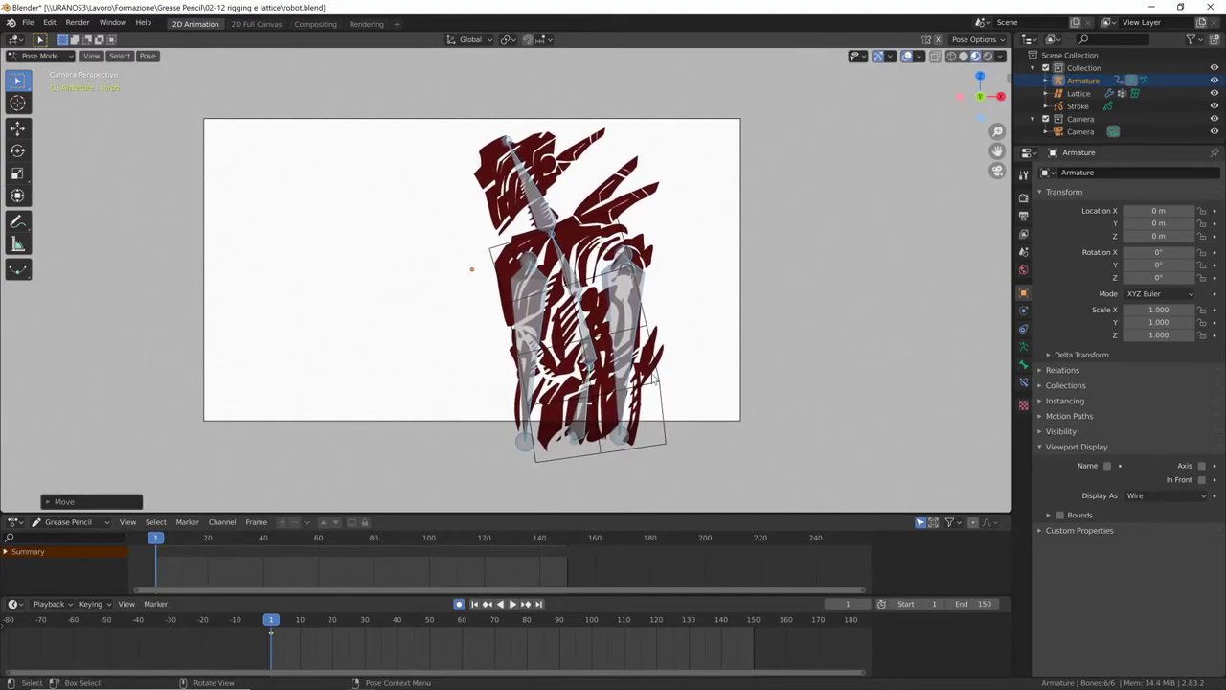
pyautogui.press('r')
pyautogui.press('Escape')
# Step: Key a rotation of bone corpo.001 at frame 20
pyautogui.click(532, 345)
pyautogui.moveTo(430, 626)
pyautogui.mouseDown()
pyautogui.moveTo(271, 628)
pyautogui.moveTo(332, 628)
pyautogui.mouseUp()
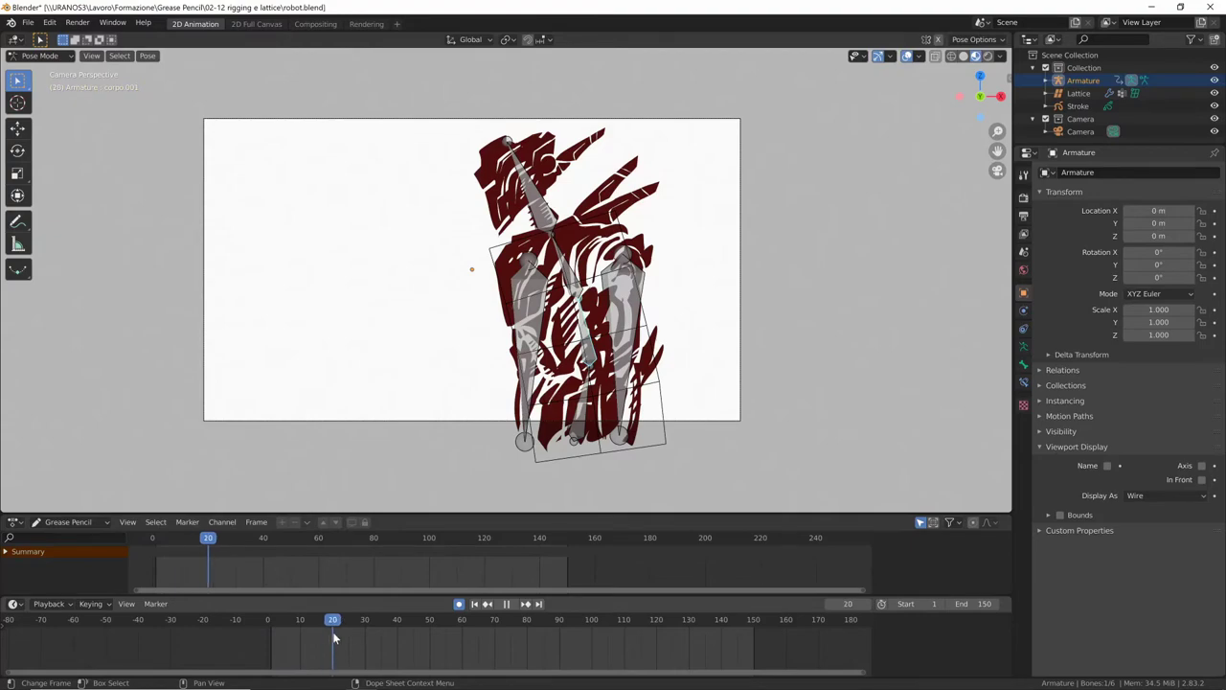
pyautogui.press('r')
pyautogui.click(696, 347)
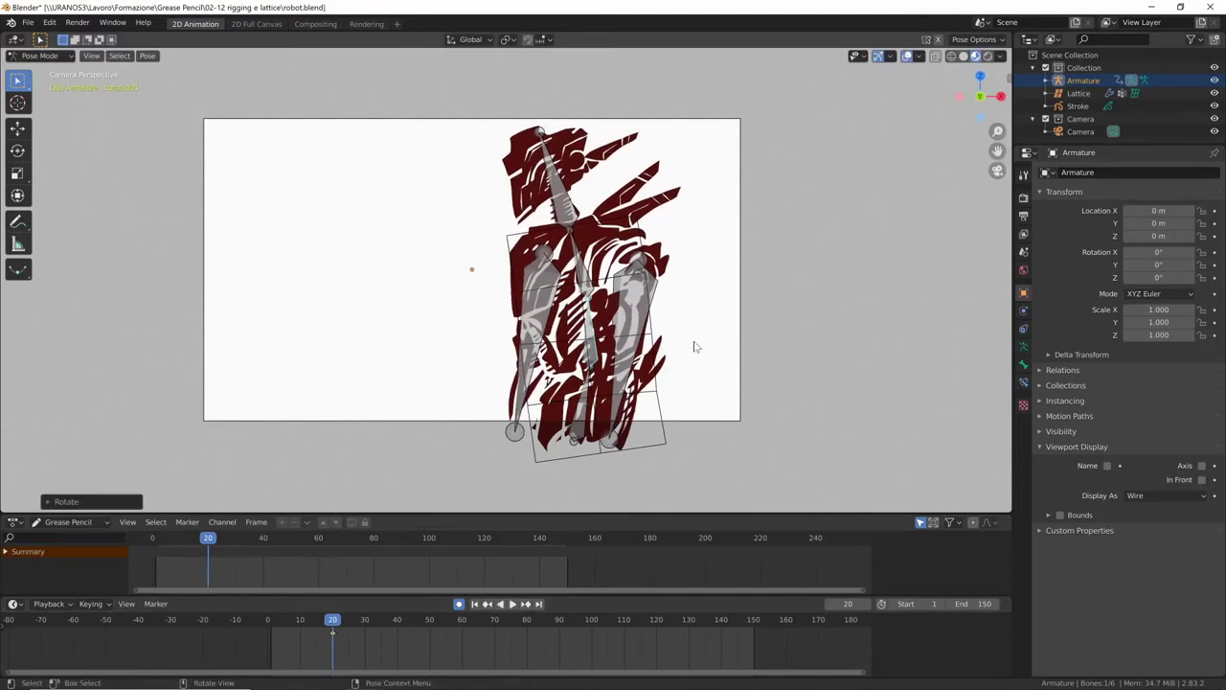
pyautogui.press('r')
pyautogui.click(729, 322)
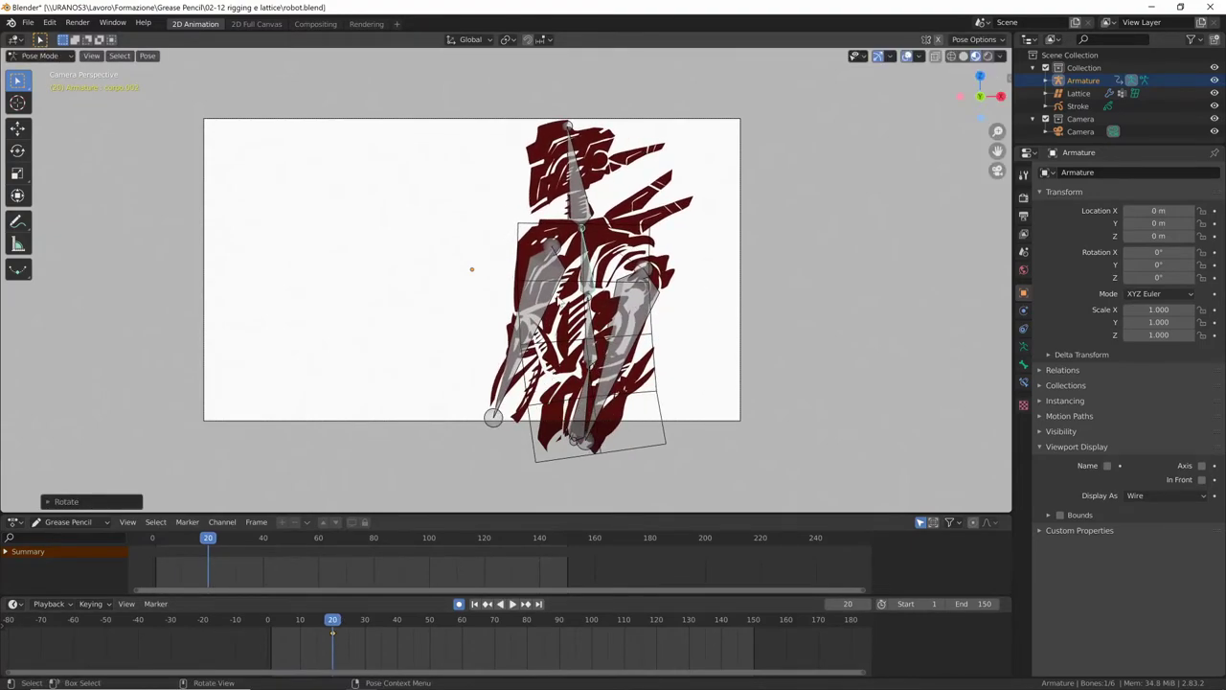
# Step: Key another corpo.001 rotation at frame 40 and preview the motion
pyautogui.click(397, 628)
pyautogui.press('r')
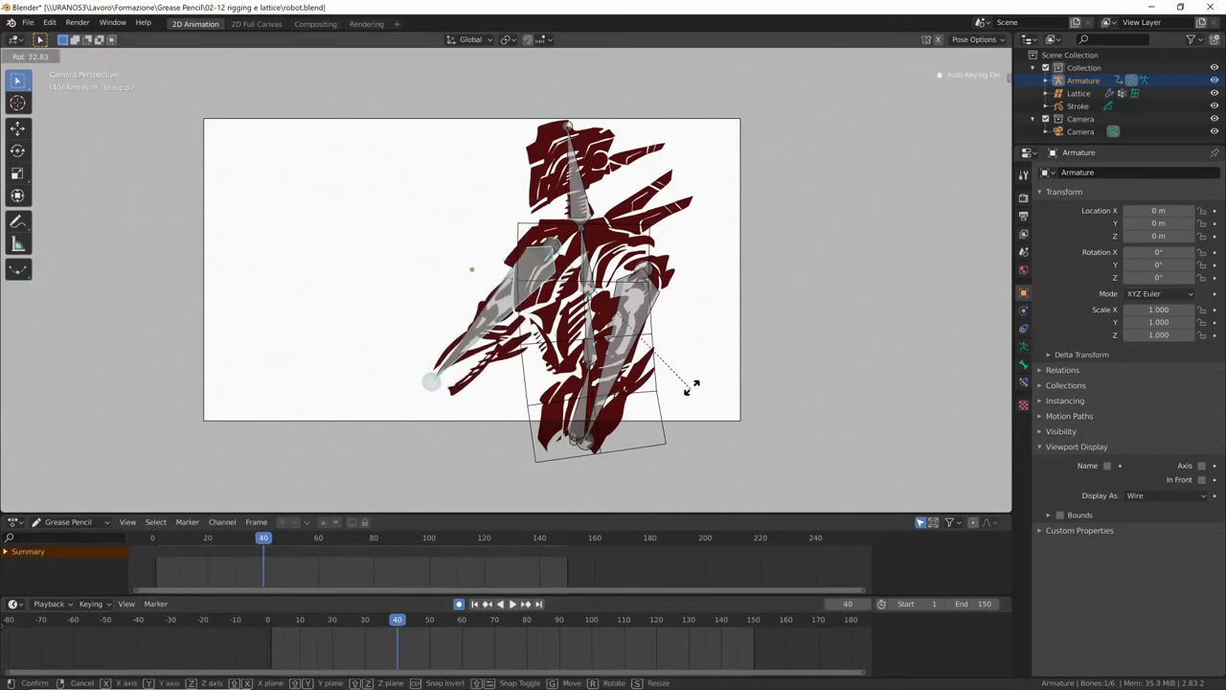
pyautogui.click(699, 383)
pyautogui.click(462, 628)
# Step: At frame 59, rotate the arm to horizontal and rotate the upper body bone
pyautogui.moveTo(462, 625); pyautogui.dragTo(397, 625)
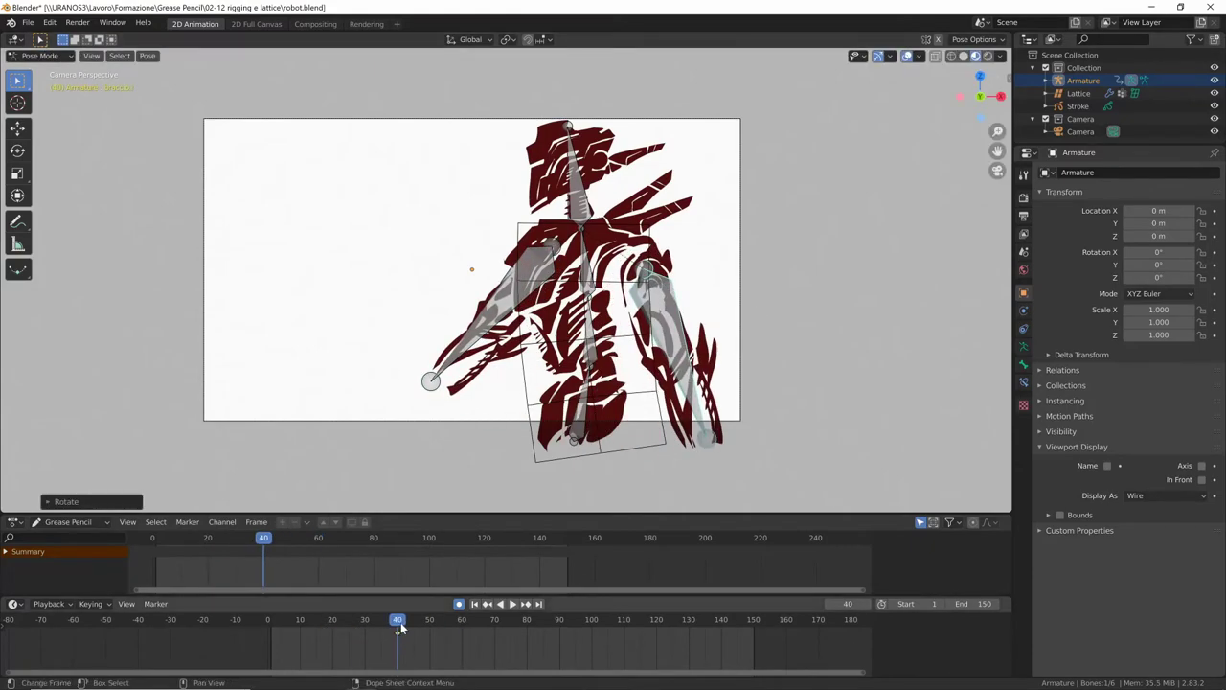
pyautogui.click(459, 625)
pyautogui.press('r')
pyautogui.click(389, 296)
pyautogui.click(624, 180)
pyautogui.press('r')
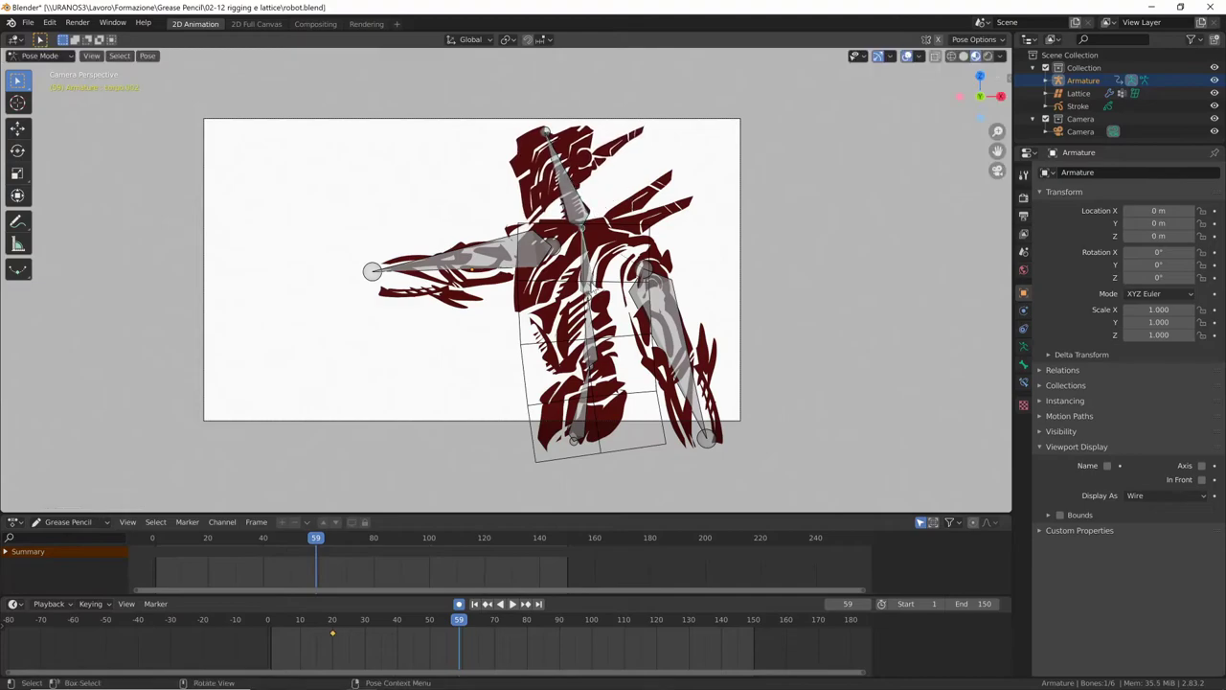
pyautogui.click(748, 330)
# Step: Rewind to frame 1 and play the animation to check it
pyautogui.moveTo(461, 624); pyautogui.dragTo(251, 629)
pyautogui.press('space')
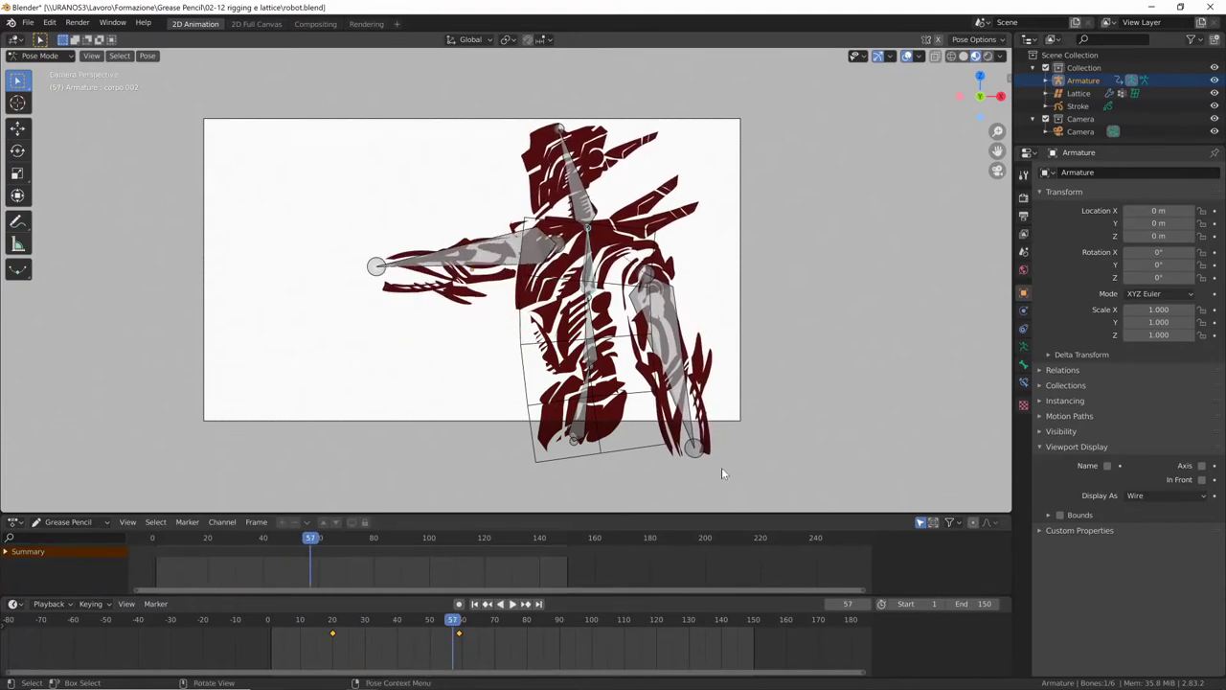
pyautogui.press('Escape')
pyautogui.moveTo(282, 636); pyautogui.dragTo(270, 640)
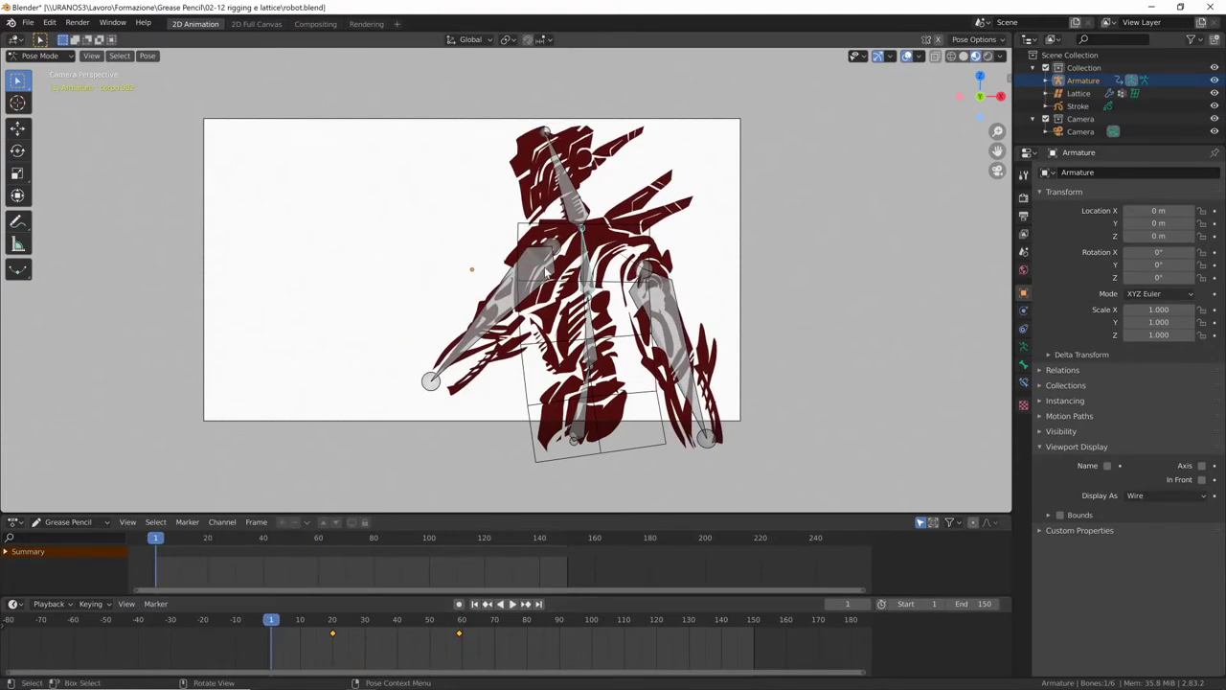
# Step: Select the upper arm bone at frame 1, test a rotation, and re-enable auto-keying
pyautogui.click(546, 272)
pyautogui.press('r')
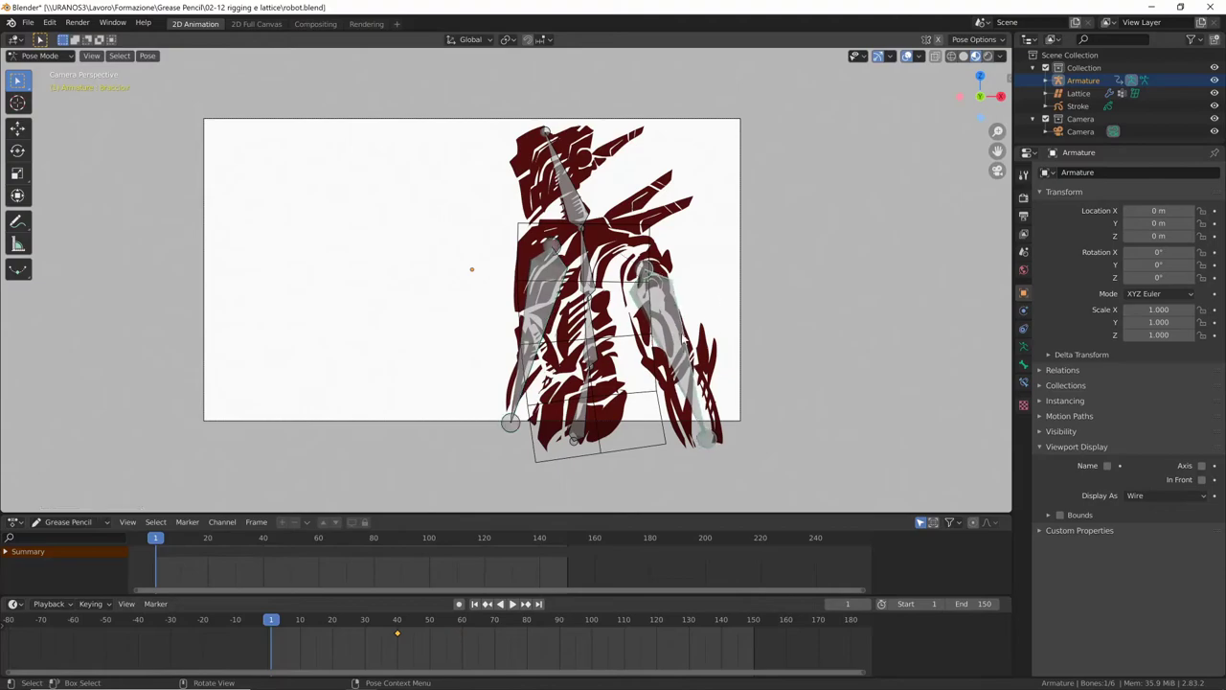
pyautogui.press('Escape')
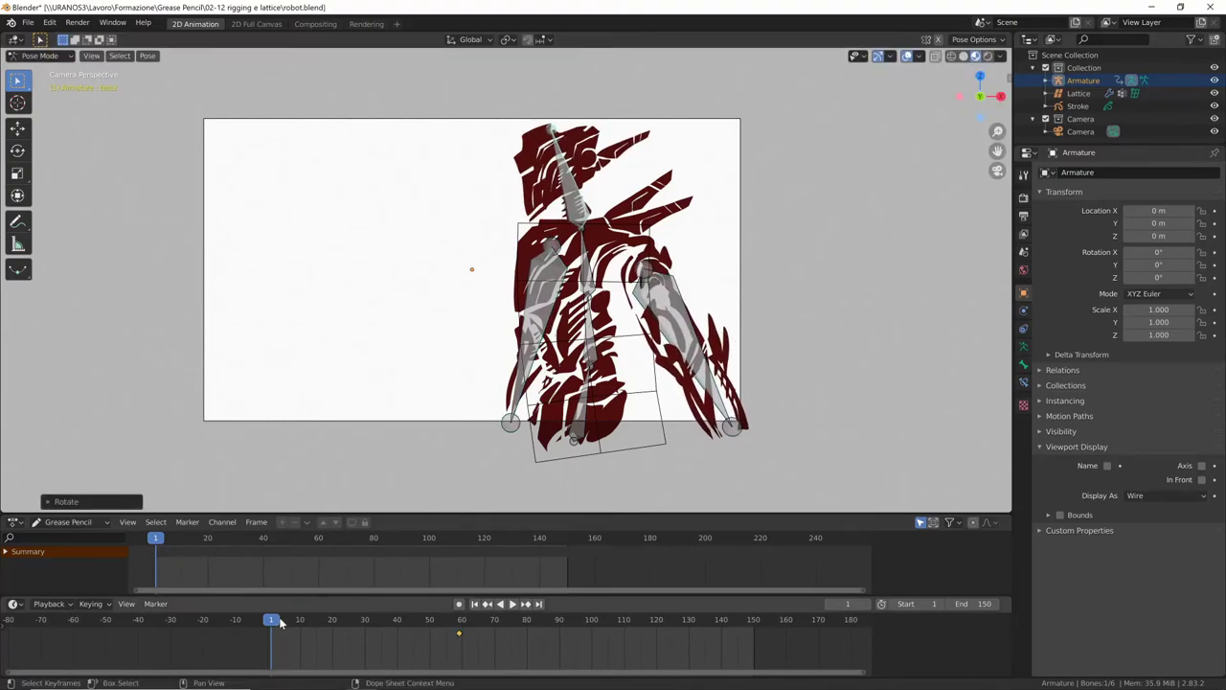
pyautogui.moveTo(274, 626); pyautogui.dragTo(273, 632)
pyautogui.click(459, 605)
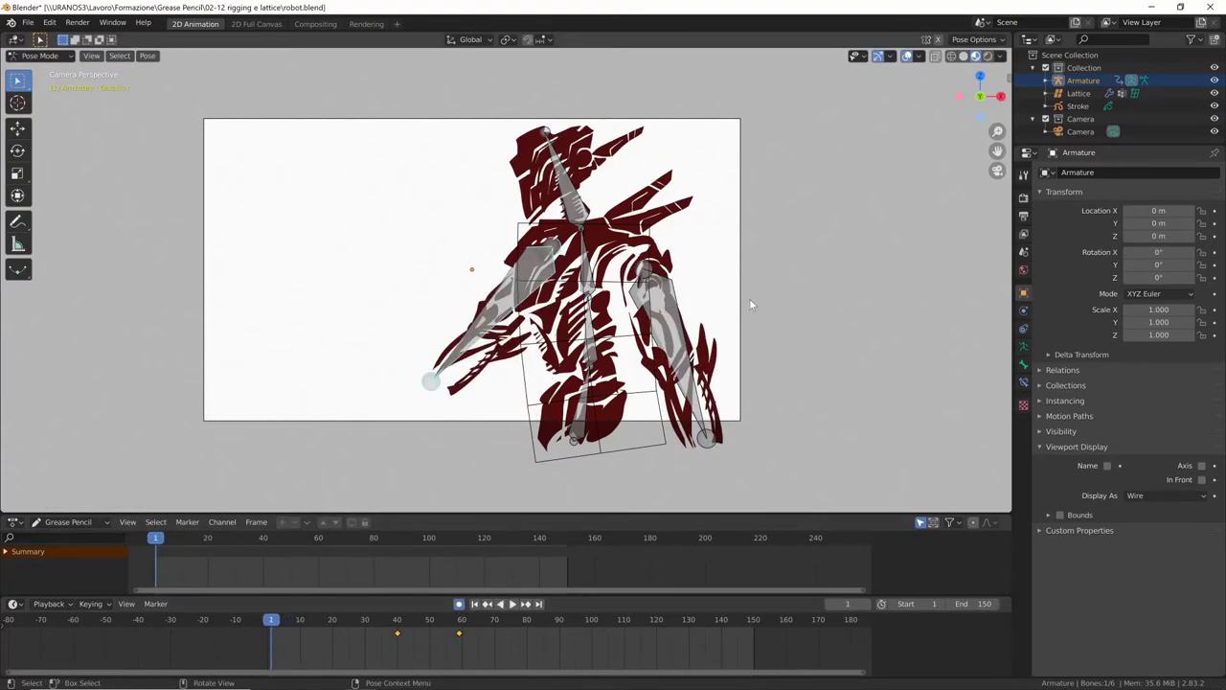
# Step: Key a pose with the left arm lowered and the head and right arm rotated
pyautogui.press('r')
pyautogui.click(781, 282)
pyautogui.press('r')
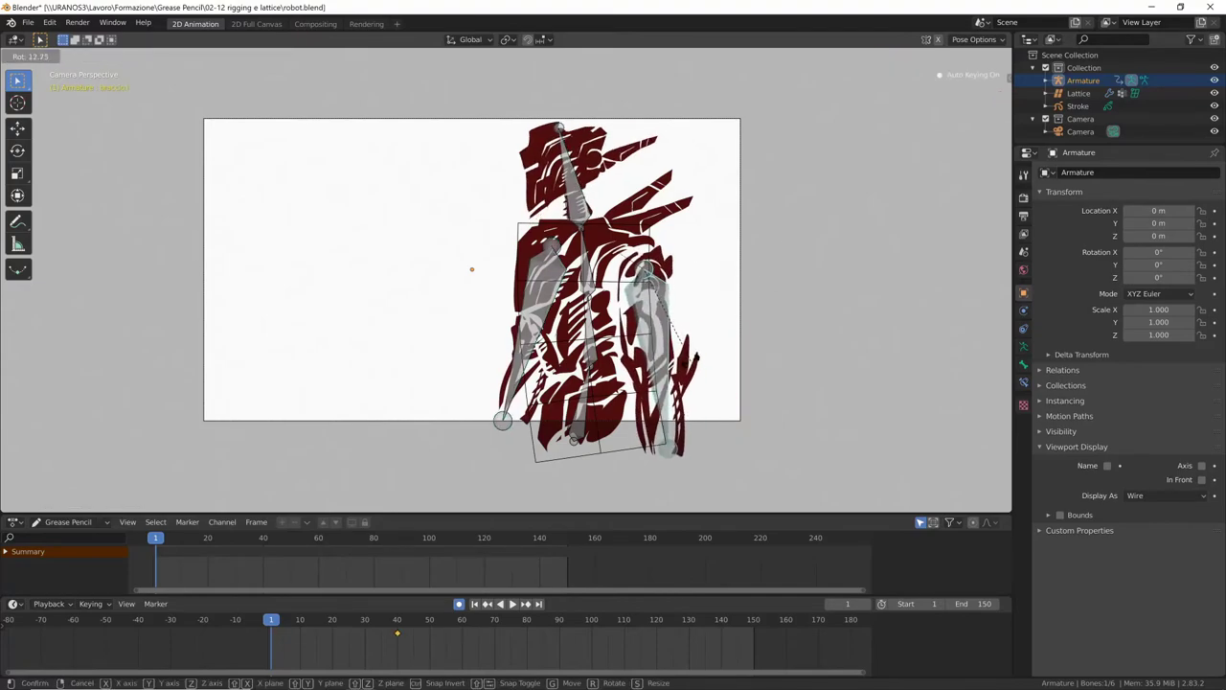
pyautogui.click(772, 326)
pyautogui.press('r')
pyautogui.click(776, 337)
# Step: Preview the pose change, rewind to frame 1 and play it in Object Mode
pyautogui.moveTo(433, 621)
pyautogui.mouseDown()
pyautogui.moveTo(538, 632)
pyautogui.moveTo(460, 638)
pyautogui.mouseUp()
pyautogui.hotkey('shift', 'Left')
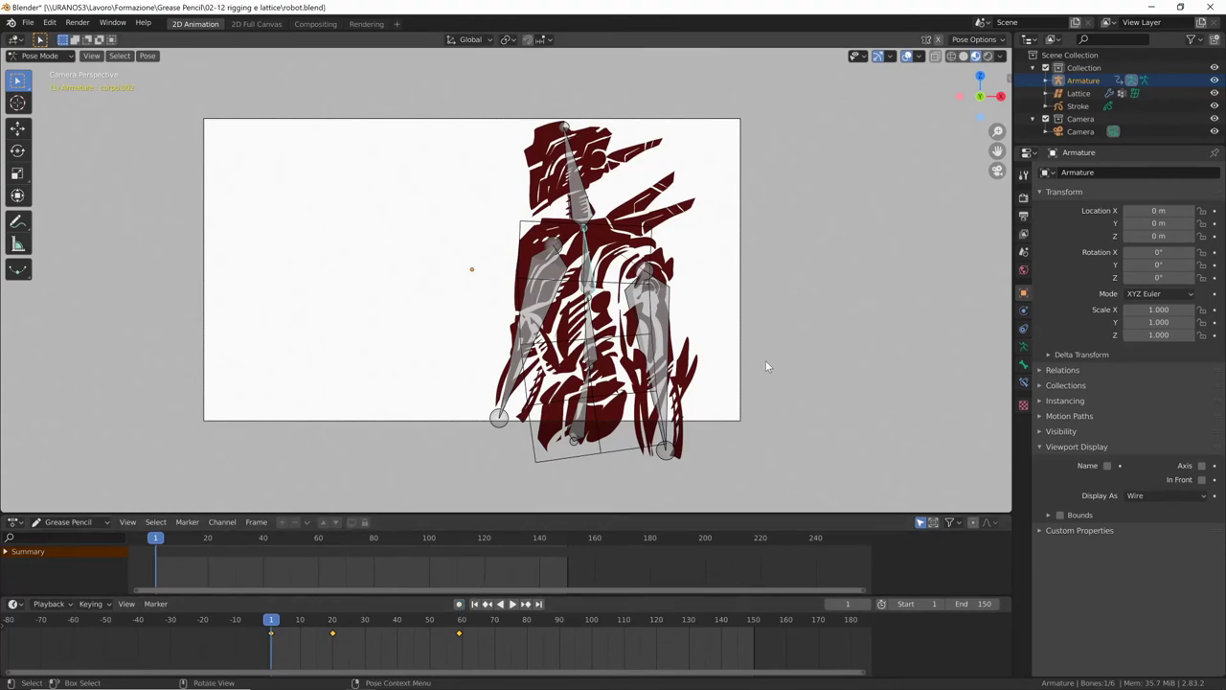
pyautogui.hotkey('ctrl', 'Tab')
pyautogui.press('space')
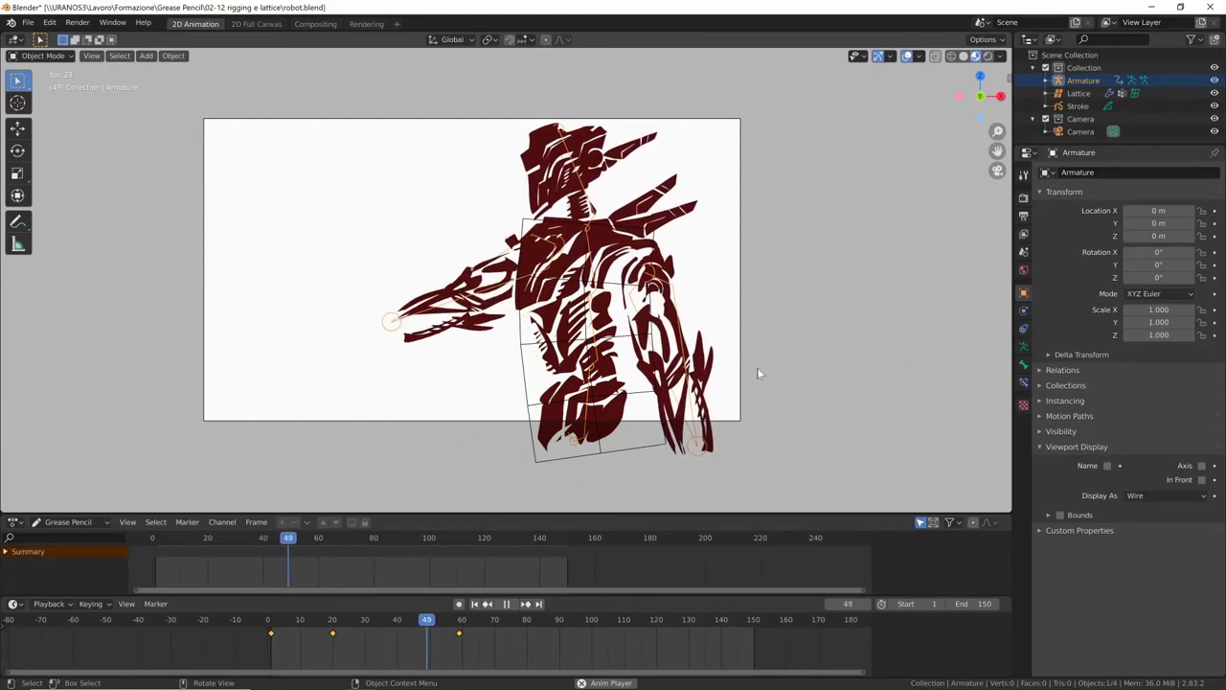
# Step: Replay the animation from the start, stop at frame 70, and select the Lattice
pyautogui.press('space')
pyautogui.press('space')
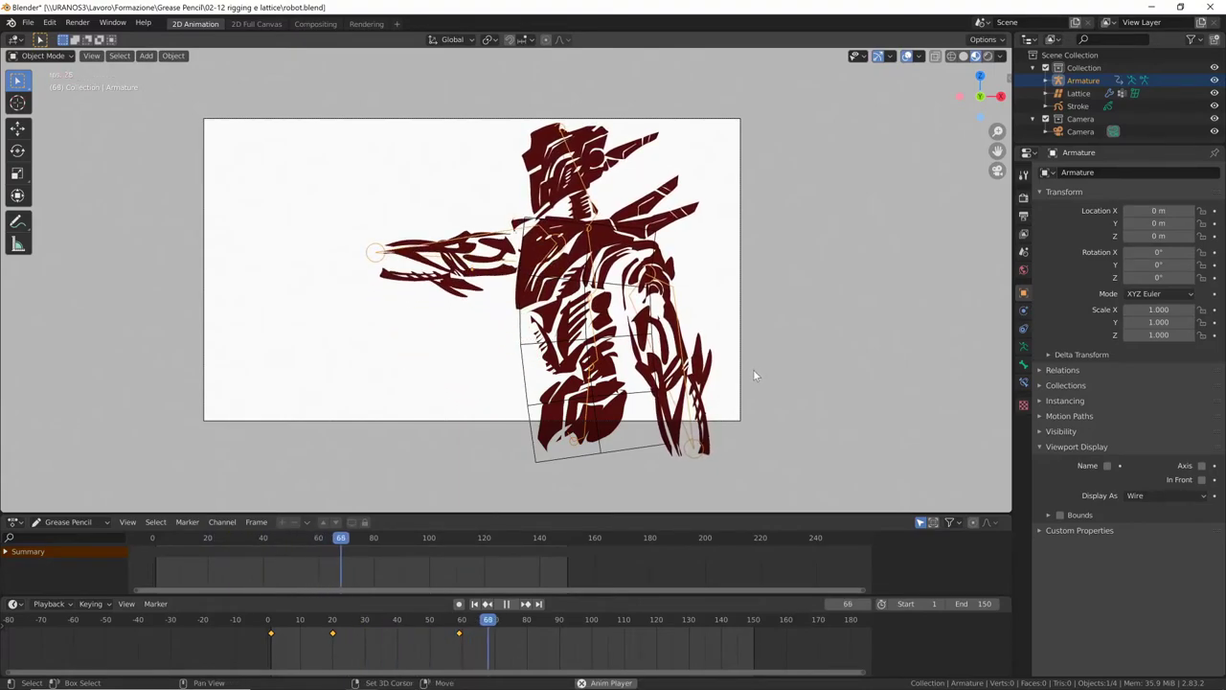
pyautogui.hotkey('shift', 'Left')
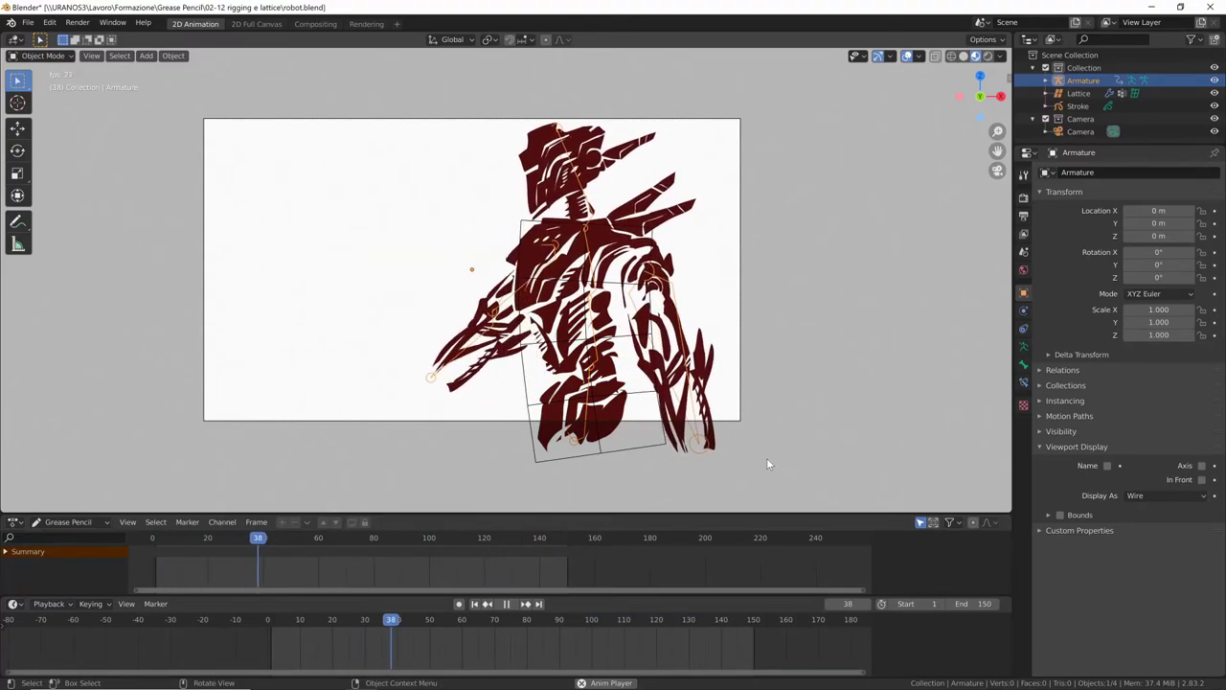
pyautogui.press('space')
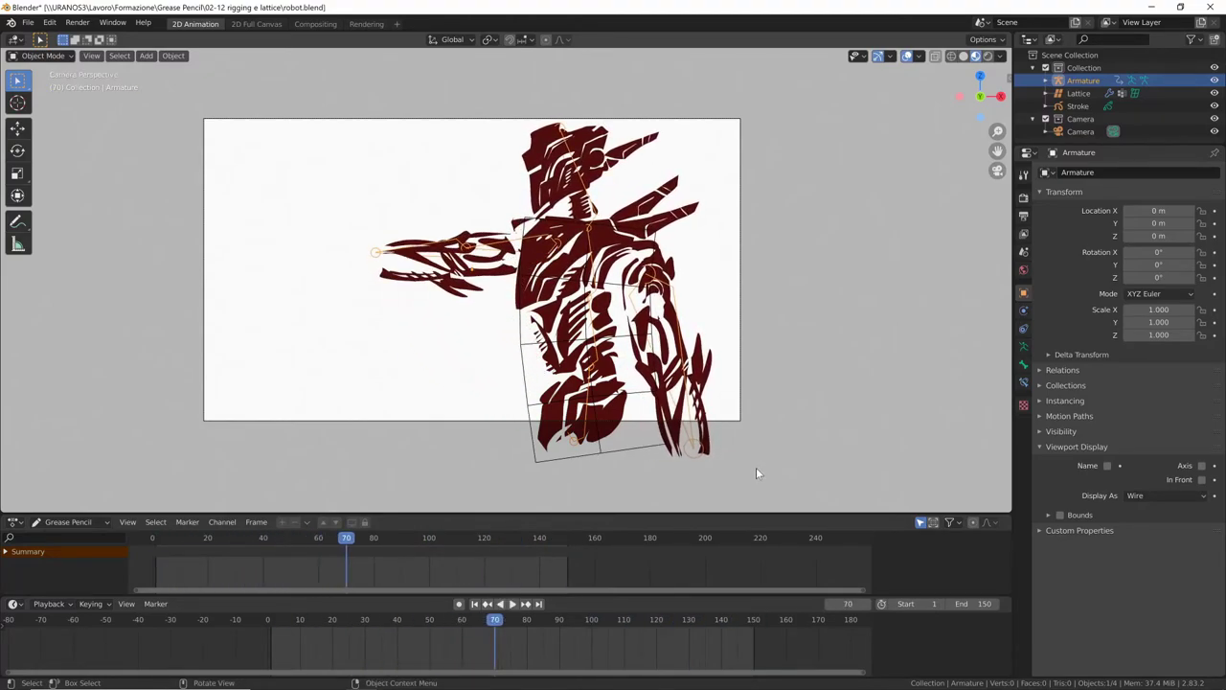
pyautogui.click(540, 347)
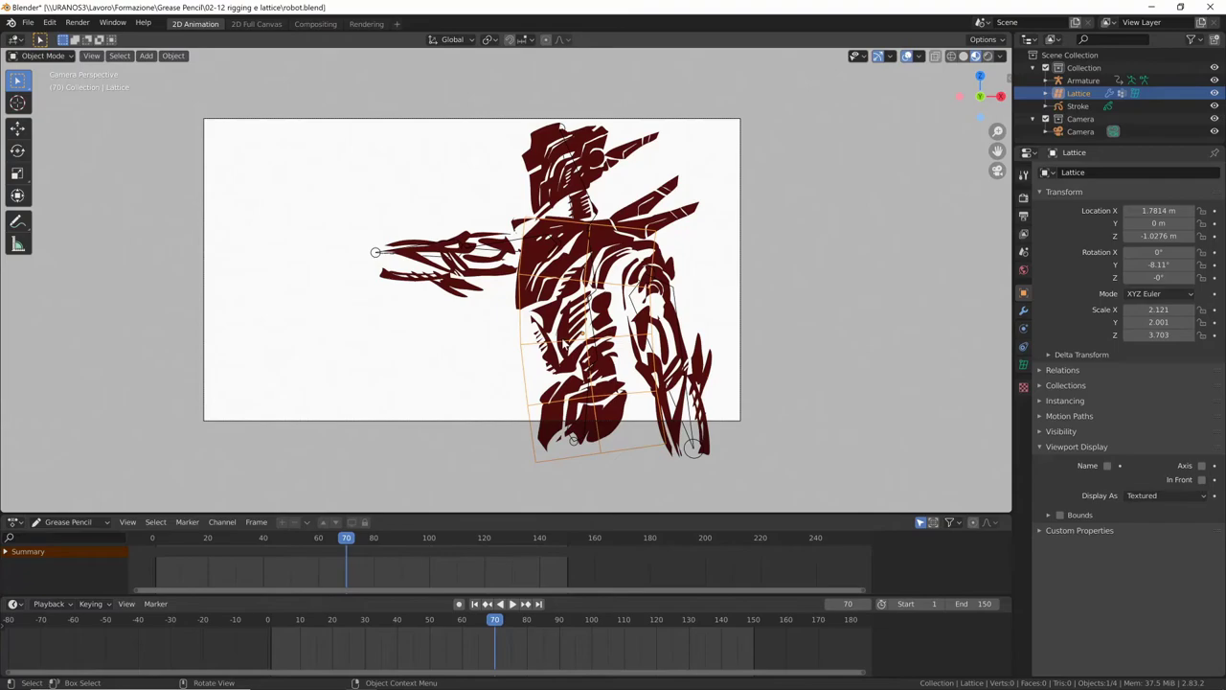
# Step: With auto-keying on, move lattice points on the torso's left side and near the upper right arm
pyautogui.press('Tab')
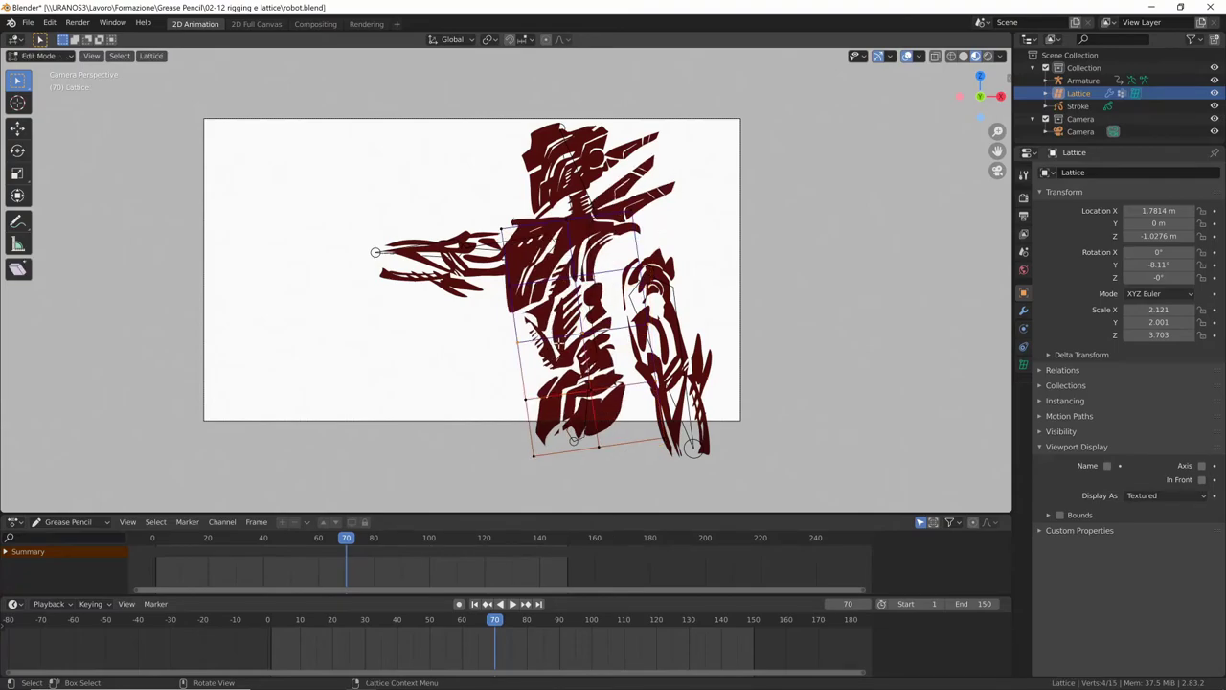
pyautogui.click(459, 604)
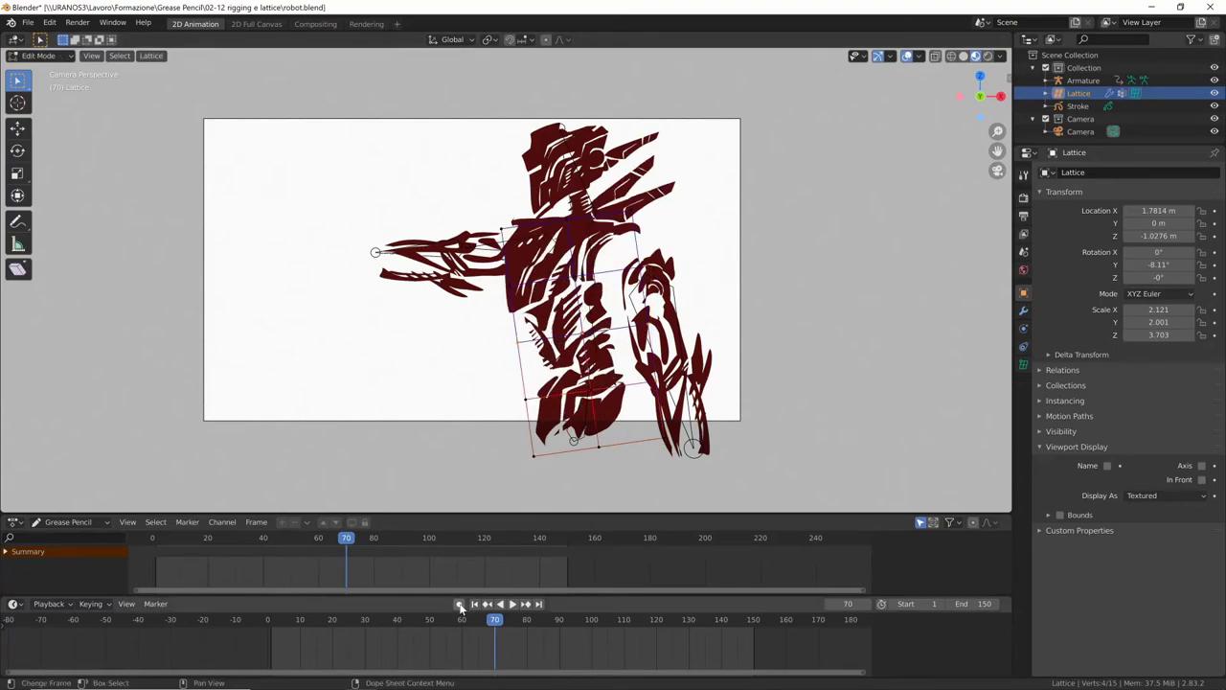
pyautogui.moveTo(520, 349); pyautogui.dragTo(506, 338)
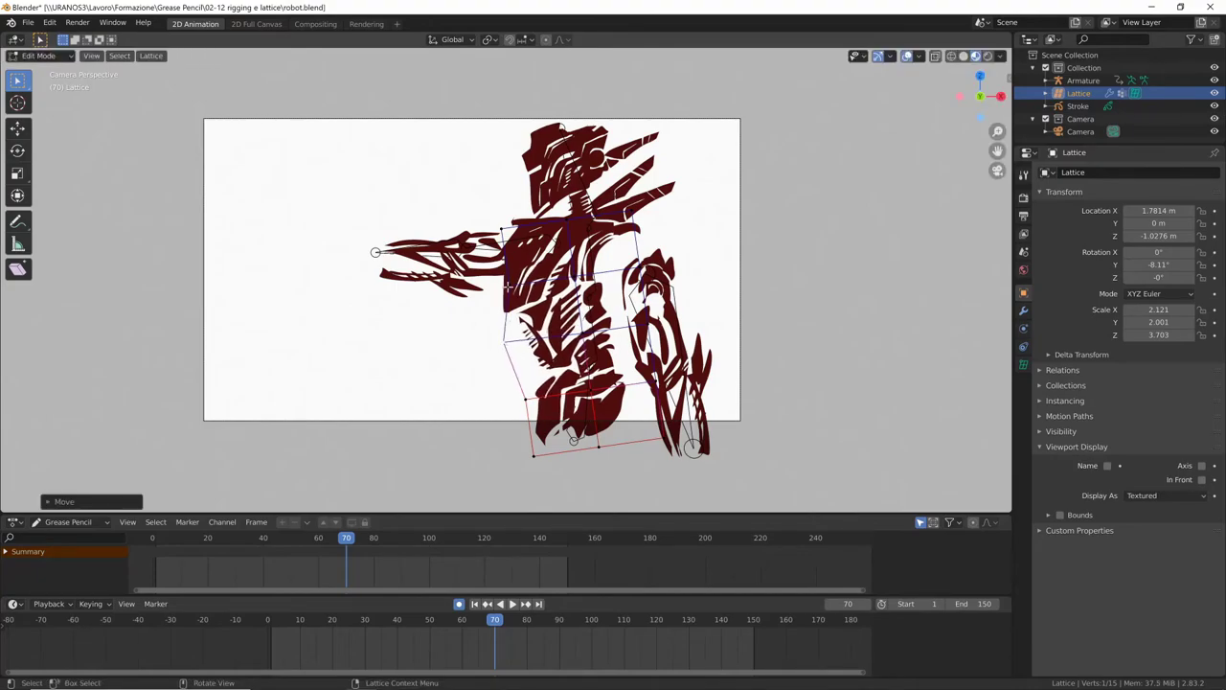
pyautogui.moveTo(506, 284); pyautogui.dragTo(514, 223)
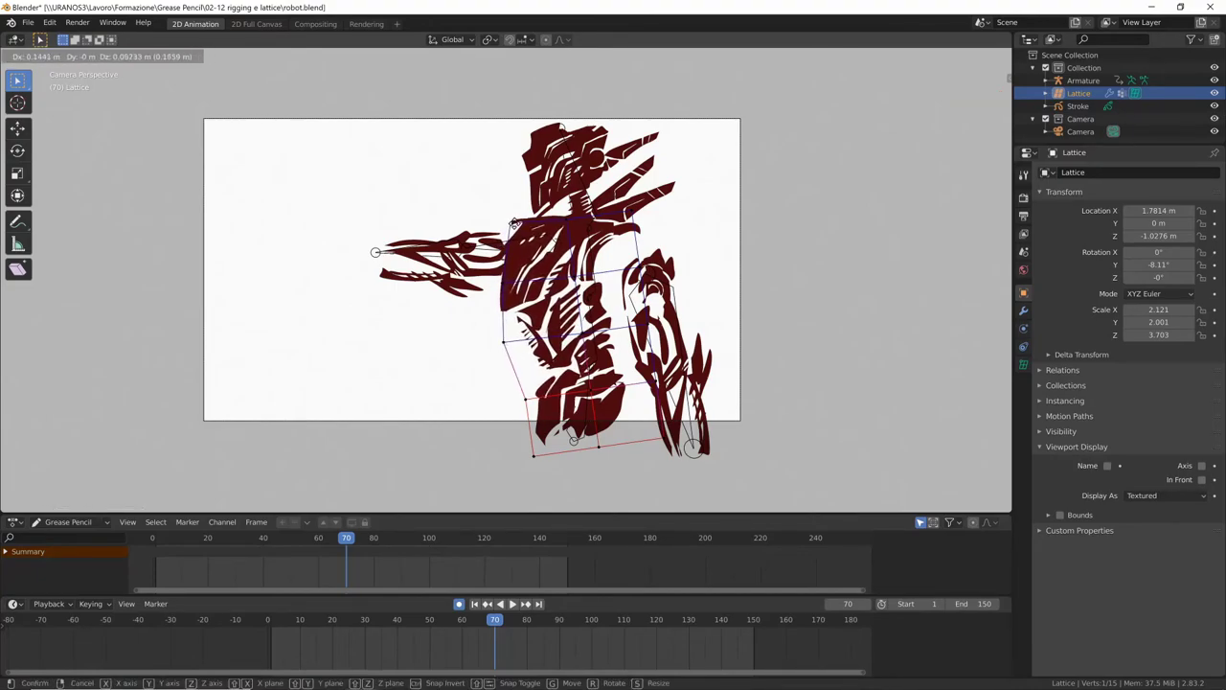
pyautogui.click(514, 223)
pyautogui.click(688, 628)
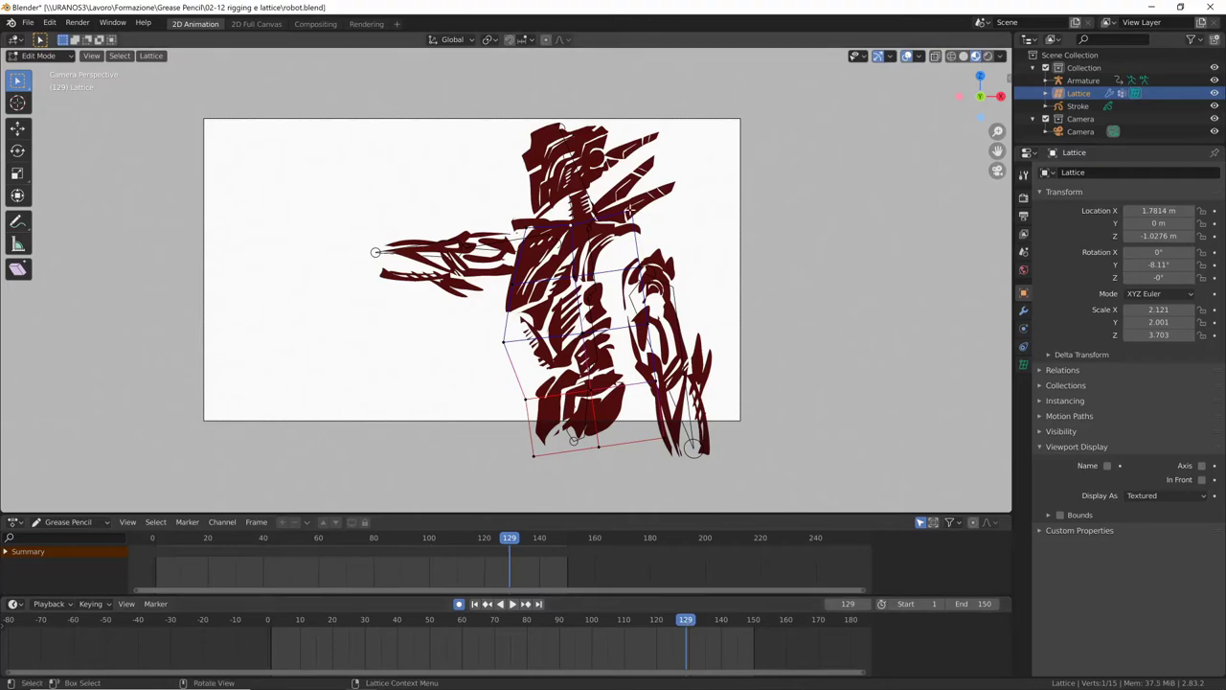
pyautogui.moveTo(629, 211); pyautogui.dragTo(636, 218)
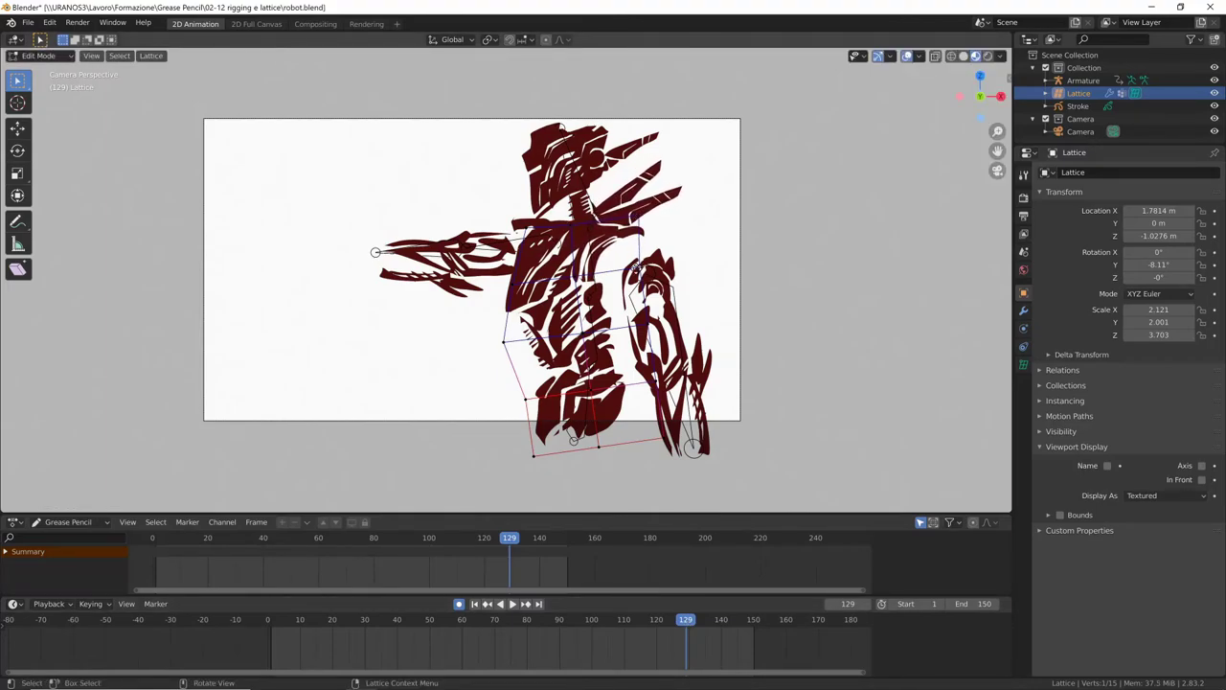
pyautogui.moveTo(639, 270); pyautogui.dragTo(623, 263)
pyautogui.rightClick(623, 263)
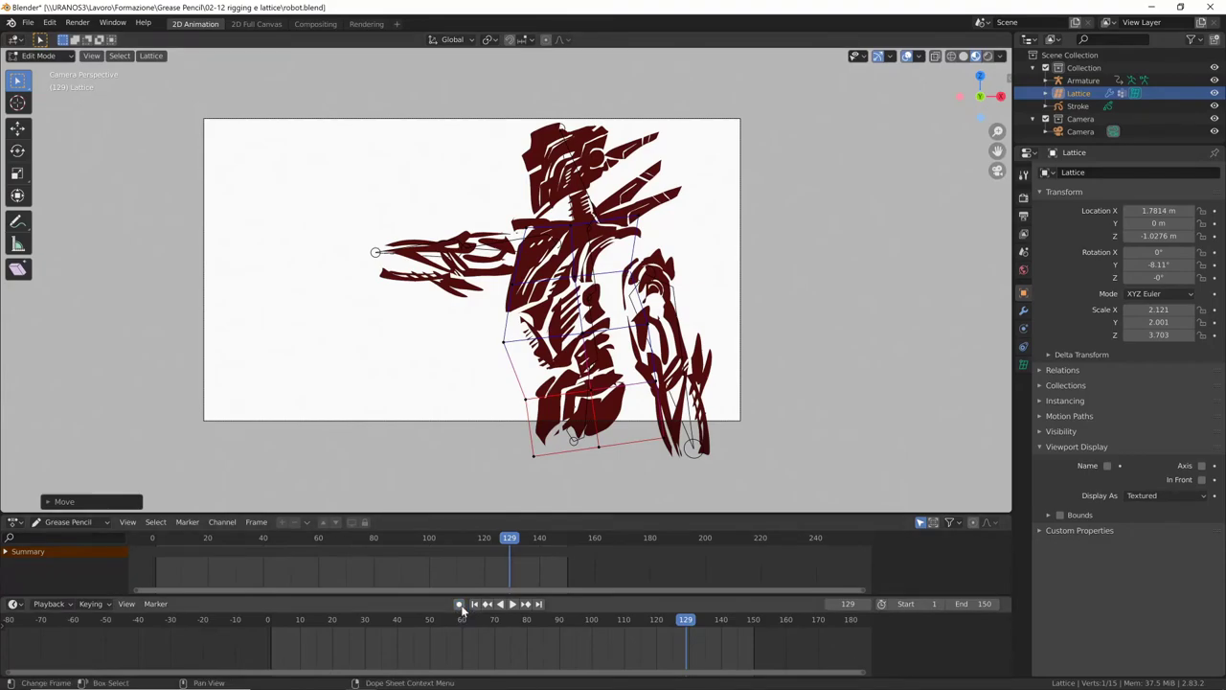
# Step: Return to Object Mode and play the animation from the start to check the deformation
pyautogui.press('Tab')
pyautogui.hotkey('shift', 'Left')
pyautogui.press('space')
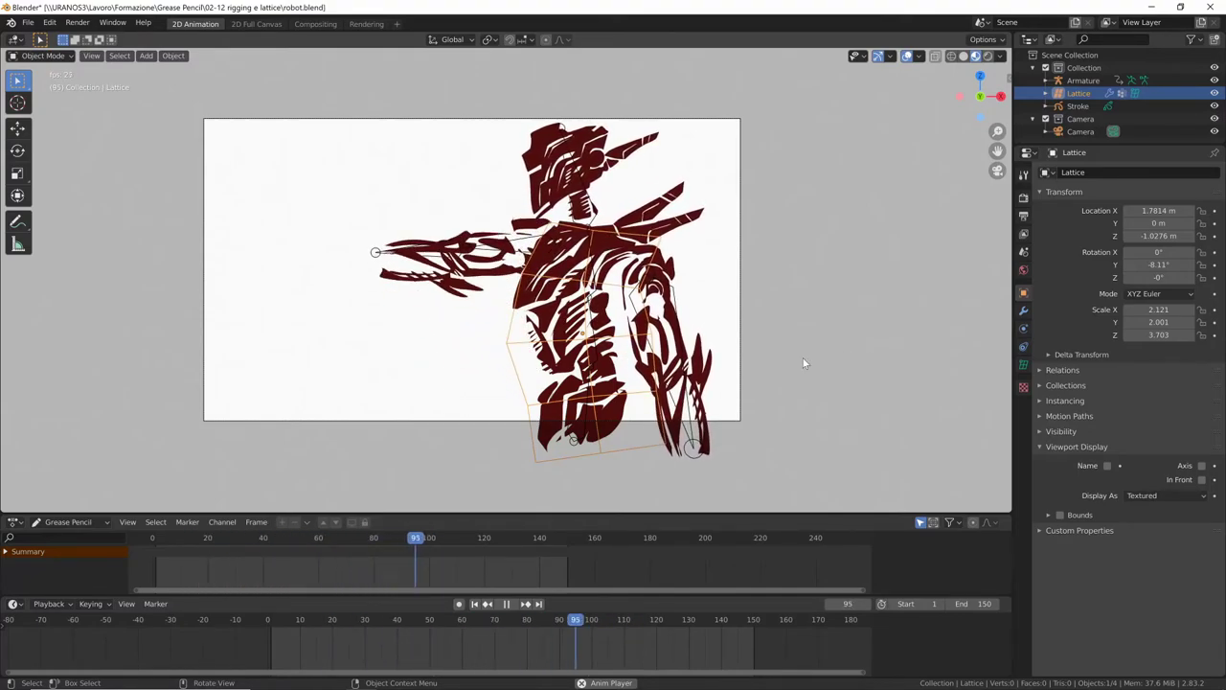
pyautogui.press('space')
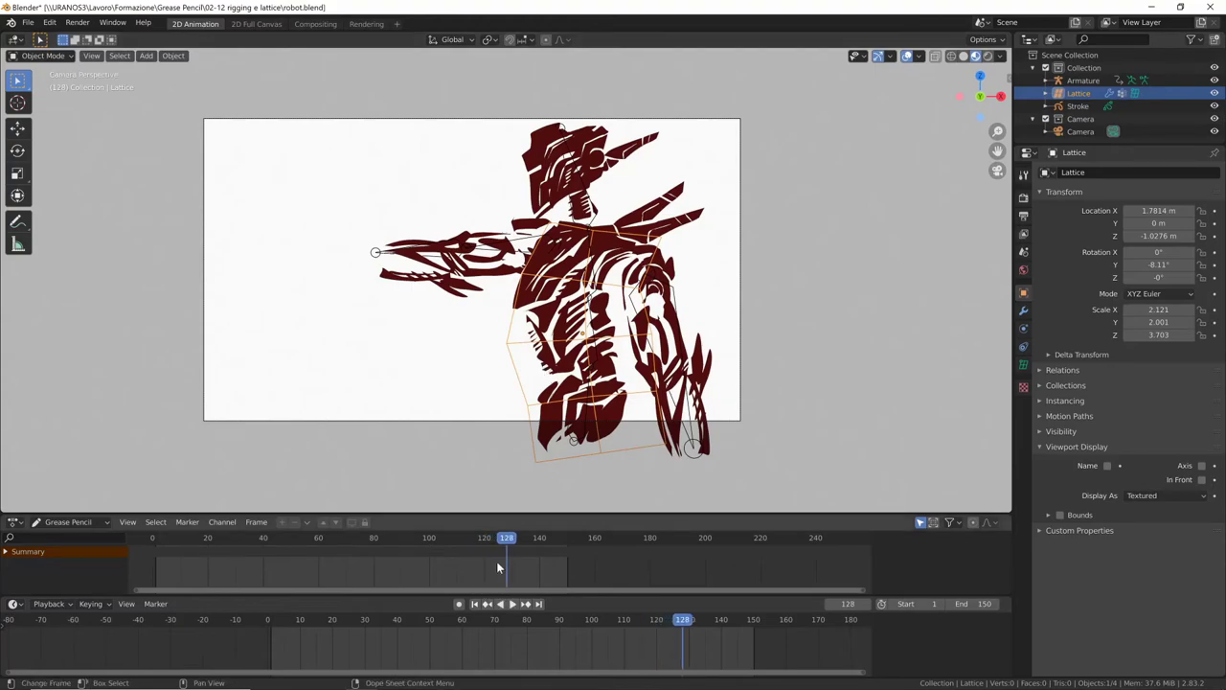
# Step: Move two more lattice points to reshape the torso, then play the animation again
pyautogui.press('Tab')
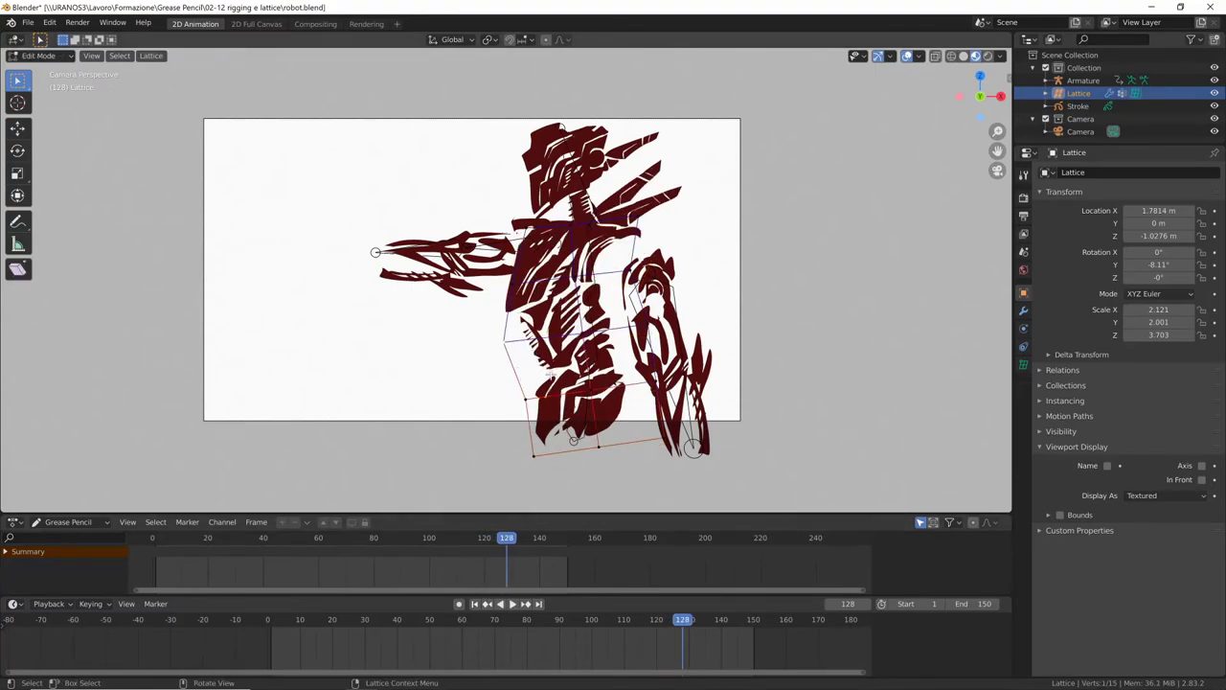
pyautogui.press('g')
pyautogui.click(510, 358)
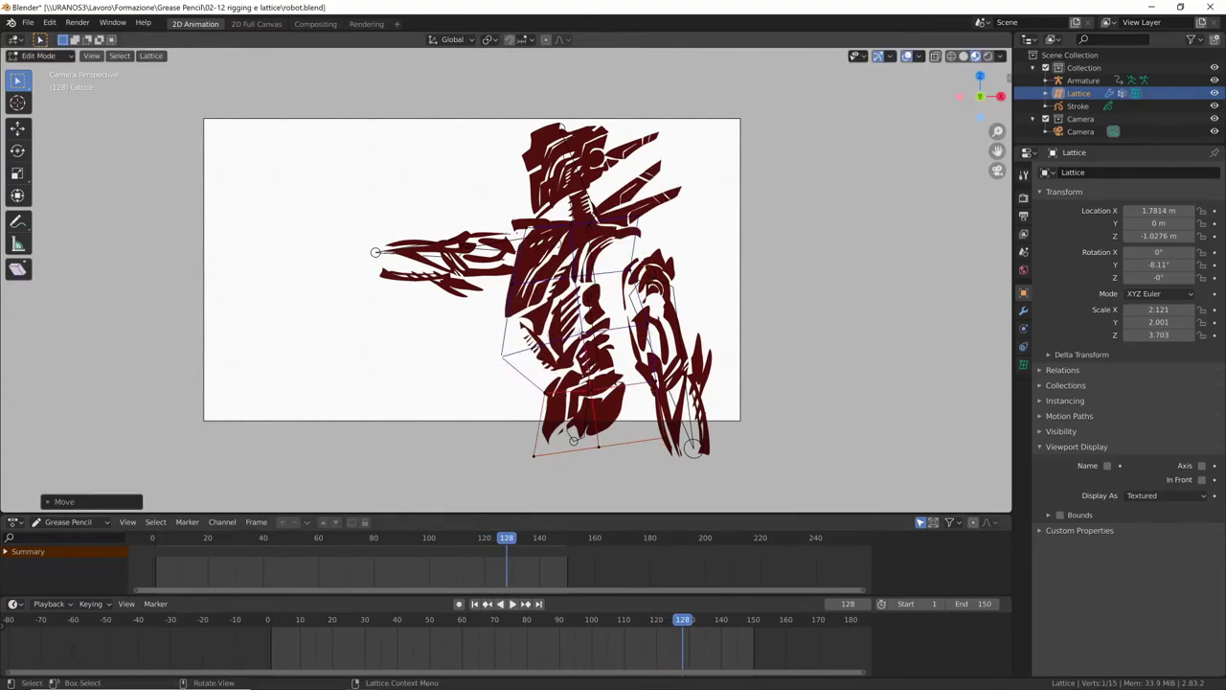
pyautogui.press('g')
pyautogui.click(604, 317)
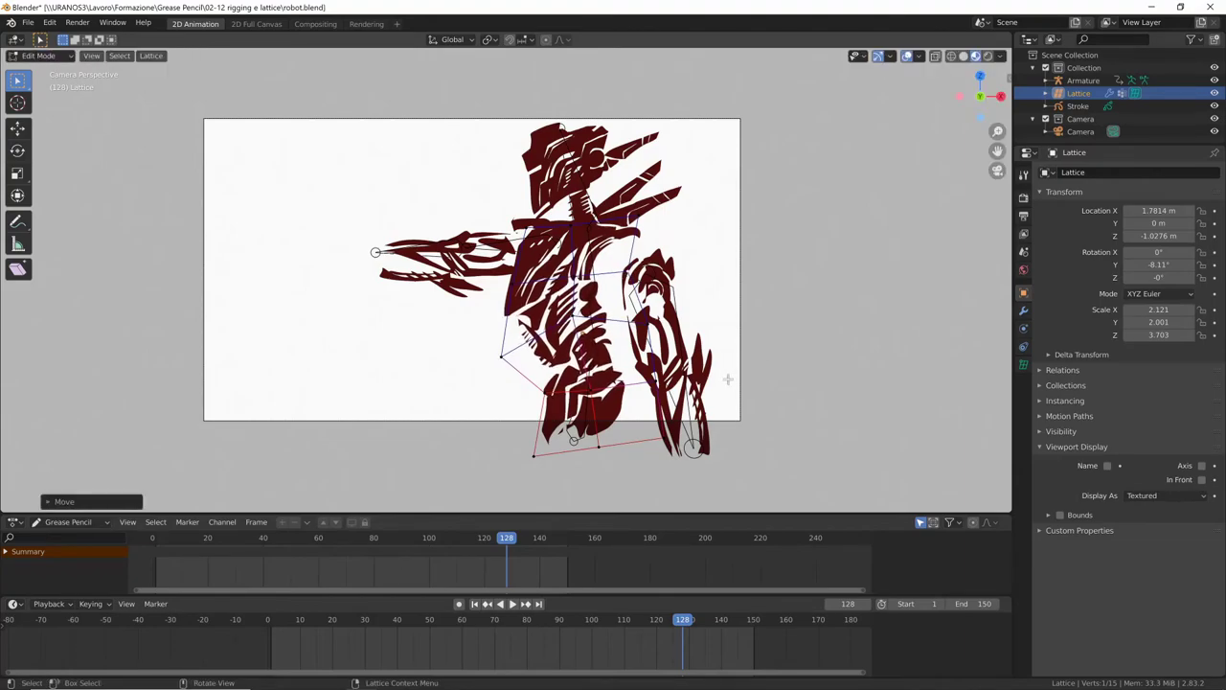
pyautogui.press('Tab')
pyautogui.press('space')
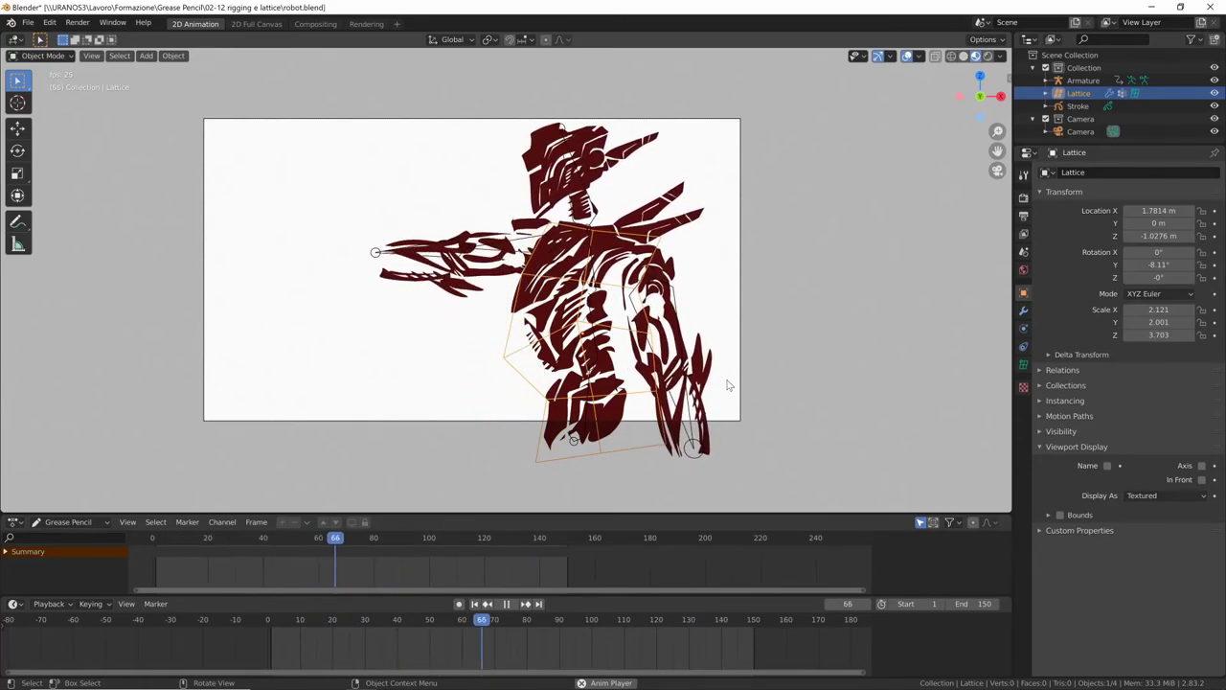
pyautogui.moveTo(474, 625); pyautogui.dragTo(605, 624)
# Step: Select the armature, enter Pose Mode with auto-keying on, and nudge the selected bone
pyautogui.click(592, 318)
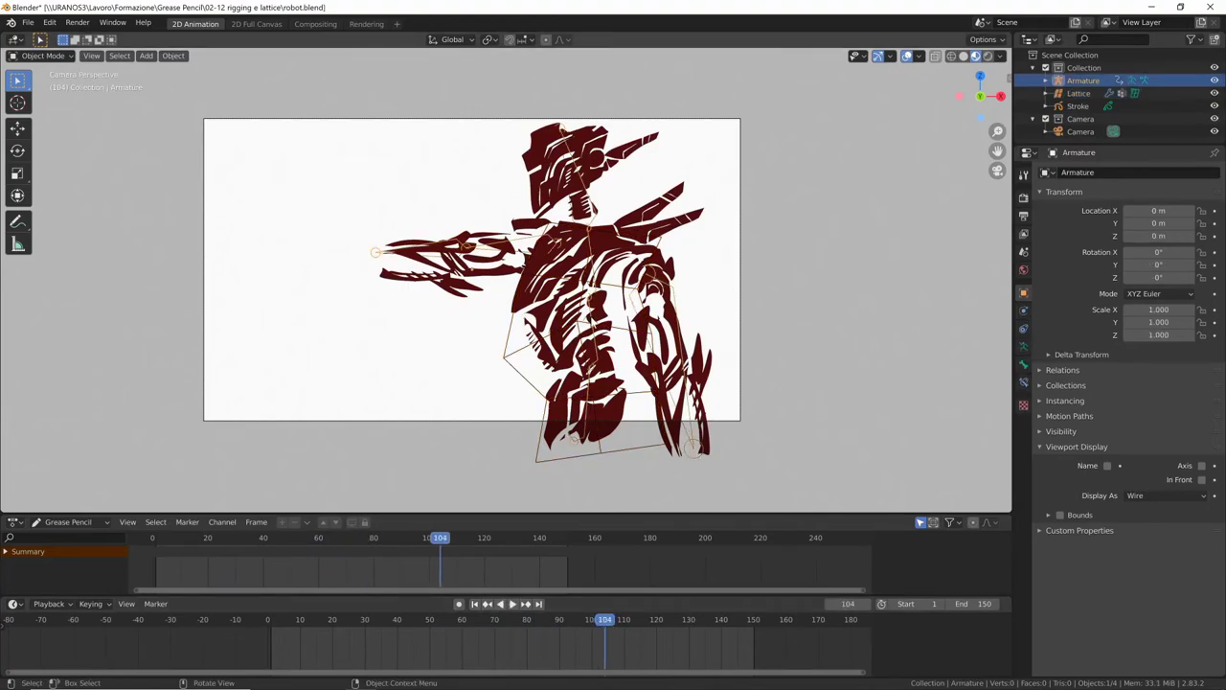
pyautogui.press('Tab')
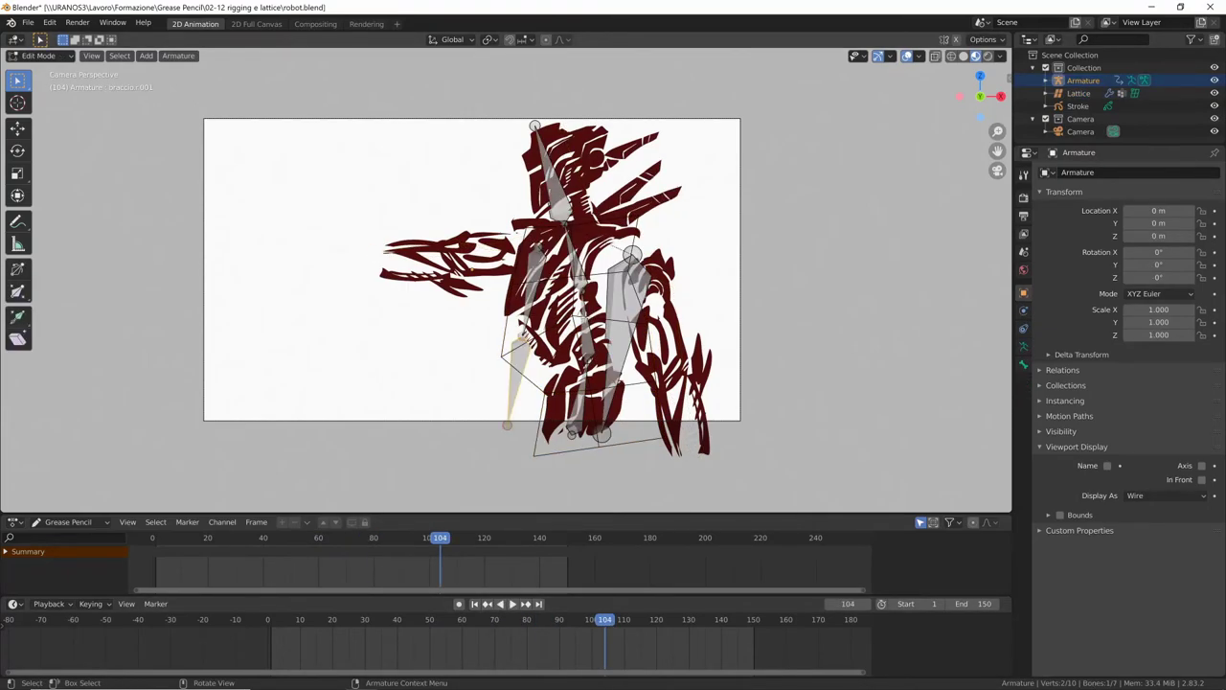
pyautogui.hotkey('ctrl', 'Tab')
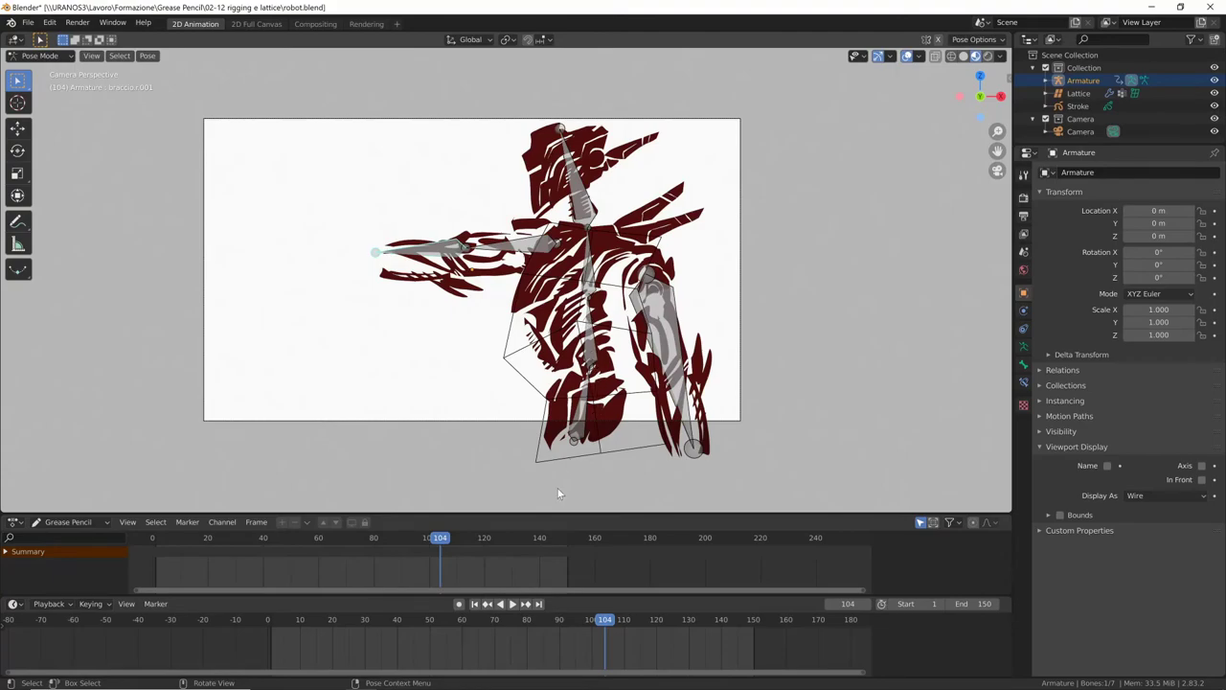
pyautogui.click(459, 604)
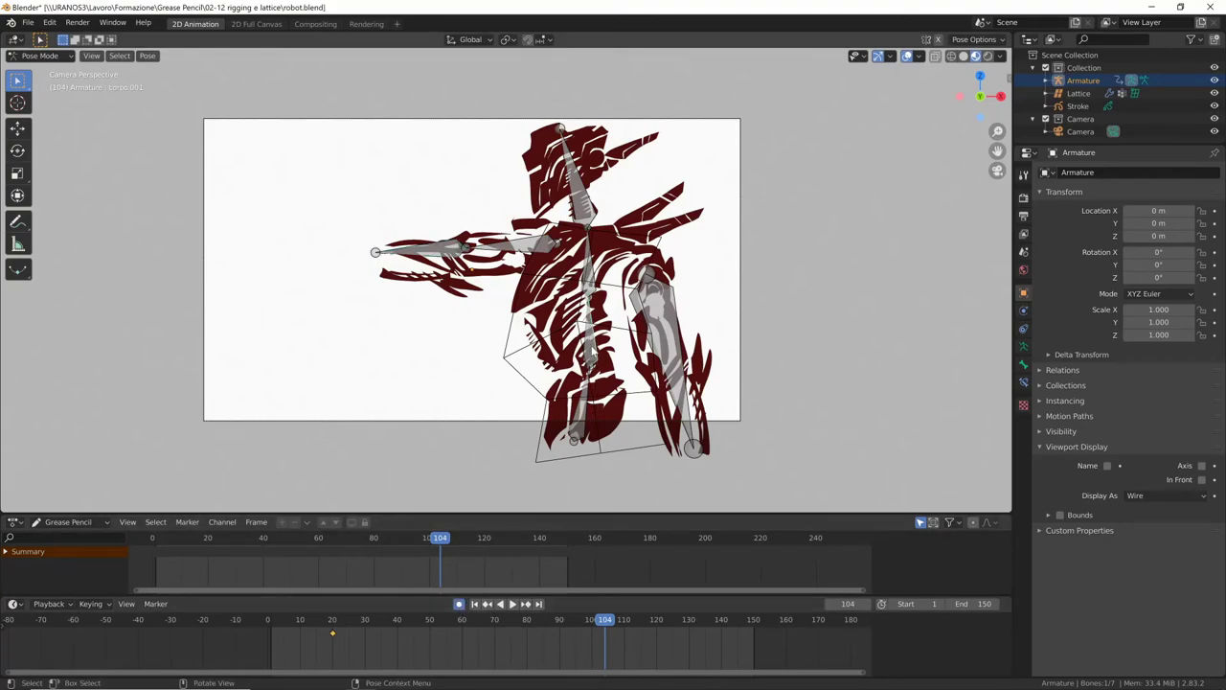
pyautogui.press('g')
pyautogui.press('Return')
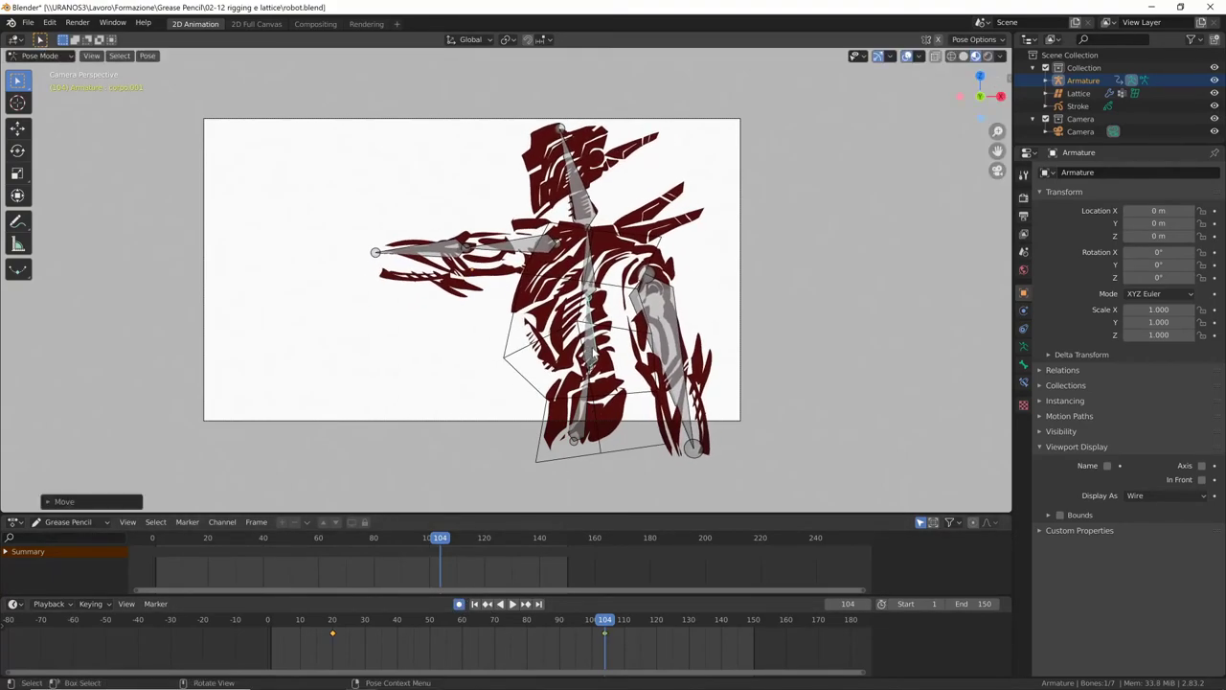
# Step: Key a bent lower-spine rotation and a moved right arm bone at frame 104
pyautogui.click(590, 395)
pyautogui.press('r')
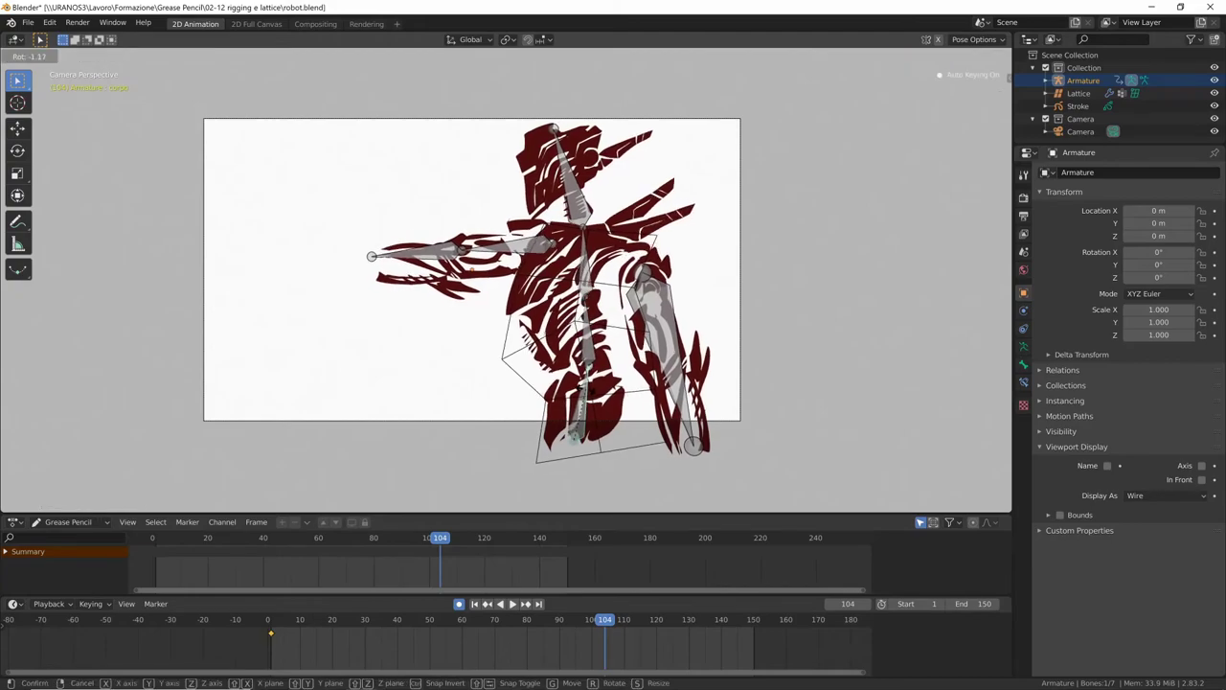
pyautogui.press('Return')
pyautogui.press('r')
pyautogui.press('Return')
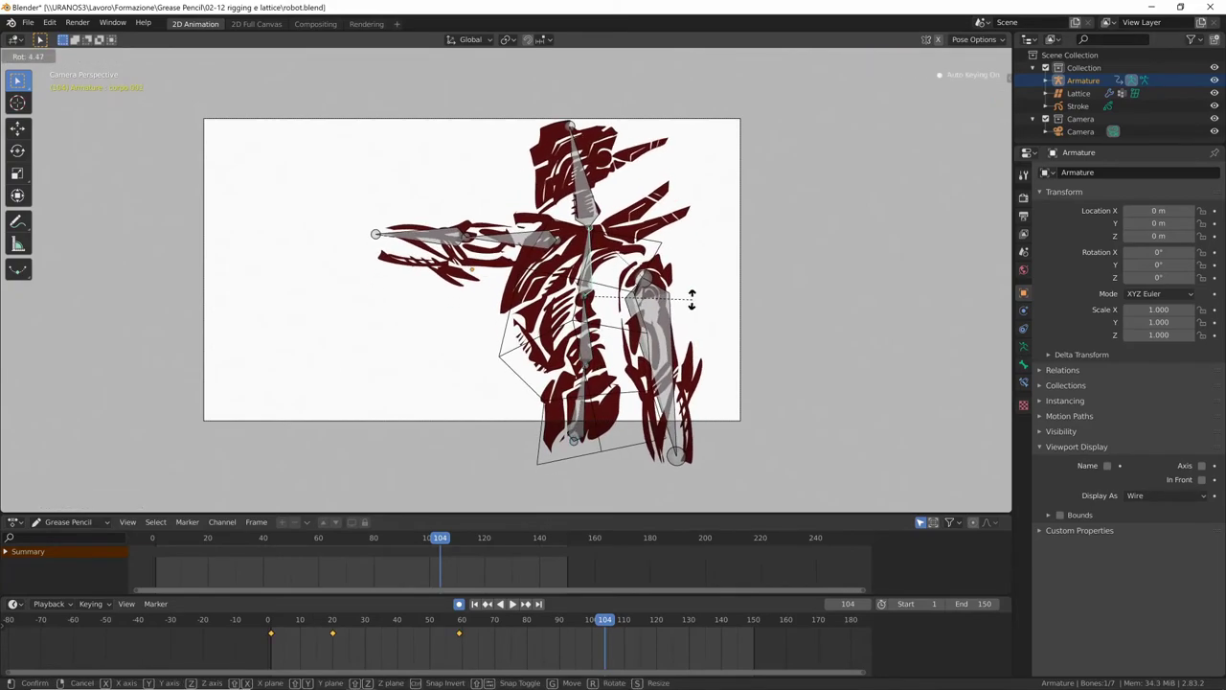
pyautogui.click(648, 306)
pyautogui.press('g')
pyautogui.click(653, 325)
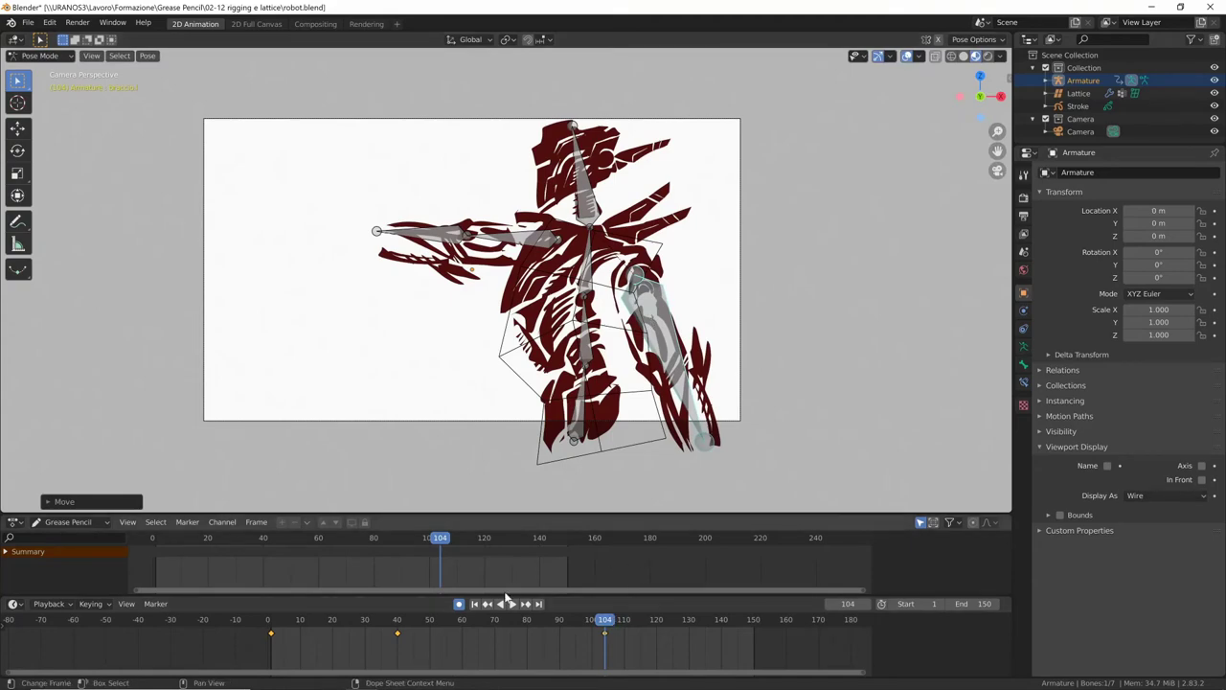
# Step: At frame 129, key two further arm rotations and a head tilt
pyautogui.press('Right')
pyautogui.press('Right')
pyautogui.press('Right')
pyautogui.press('r')
pyautogui.press('Return')
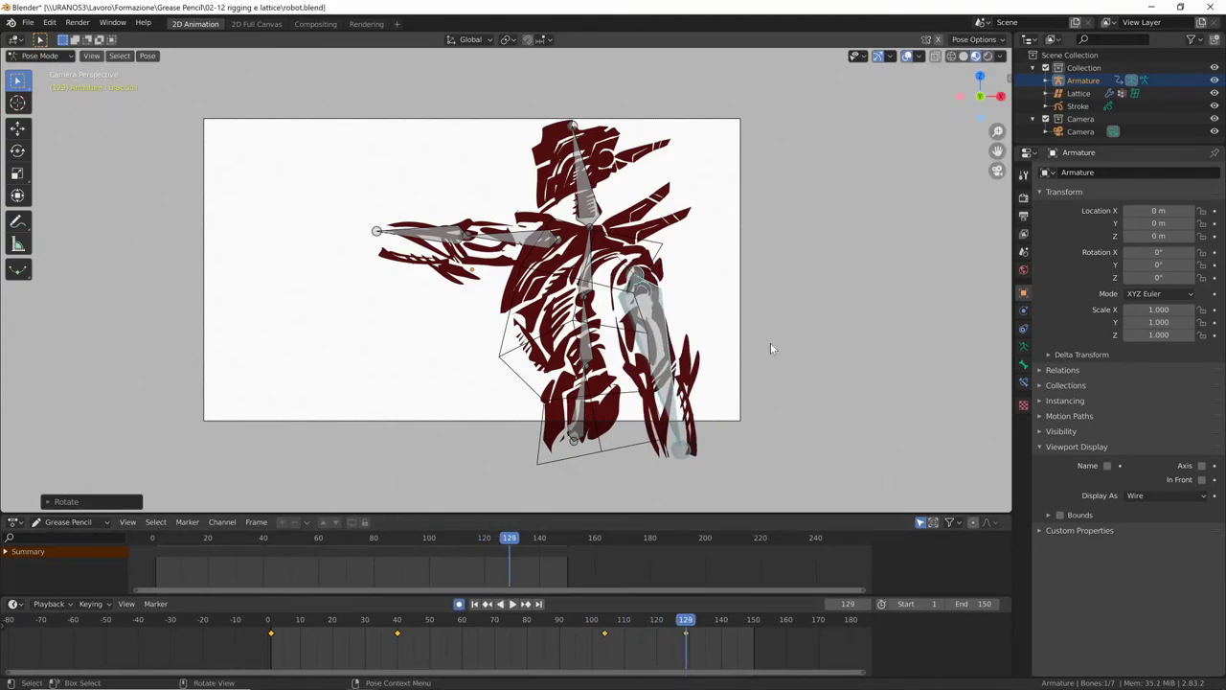
pyautogui.press('r')
pyautogui.press('Return')
pyautogui.press('r')
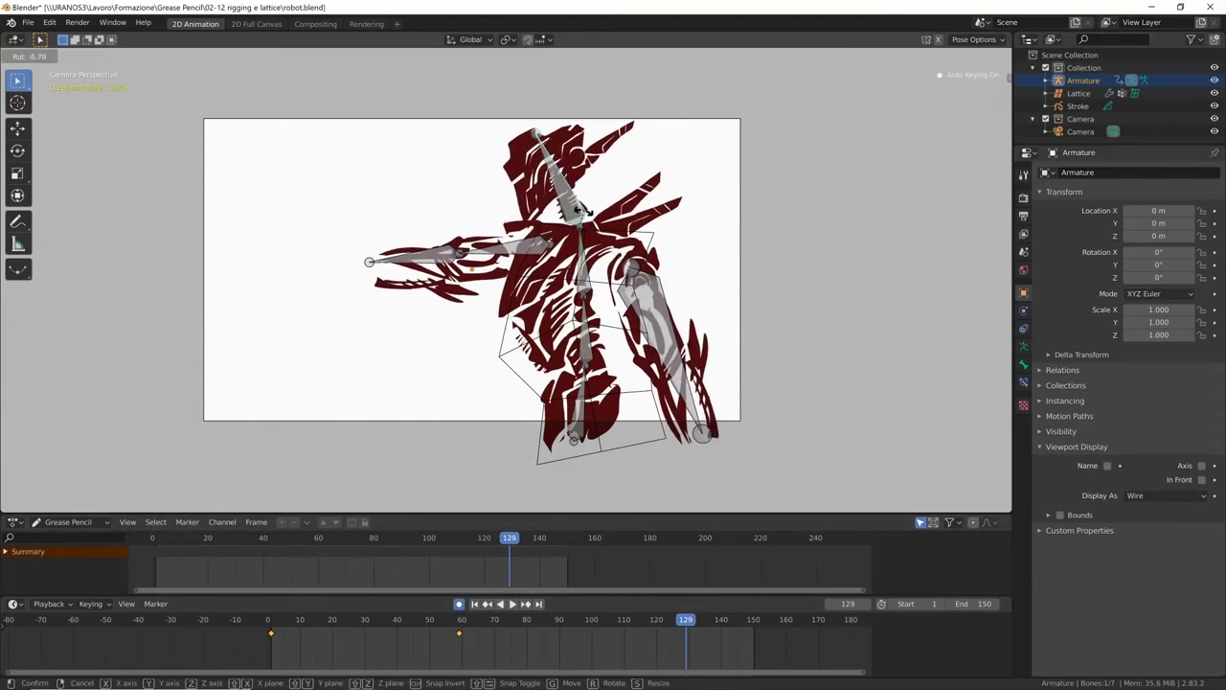
pyautogui.press('Return')
# Step: Return to Object Mode and play the robot animation, stopping at frame 70
pyautogui.hotkey('ctrl', 'Tab')
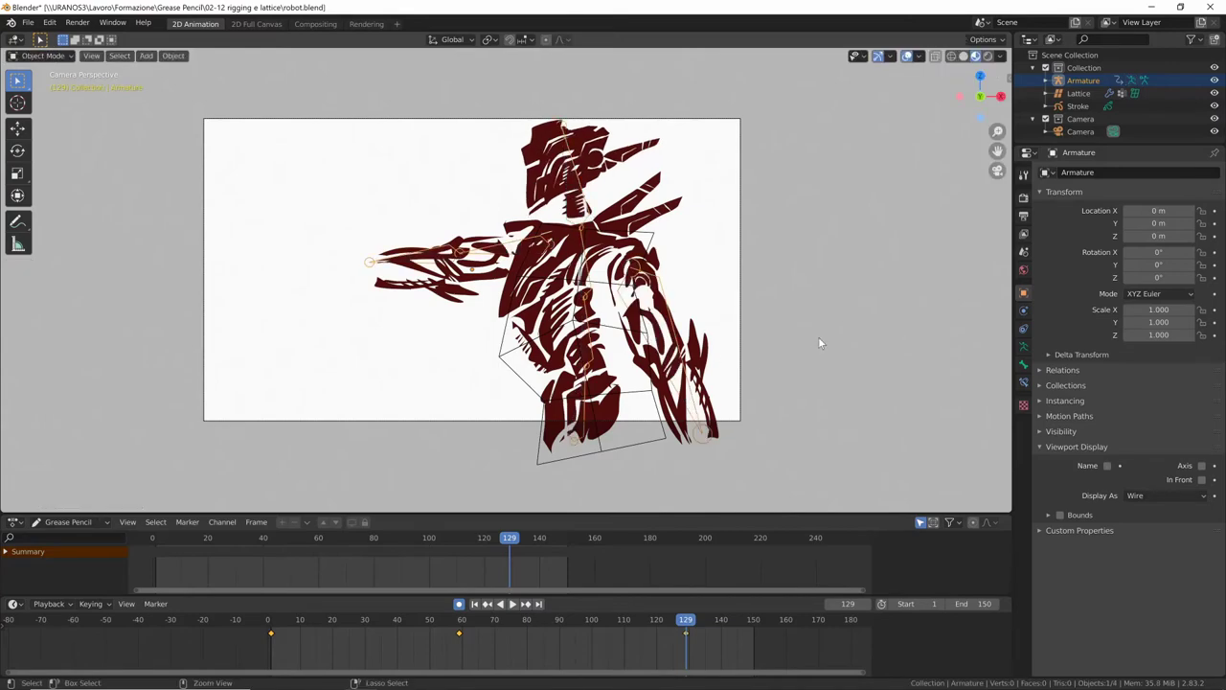
pyautogui.press('space')
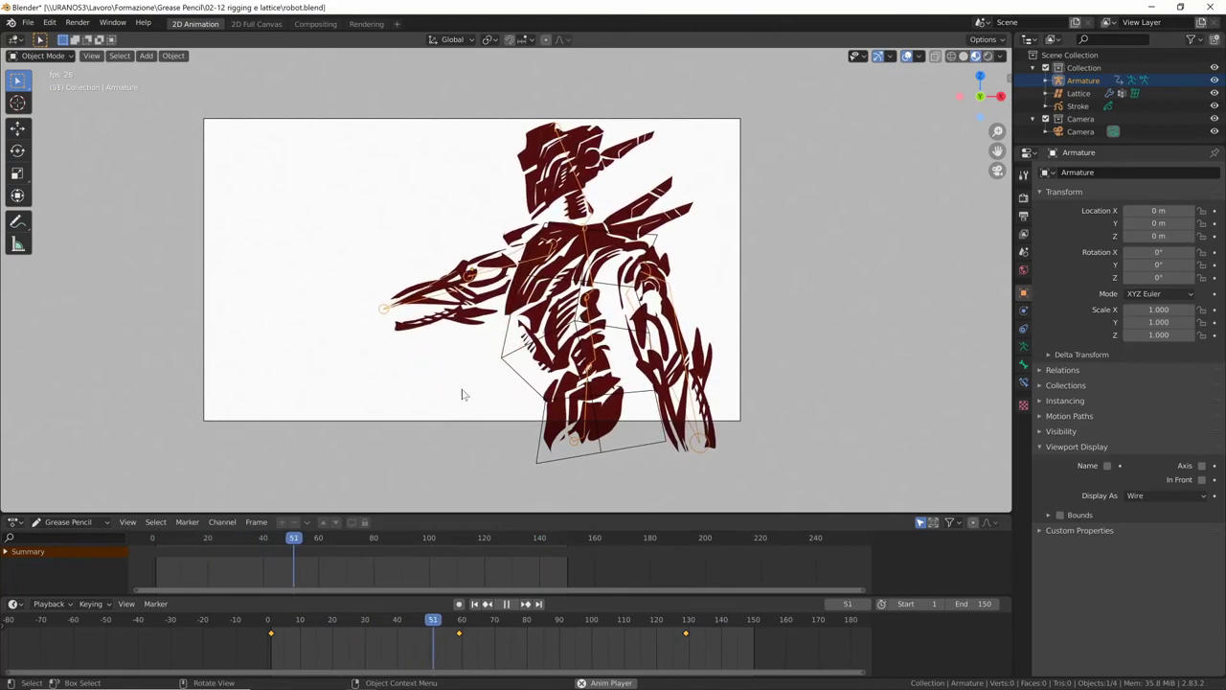
pyautogui.press('space')
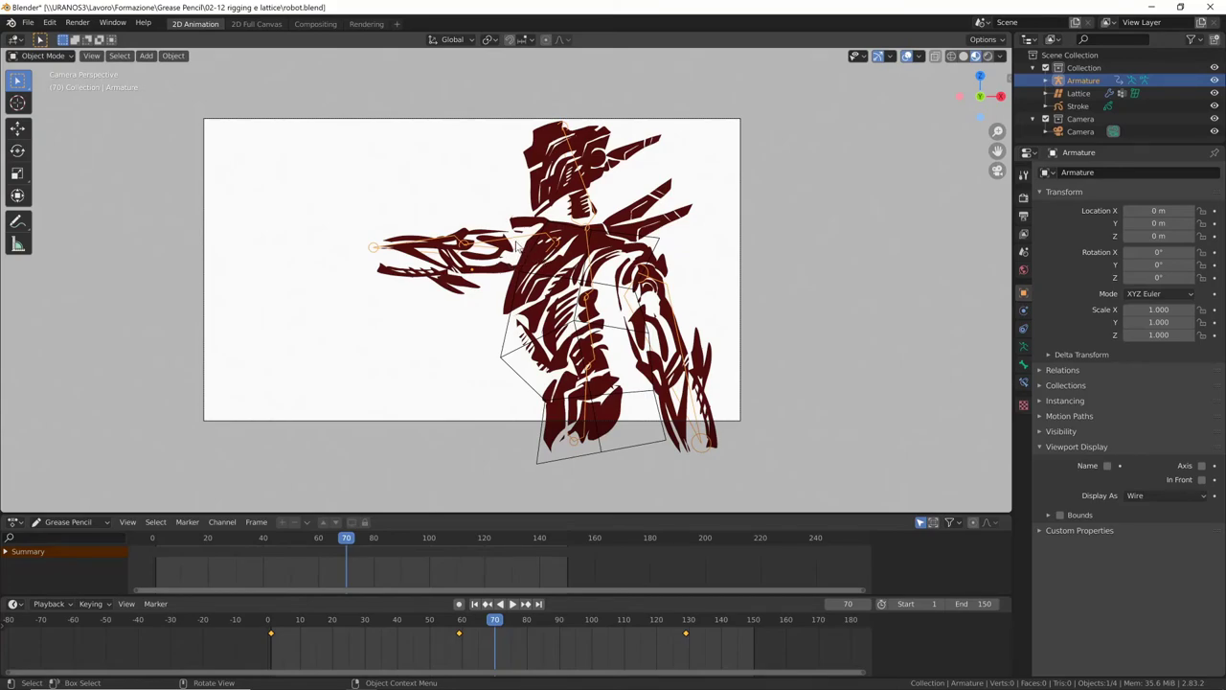
# Step: In armature Edit Mode, inspect the braccio.r upper arm and braccio.r.001 forearm bones
pyautogui.press('Tab')
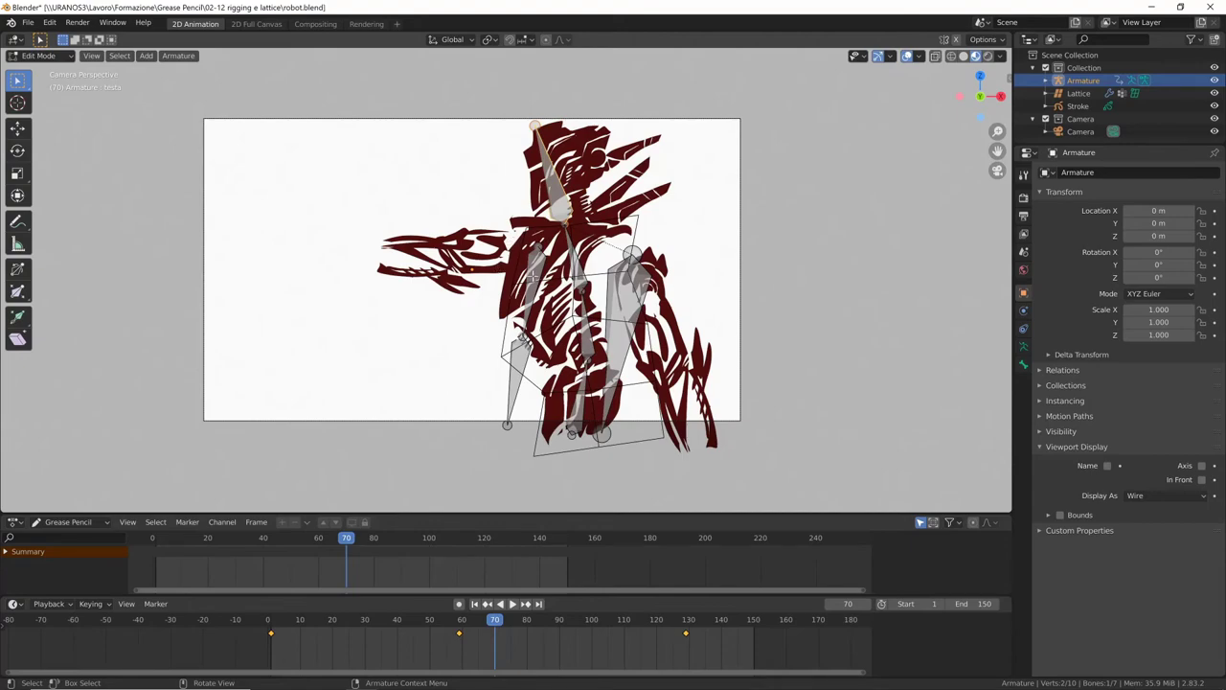
pyautogui.click(534, 277)
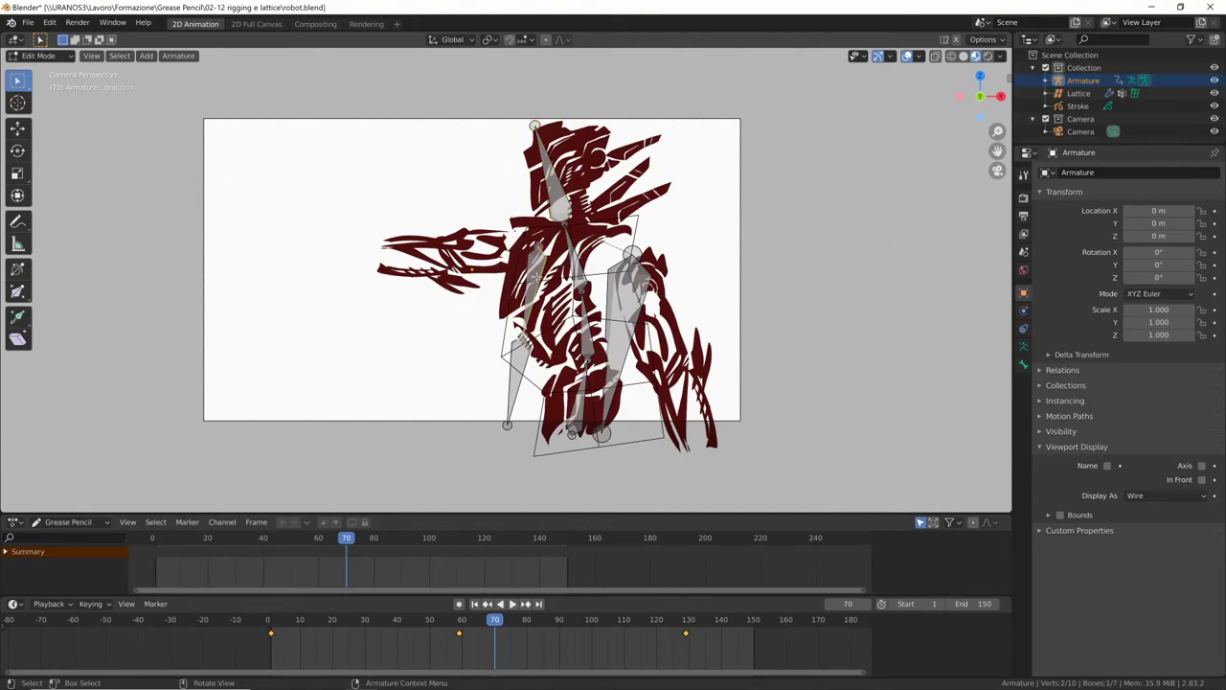
pyautogui.click(1024, 364)
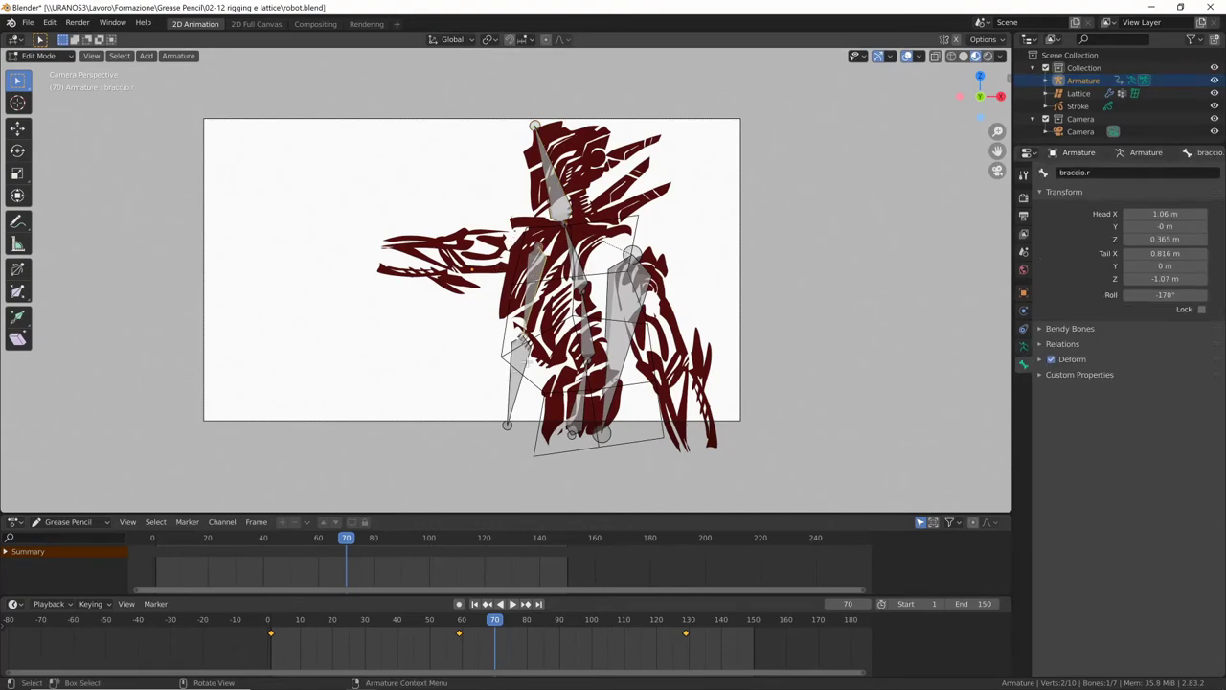
pyautogui.click(525, 363)
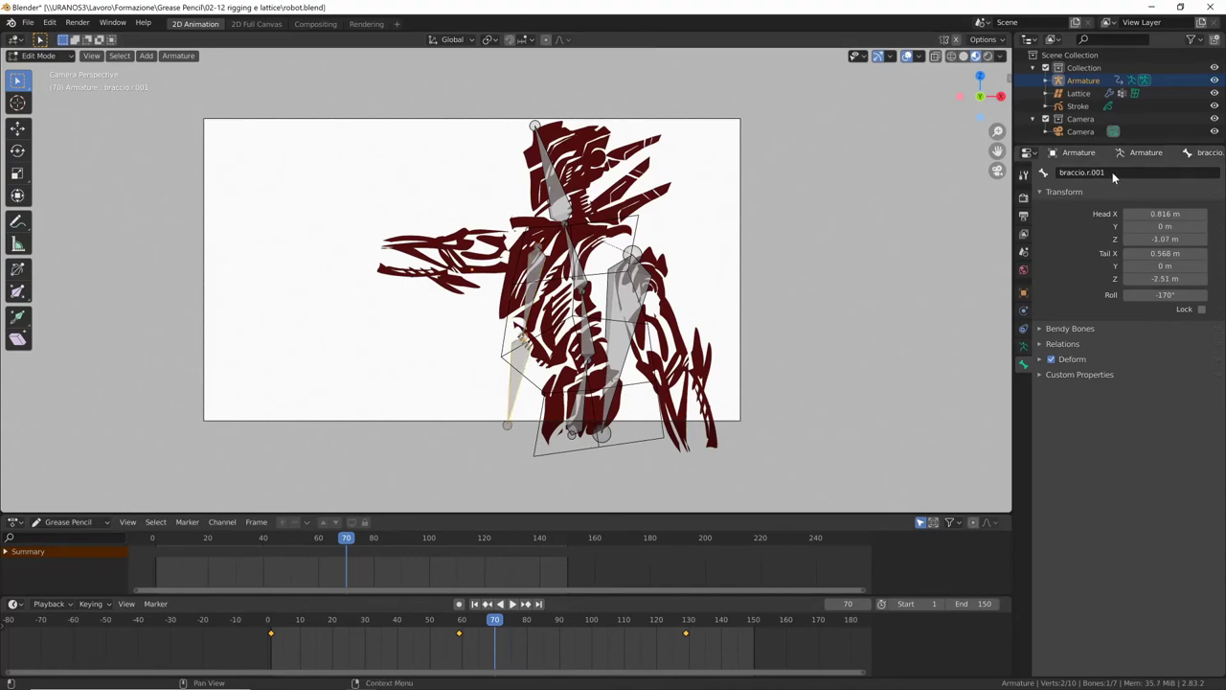
pyautogui.press('Tab')
# Step: Select the Stroke drawing and make its braccio.r layer active
pyautogui.click(596, 196)
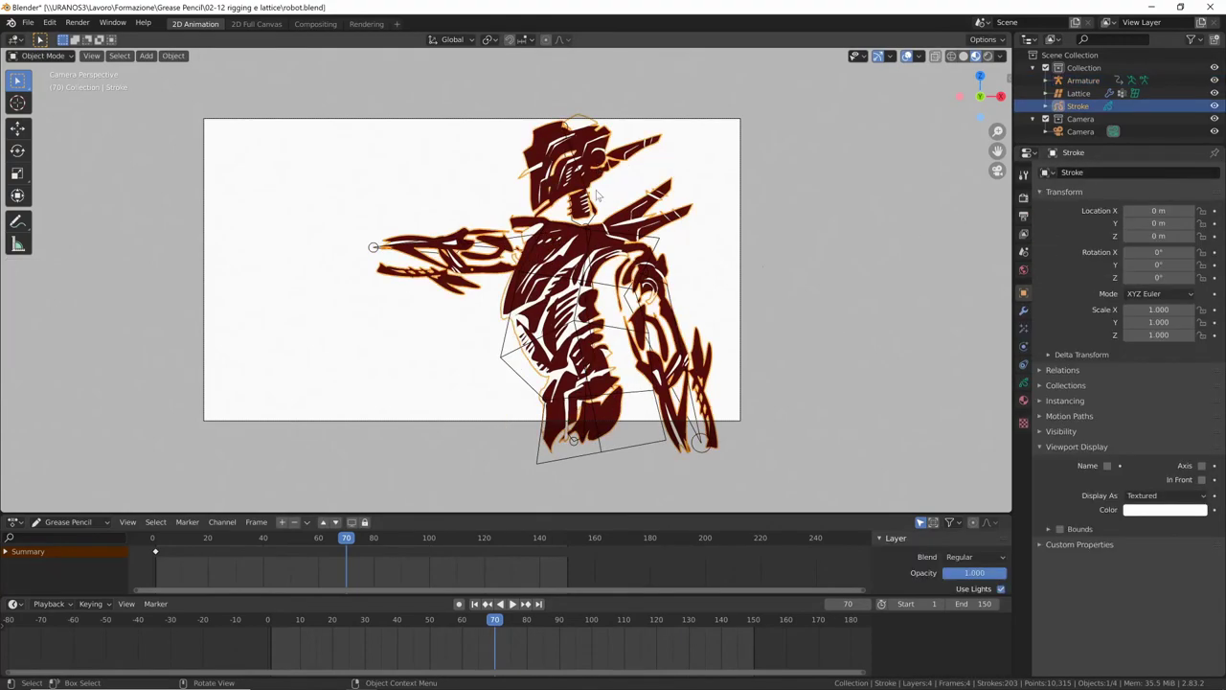
pyautogui.click(1025, 383)
pyautogui.click(1077, 253)
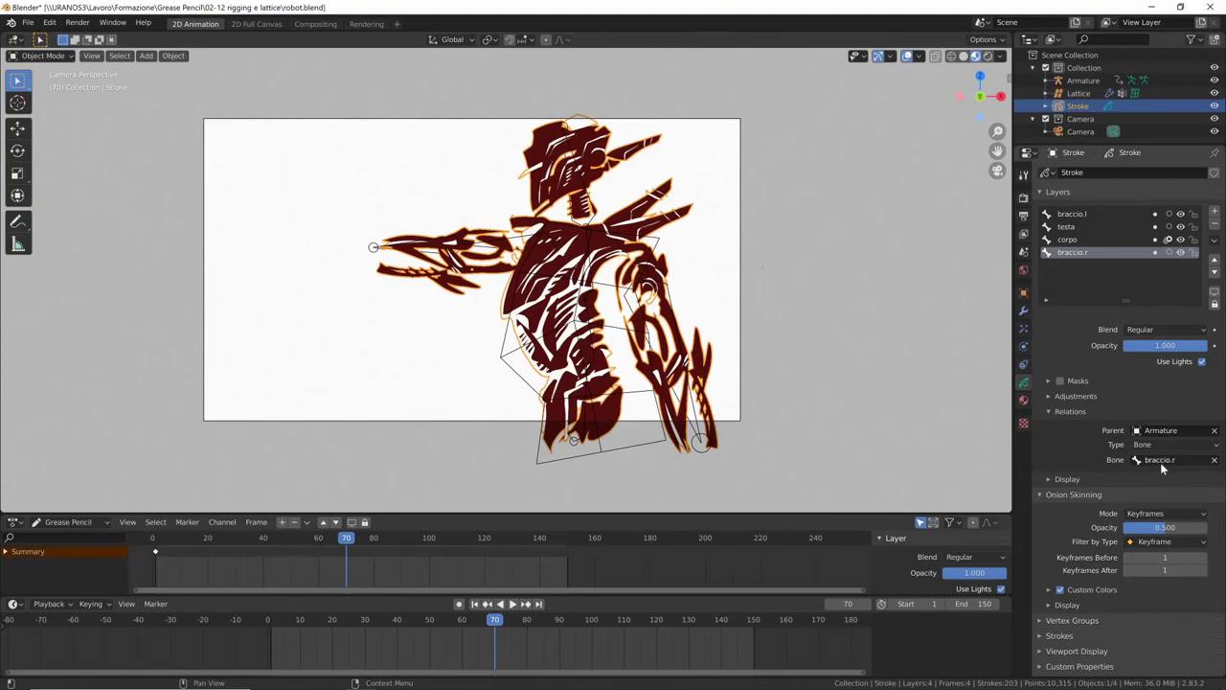
# Step: Test-rotate the forearm bone in Pose Mode, cancel, and return the armature to Object Mode
pyautogui.click(580, 288)
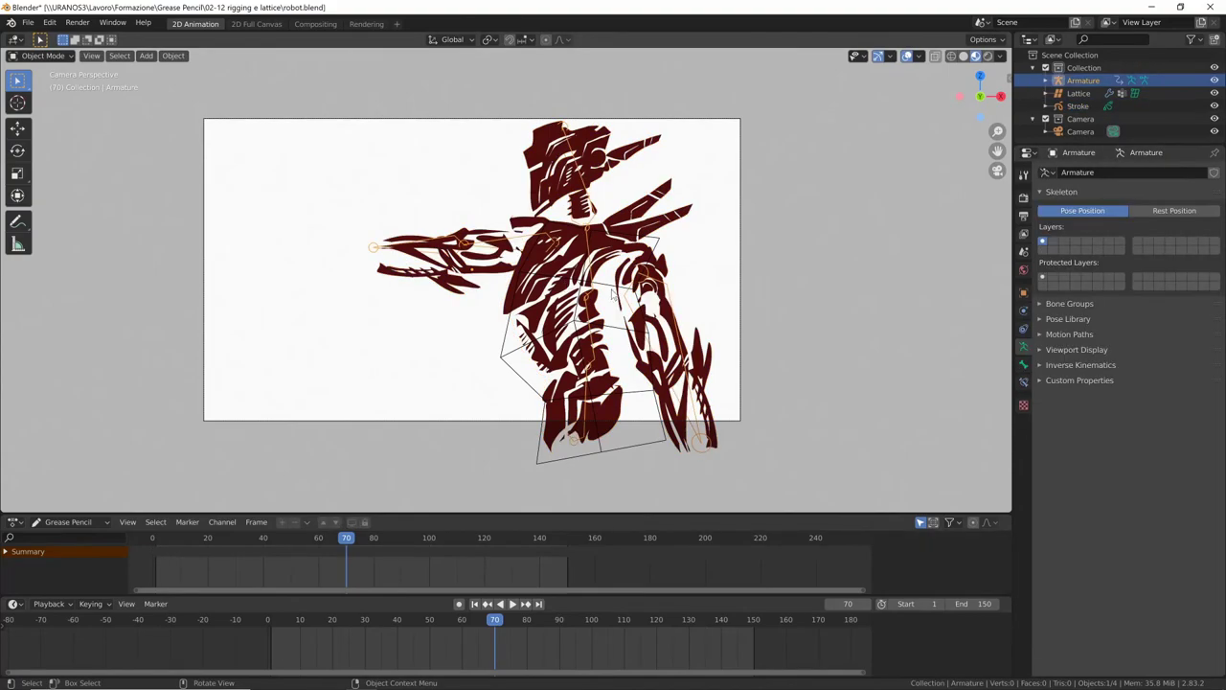
pyautogui.press('Tab')
pyautogui.hotkey('ctrl', 'Tab')
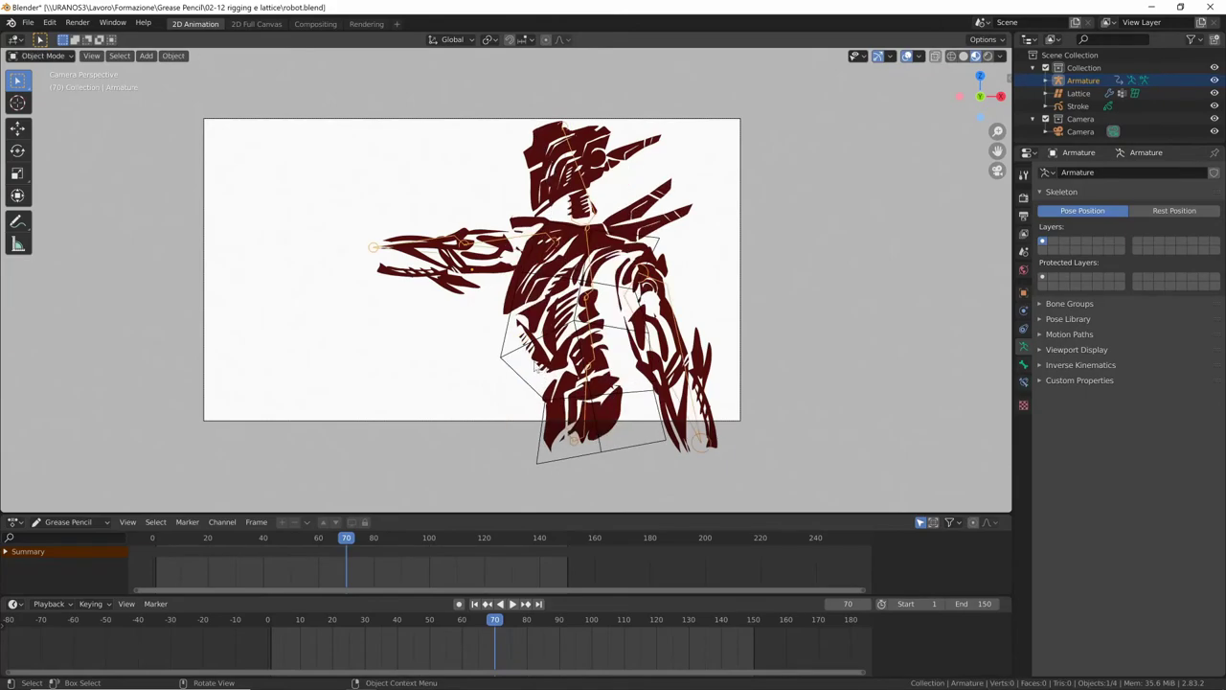
pyautogui.press('r')
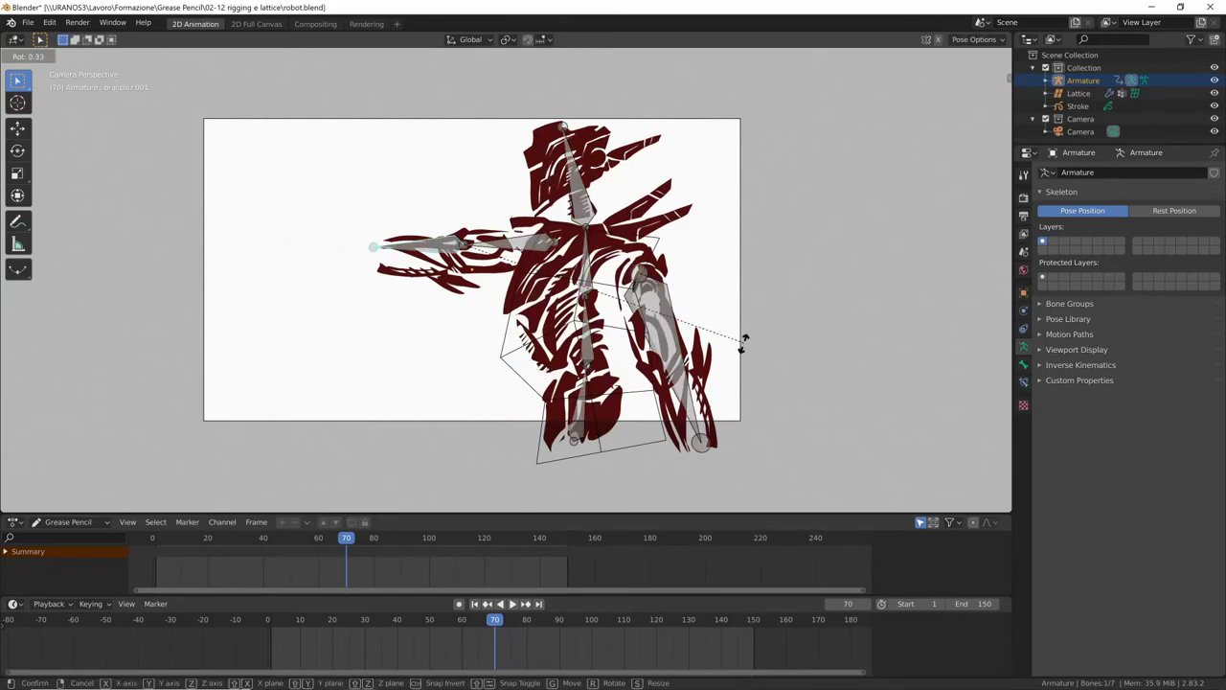
pyautogui.rightClick(636, 441)
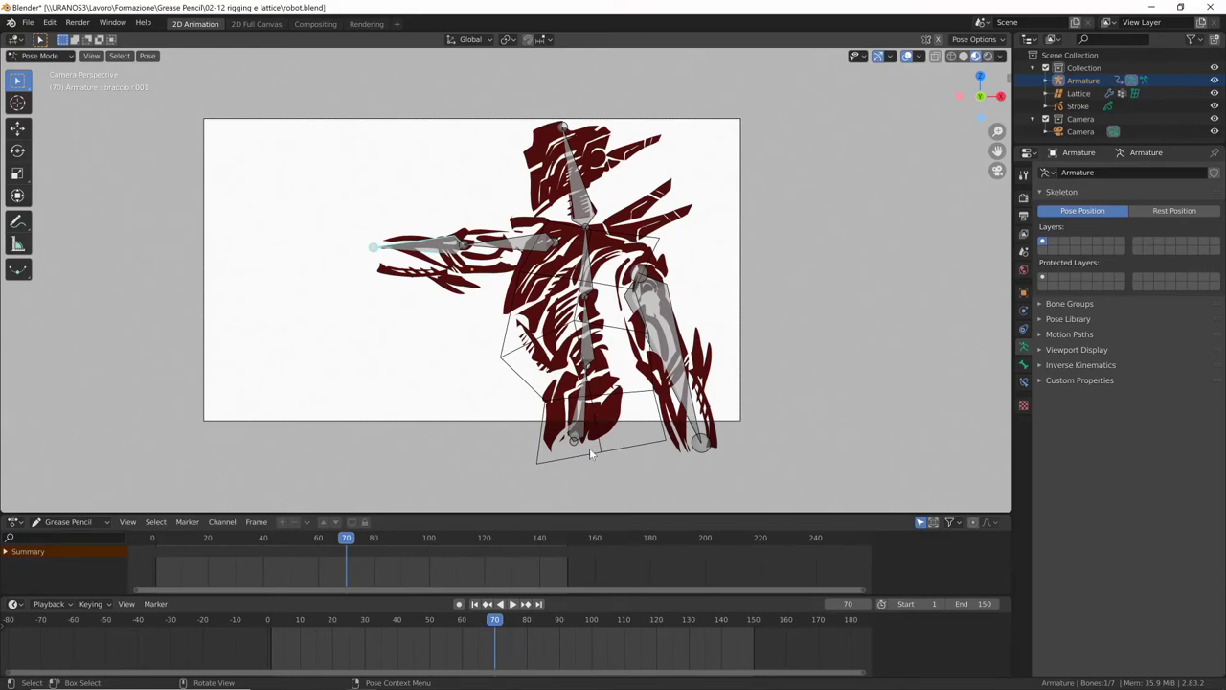
pyautogui.press('Tab')
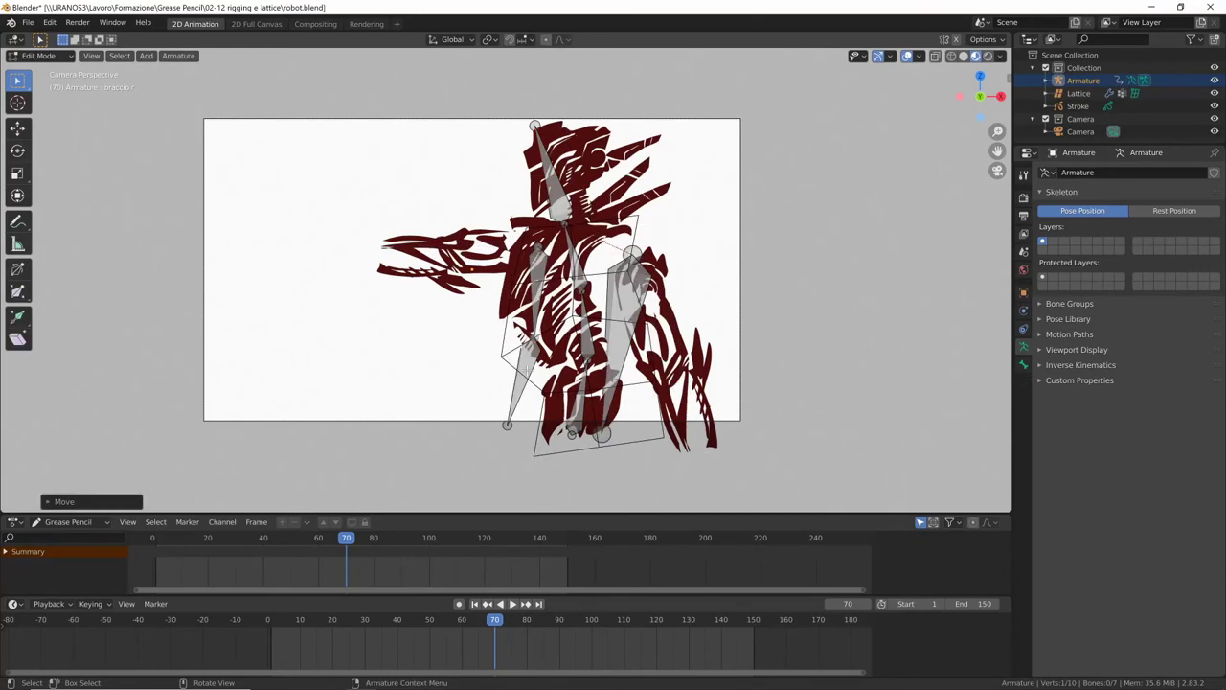
pyautogui.press('Tab')
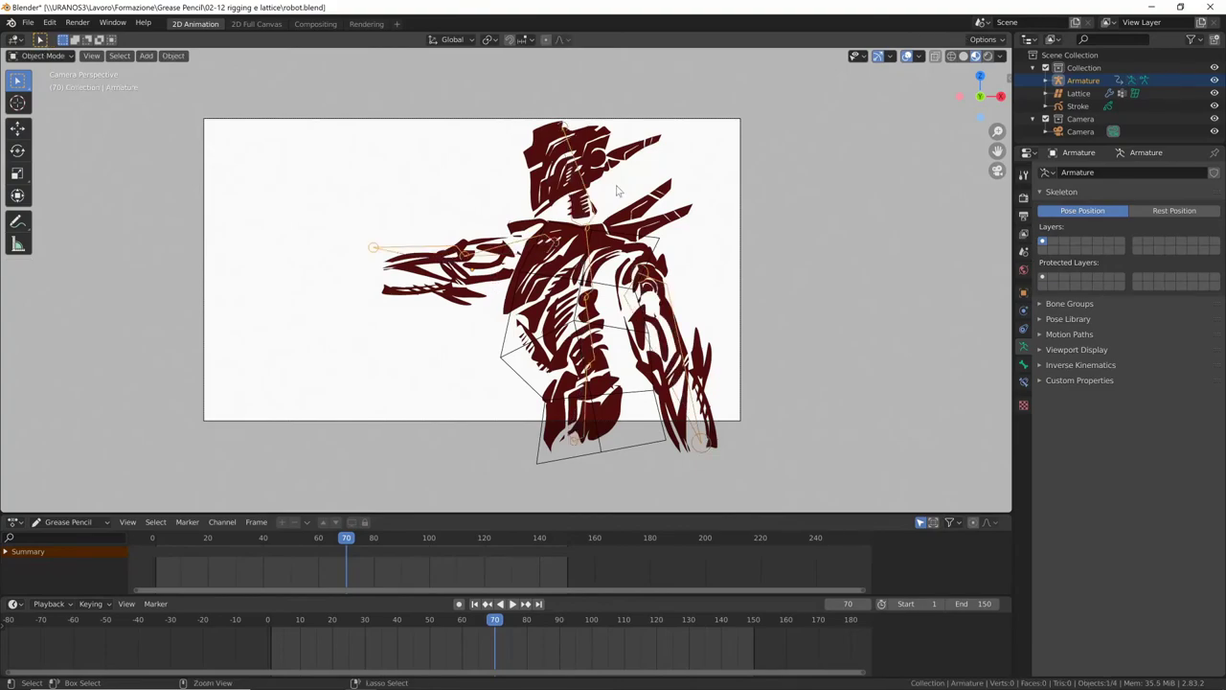
# Step: Hide the left arm, head and body layers and add a new forearm layer in Edit Mode
pyautogui.click(605, 166)
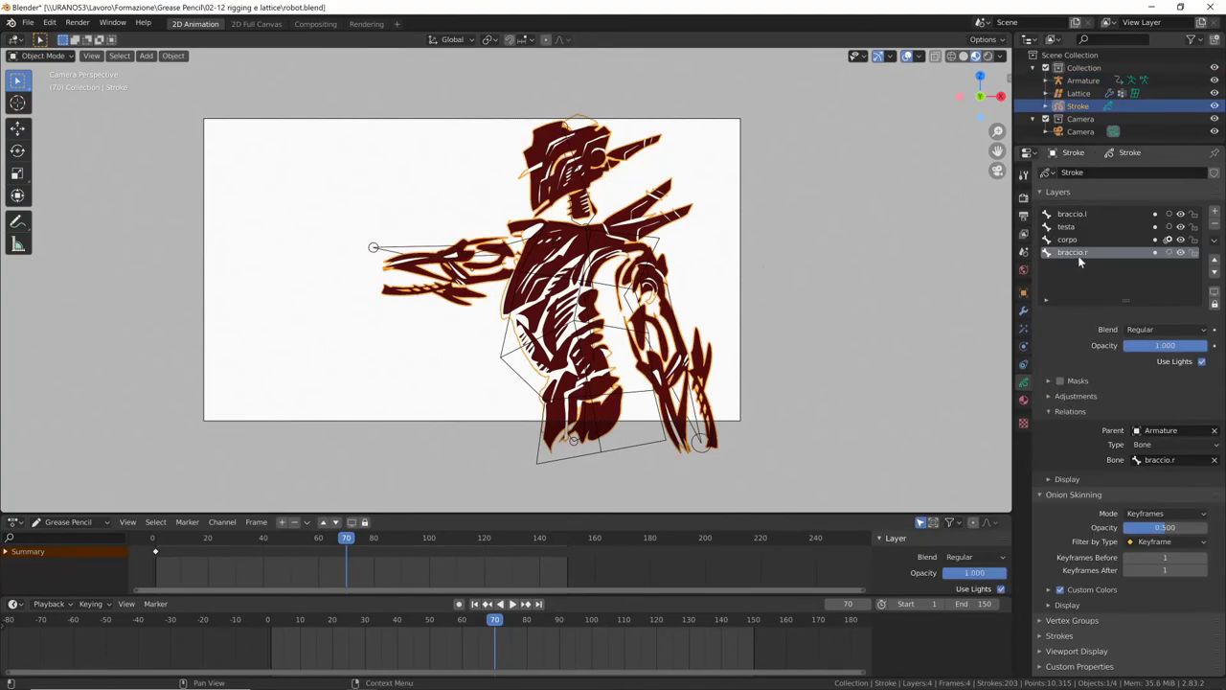
pyautogui.moveTo(1181, 214); pyautogui.dragTo(1185, 242)
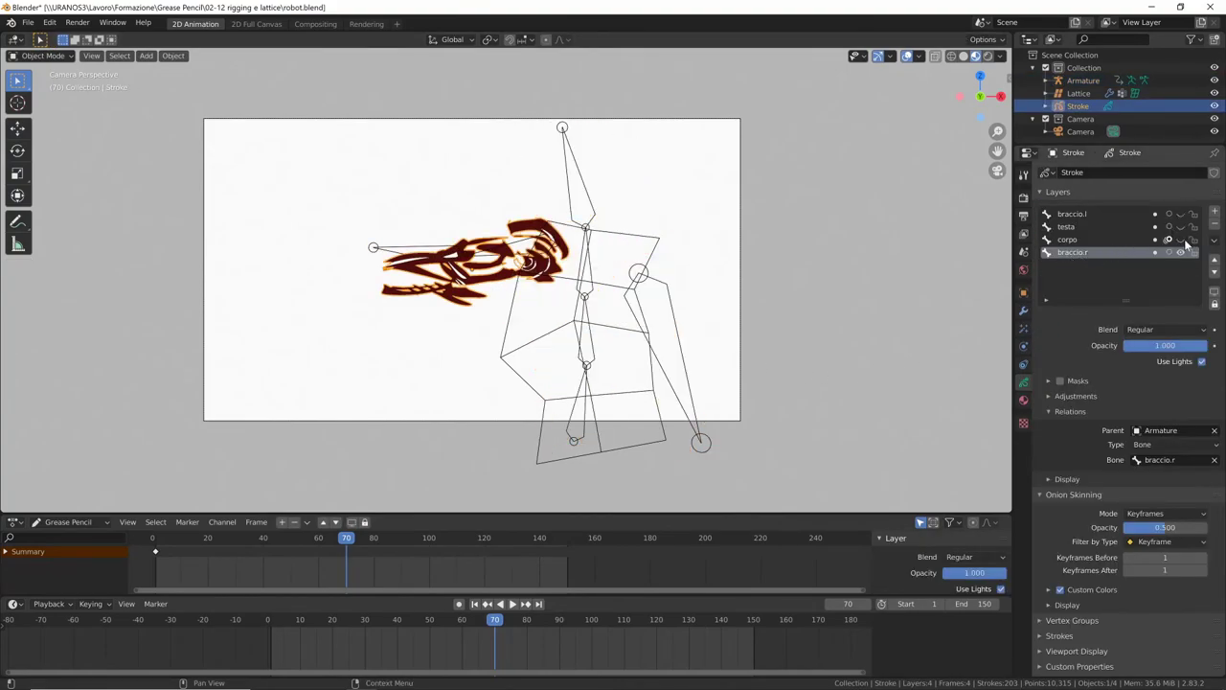
pyautogui.hotkey('ctrl', 'Tab')
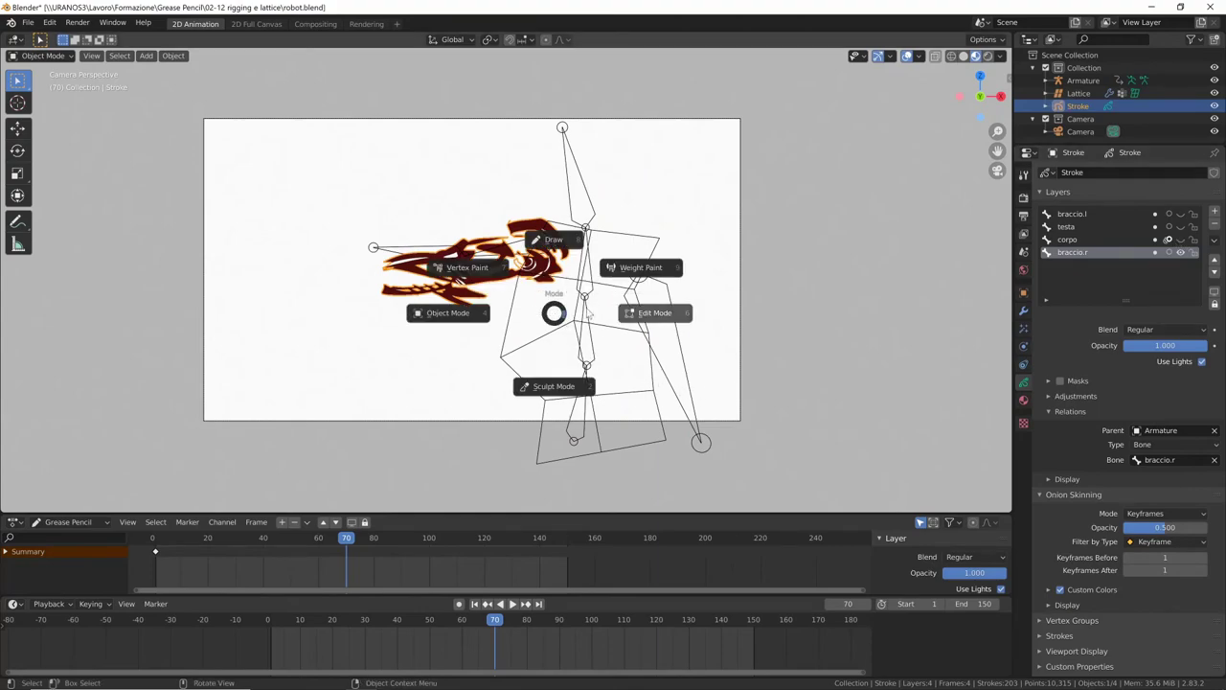
pyautogui.click(655, 315)
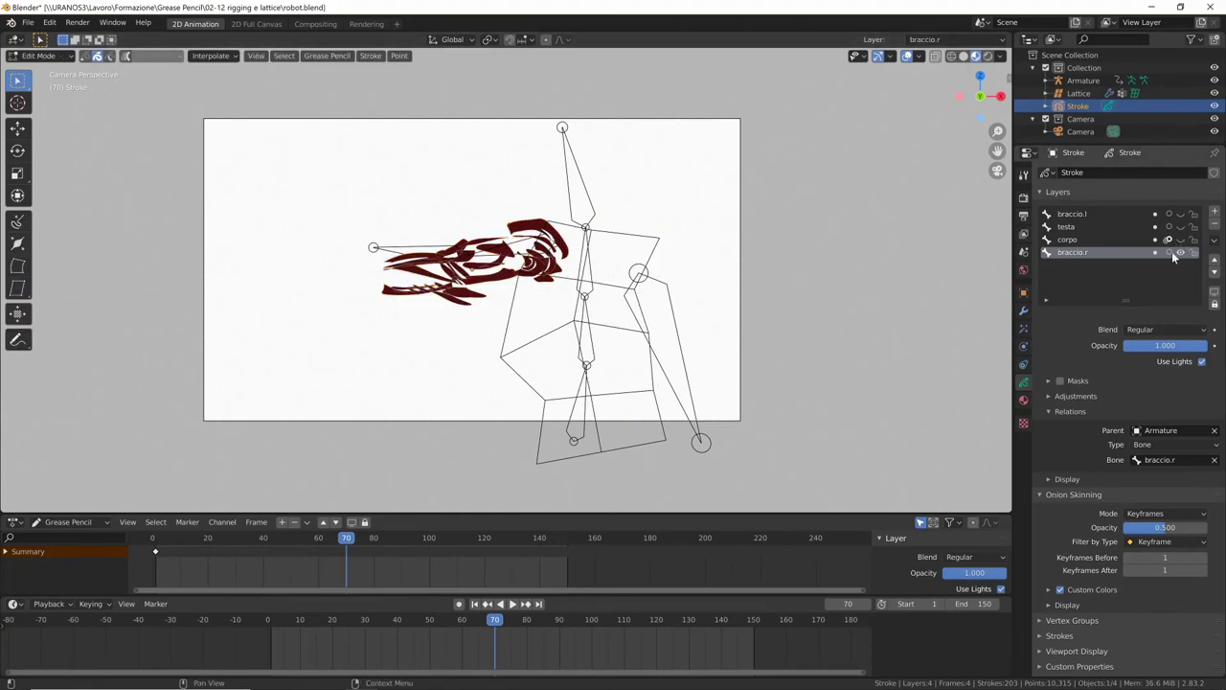
pyautogui.click(1215, 212)
pyautogui.write('avambraccio.r')
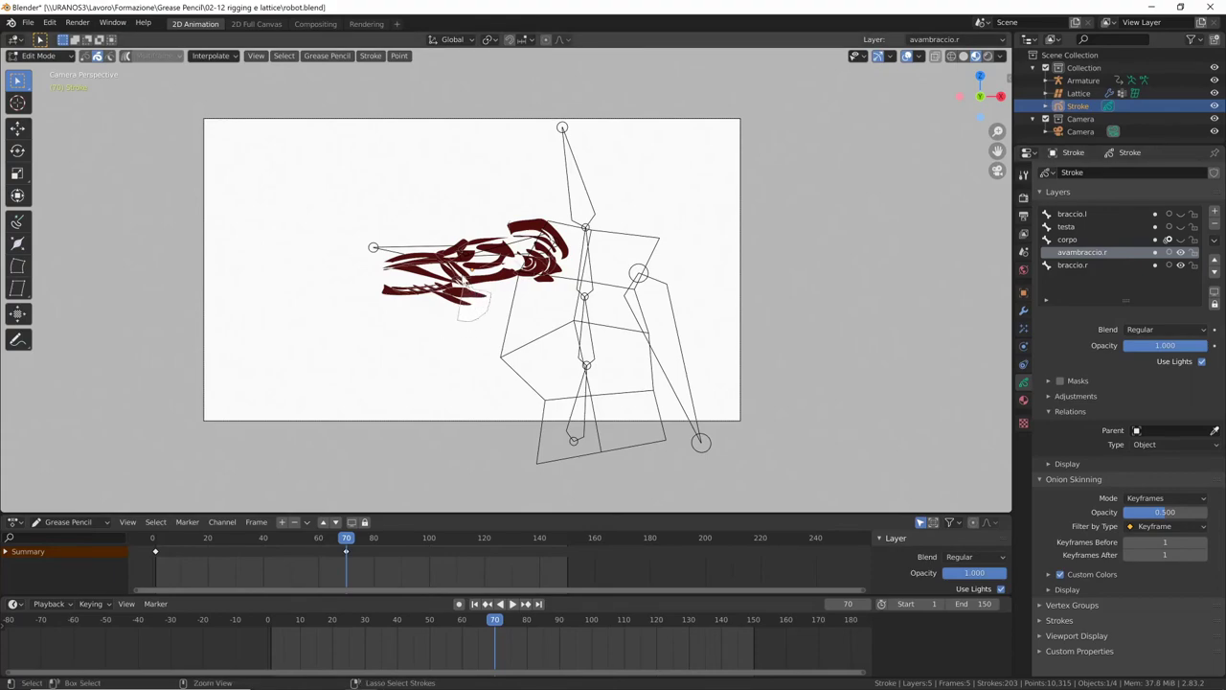
# Step: Duplicate the right forearm strokes onto avambraccio.r and move that layer below braccio.r
pyautogui.keyDown('ctrl'); pyautogui.moveTo(422, 247); pyautogui.dragTo(485, 291, button='right'); pyautogui.keyUp('ctrl')
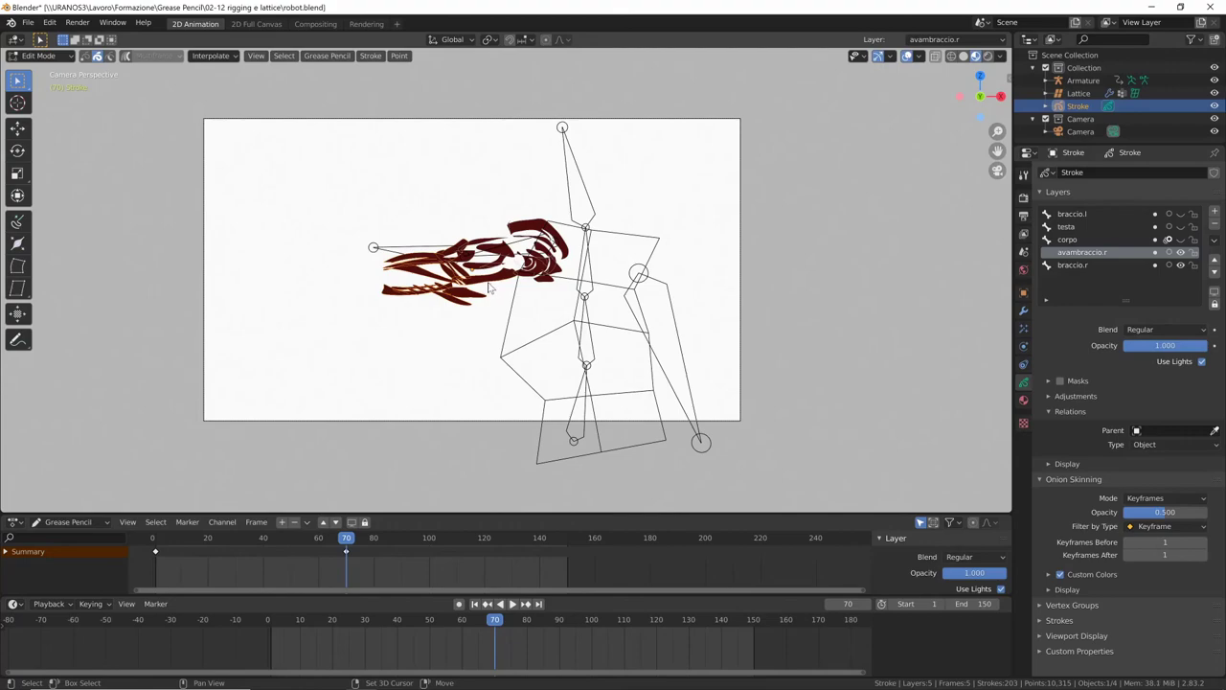
pyautogui.press('g')
pyautogui.rightClick(451, 354)
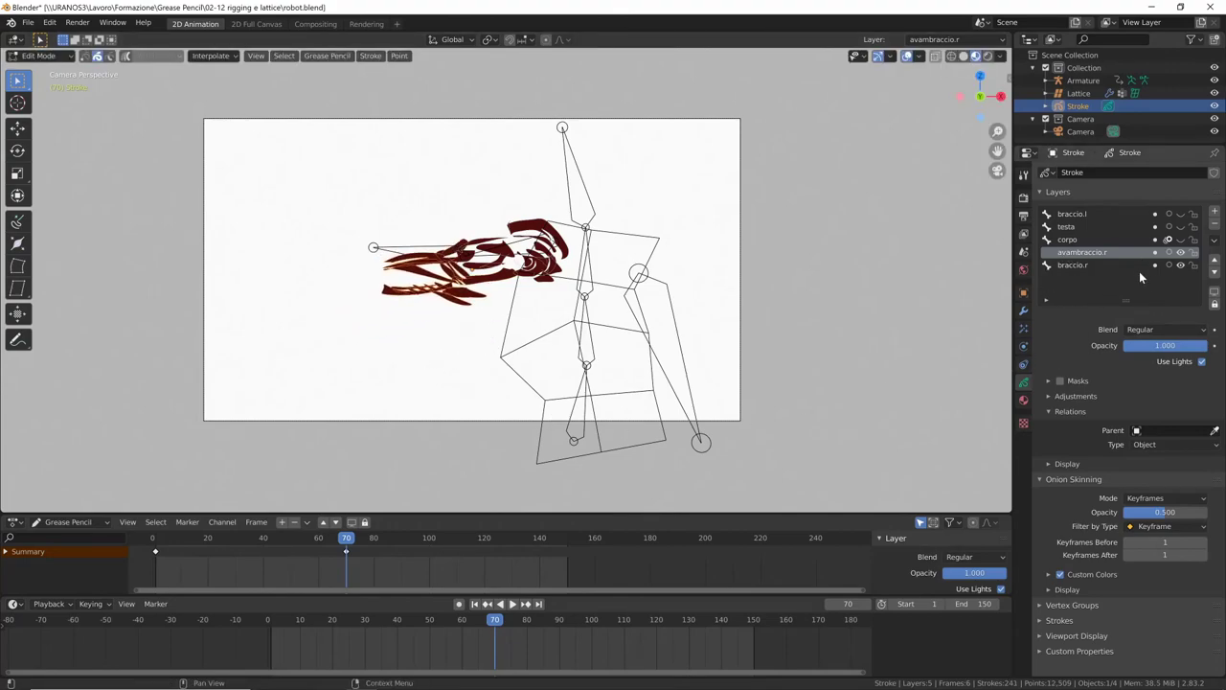
pyautogui.press('m')
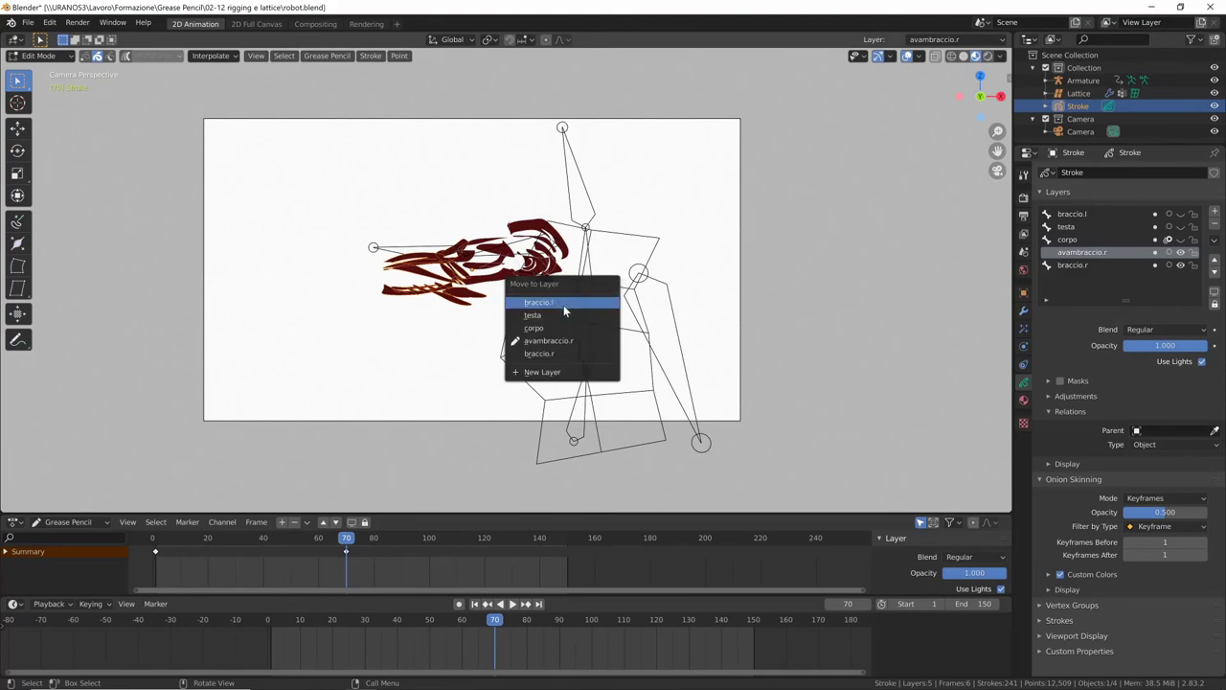
pyautogui.click(575, 340)
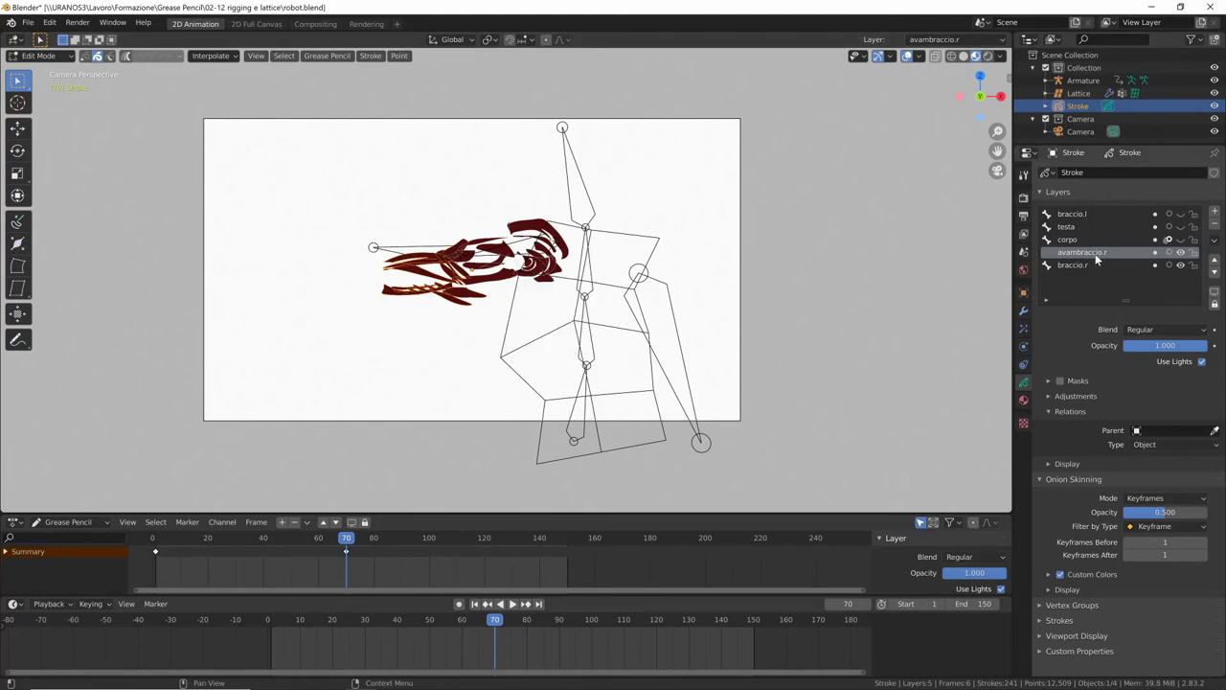
pyautogui.click(1215, 272)
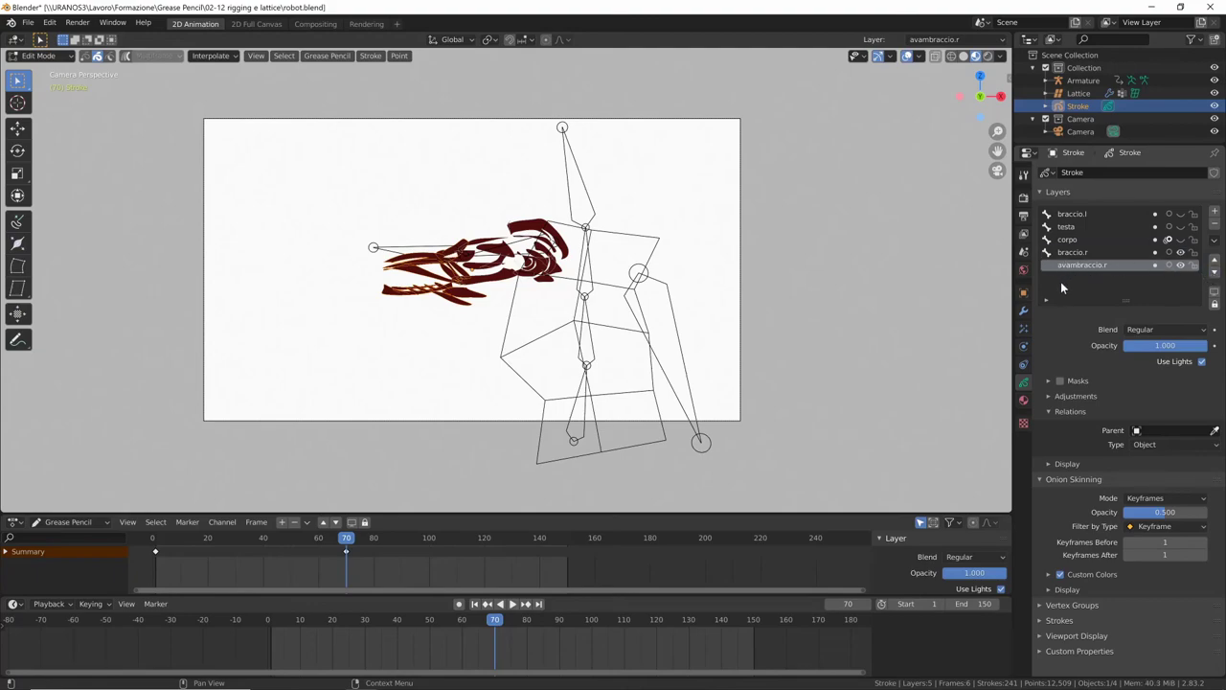
# Step: Parent avambraccio.r to the Armature's braccio.r.001 bone, unhide the other layers and play
pyautogui.click(1181, 433)
pyautogui.click(1150, 458)
pyautogui.click(1170, 444)
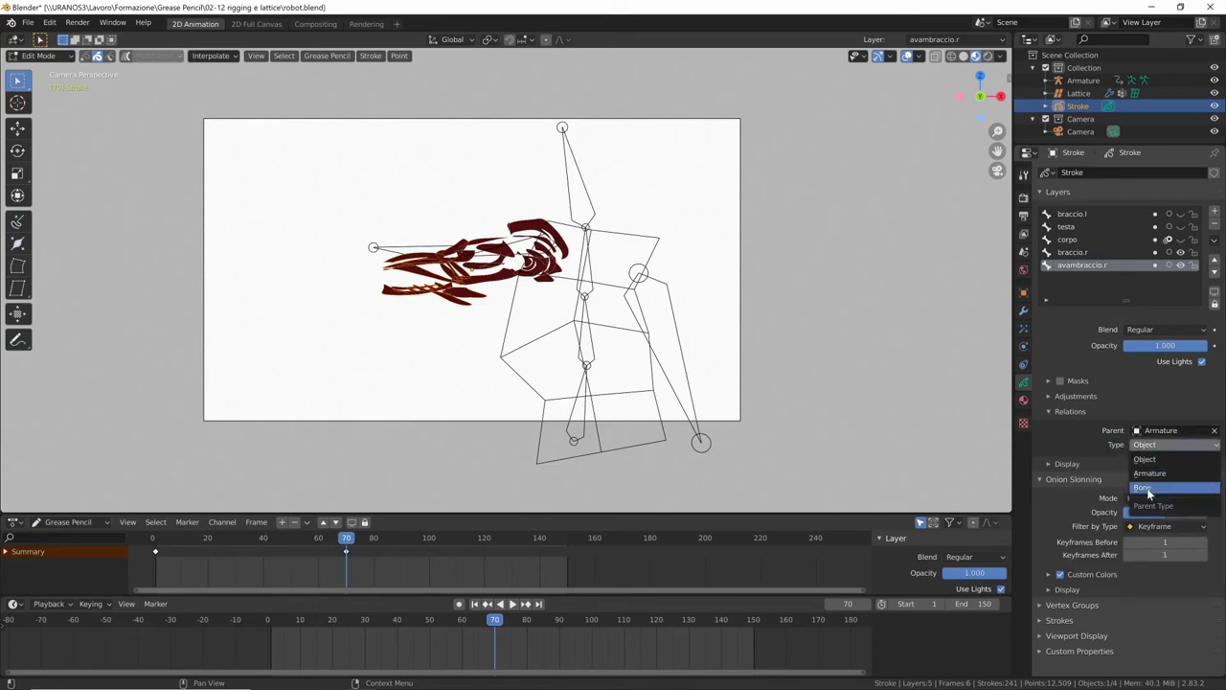
pyautogui.click(1149, 490)
pyautogui.click(1163, 459)
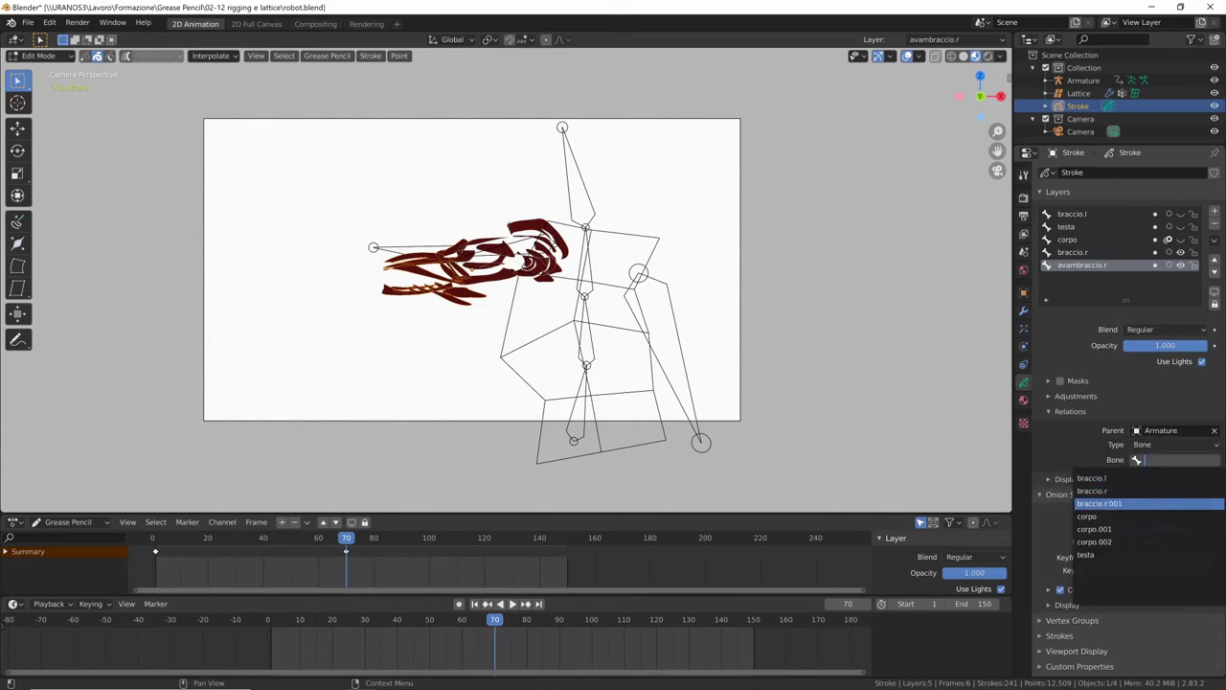
pyautogui.click(1107, 505)
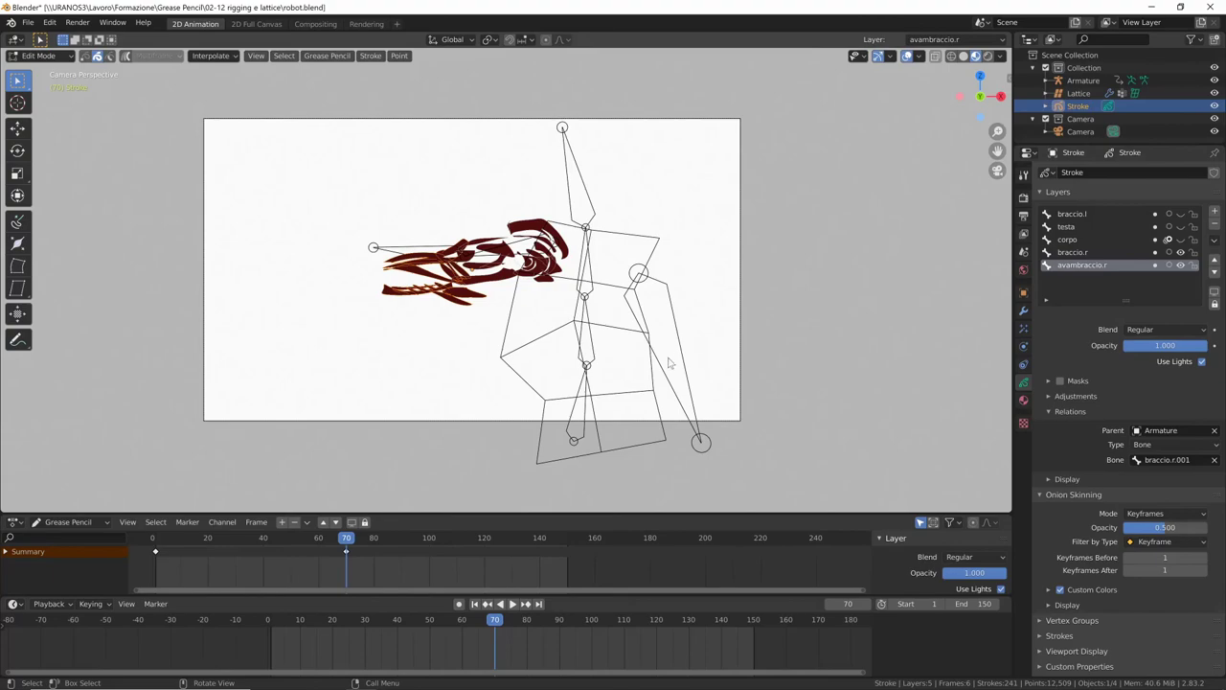
pyautogui.moveTo(1181, 214); pyautogui.dragTo(1182, 251)
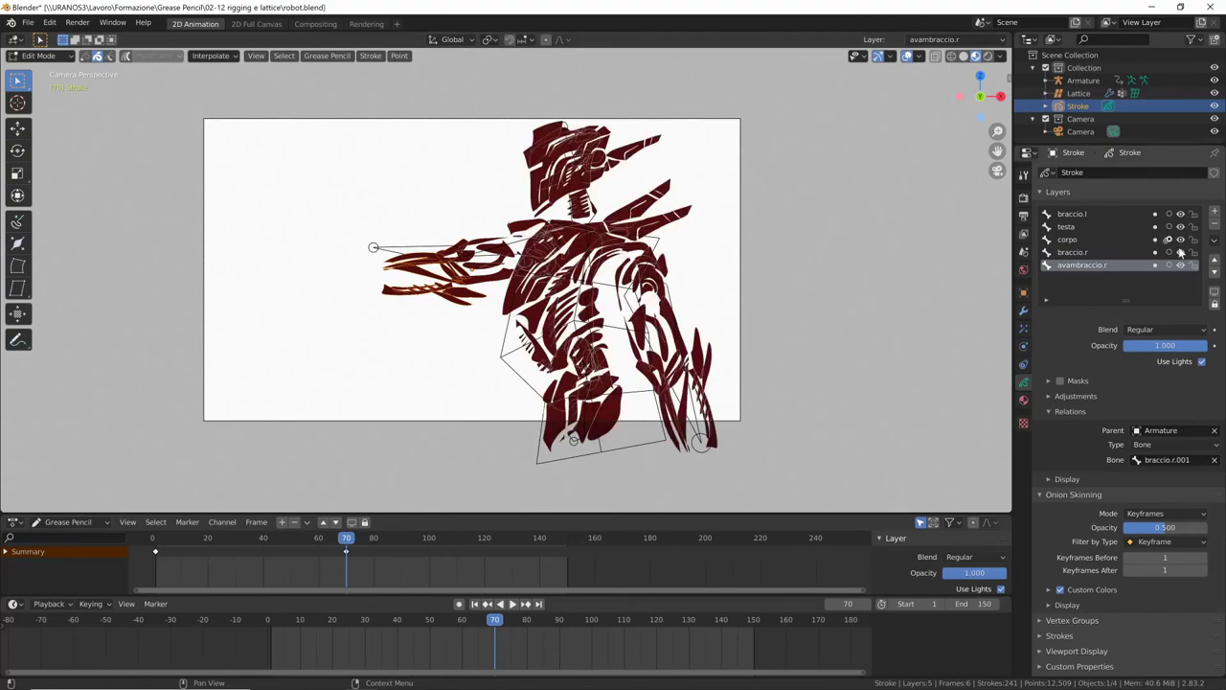
pyautogui.press('space')
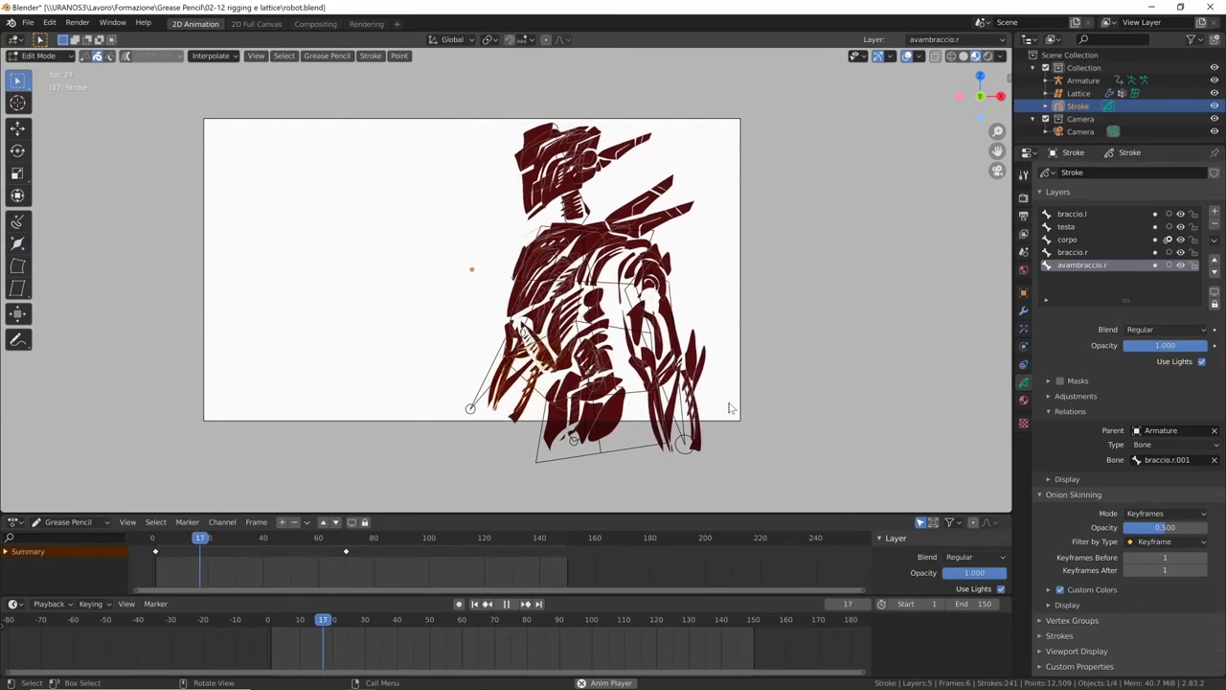
# Step: Stop playback and rotate the forearm bone in Pose Mode at frame 48
pyautogui.press('space')
pyautogui.press('Tab')
pyautogui.click(443, 309)
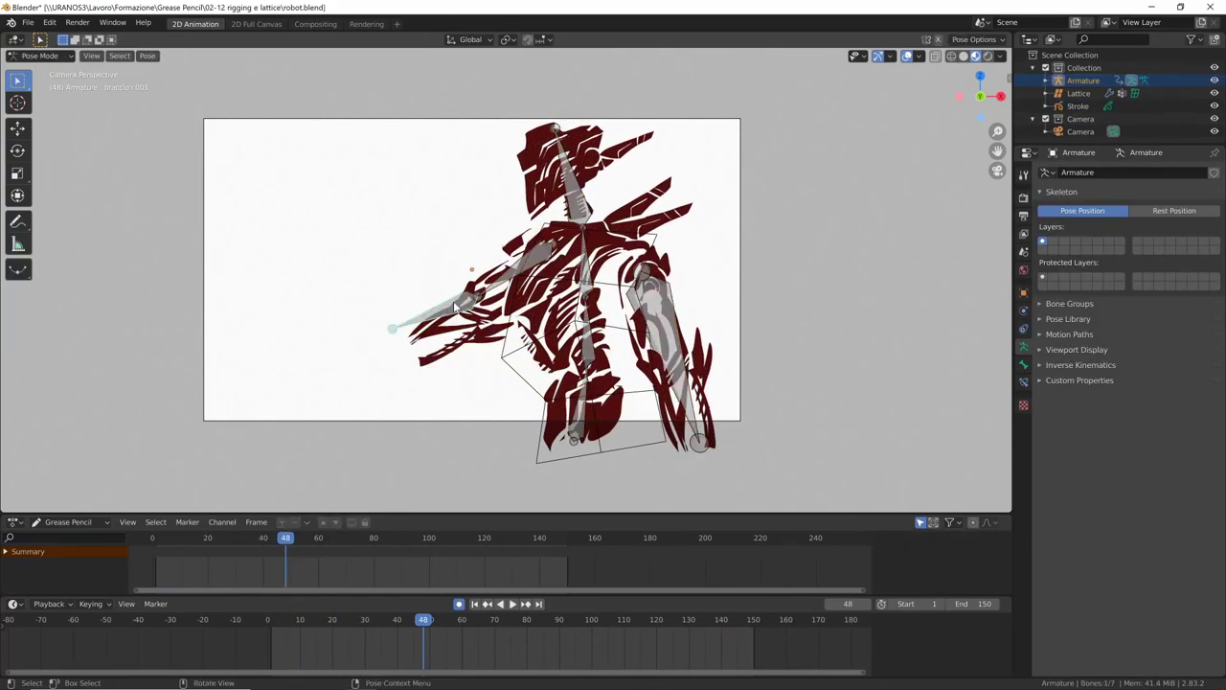
pyautogui.press('r')
pyautogui.click(761, 402)
pyautogui.press('space')
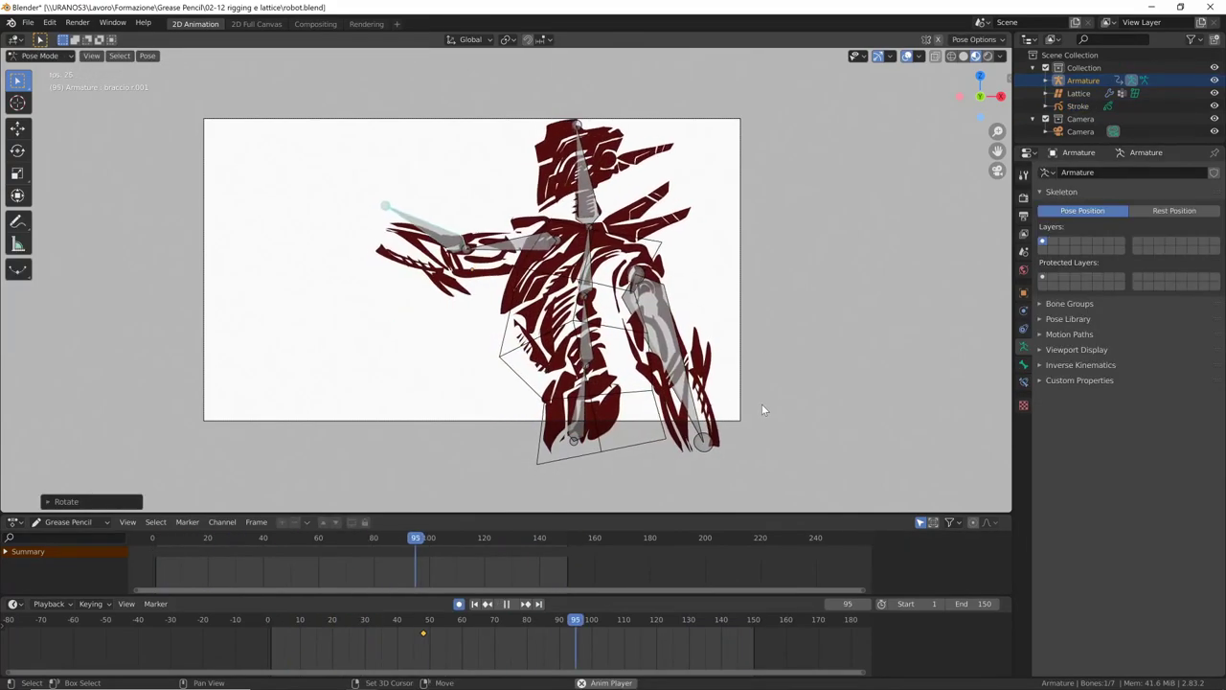
# Step: Rotate the forearm bone to a new pose at frame 102, key it, and resume playback
pyautogui.press('r')
pyautogui.click(803, 348)
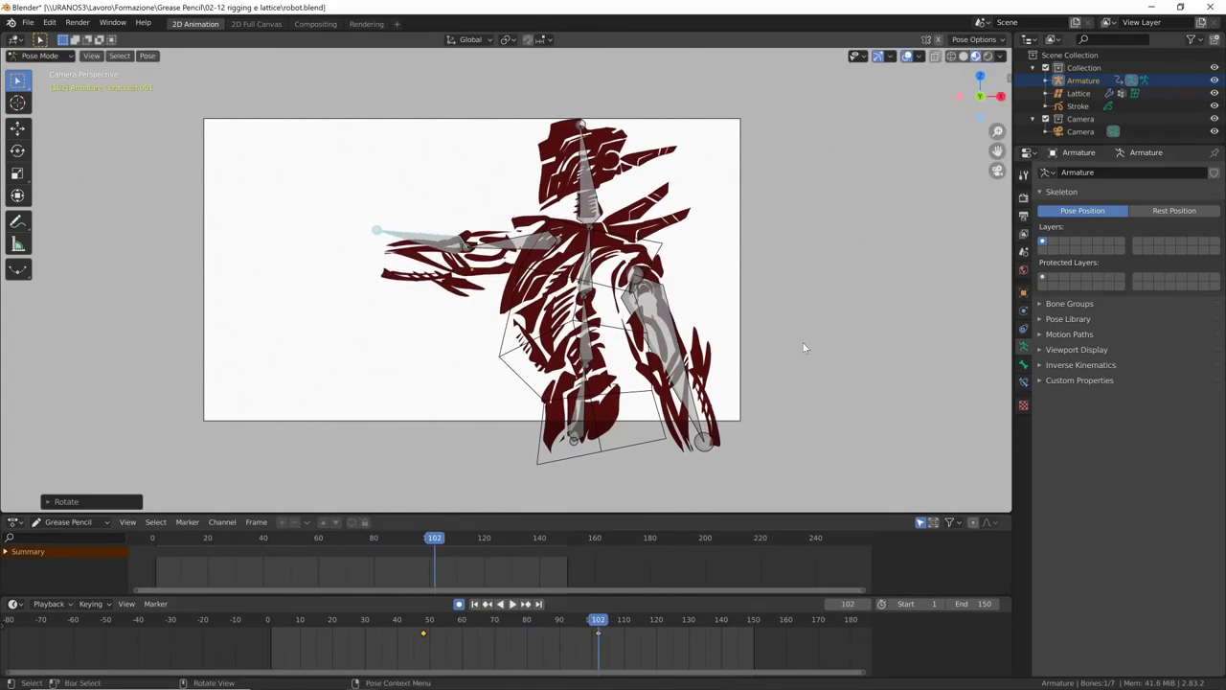
pyautogui.press('i')
pyautogui.click(830, 375)
pyautogui.press('space')
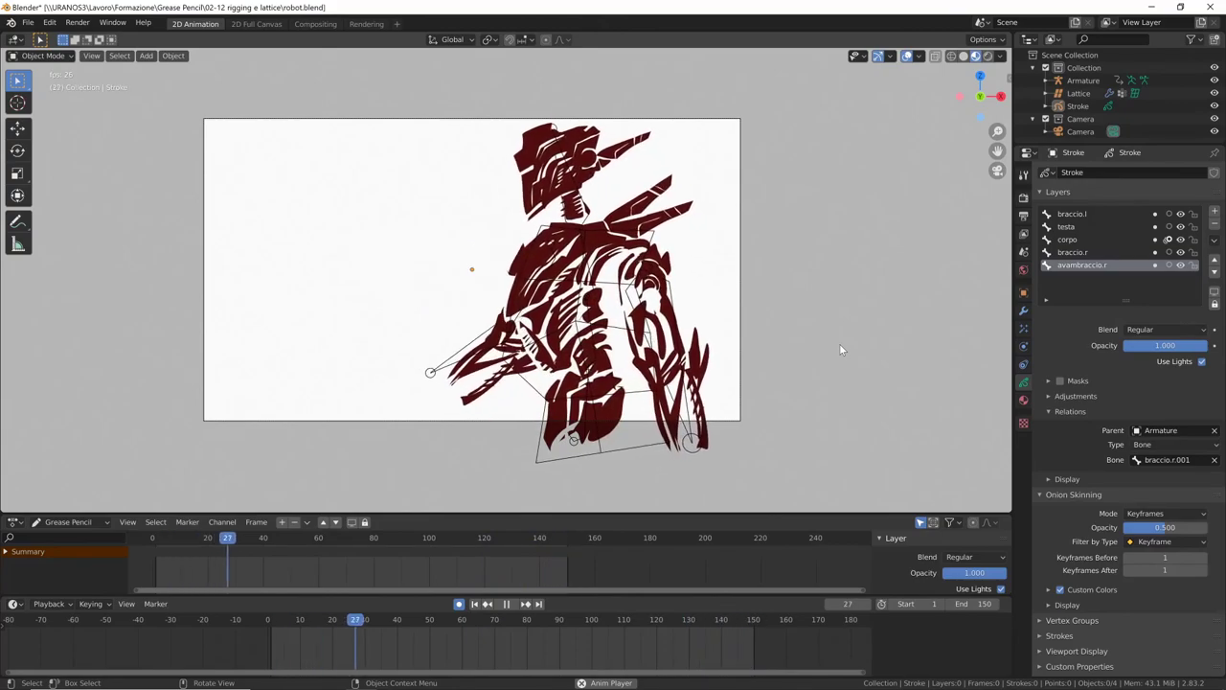
pyautogui.press('space')
pyautogui.hotkey('shift', 'Left')
pyautogui.press('space')
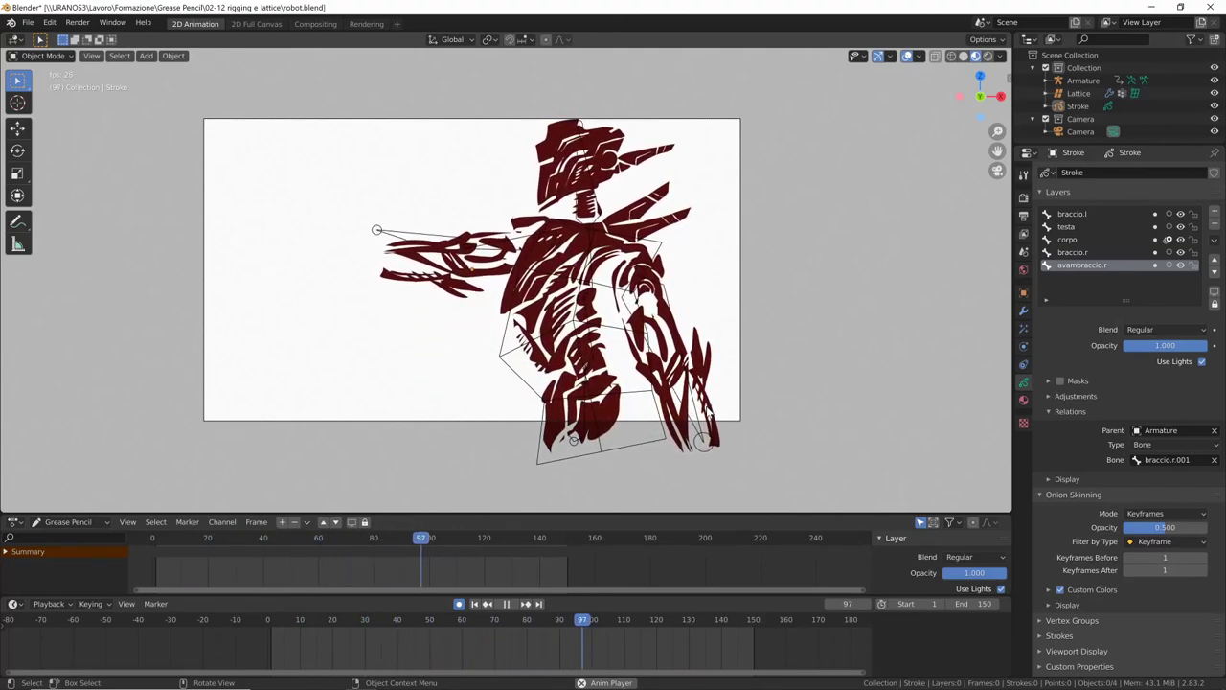
pyautogui.hotkey('shift', 'Left')
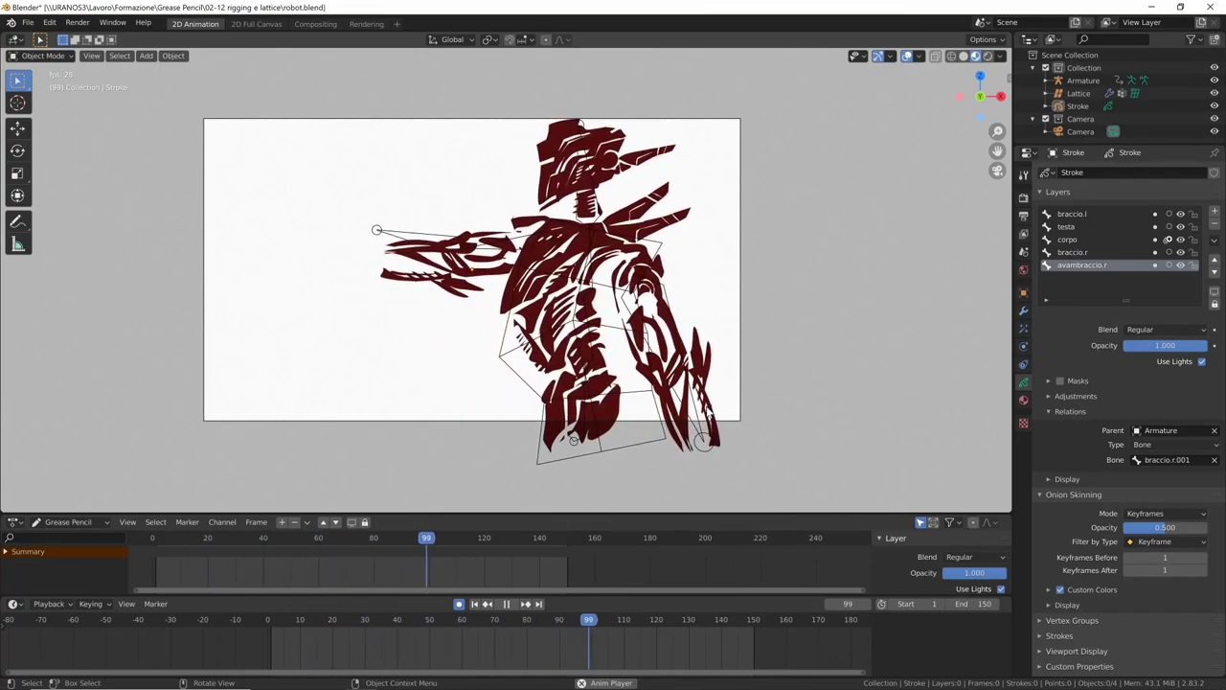
pyautogui.scroll(2, 775, 373)
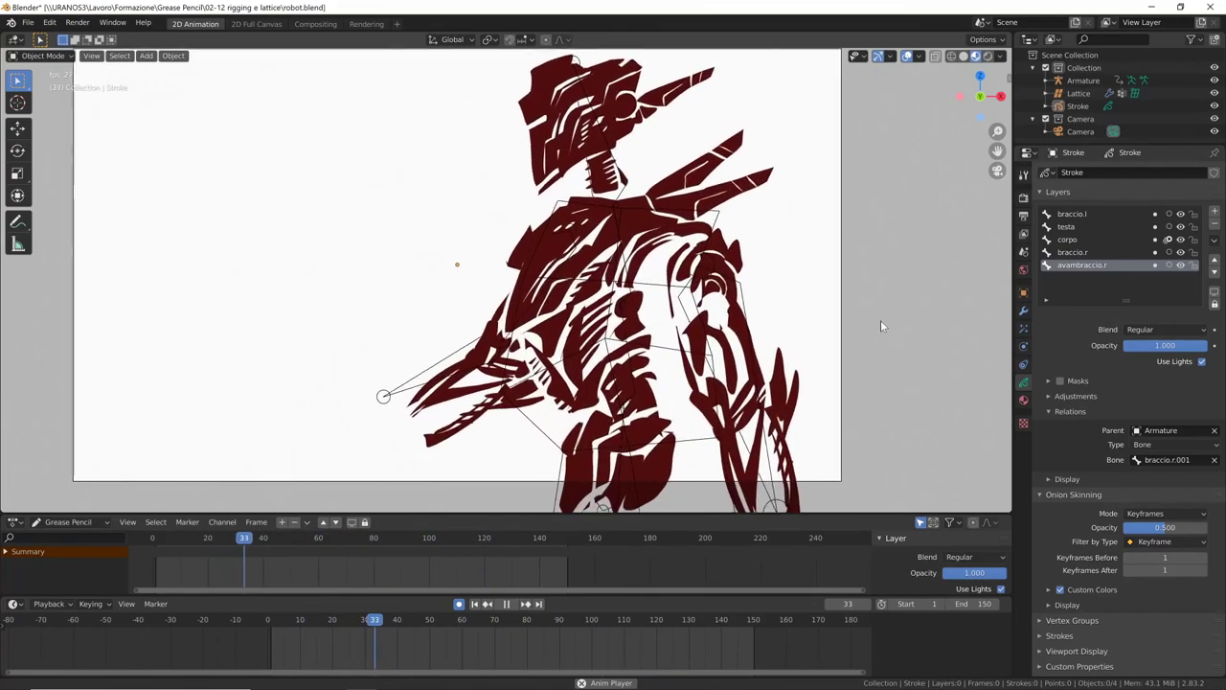
pyautogui.scroll(1, 880, 321)
pyautogui.scroll(-1, 880, 355)
pyautogui.scroll(-1, 860, 362)
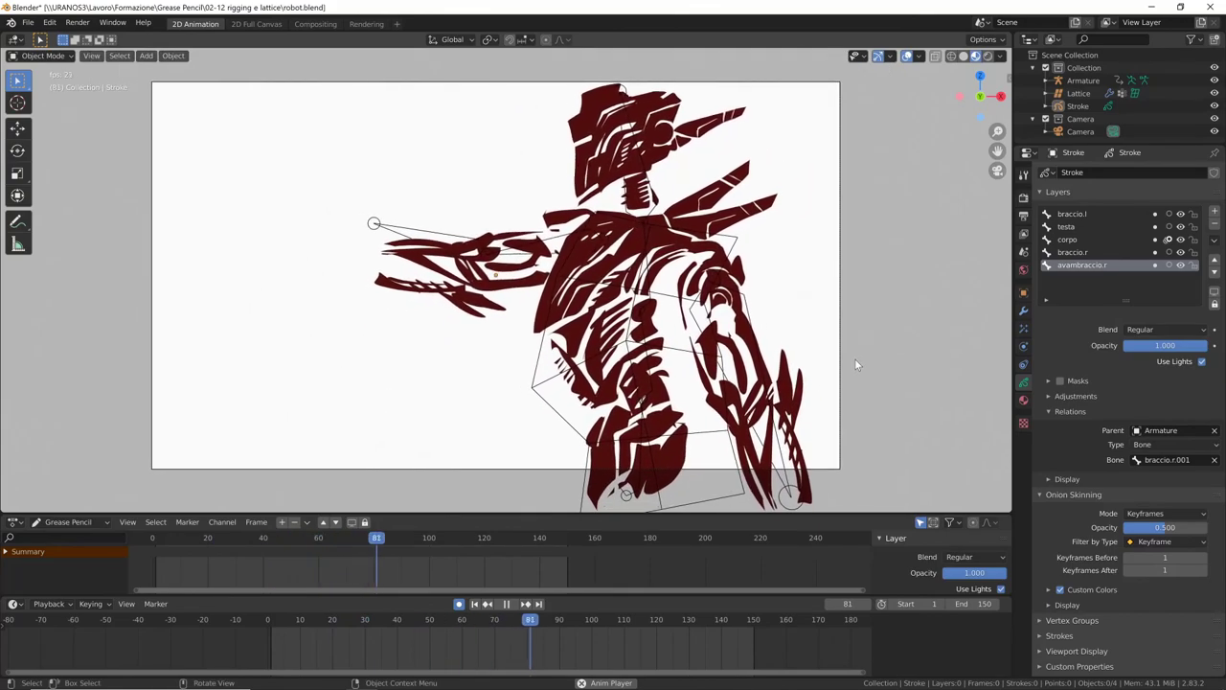